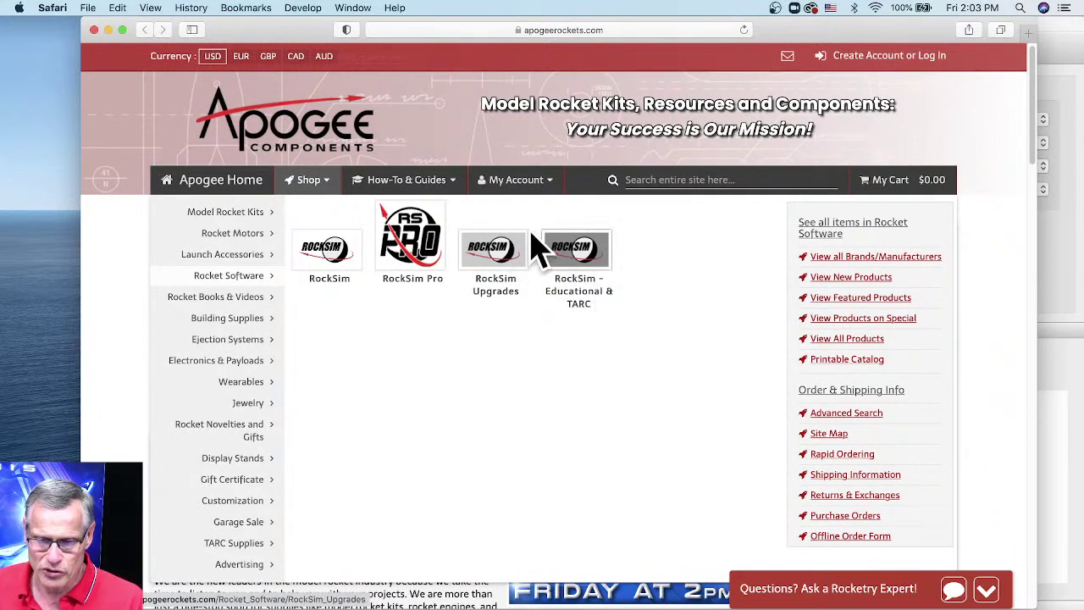
# Open the RockSim Upgrades page and follow the free upgrade link for Version 9 users.
pyautogui.click(493, 256)
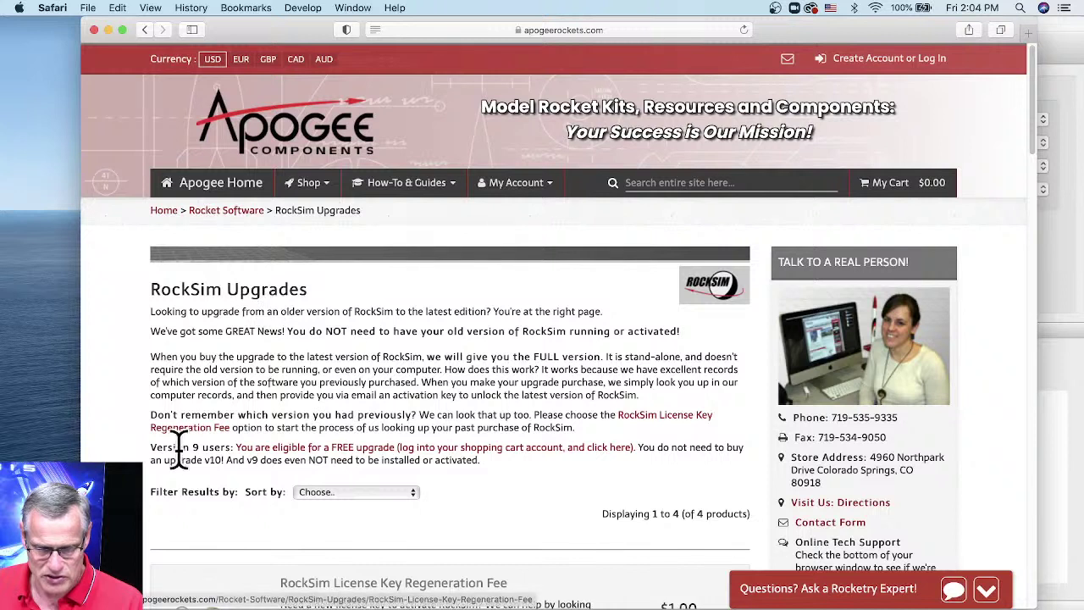
pyautogui.moveTo(154, 446); pyautogui.dragTo(636, 445)
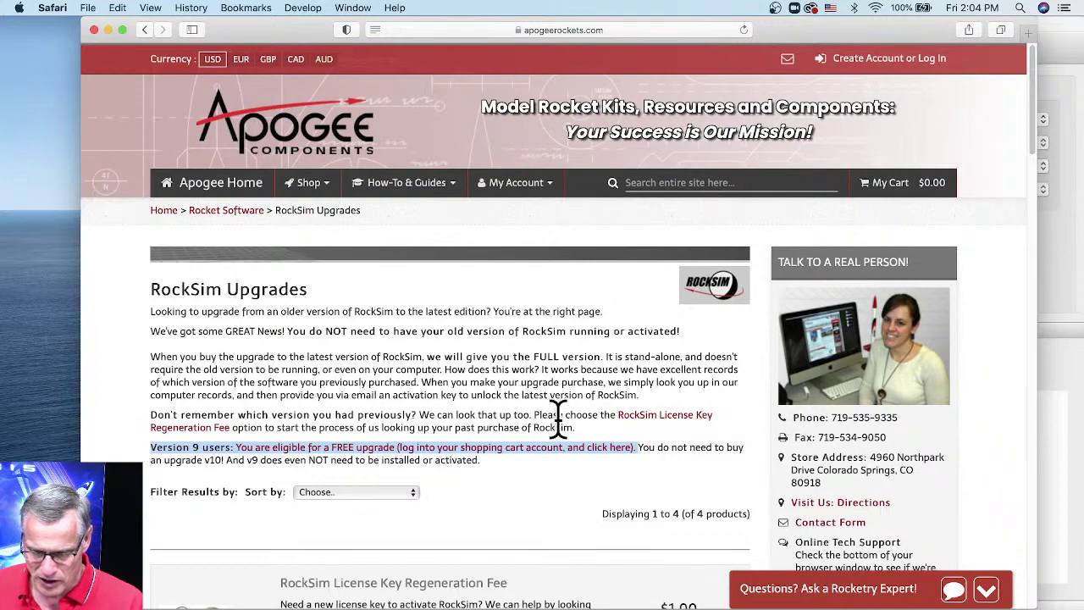
pyautogui.click(591, 449)
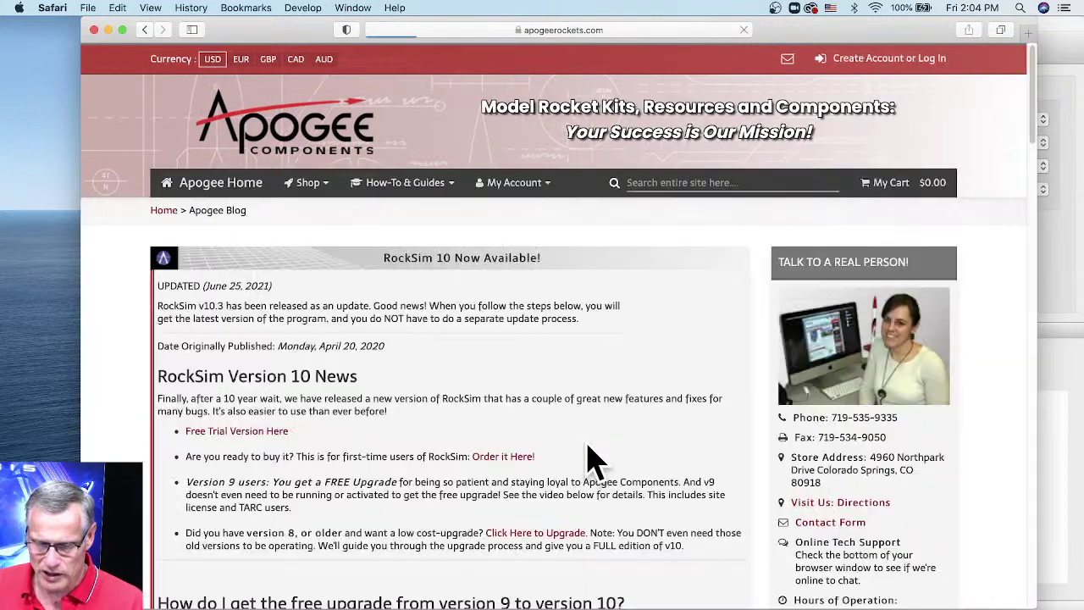
# Look through the RockSim 10 article down to the video on upgrading from version 9 to version 10.
pyautogui.scroll(-3, 525, 407)
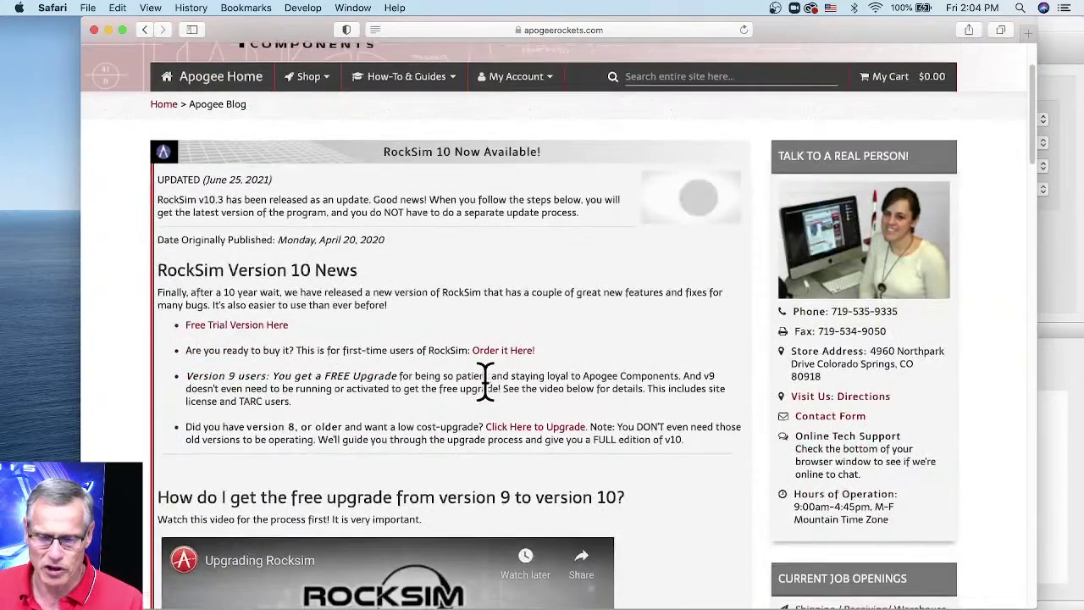
pyautogui.scroll(-3, 484, 381)
pyautogui.scroll(-3, 424, 453)
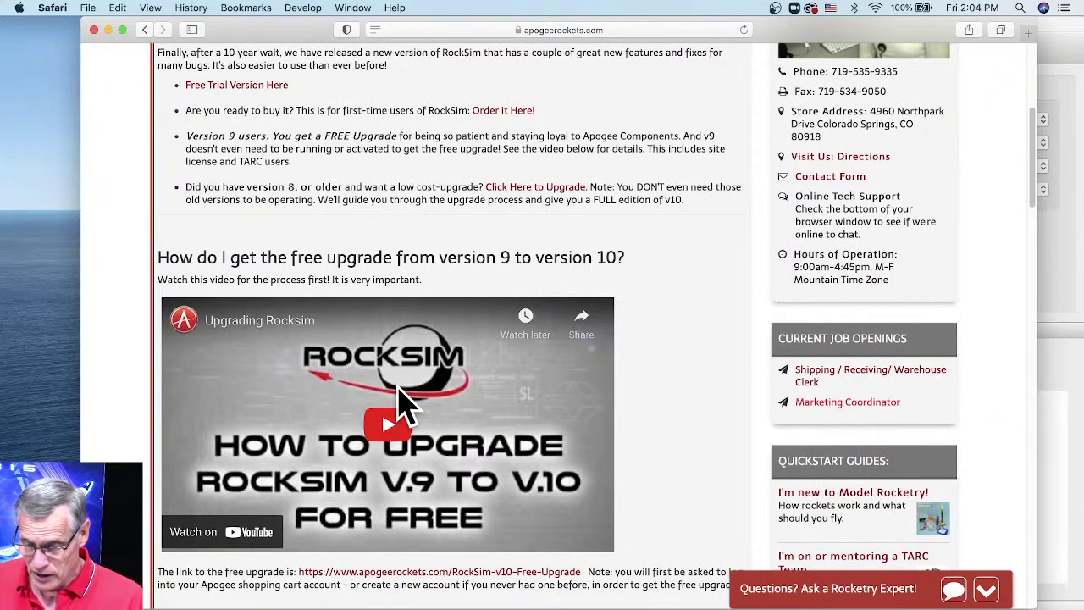
pyautogui.scroll(5, 479, 245)
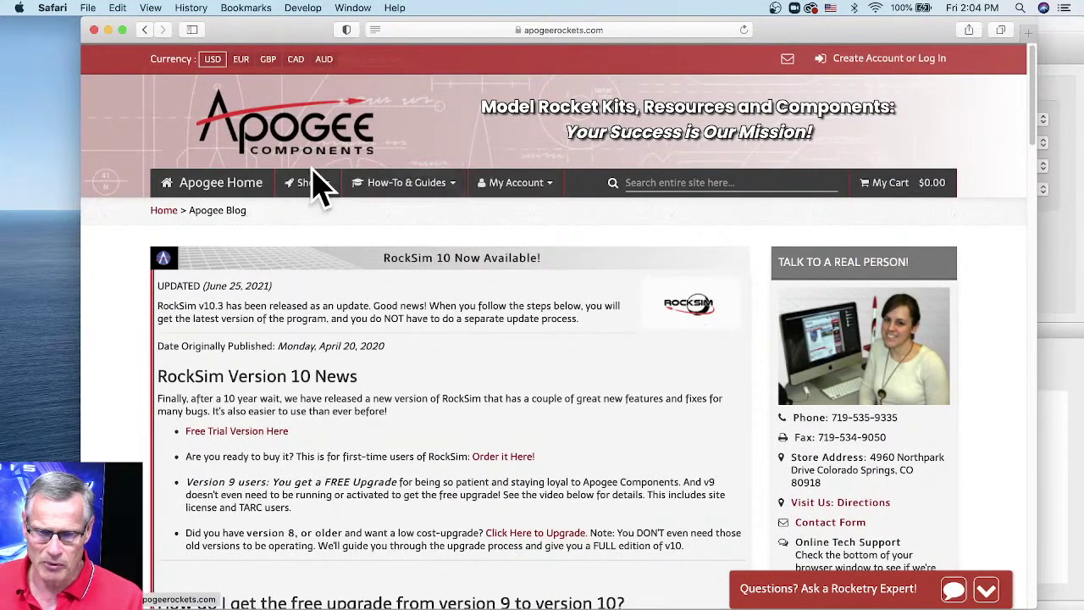
# Open the RockSim Video Tutorials page from the site's software how-to guides and look through the tutorial list.
pyautogui.click(406, 187)
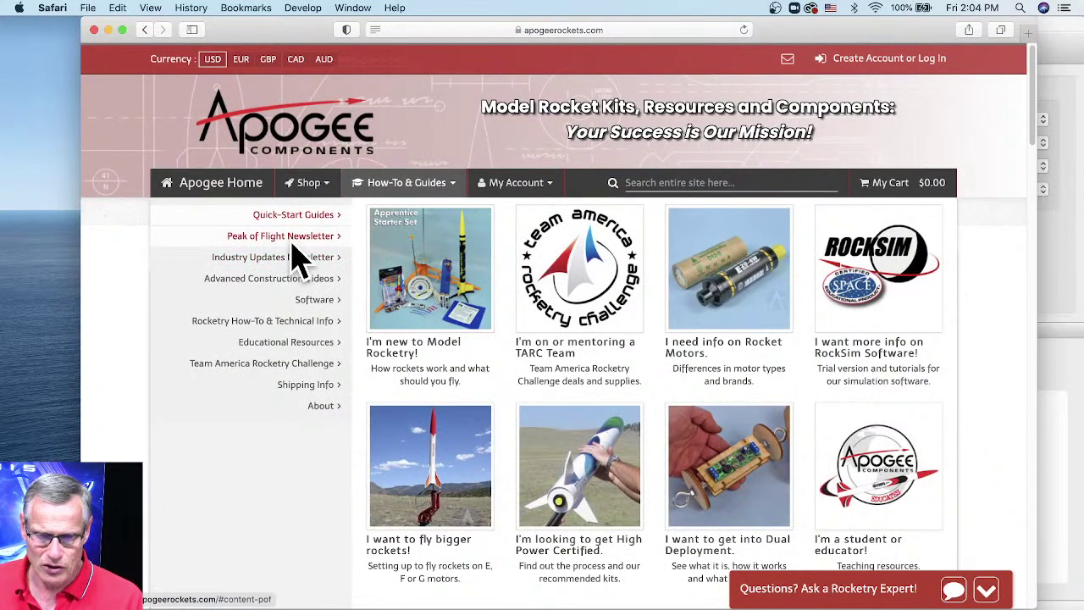
pyautogui.click(319, 305)
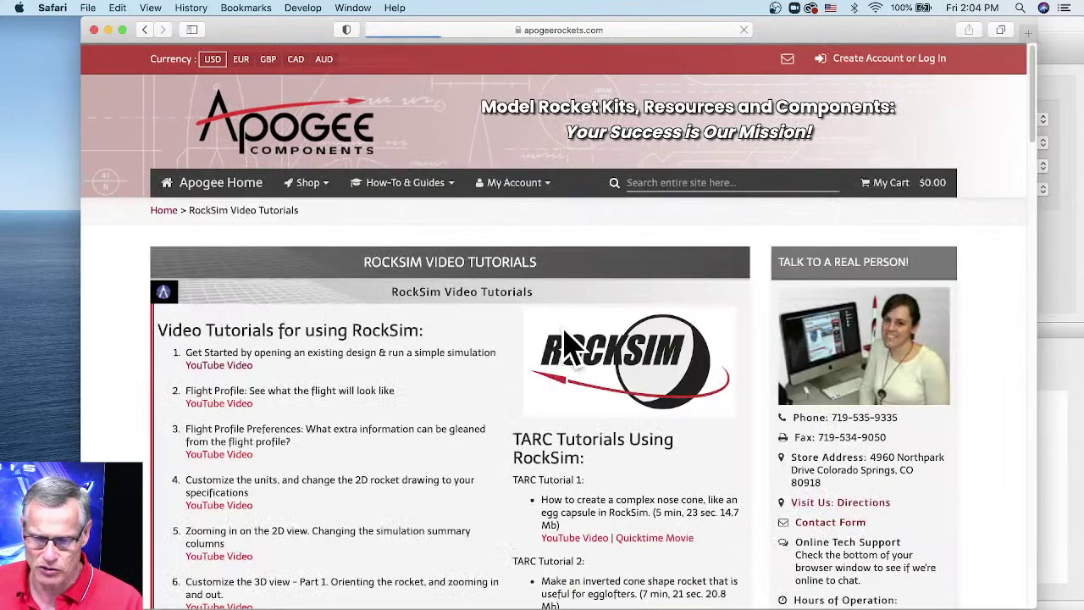
pyautogui.scroll(-1, 470, 315)
pyautogui.scroll(-2, 470, 315)
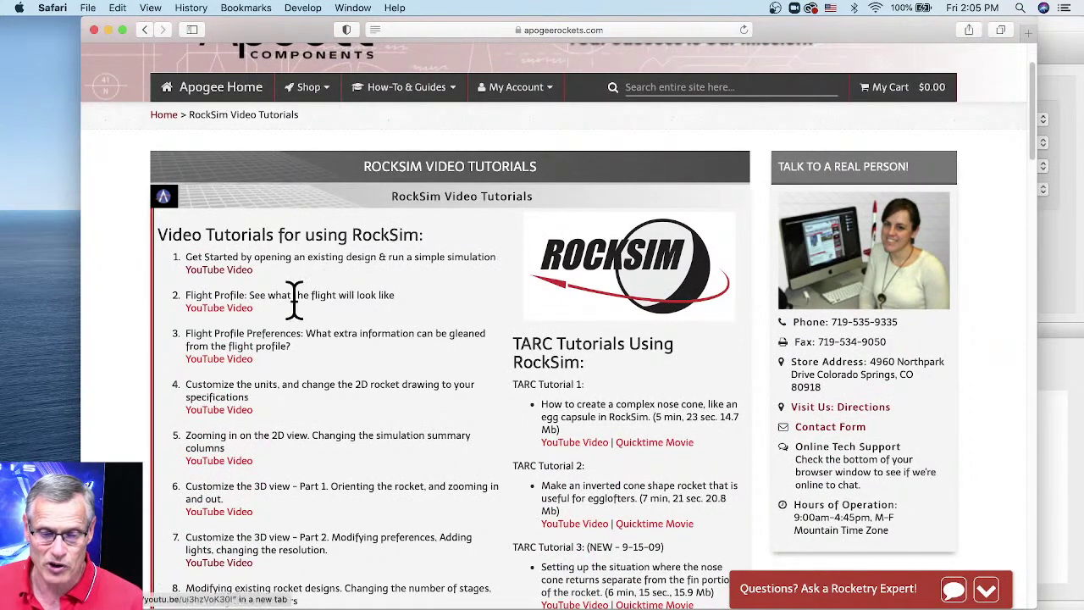
pyautogui.scroll(-1, 267, 419)
pyautogui.scroll(-3, 267, 419)
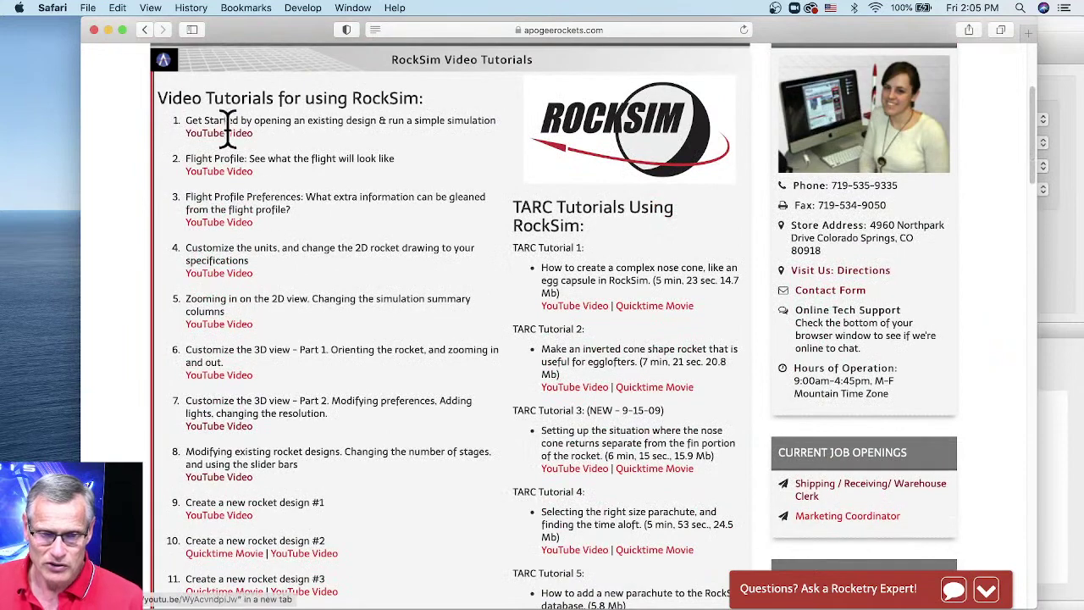
pyautogui.scroll(4, 410, 250)
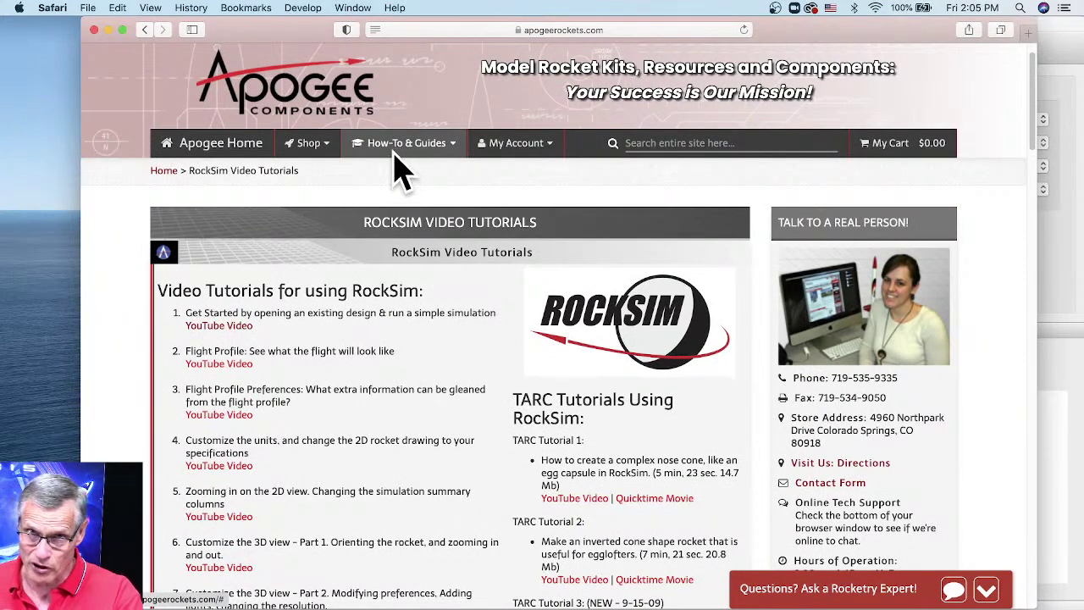
# Open the RS Live Training page from the RockSim how-to info and bring up its list of archived episodes.
pyautogui.click(397, 150)
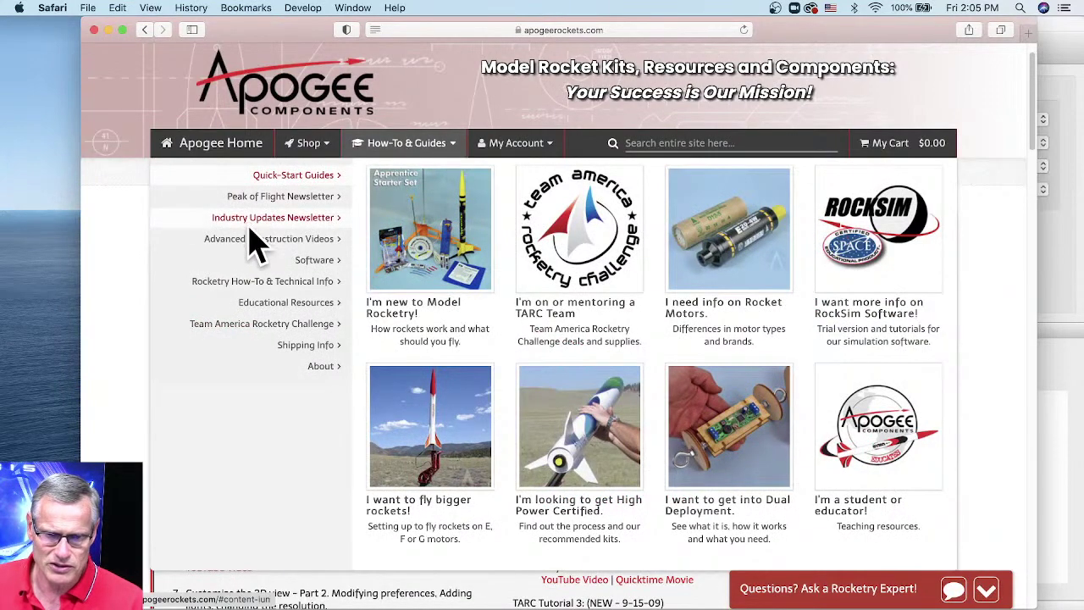
pyautogui.moveTo(312, 269)
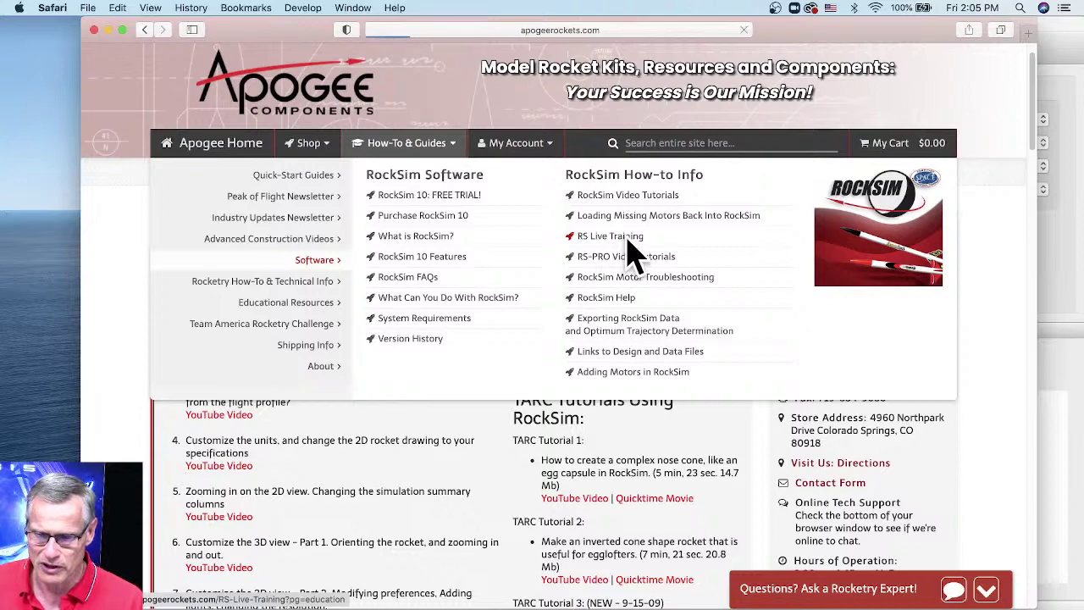
pyautogui.scroll(-3, 719, 261)
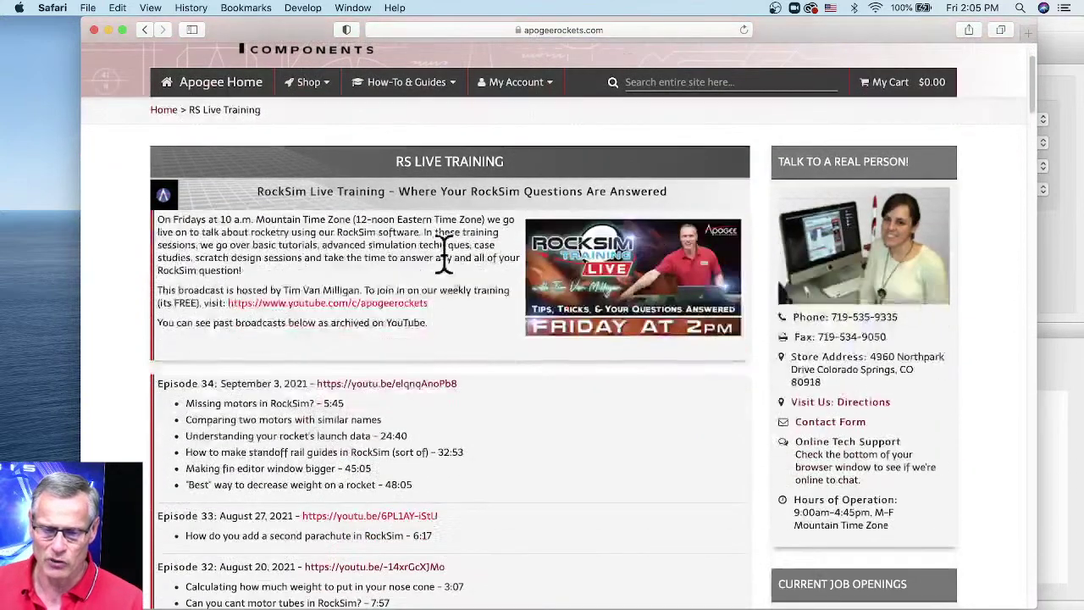
pyautogui.scroll(-4, 444, 254)
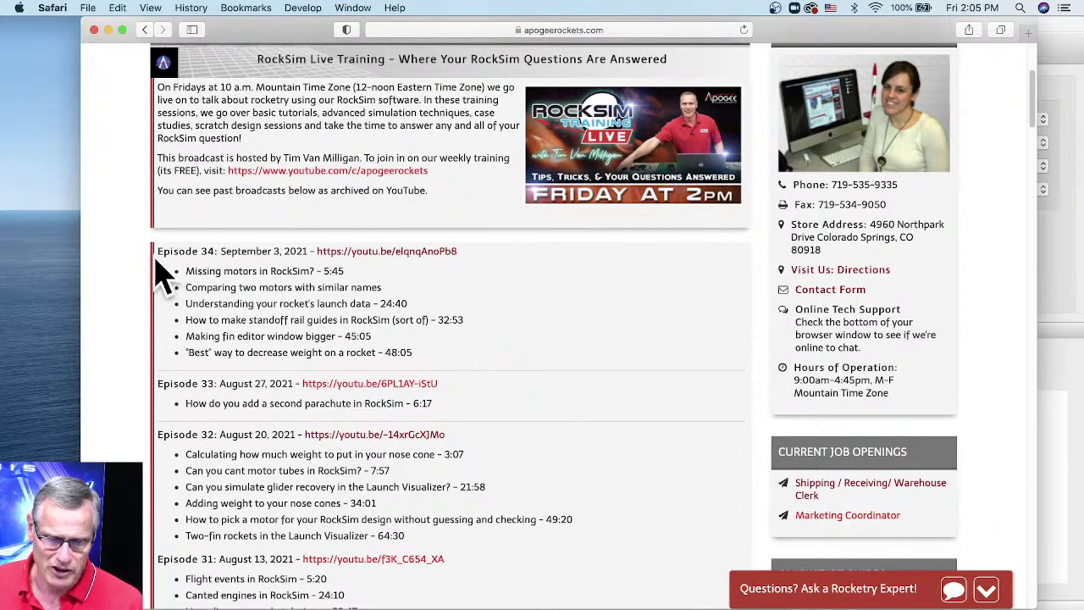
# Highlight the Episode 34 heading with its video link, and look over the introduction of the live training page.
pyautogui.moveTo(158, 250); pyautogui.dragTo(492, 268)
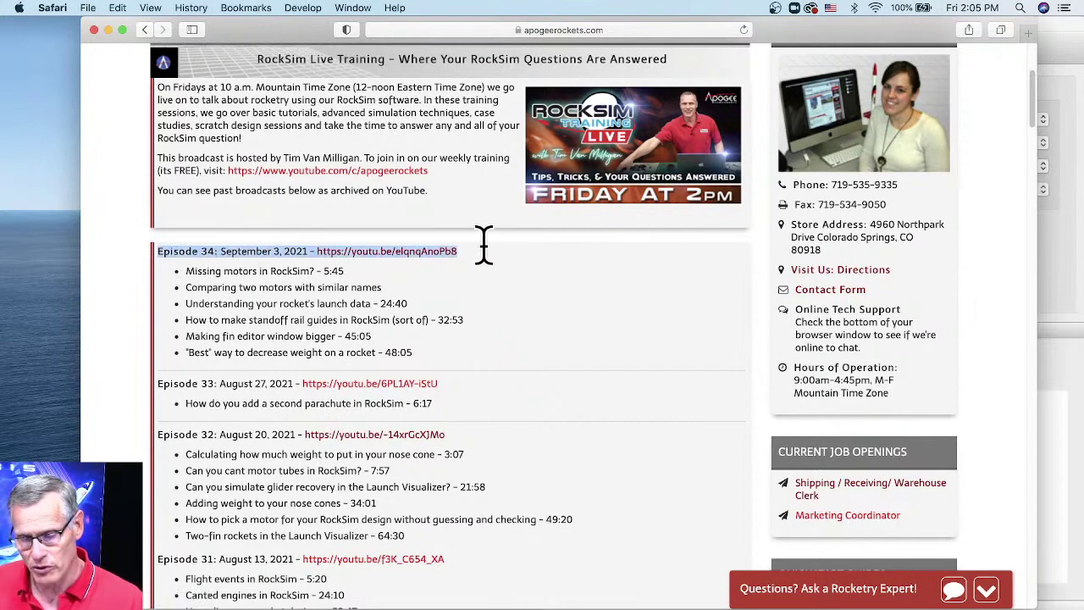
pyautogui.click(458, 315)
pyautogui.scroll(3, 621, 292)
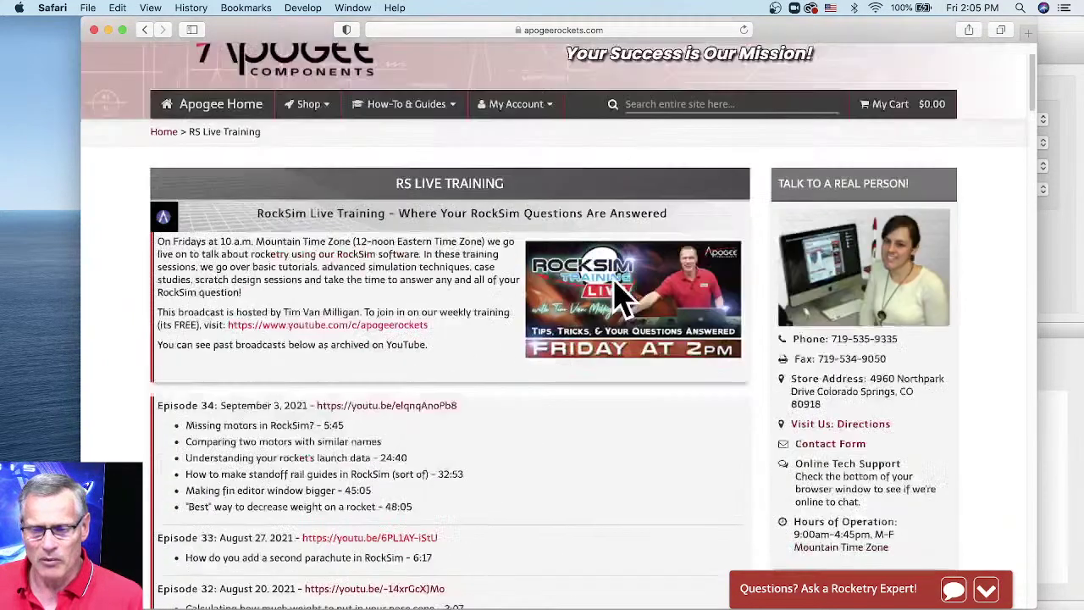
pyautogui.scroll(-3, 418, 331)
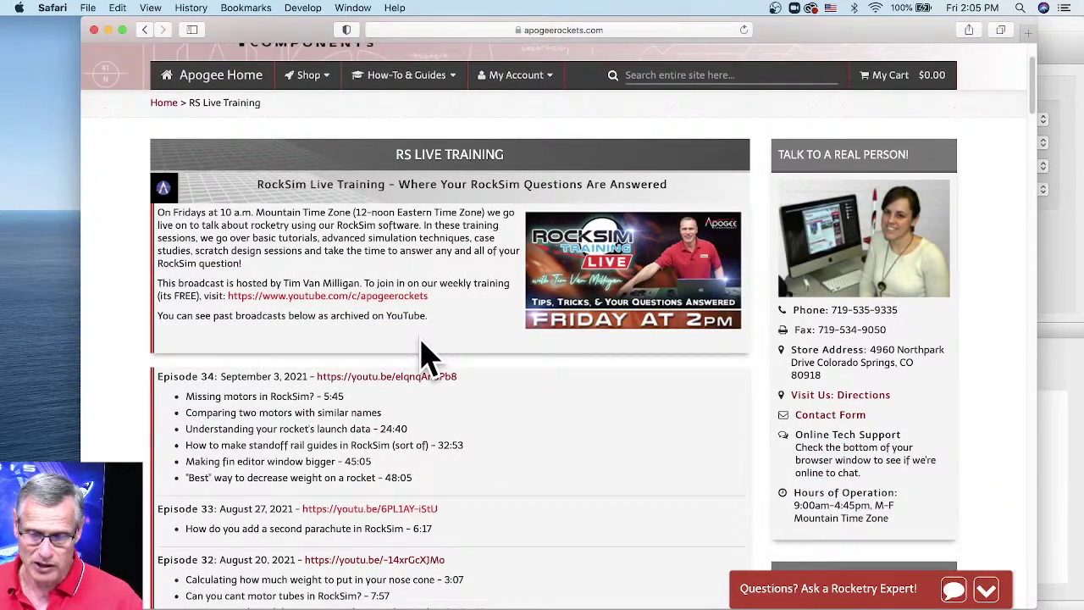
pyautogui.scroll(2, 537, 334)
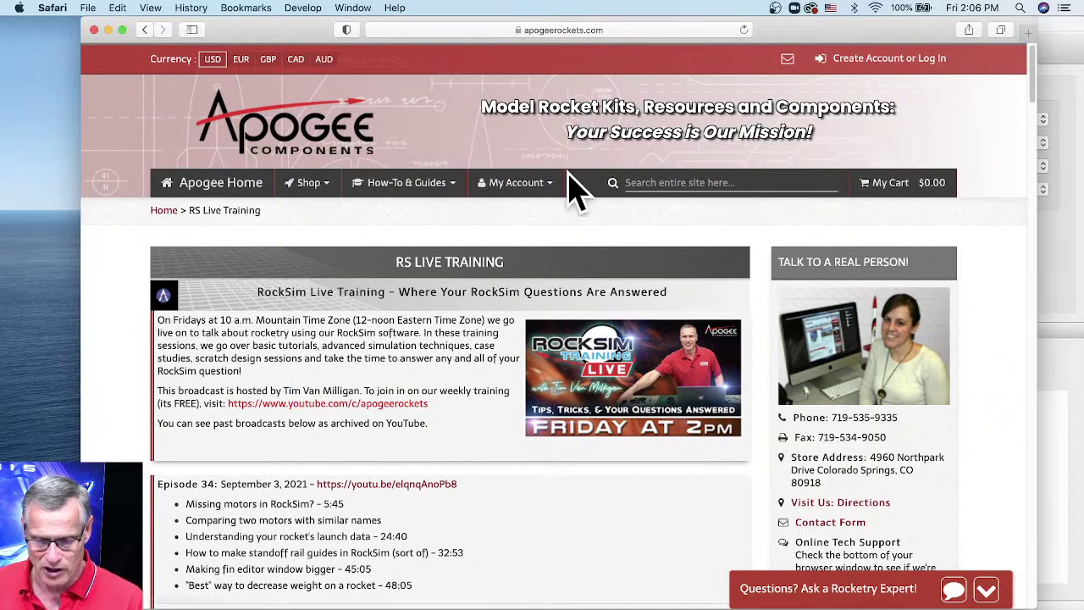
pyautogui.scroll(-1, 414, 331)
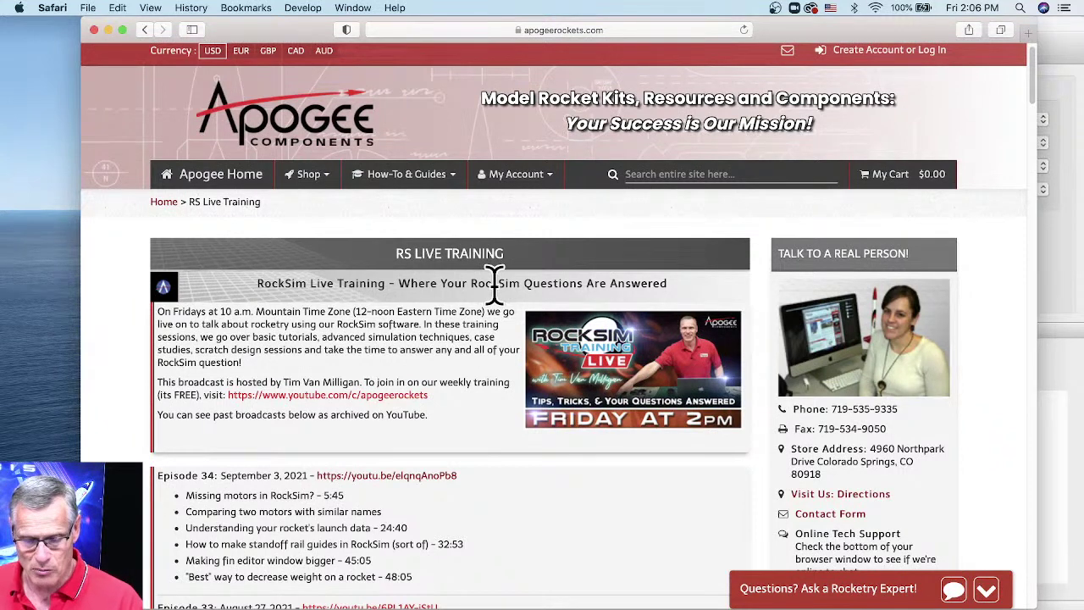
# Search the live training page for "CG", step through the matching episode topics, and close the search.
pyautogui.press('super+f')
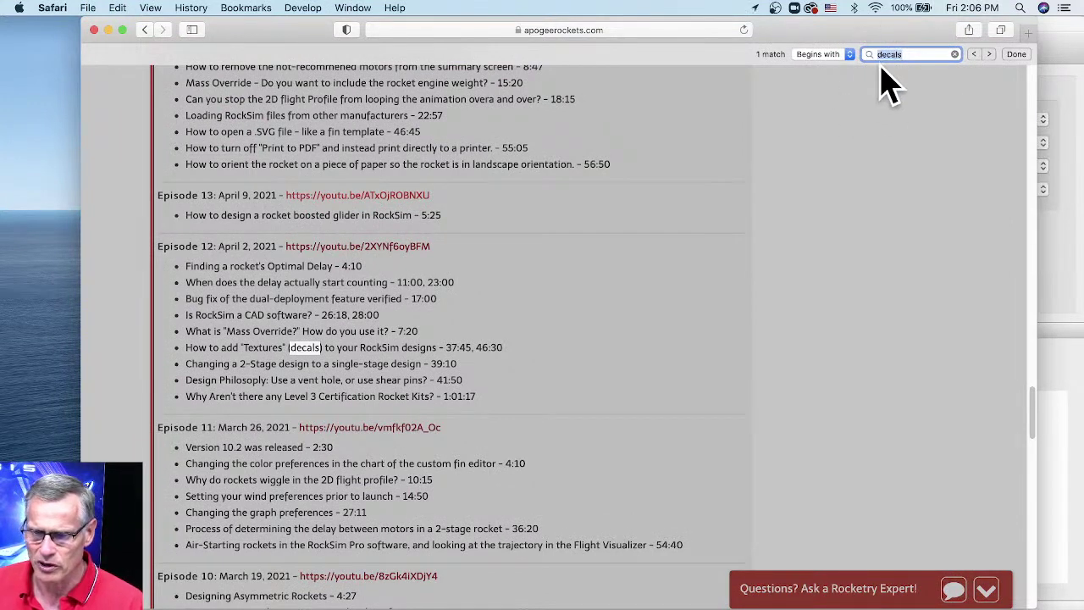
pyautogui.write('CG')
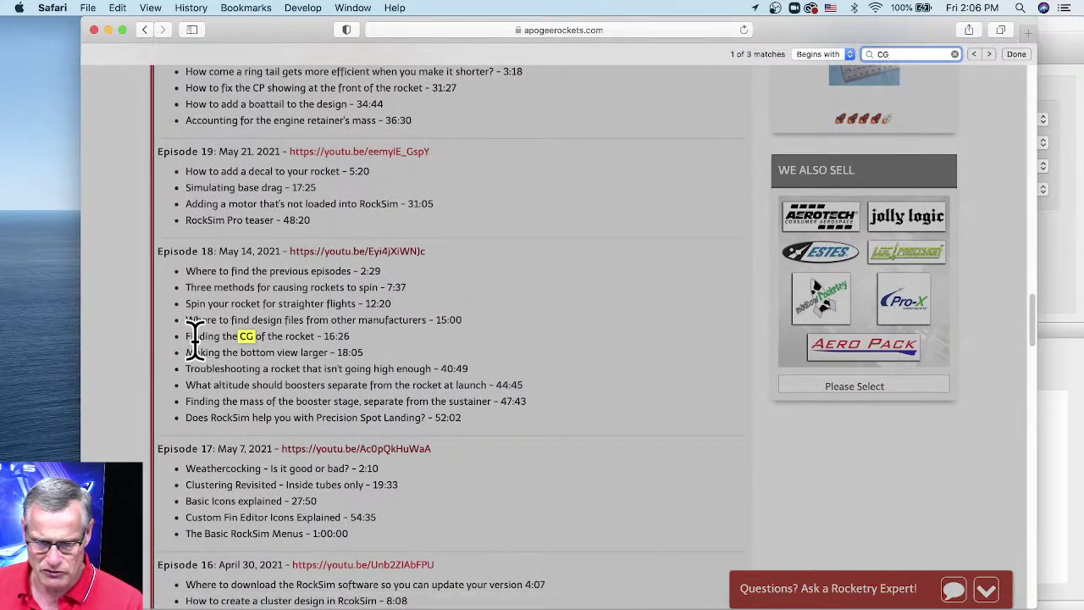
pyautogui.moveTo(190, 338); pyautogui.dragTo(424, 346)
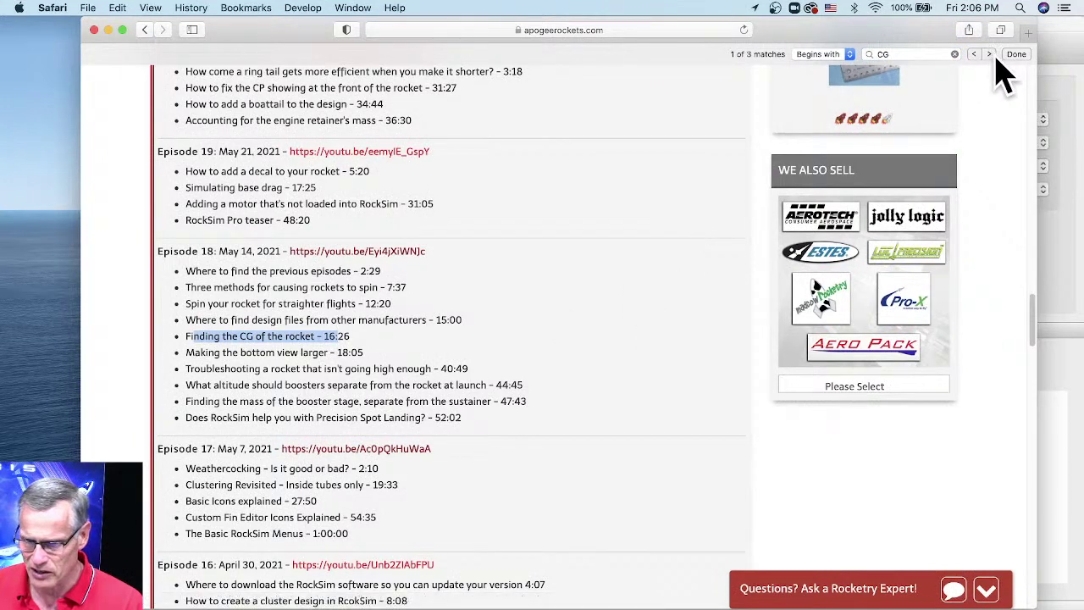
pyautogui.click(990, 55)
pyautogui.click(990, 55)
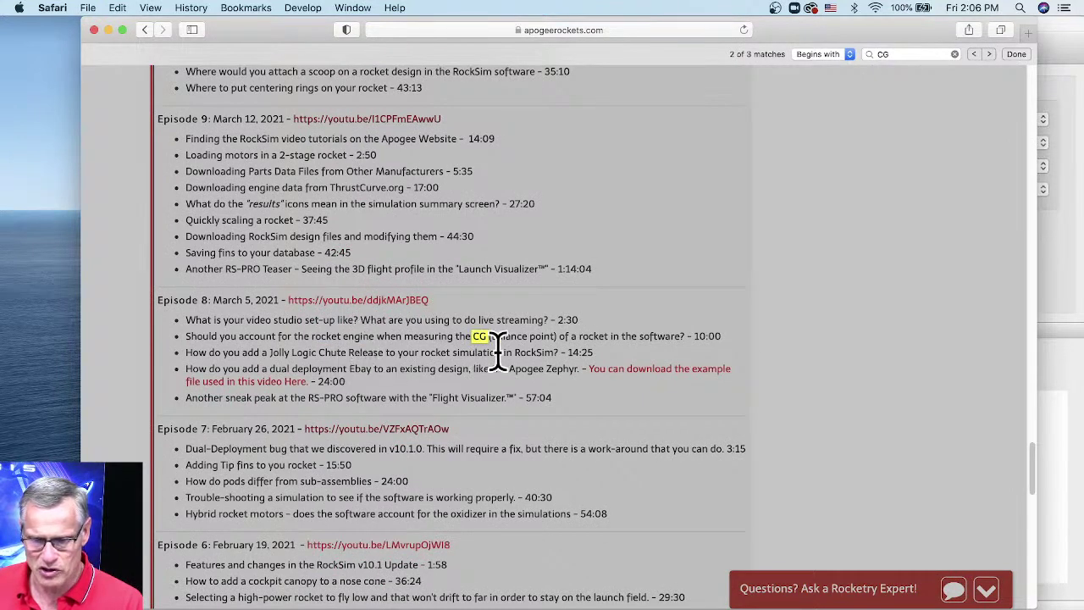
pyautogui.click(990, 54)
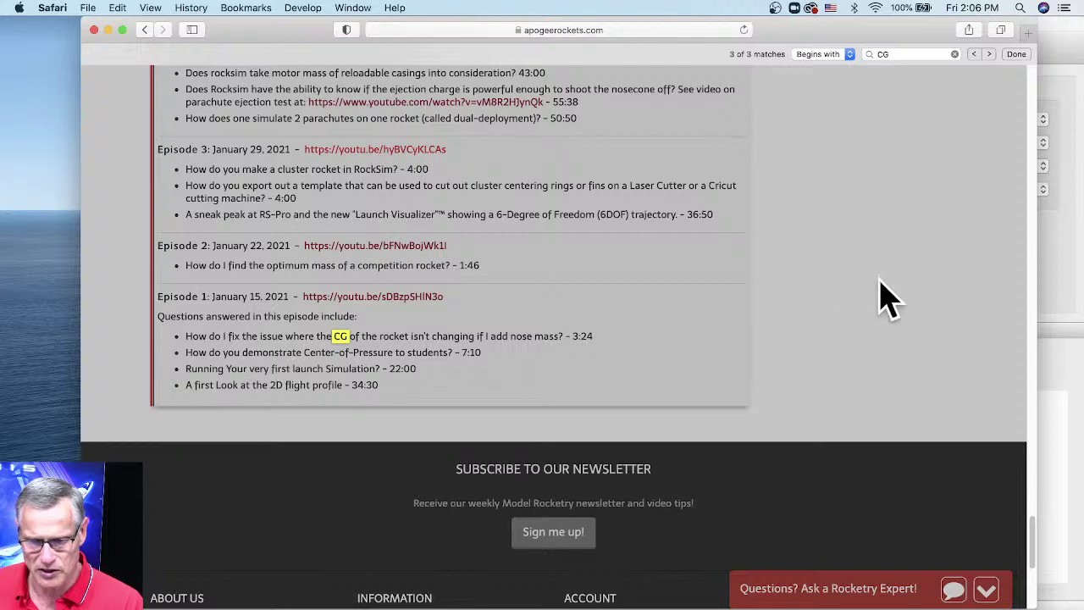
pyautogui.click(1017, 54)
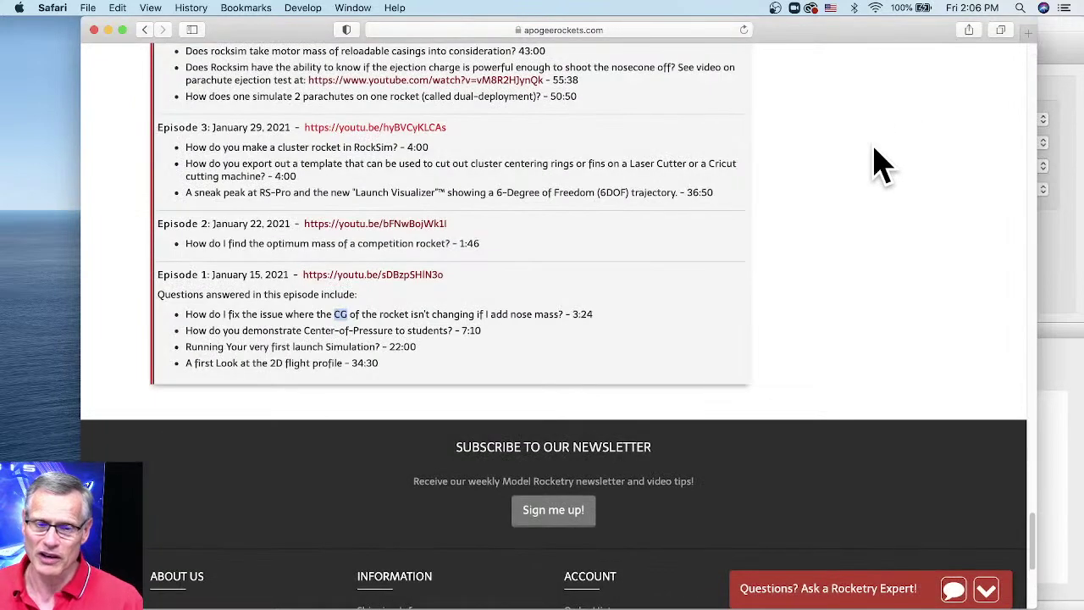
# Find Episode 16 in the list of past broadcasts and highlight its "Finding Optimal Delay - 27:28" topic.
pyautogui.scroll(12, 464, 276)
pyautogui.scroll(20, 464, 279)
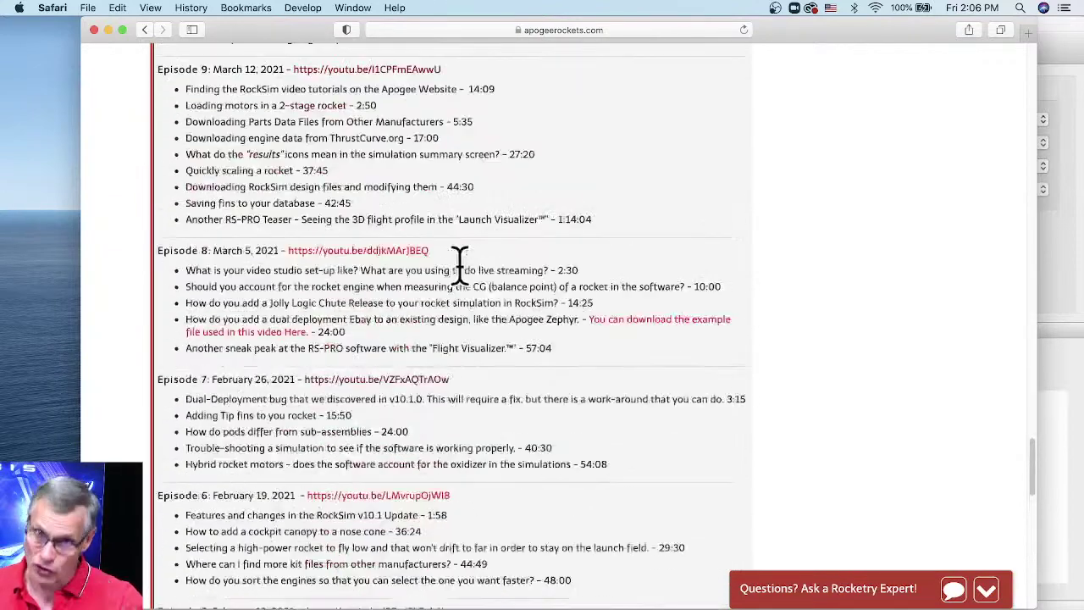
pyautogui.scroll(12, 449, 296)
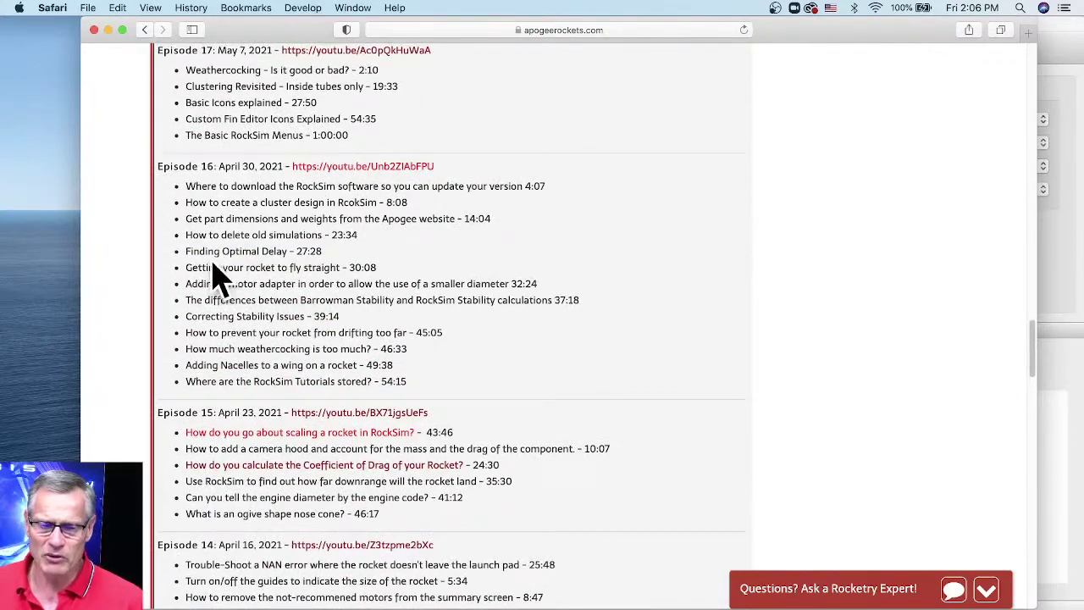
pyautogui.moveTo(186, 251); pyautogui.dragTo(343, 245)
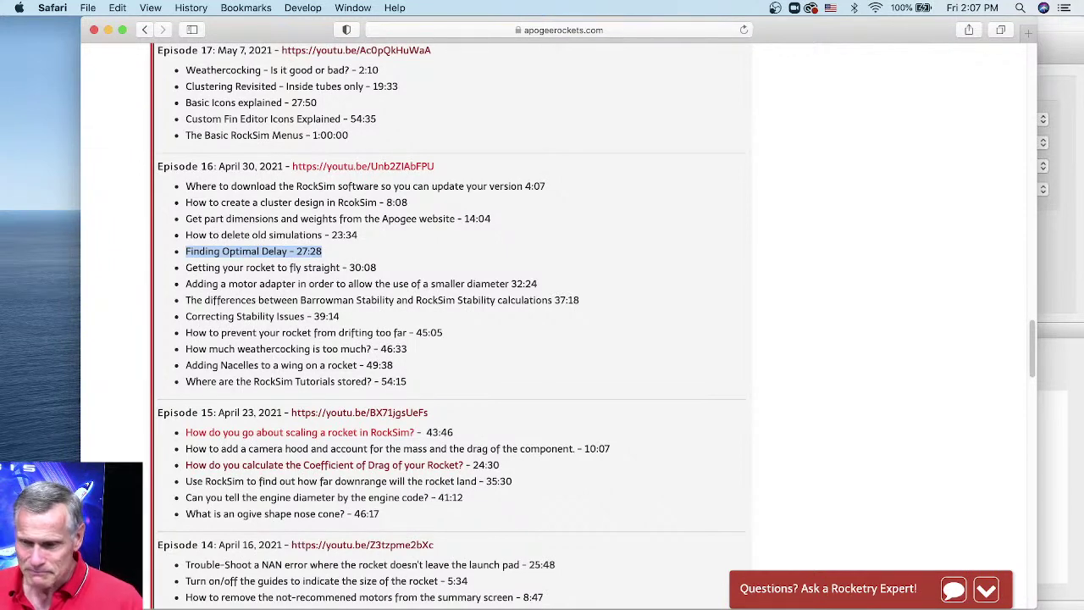
pyautogui.moveTo(823, 30); pyautogui.dragTo(817, 40)
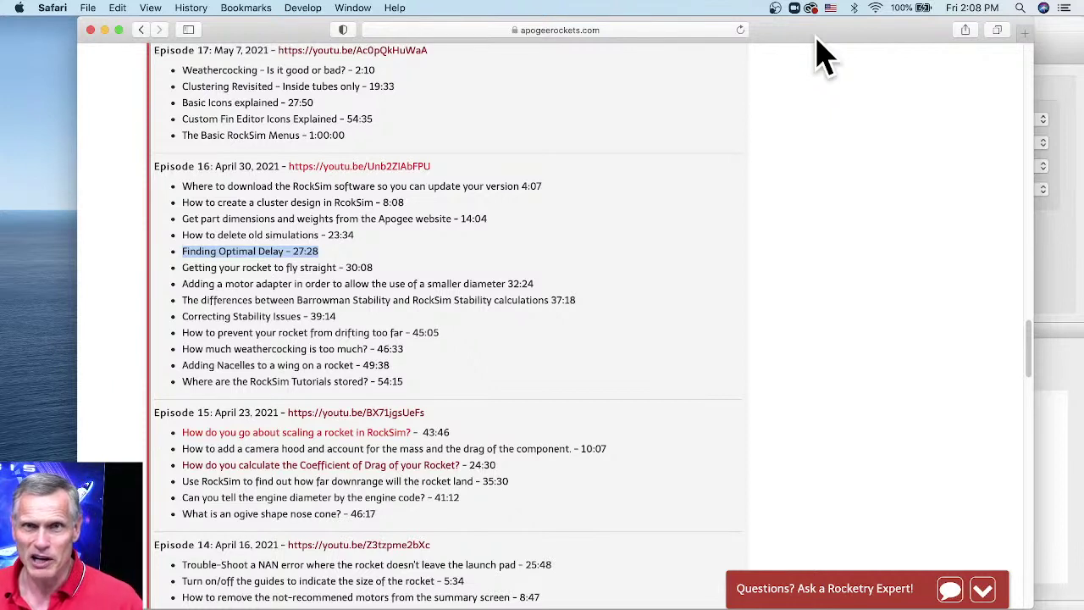
# Go to the National Association of Rocketry website at nar.org.
pyautogui.click(616, 29)
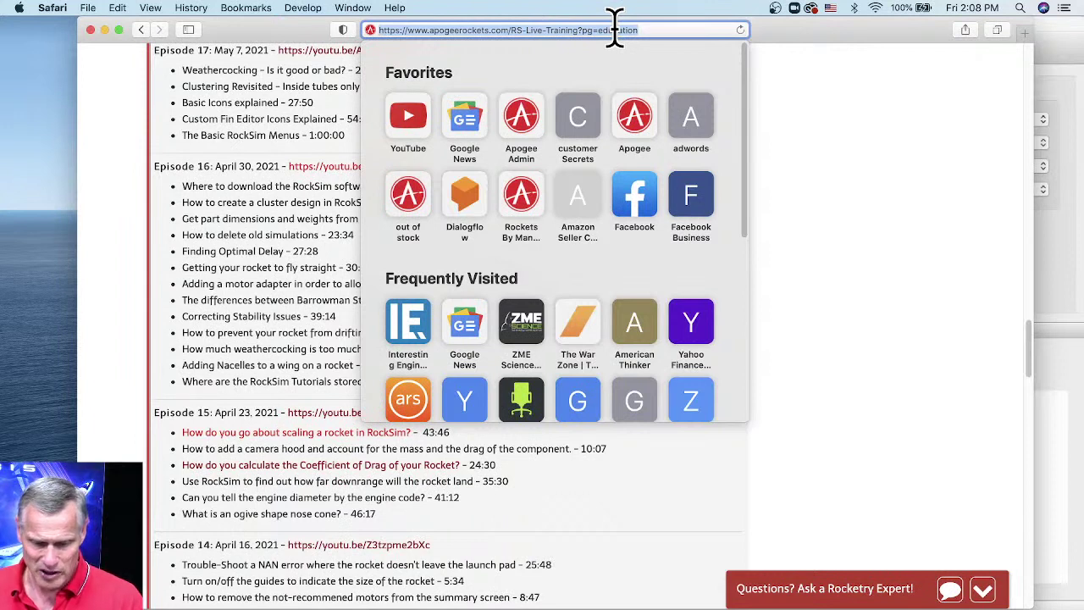
pyautogui.press('BackSpace')
pyautogui.write('nar')
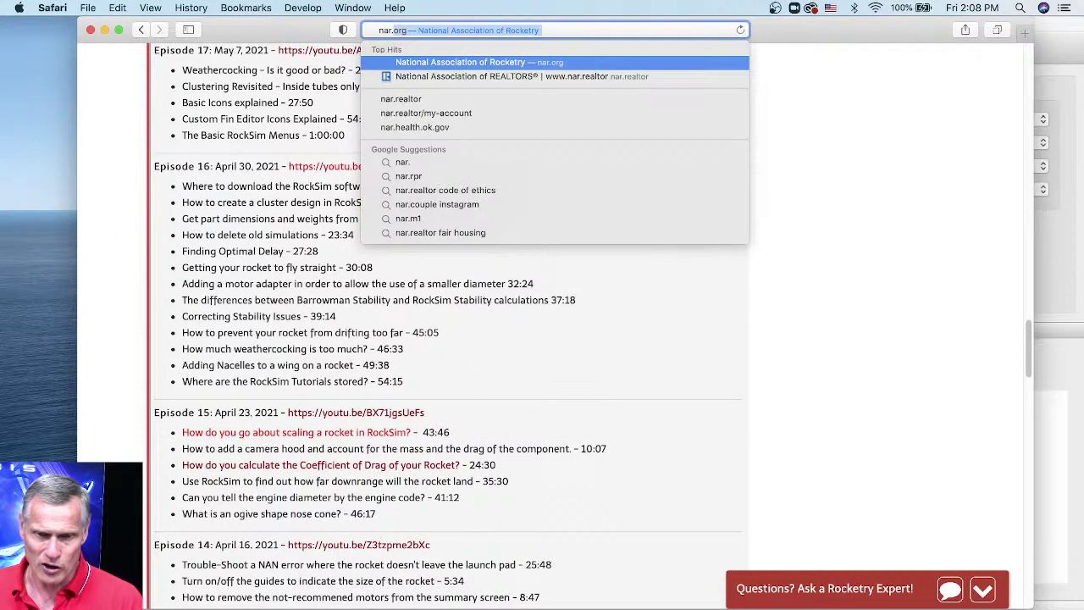
pyautogui.write('.o')
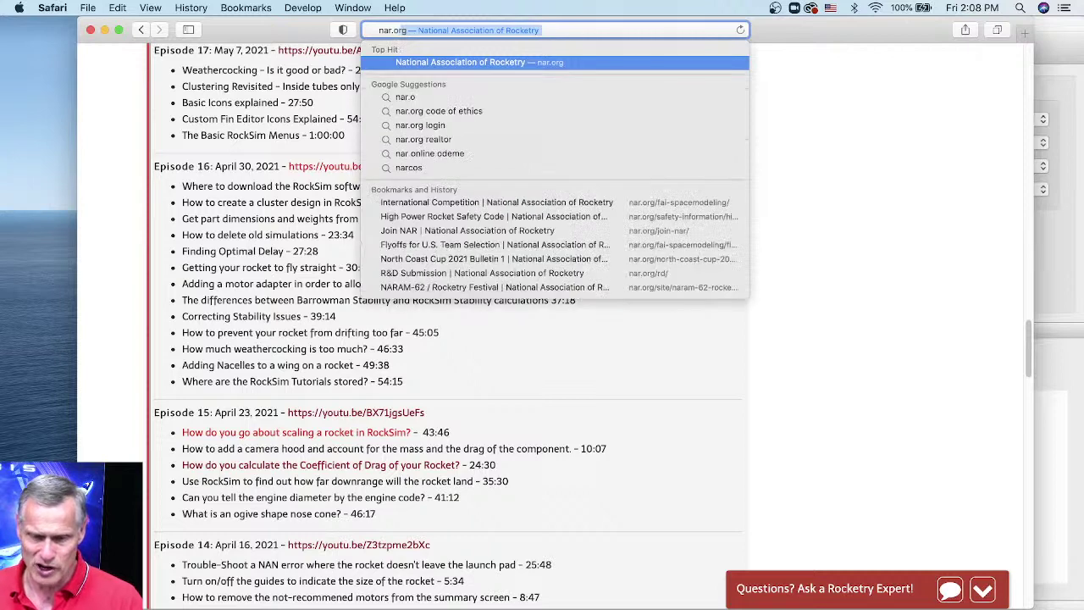
pyautogui.write('rg')
pyautogui.press('Return')
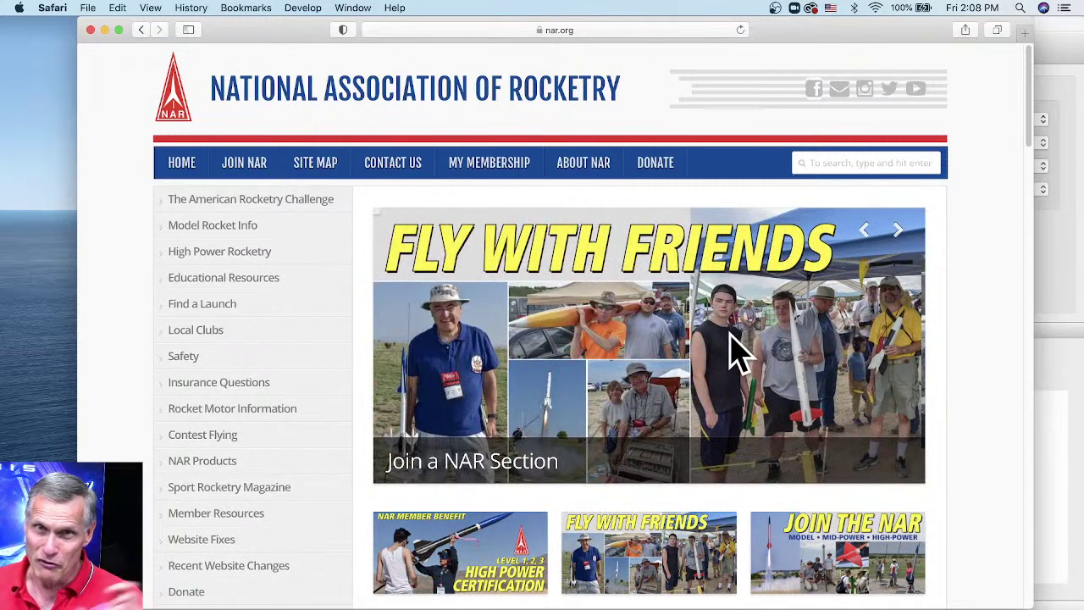
pyautogui.scroll(-1, 562, 291)
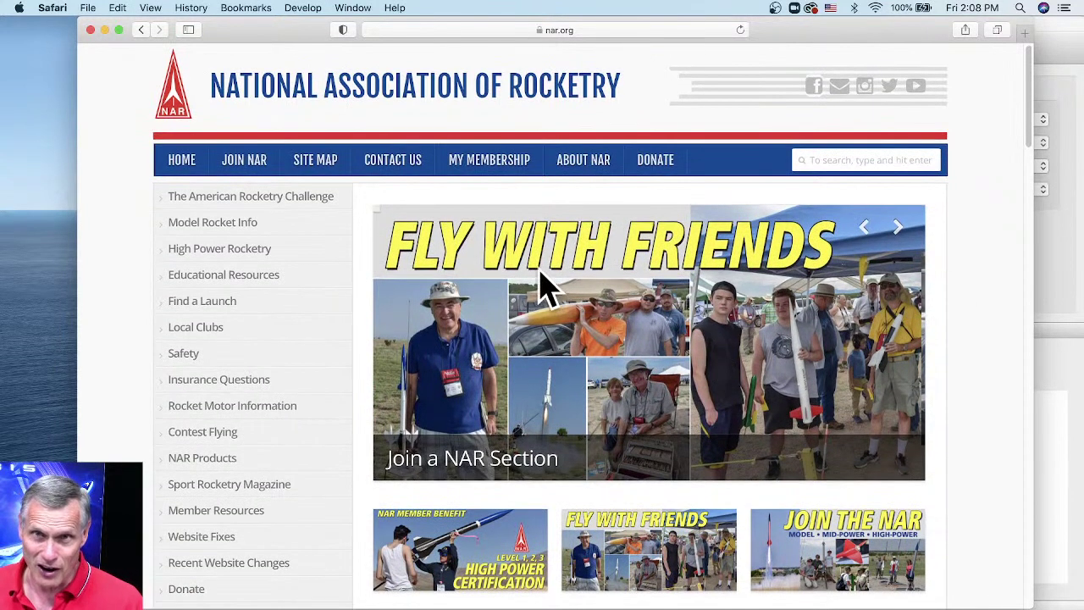
# Look over the National Association of Rocketry home page and close its browser window.
pyautogui.scroll(-3, 627, 296)
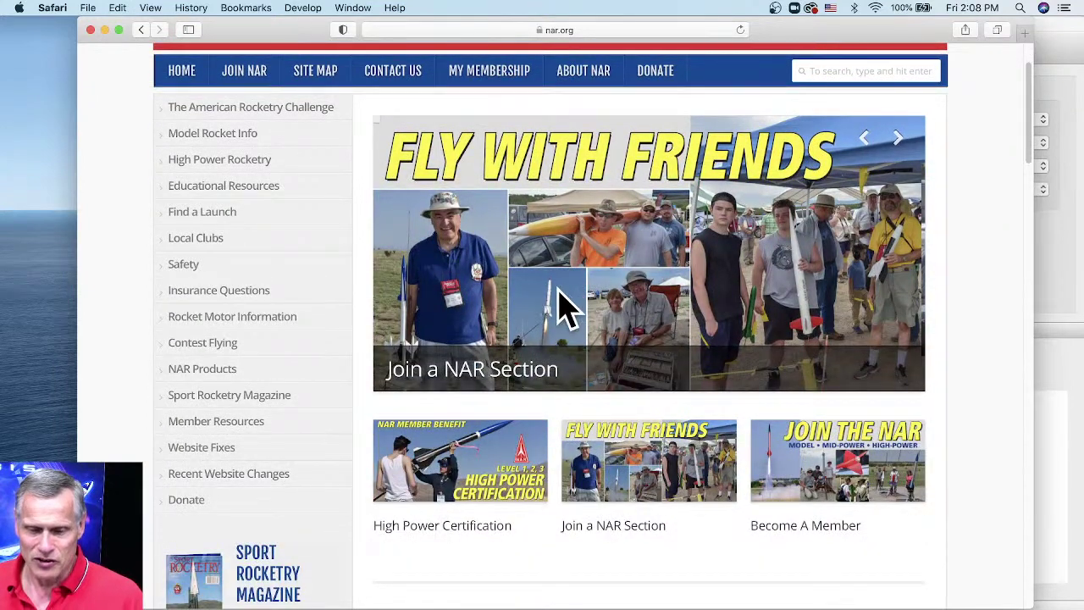
pyautogui.scroll(3, 389, 314)
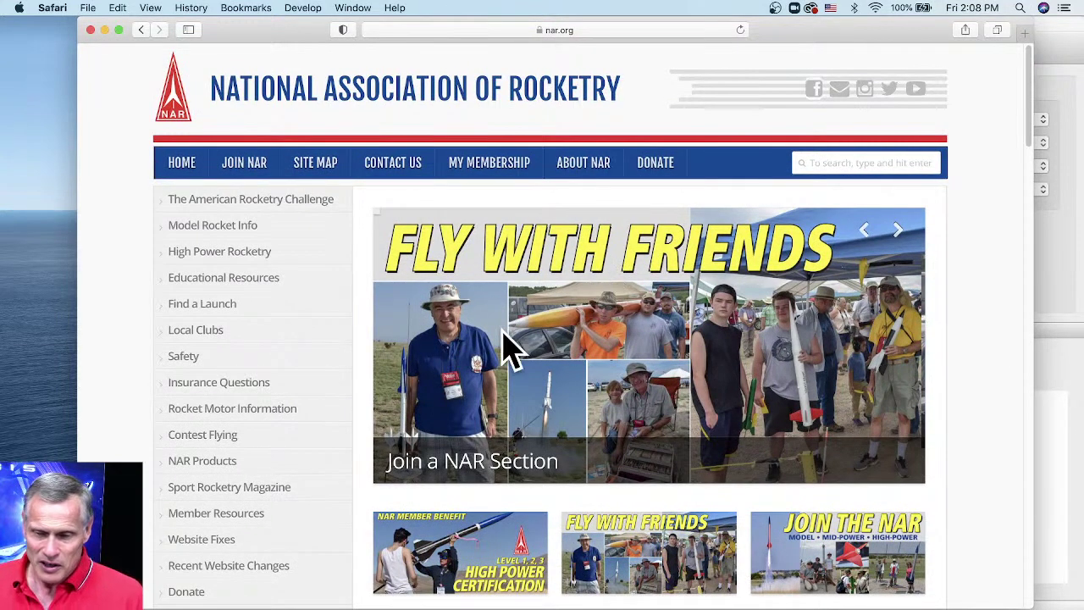
pyautogui.moveTo(764, 36); pyautogui.dragTo(772, 99)
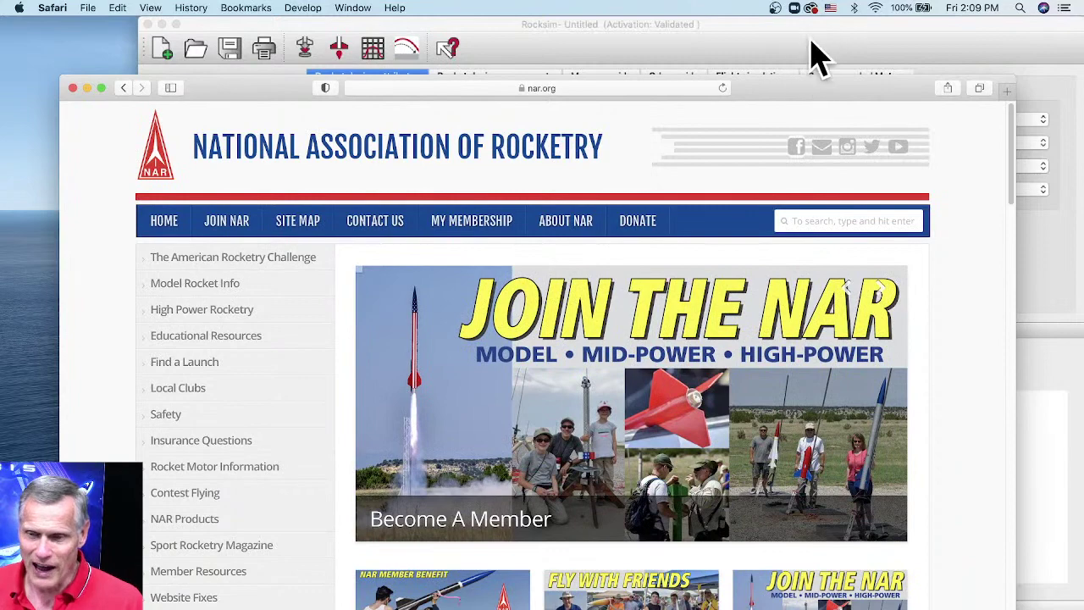
pyautogui.moveTo(801, 84); pyautogui.dragTo(803, 27)
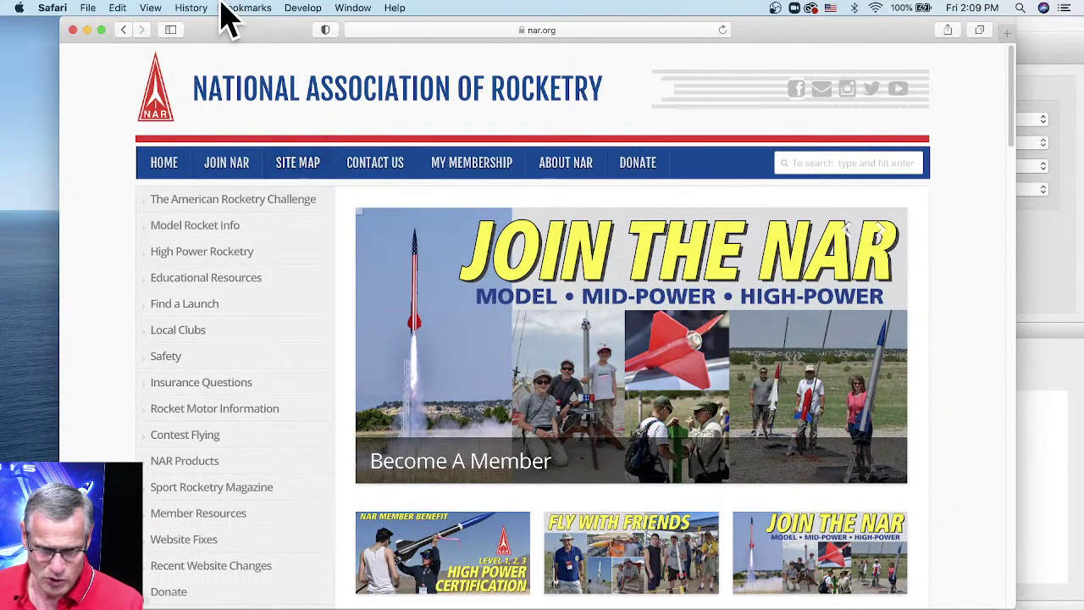
pyautogui.click(73, 29)
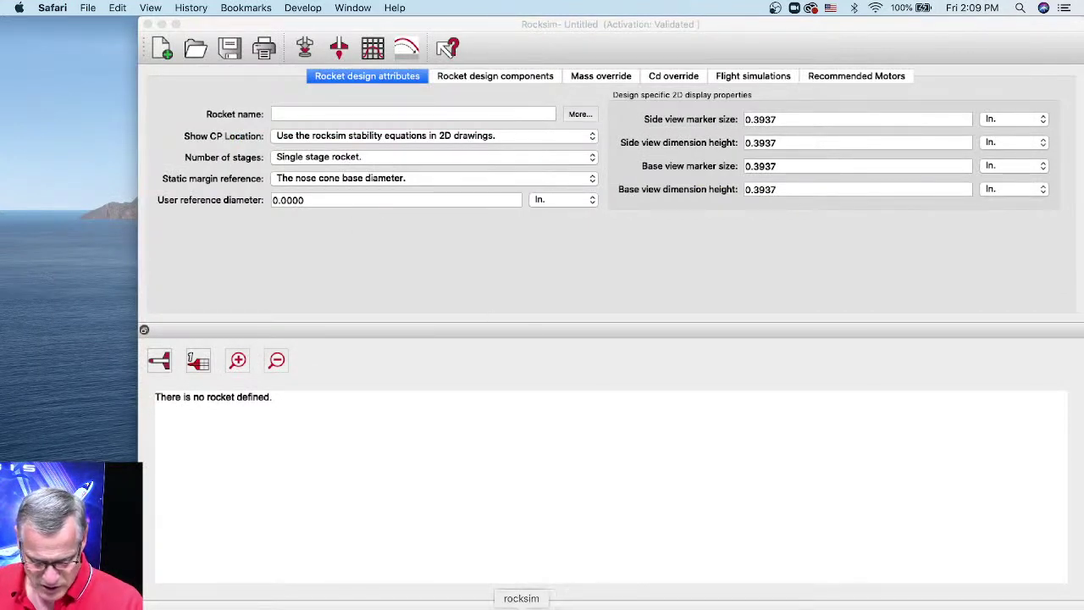
# Open a new Chrome window, widen it across the screen, and go to the RockSim Launch Visualizer at rocksim.com.
pyautogui.rightClick(462, 606)
pyautogui.click(504, 508)
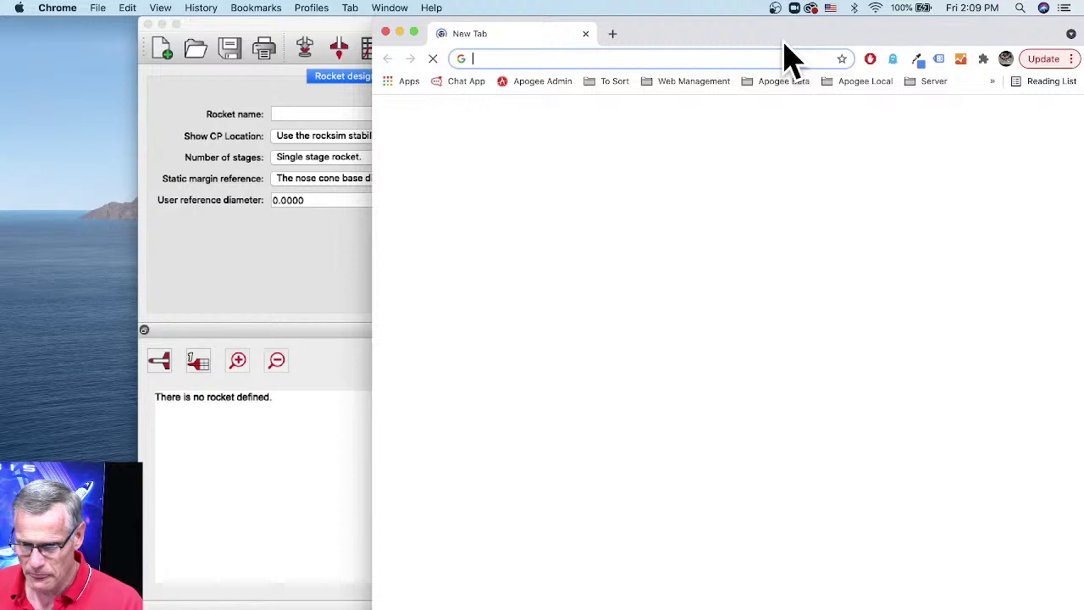
pyautogui.moveTo(784, 39); pyautogui.dragTo(553, 8)
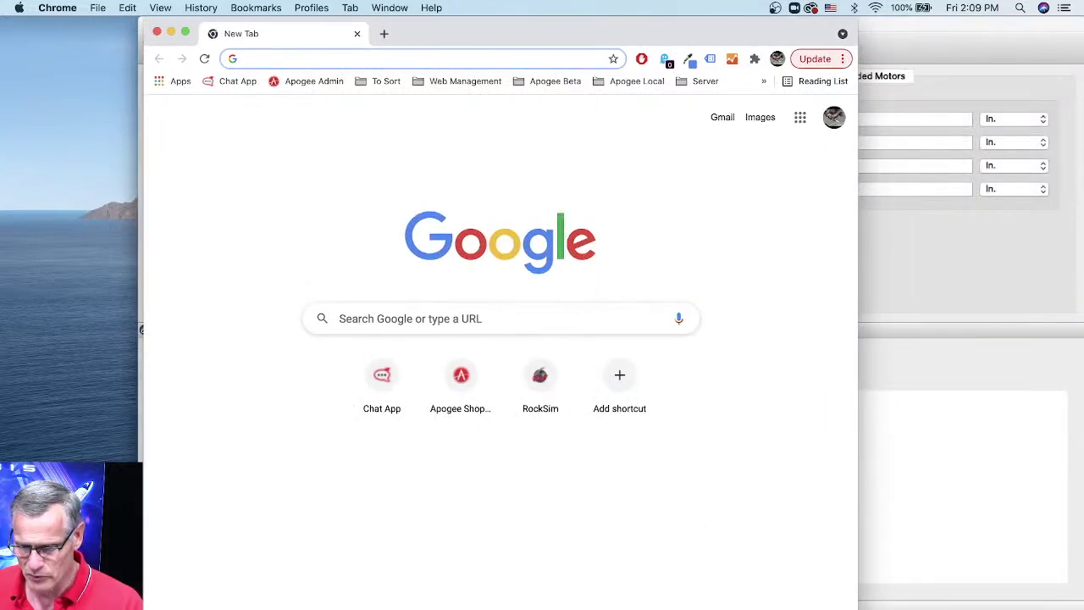
pyautogui.moveTo(857, 599); pyautogui.dragTo(1078, 598)
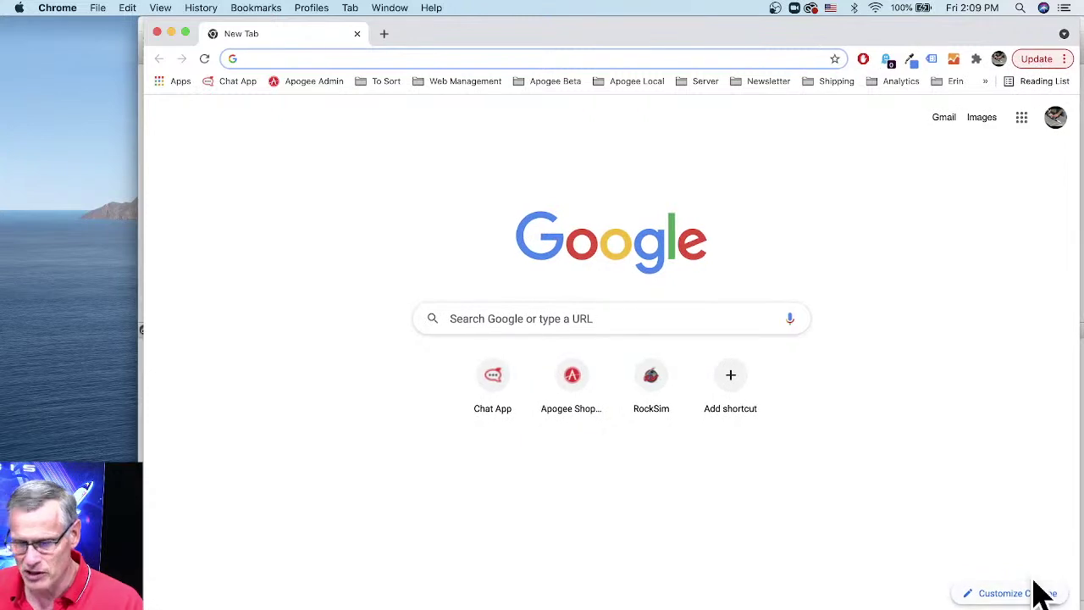
pyautogui.click(650, 388)
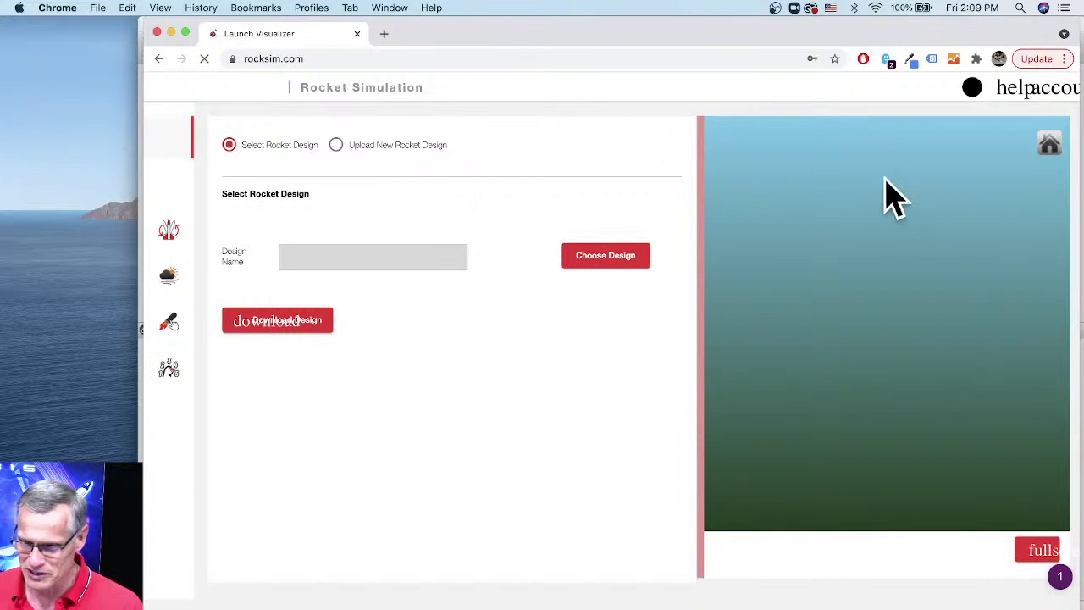
pyautogui.moveTo(734, 27); pyautogui.dragTo(708, 24)
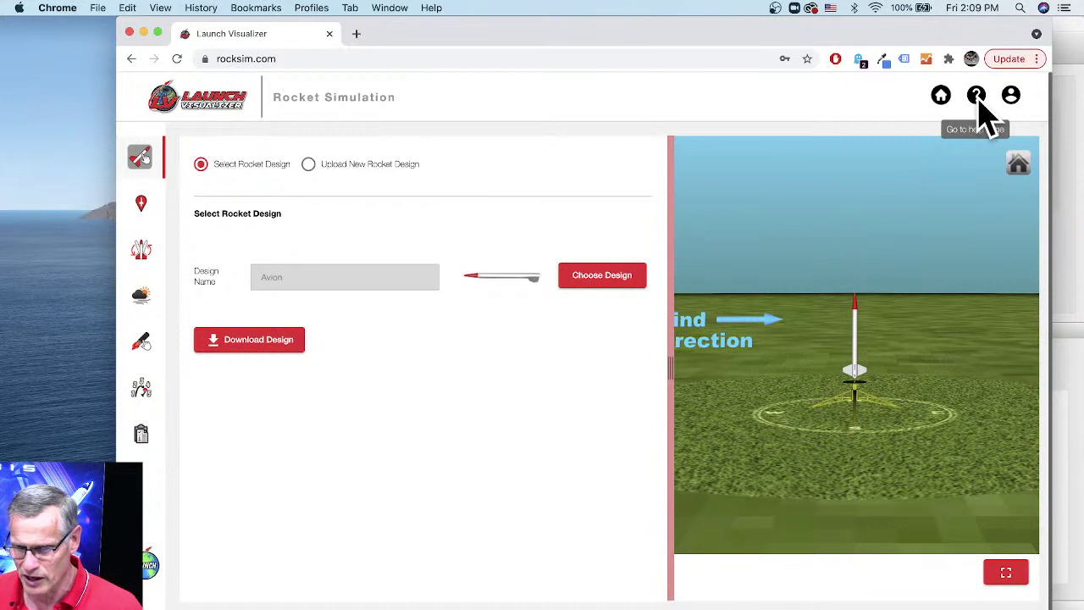
# Visit the Launch Visualizer landing page and return from it to the Rocket Simulation page.
pyautogui.tripleClick(923, 110)
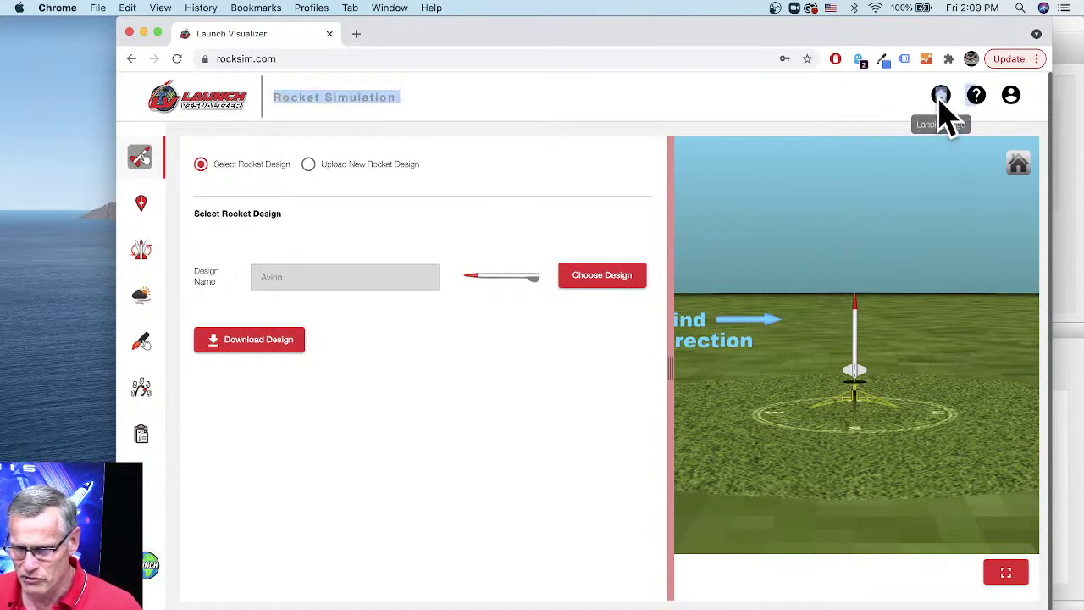
pyautogui.click(938, 103)
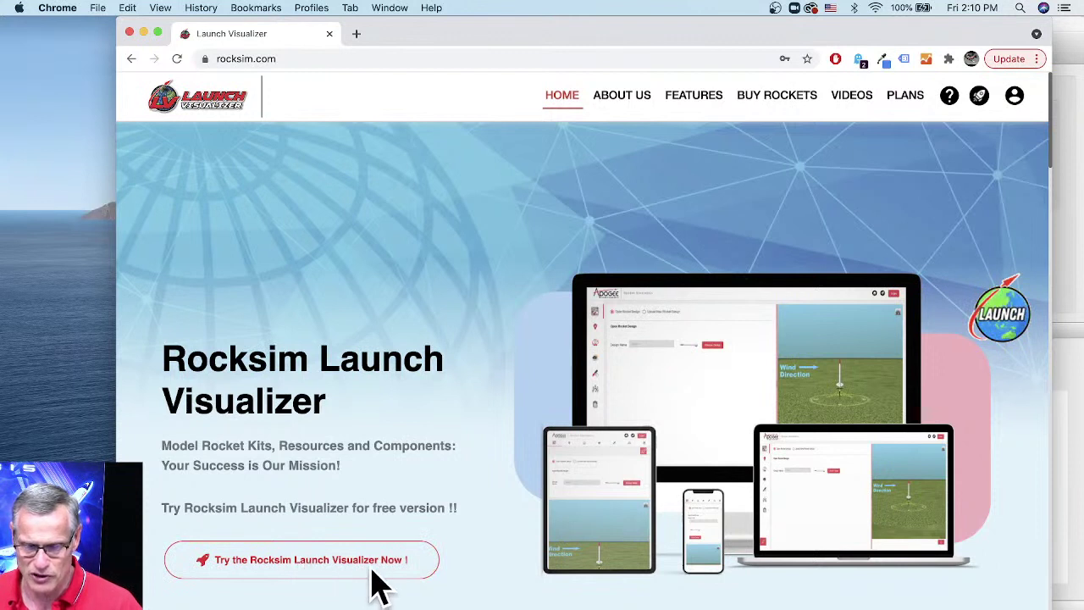
pyautogui.click(1004, 326)
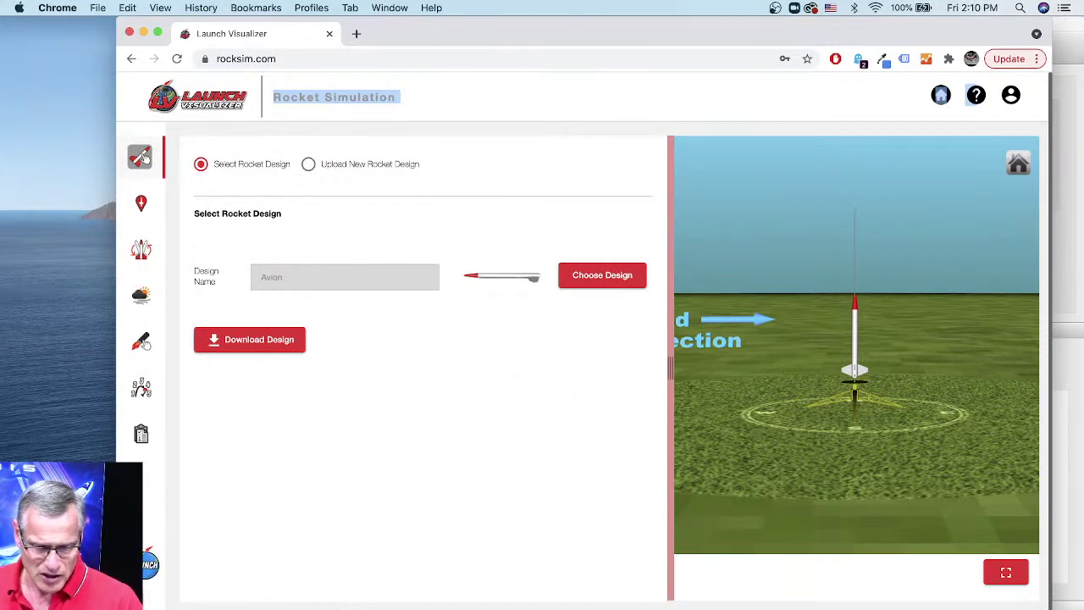
# Switch to Safari and open the Zephyr rocket's product page from the Apogee Components home page.
pyautogui.press('super+Tab')
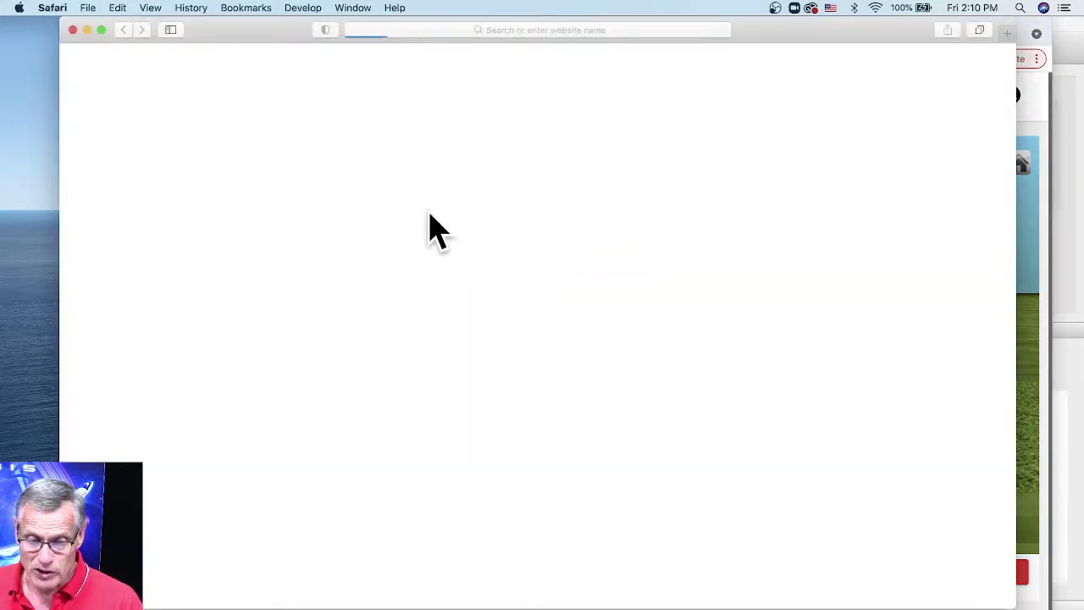
pyautogui.moveTo(274, 36); pyautogui.dragTo(314, 42)
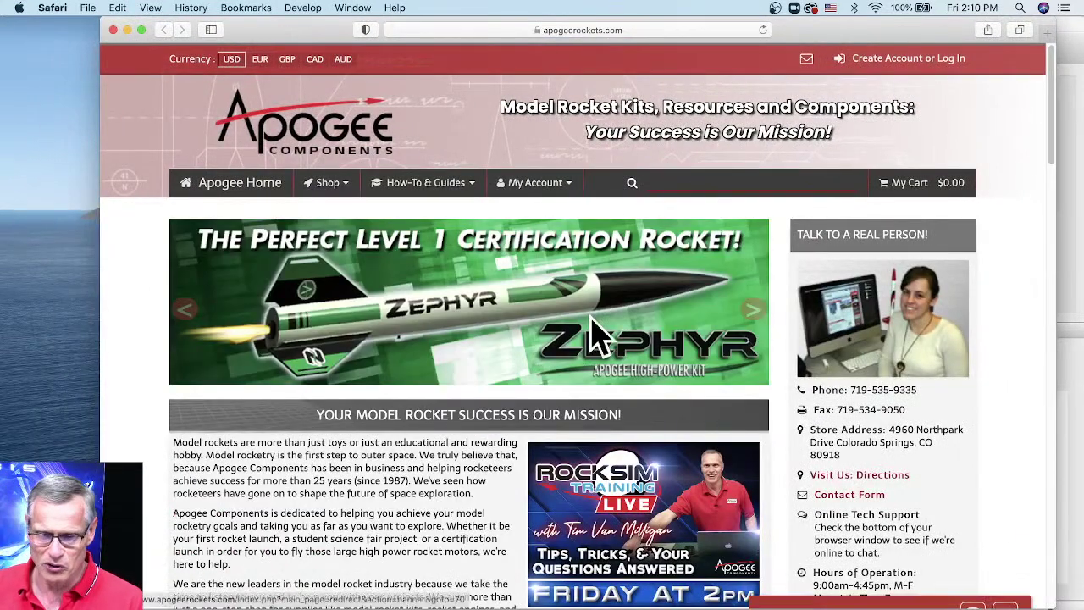
pyautogui.click(474, 313)
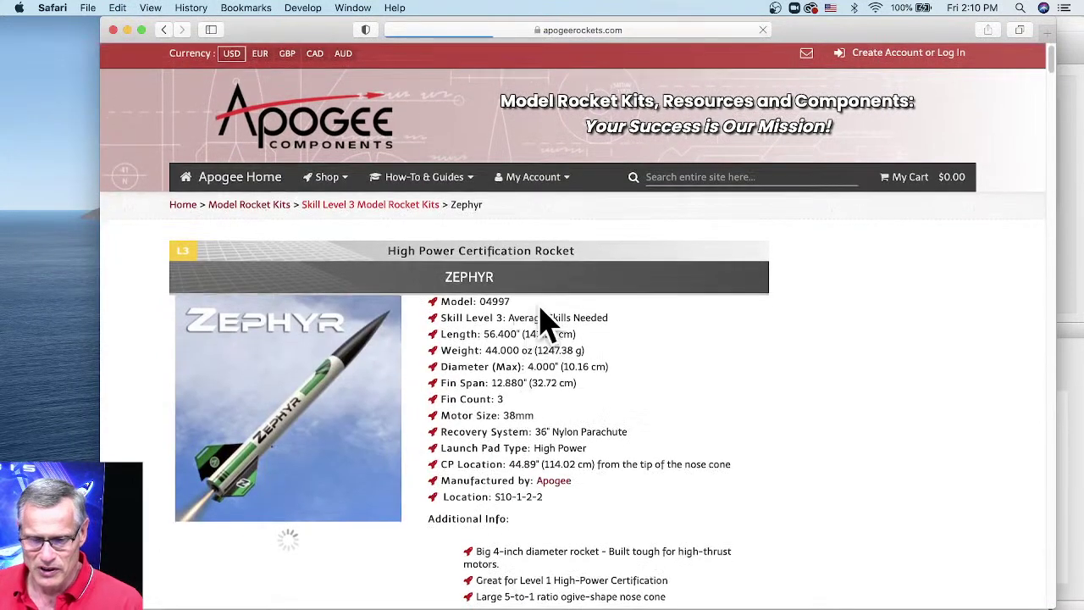
# Look over the Zephyr product details and go to the page's RockSim File section.
pyautogui.scroll(-3, 547, 314)
pyautogui.scroll(-3, 546, 272)
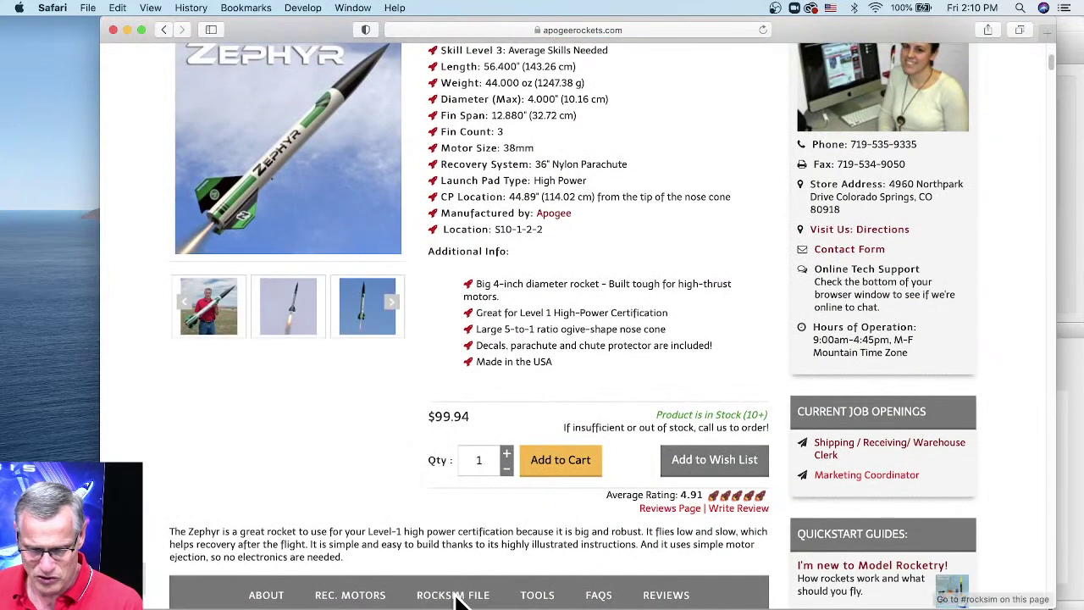
pyautogui.scroll(-3, 484, 513)
pyautogui.scroll(-1, 498, 512)
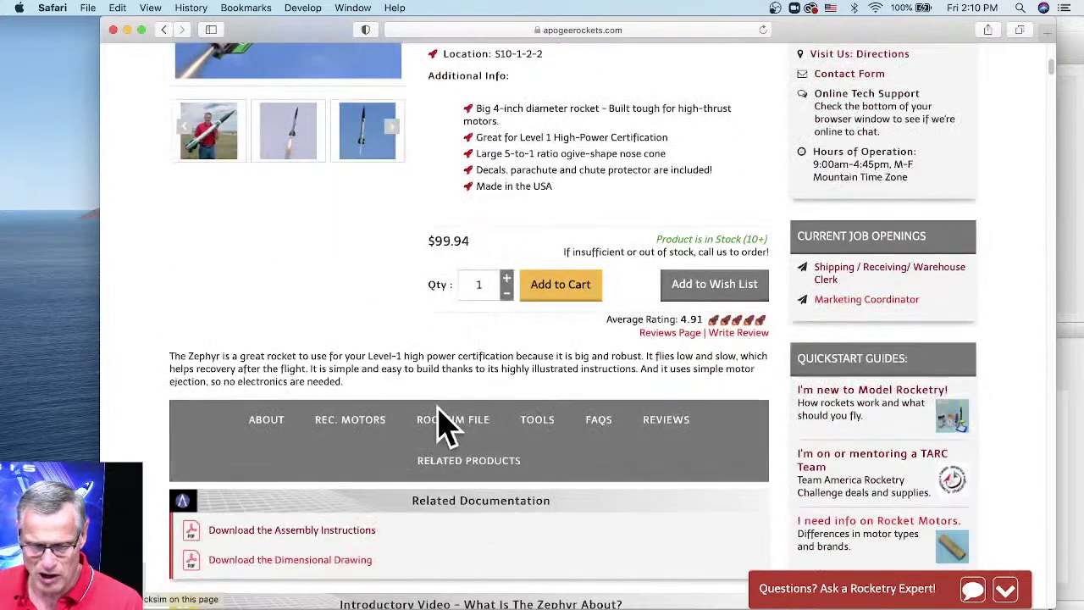
pyautogui.click(455, 426)
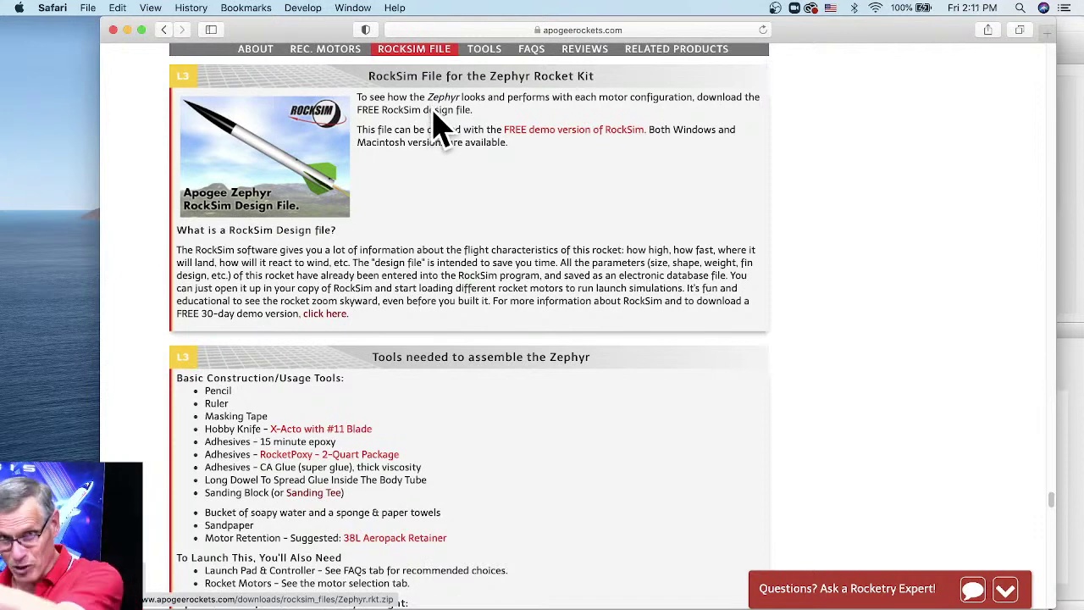
# Move the Apogee window aside, return to the Launch Visualizer in Chrome, and browse the demo designs available to choose.
pyautogui.moveTo(266, 39); pyautogui.dragTo(230, 376)
pyautogui.click(530, 34)
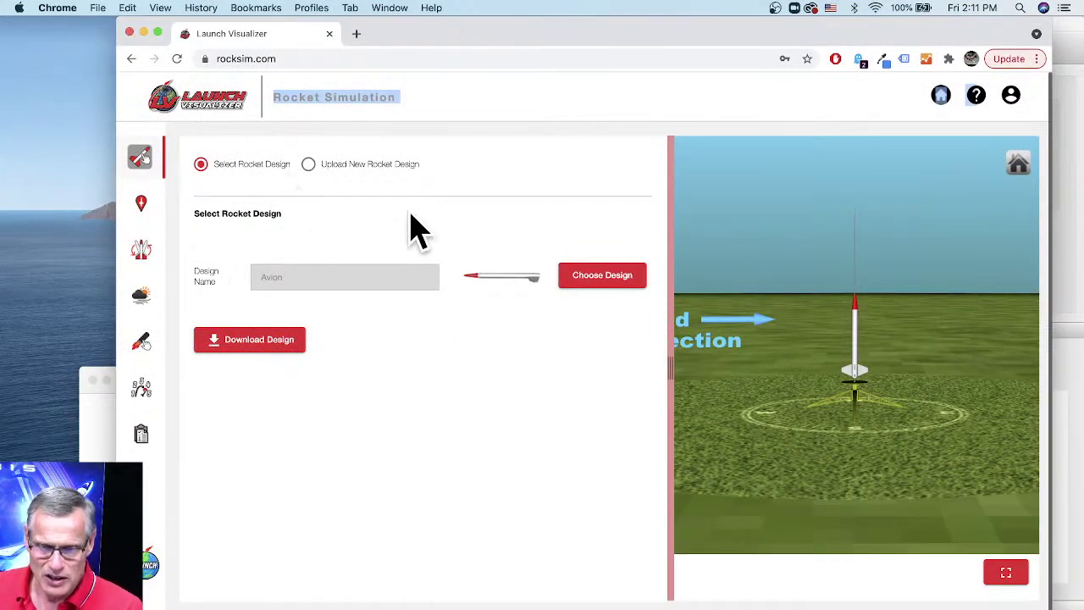
pyautogui.click(602, 276)
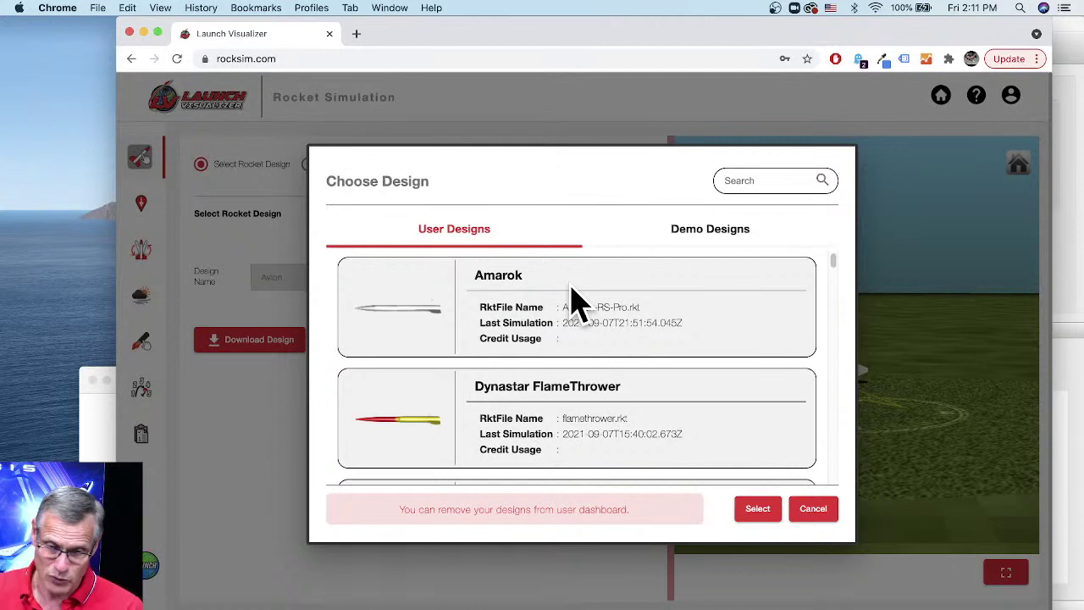
pyautogui.click(698, 230)
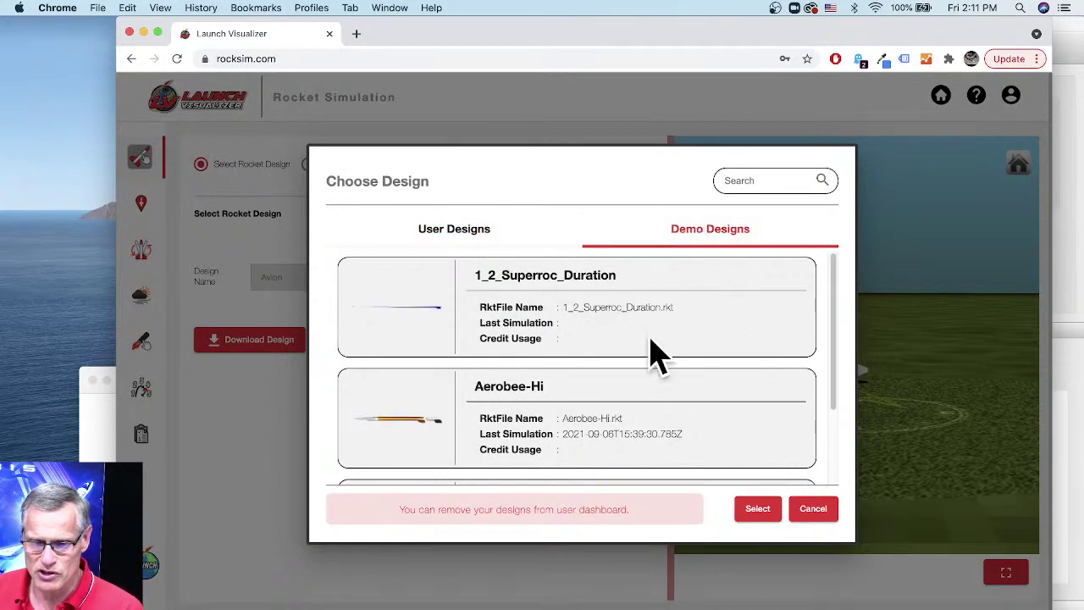
pyautogui.scroll(-3, 644, 360)
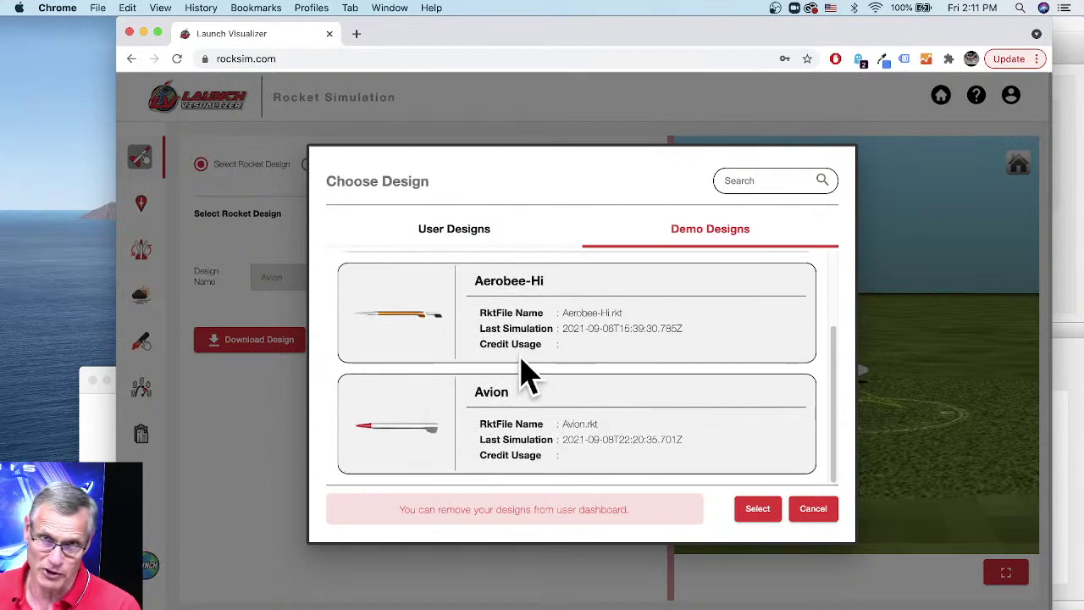
pyautogui.scroll(3, 525, 370)
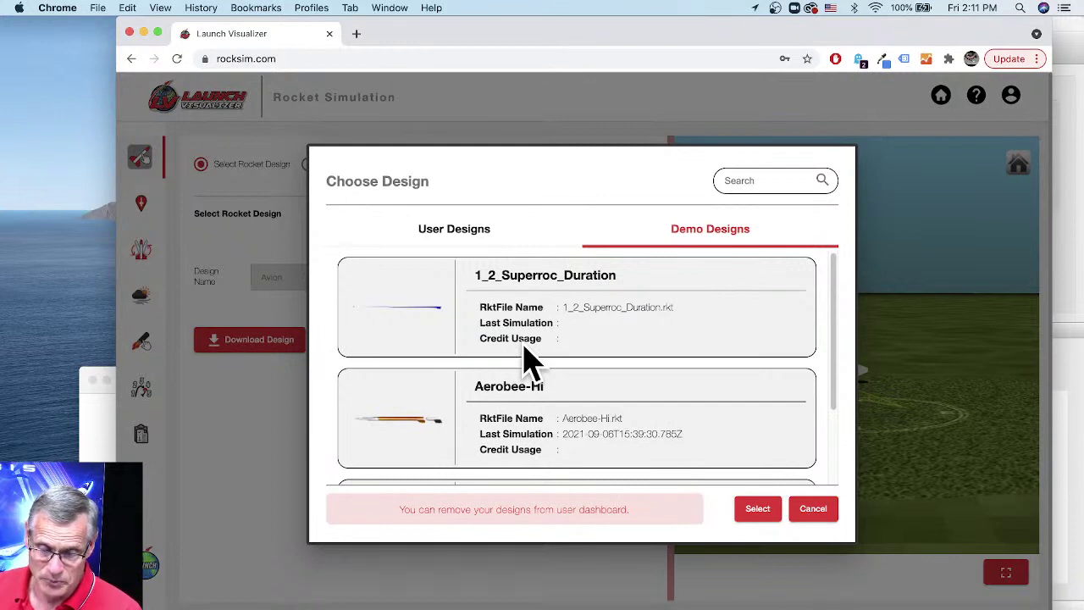
# Choose the Semroc Taurus from the user designs as the rocket to simulate.
pyautogui.click(460, 232)
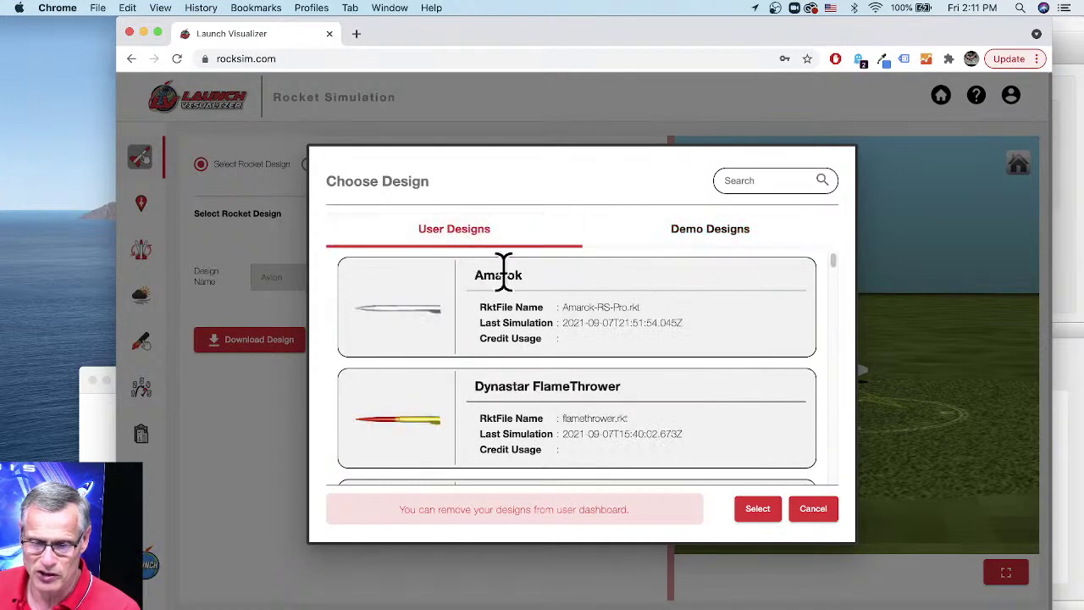
pyautogui.scroll(-5, 833, 280)
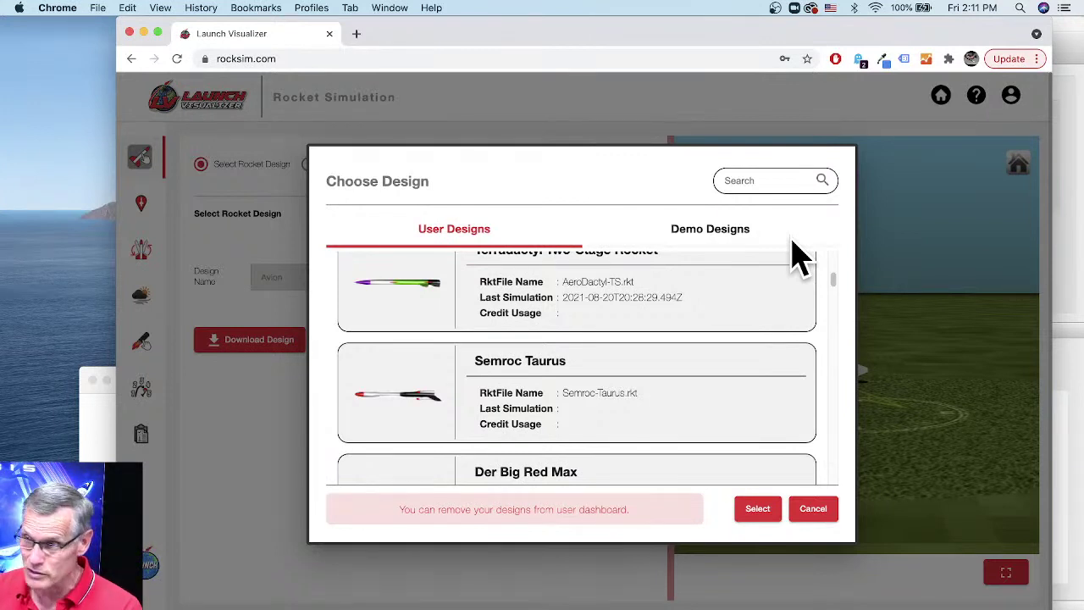
pyautogui.click(430, 415)
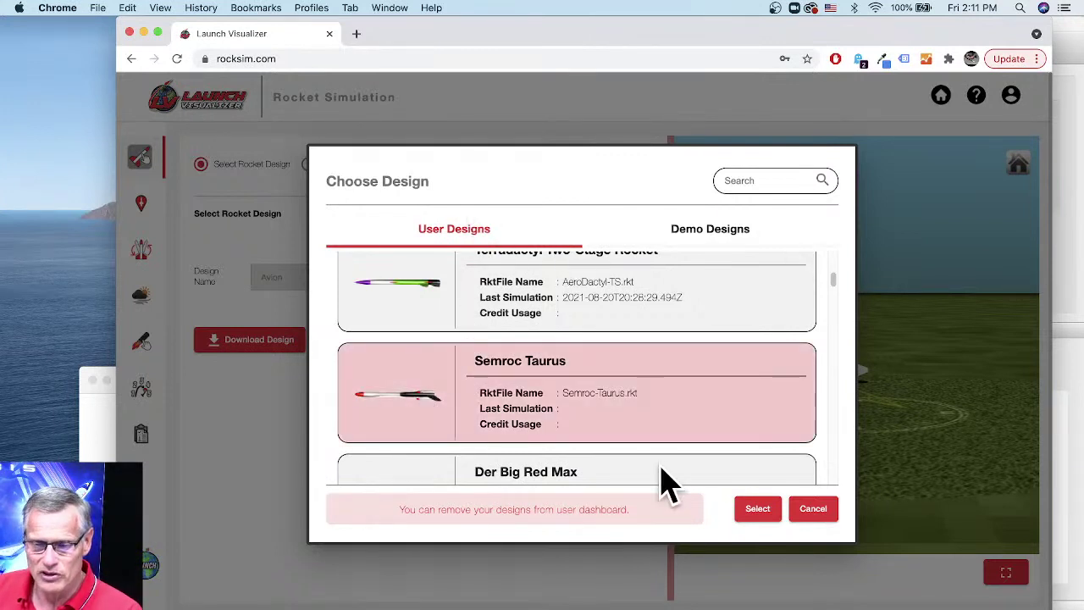
pyautogui.click(758, 510)
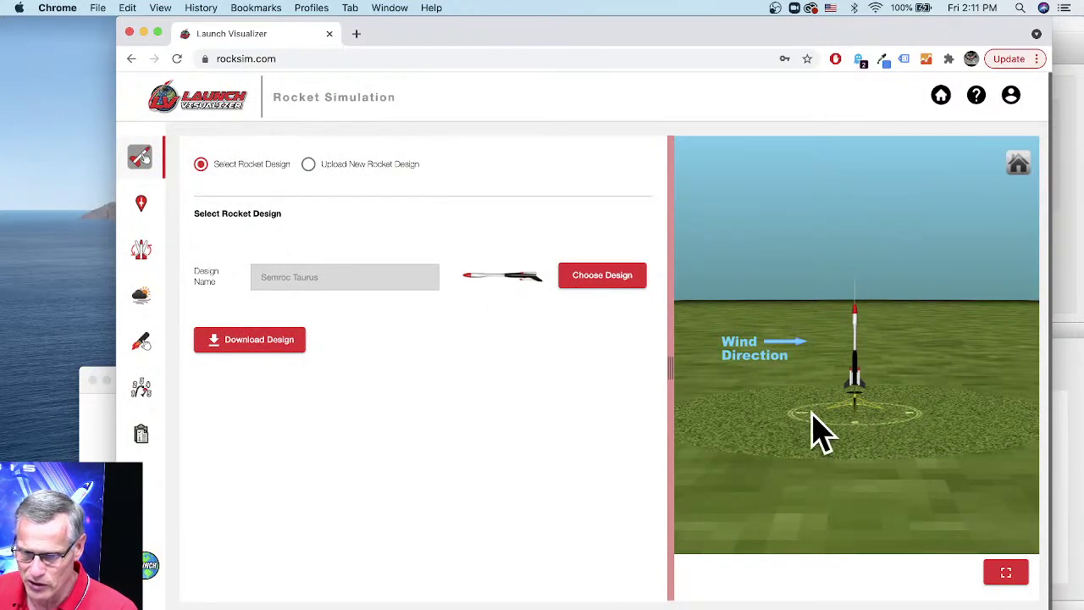
# In the launch guide settings, set the azimuth angle to 148.28 degrees and the launch angle from vertical to 24.89 degrees.
pyautogui.moveTo(910, 453); pyautogui.dragTo(839, 443)
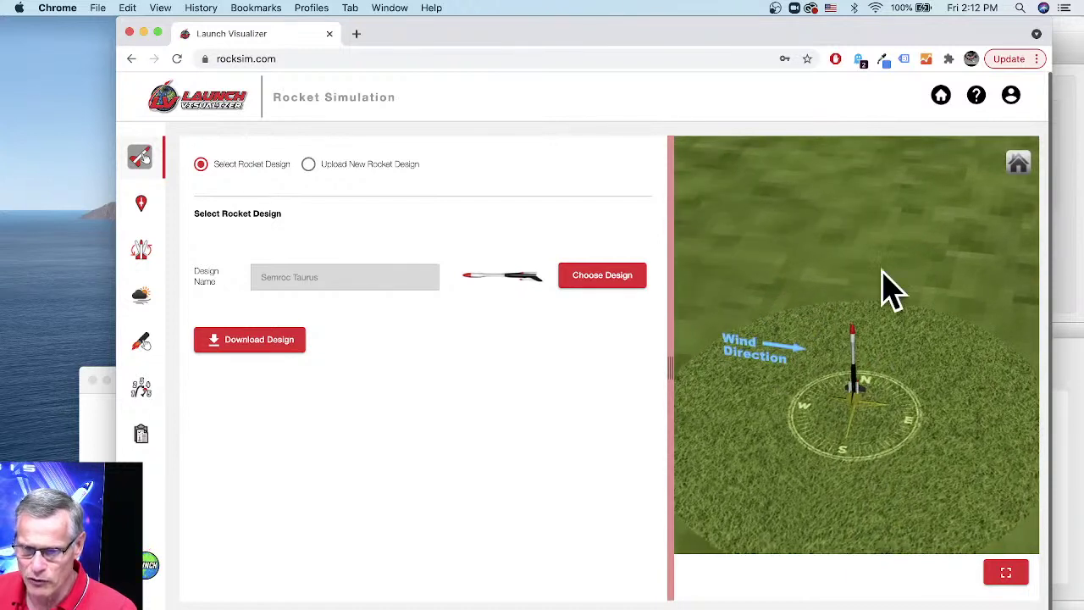
pyautogui.moveTo(838, 392); pyautogui.dragTo(838, 394)
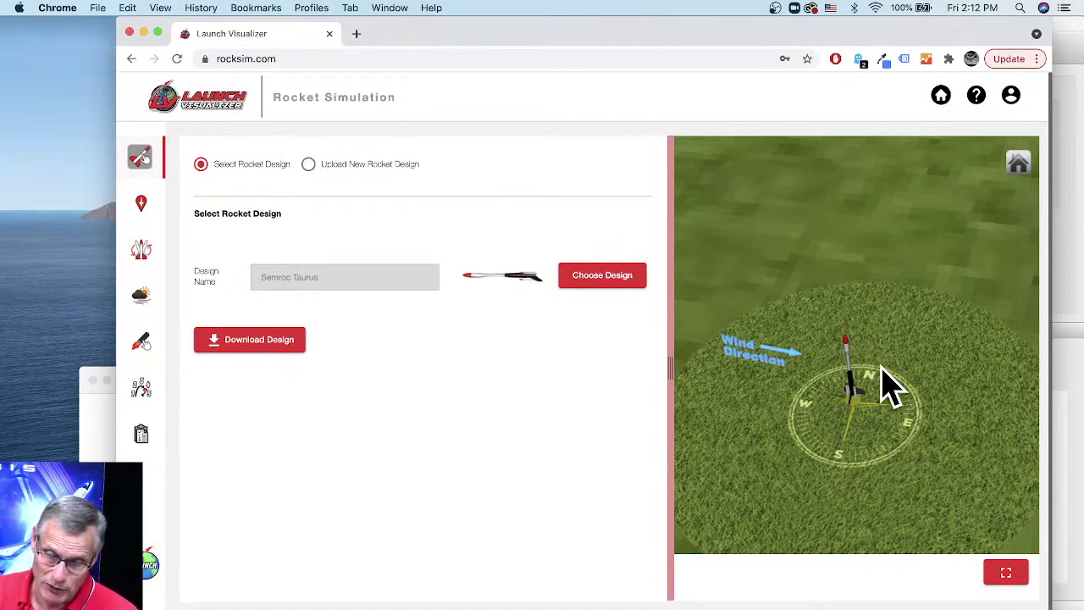
pyautogui.click(142, 254)
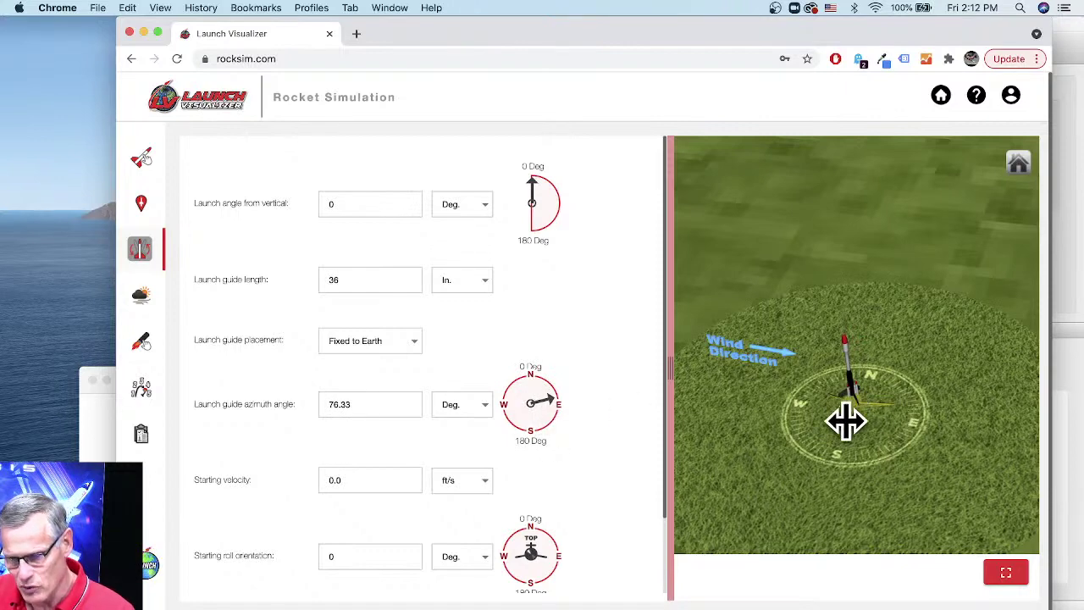
pyautogui.scroll(10, 855, 423)
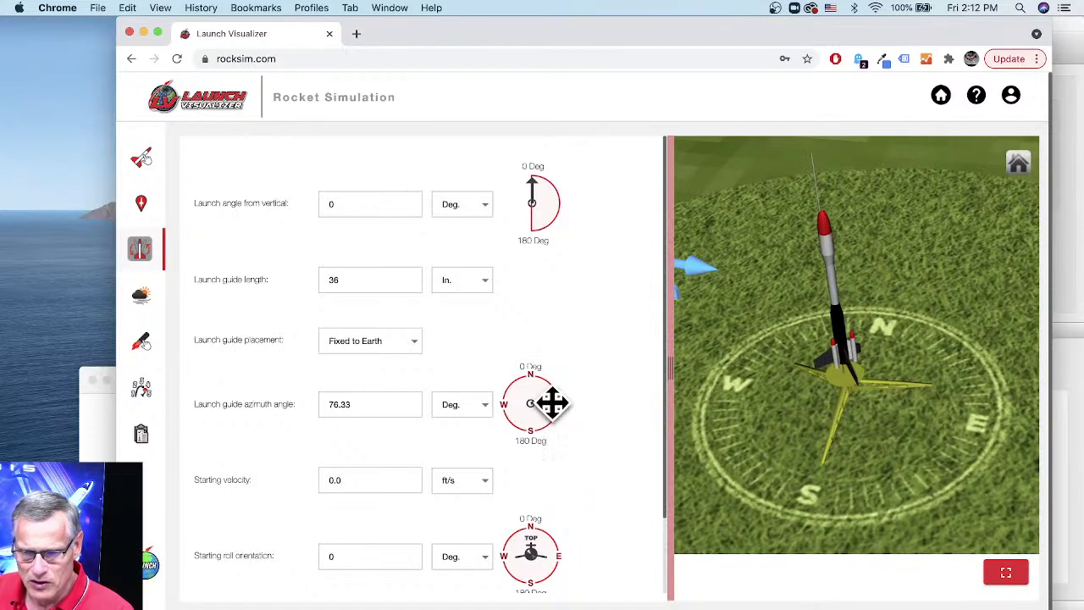
pyautogui.moveTo(551, 404); pyautogui.dragTo(551, 437)
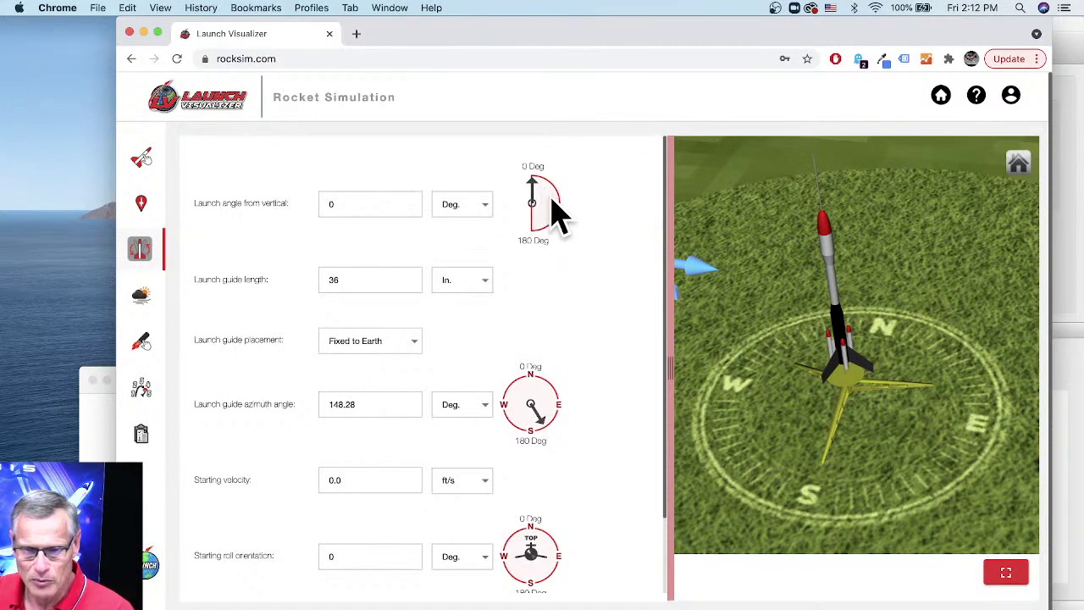
pyautogui.moveTo(534, 180); pyautogui.dragTo(543, 188)
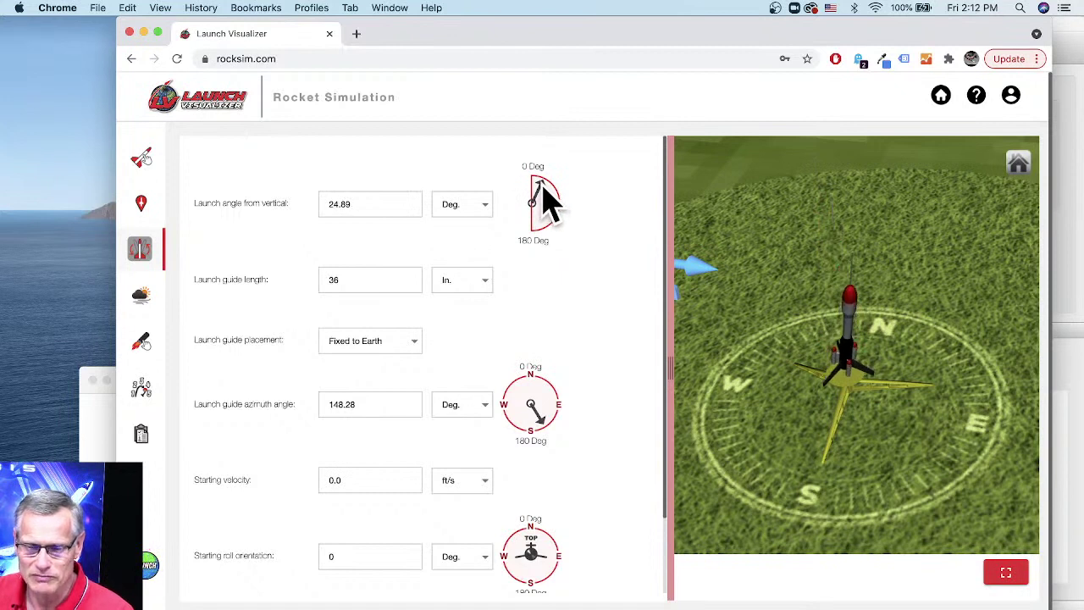
# Set the launch guide azimuth angle to 27.82 degrees and view the tilted rocket from above.
pyautogui.click(542, 424)
pyautogui.moveTo(549, 437); pyautogui.dragTo(549, 387)
pyautogui.moveTo(842, 406); pyautogui.dragTo(854, 455)
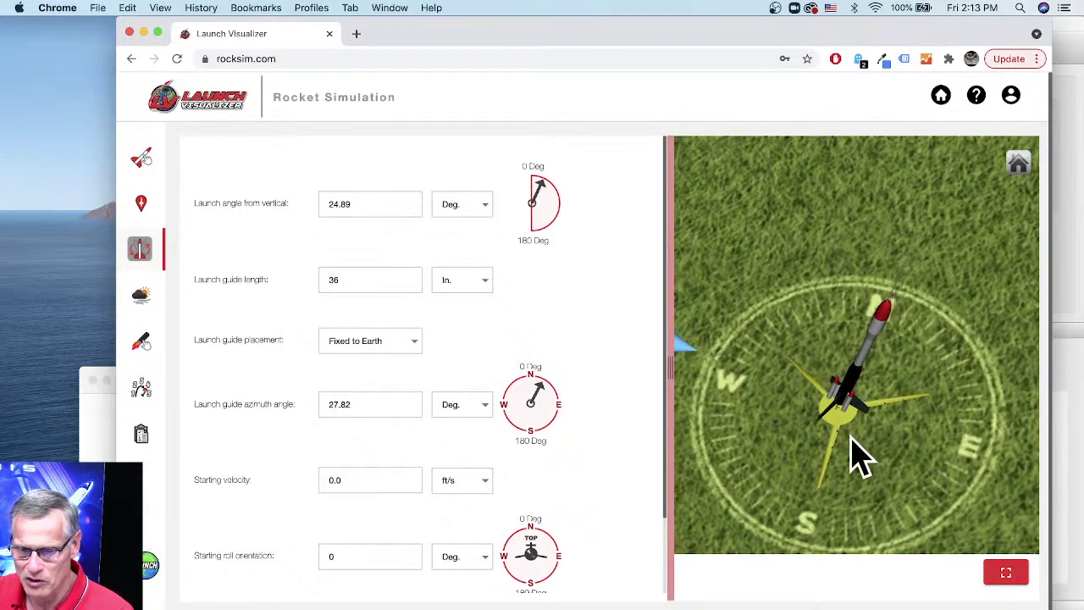
# Set the launch guide azimuth angle to 3.56 degrees and view the tilted rocket with the wind direction arrow from above.
pyautogui.moveTo(537, 390); pyautogui.dragTo(803, 320)
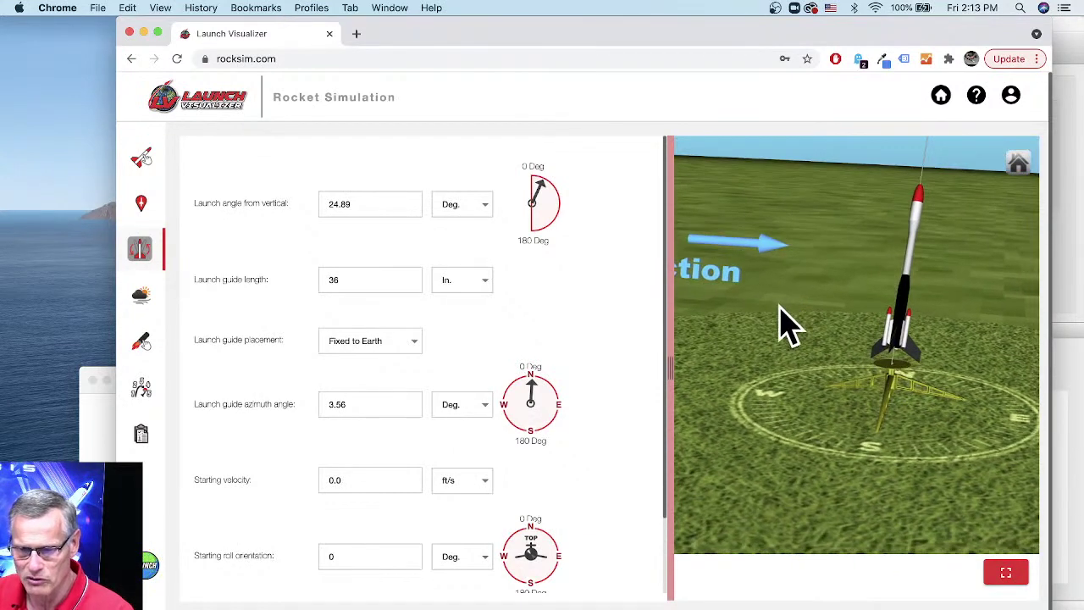
pyautogui.scroll(-5, 776, 318)
pyautogui.scroll(-2, 746, 332)
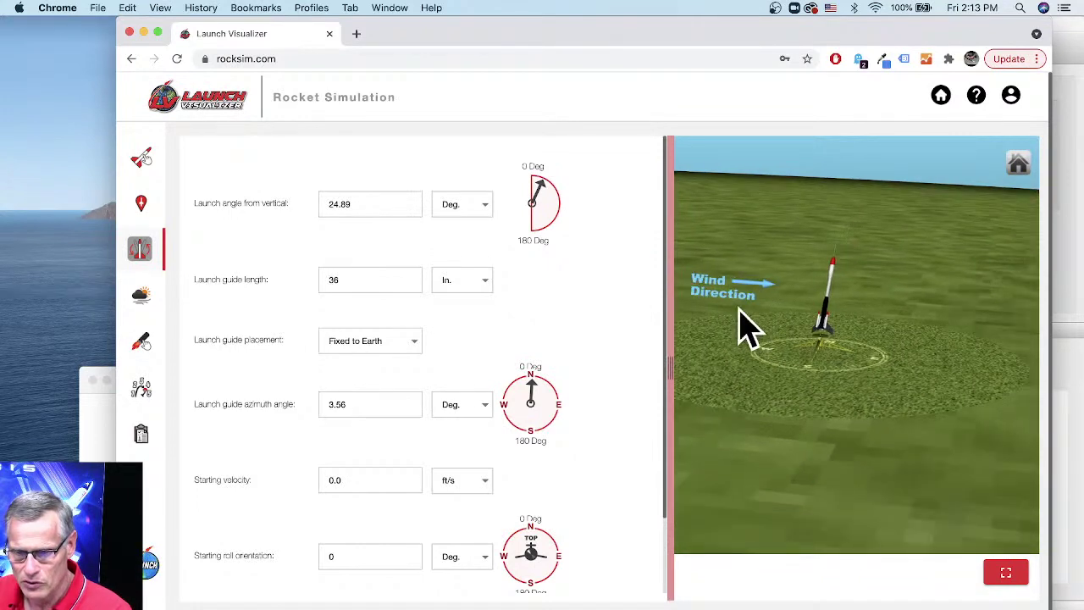
pyautogui.moveTo(763, 346); pyautogui.dragTo(803, 386)
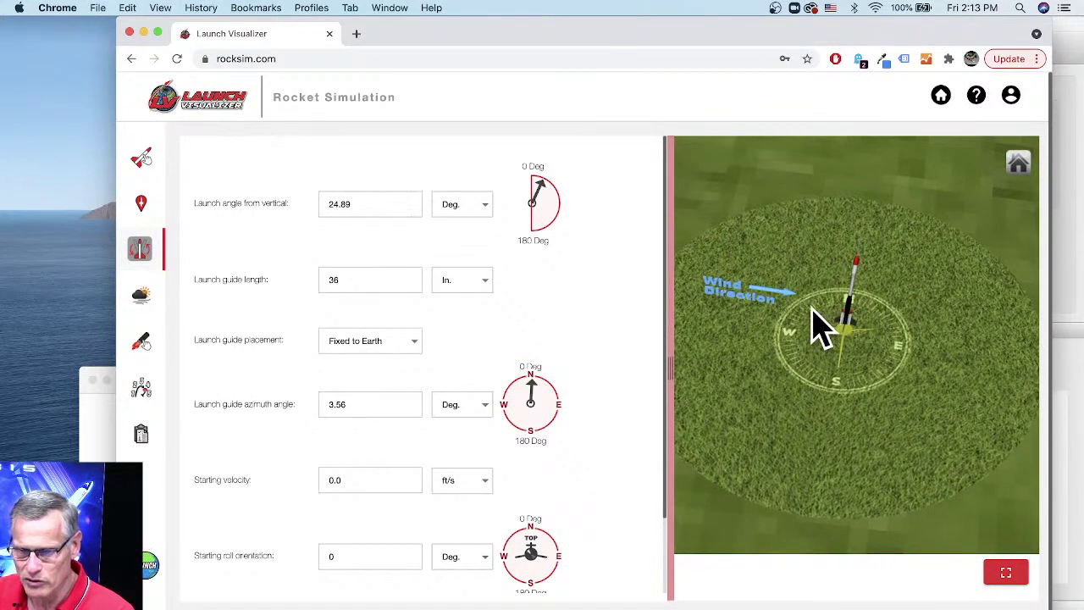
pyautogui.click(1013, 95)
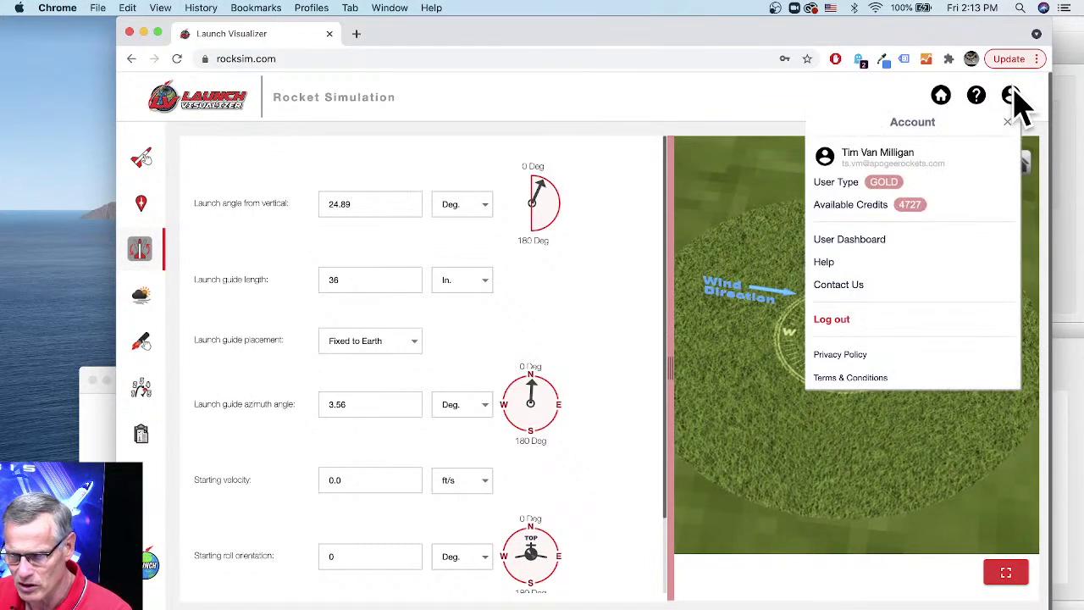
pyautogui.click(632, 237)
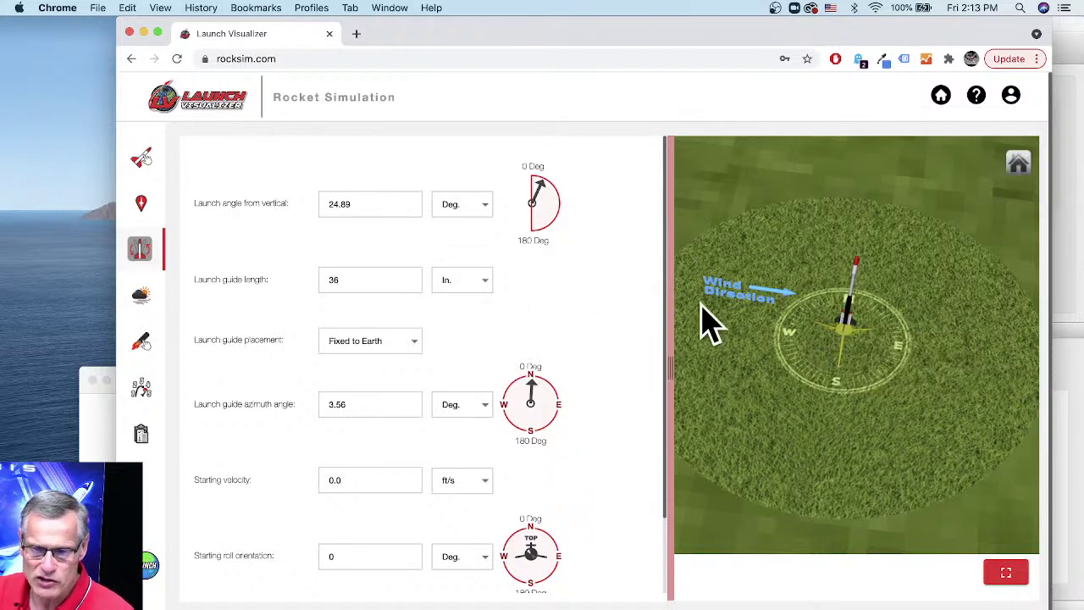
# In the weather settings, choose the steady wind model for all altitudes and set the wind direction to 80 degrees.
pyautogui.click(142, 310)
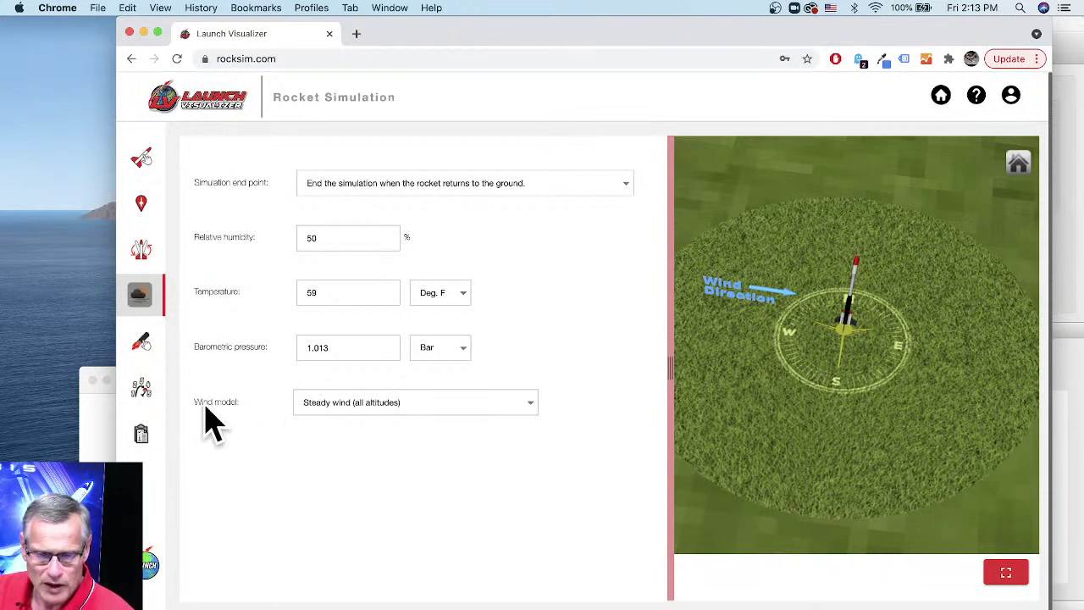
pyautogui.click(392, 415)
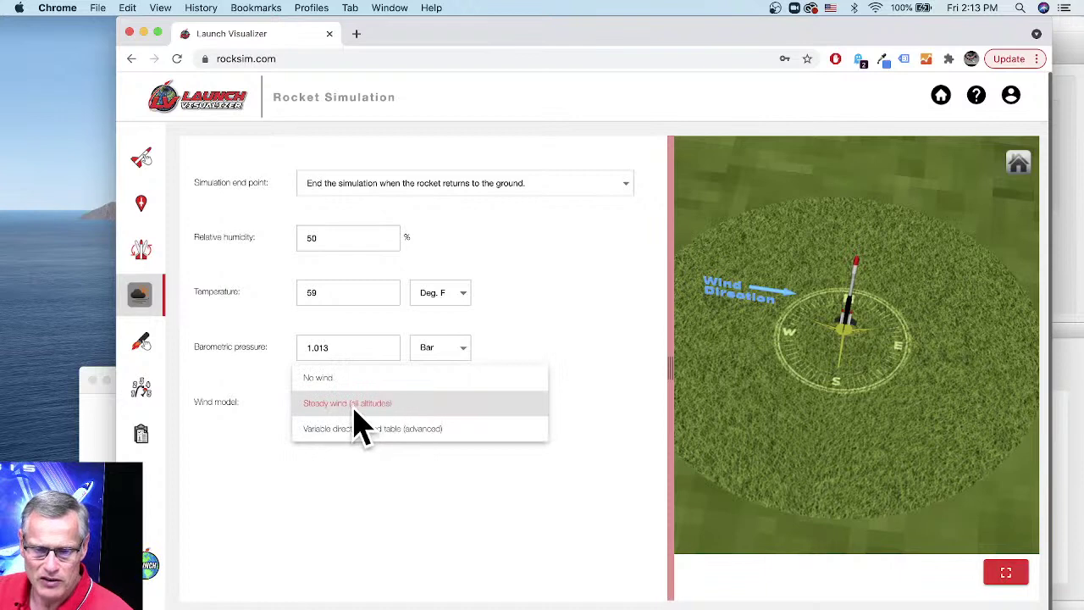
pyautogui.click(356, 413)
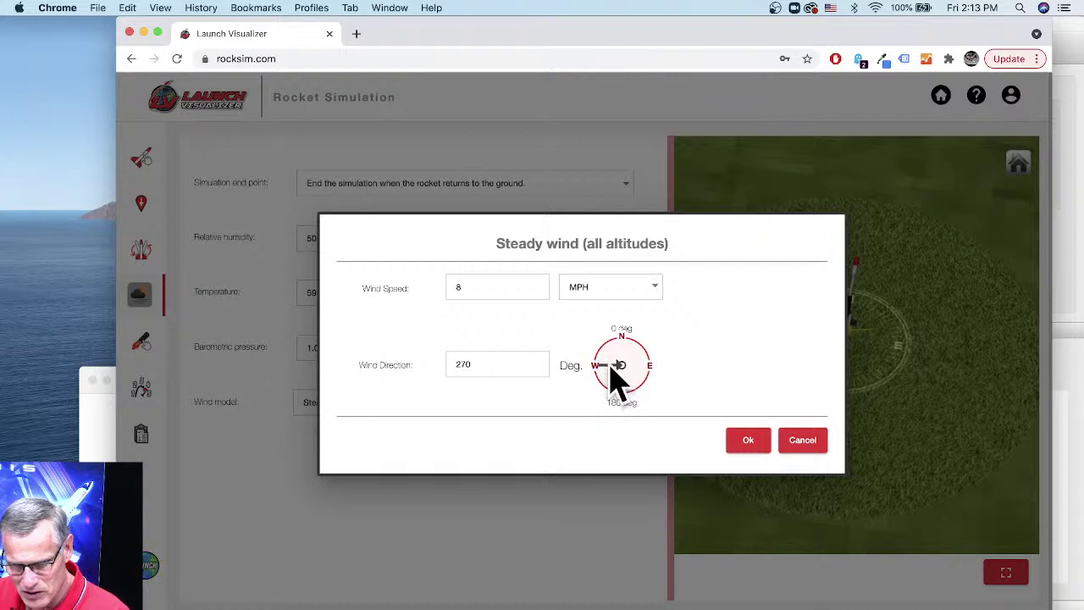
pyautogui.click(495, 365)
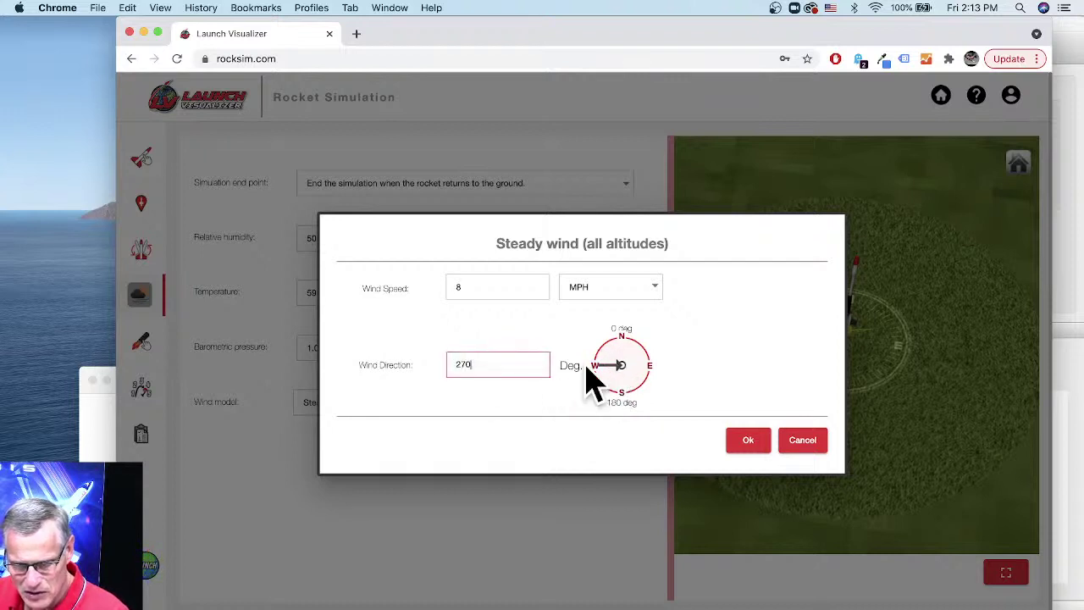
pyautogui.click(616, 369)
pyautogui.moveTo(616, 368); pyautogui.dragTo(650, 373)
pyautogui.rightClick(948, 364)
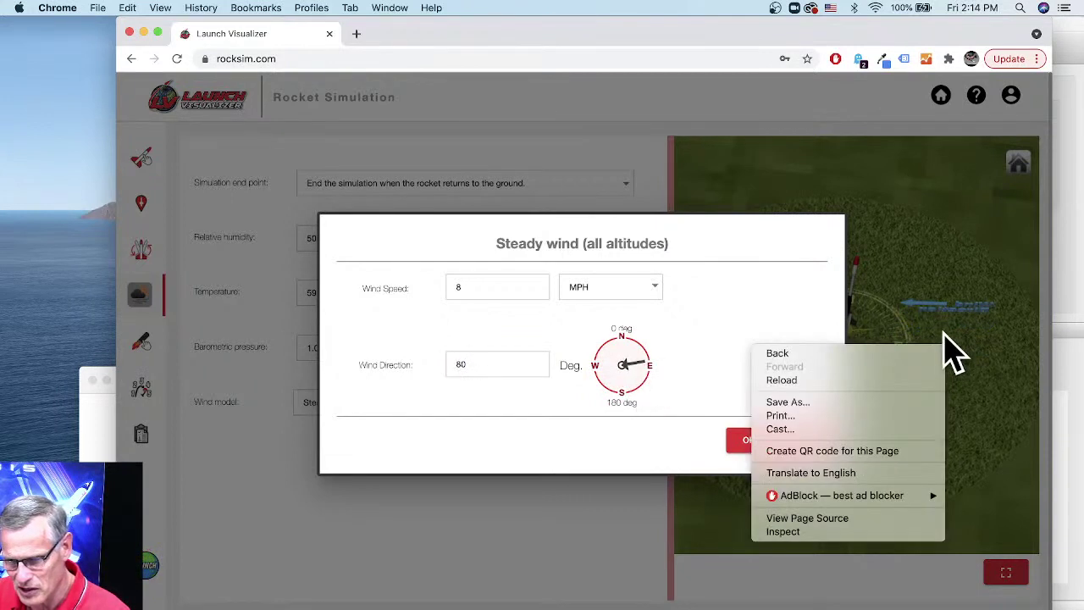
pyautogui.click(1004, 346)
pyautogui.click(1004, 347)
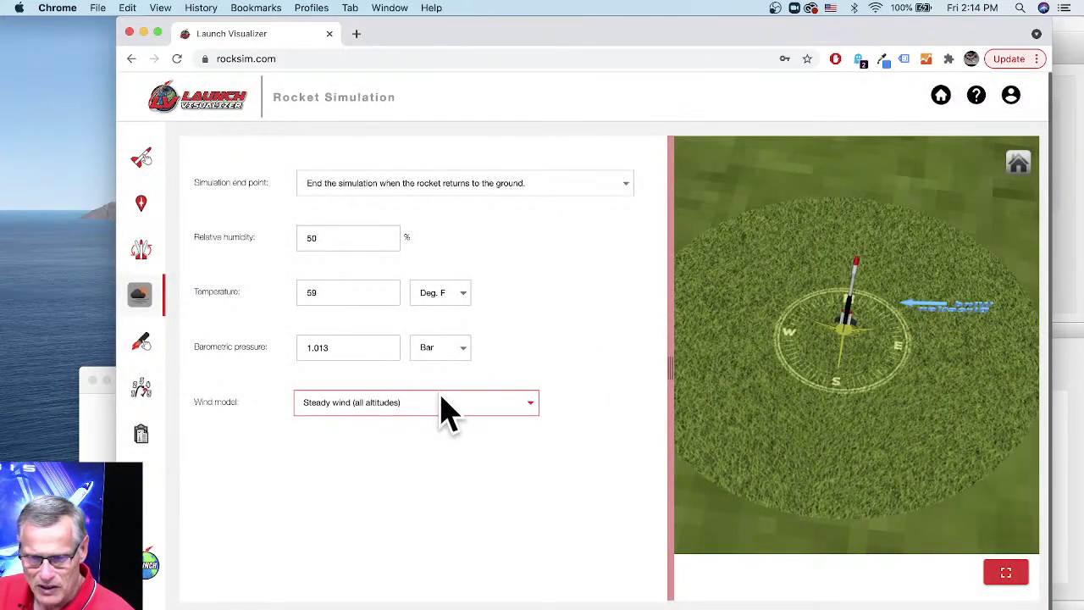
pyautogui.moveTo(883, 394)
pyautogui.mouseDown()
pyautogui.moveTo(883, 360)
pyautogui.moveTo(900, 360)
pyautogui.moveTo(913, 374)
pyautogui.moveTo(890, 399)
pyautogui.mouseUp()
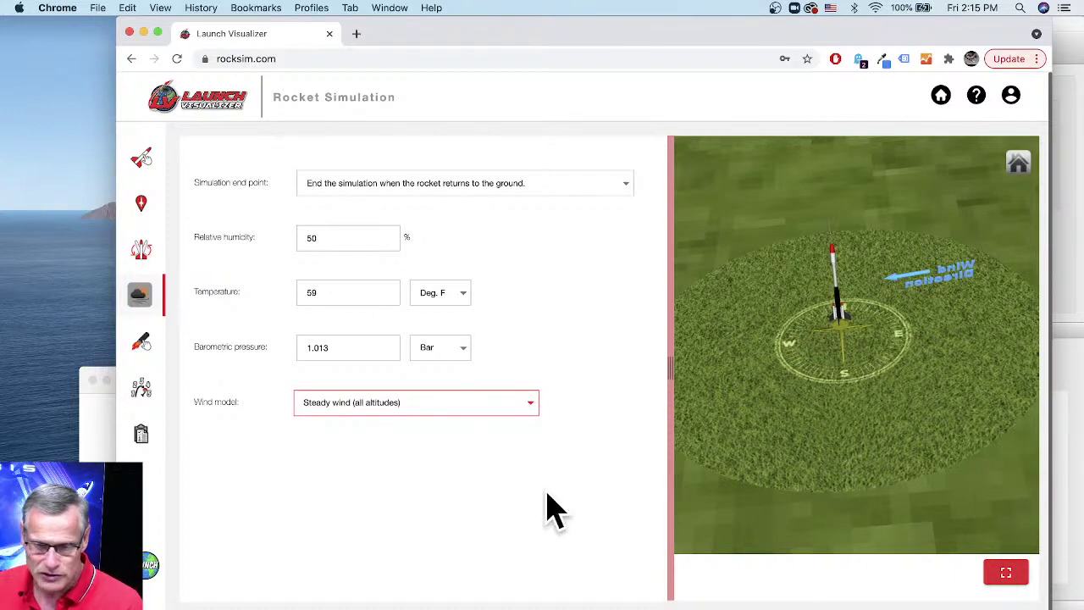
# In the unit settings of the simulation results, set the velocity unit to m/s after trying KPH.
pyautogui.click(143, 438)
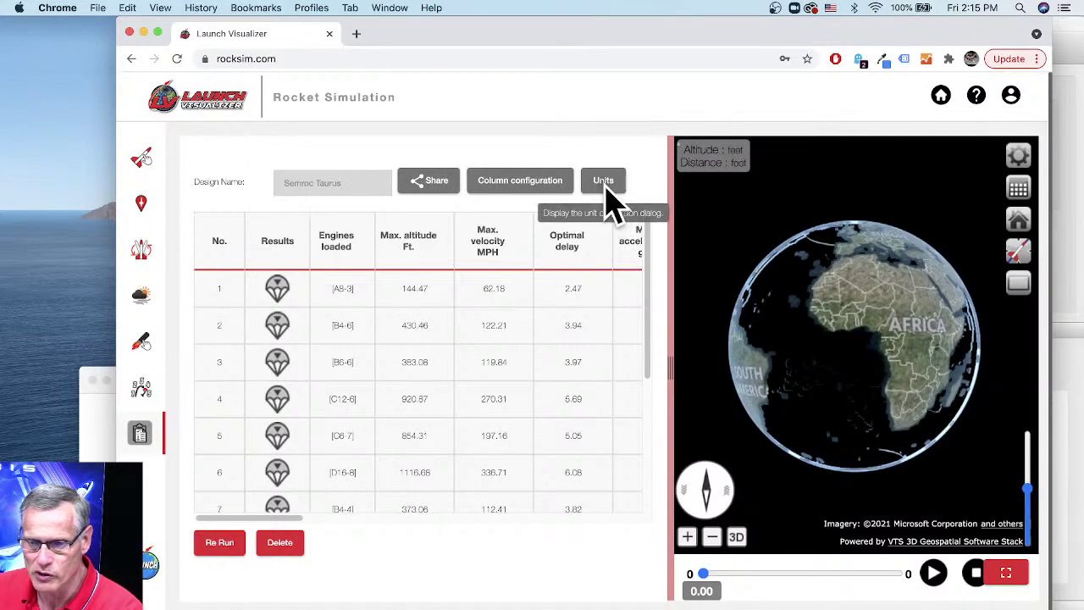
pyautogui.click(604, 188)
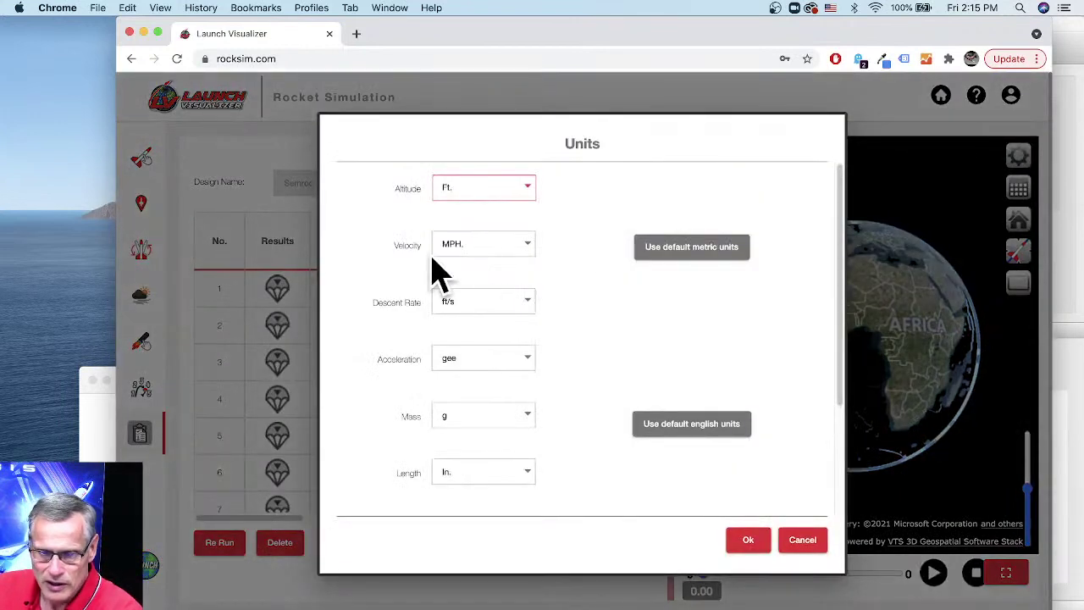
pyautogui.click(468, 249)
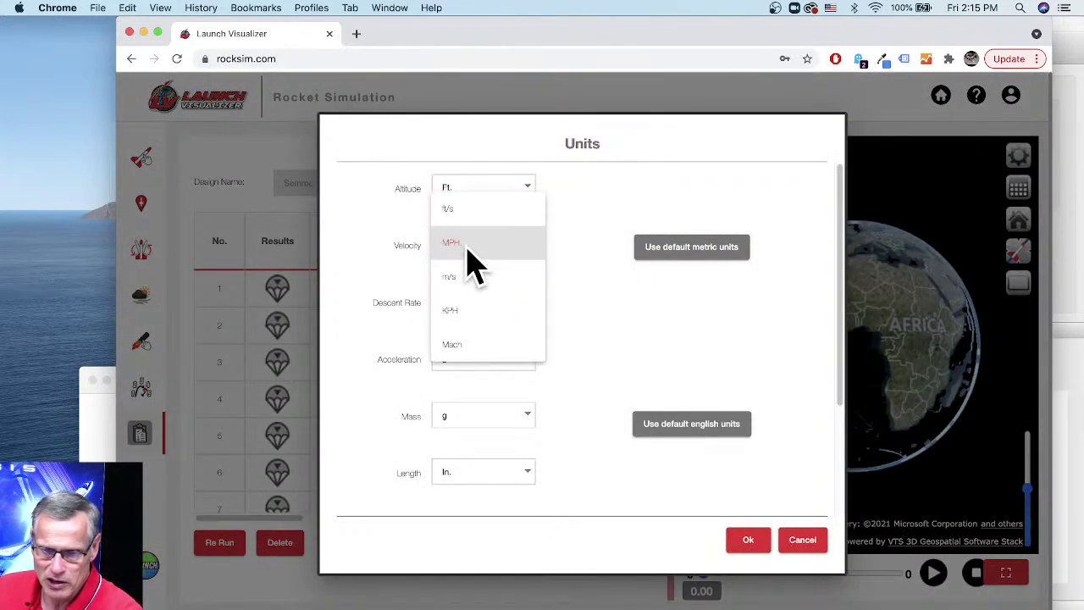
pyautogui.click(470, 312)
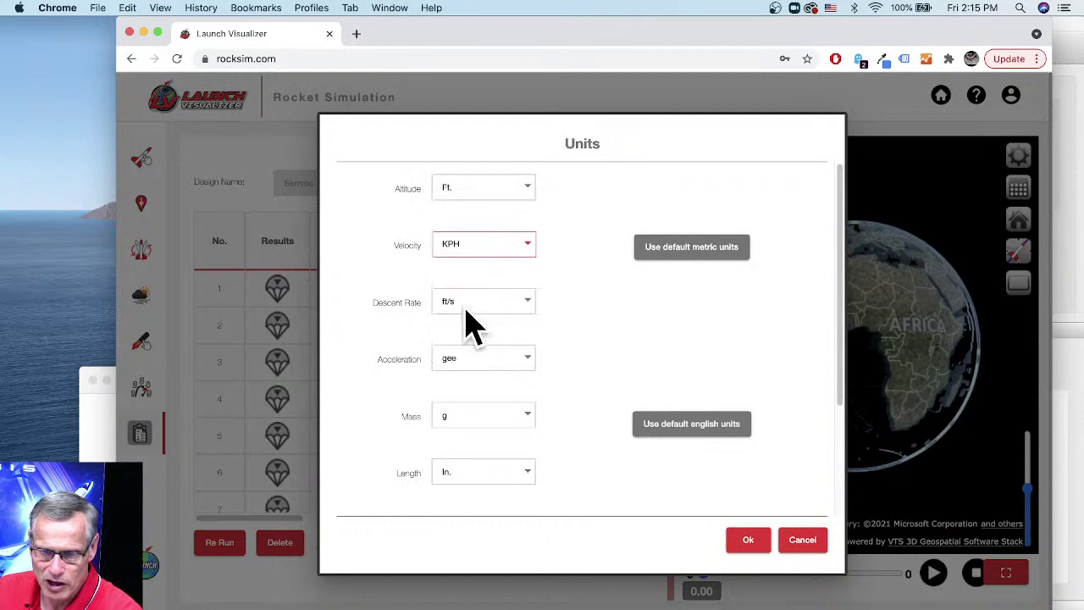
pyautogui.click(480, 253)
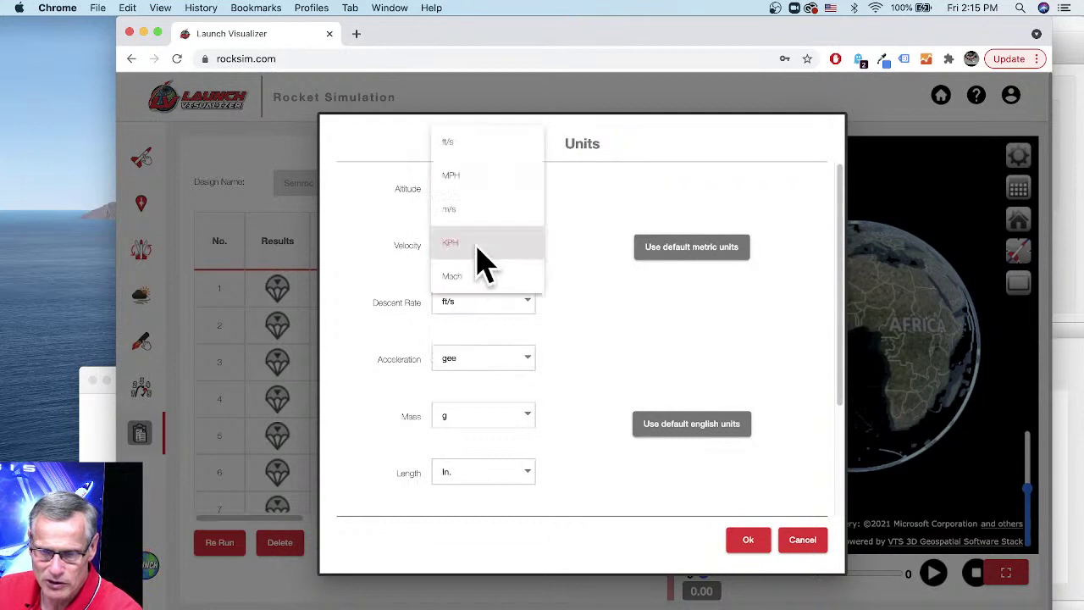
pyautogui.click(461, 214)
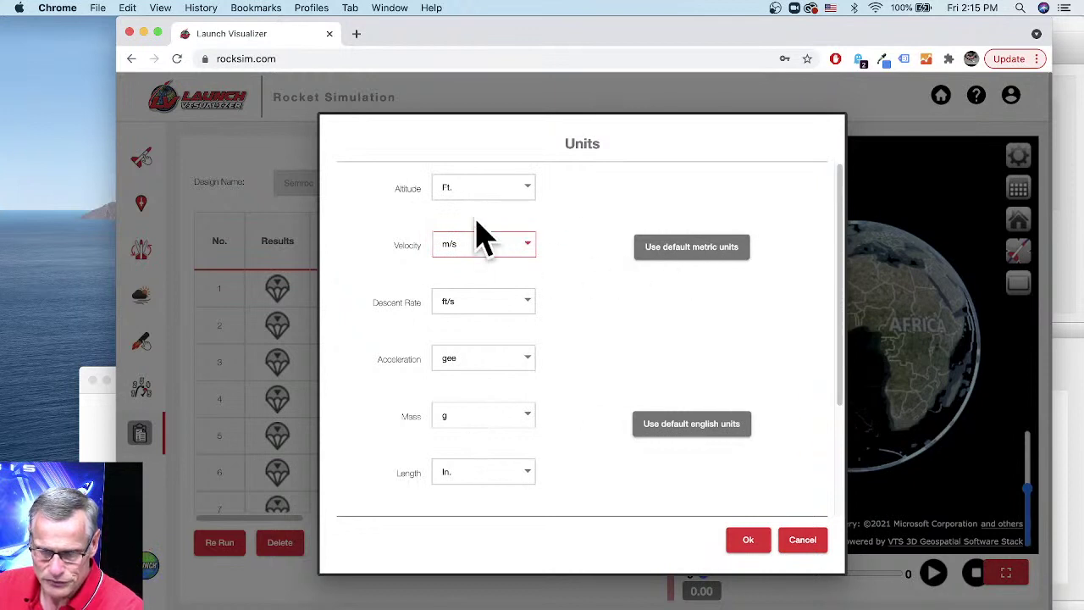
# Try metres as the altitude unit, set it back to Ft., and apply the unit settings to the results table.
pyautogui.click(460, 194)
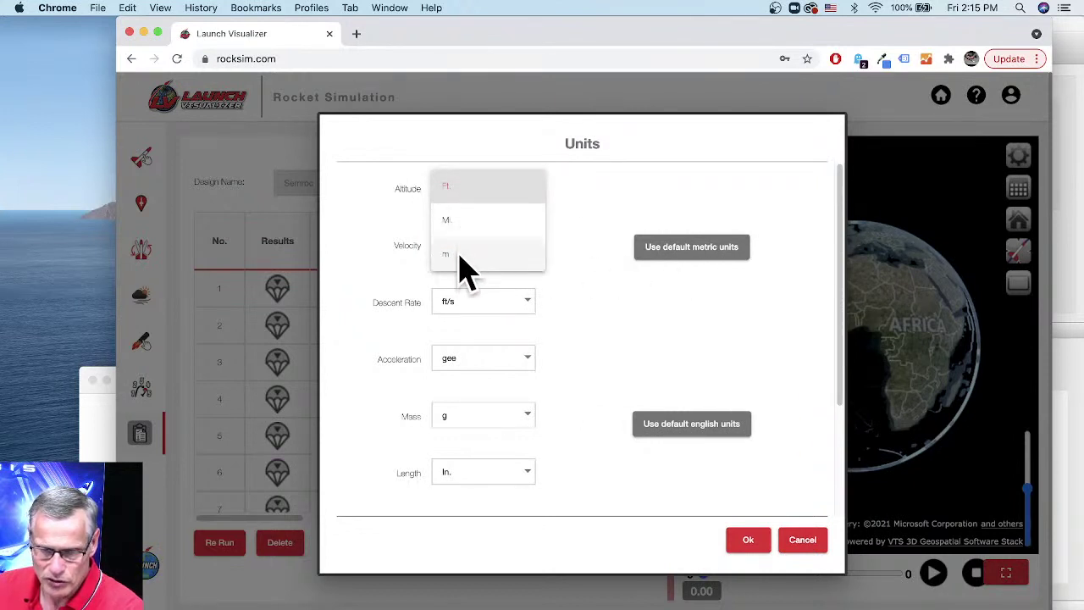
pyautogui.click(460, 254)
pyautogui.click(513, 193)
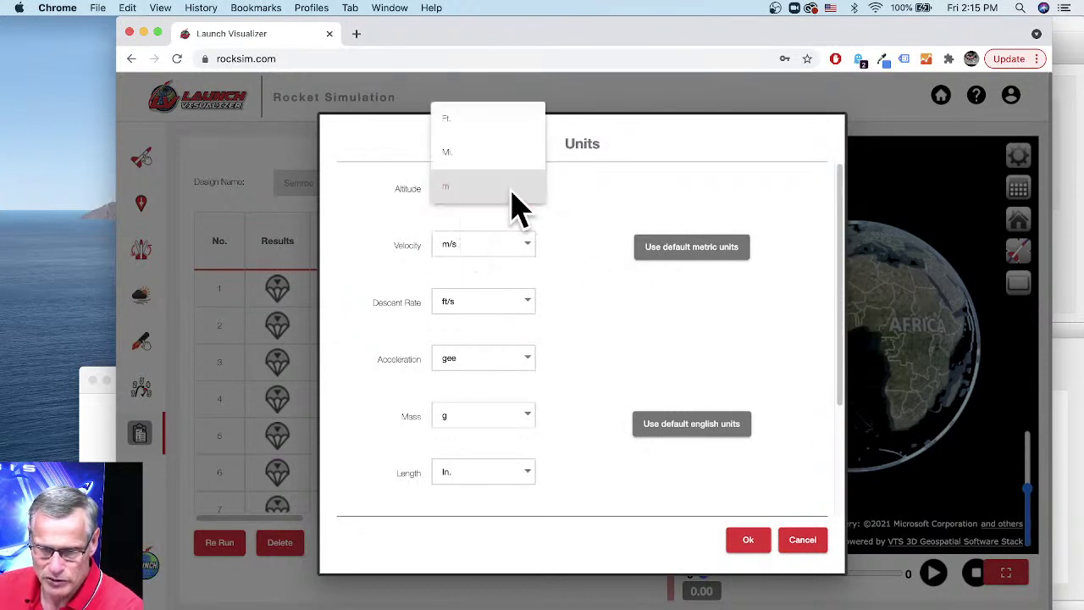
pyautogui.click(476, 120)
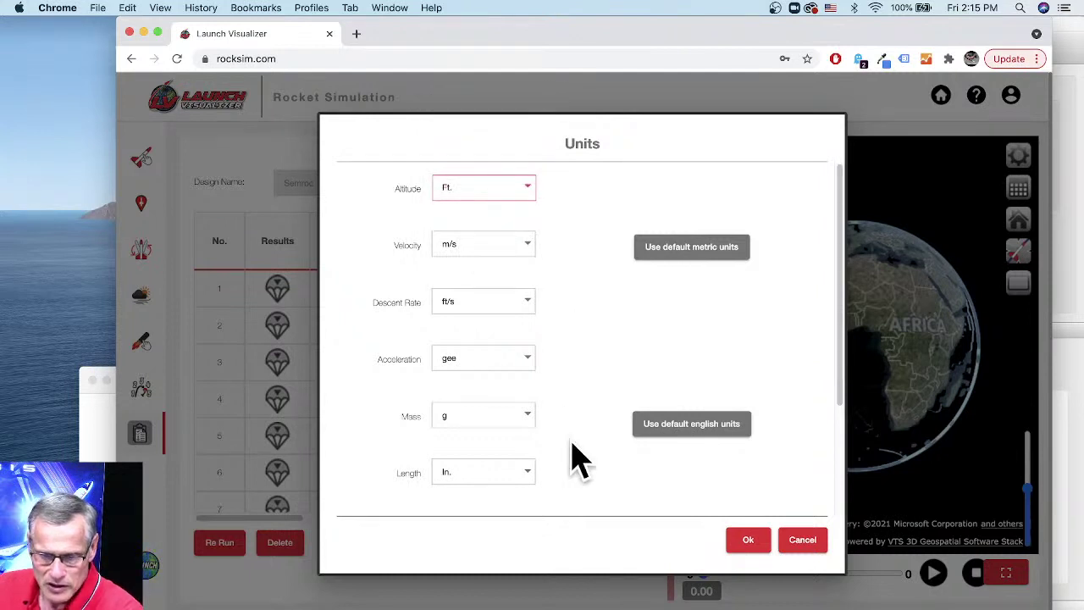
pyautogui.click(750, 542)
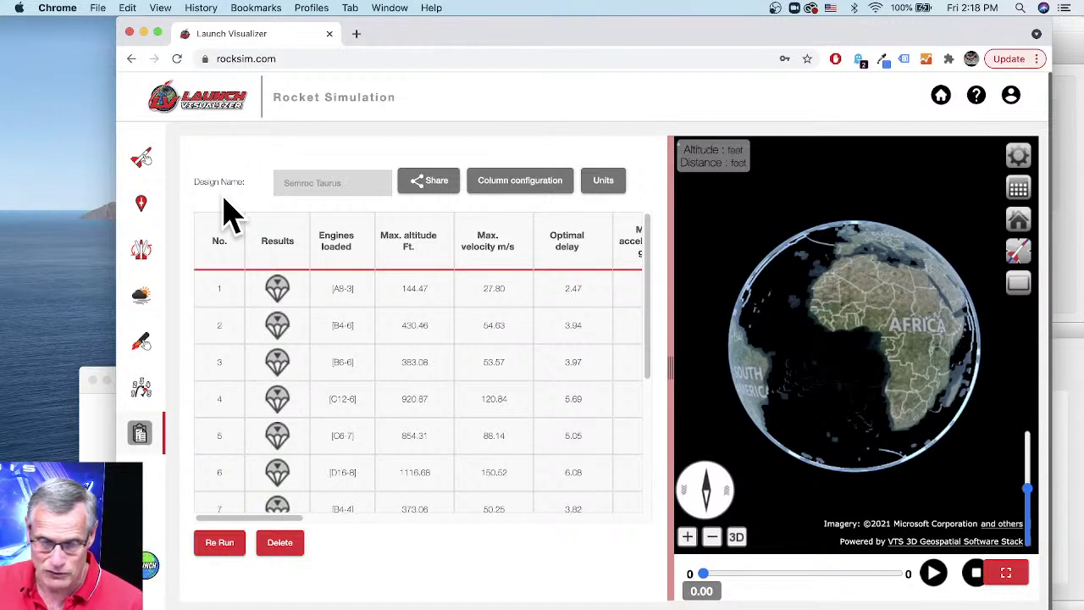
# Return to the launch guide settings and set the launch angle from vertical to 6 degrees.
pyautogui.click(142, 165)
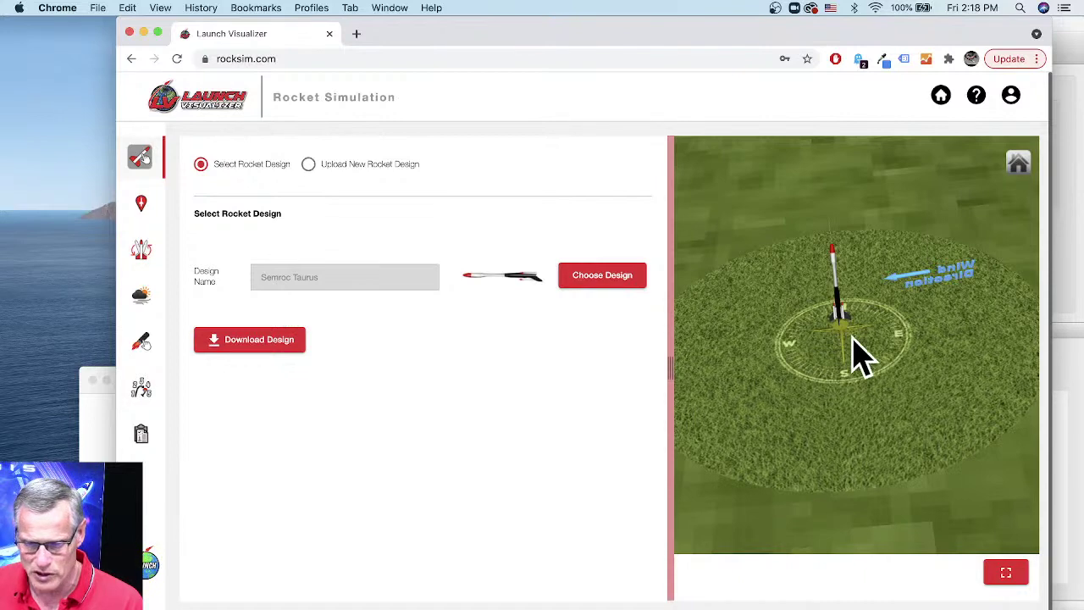
pyautogui.moveTo(851, 338)
pyautogui.mouseDown()
pyautogui.moveTo(847, 319)
pyautogui.moveTo(821, 308)
pyautogui.moveTo(847, 319)
pyautogui.moveTo(837, 324)
pyautogui.mouseUp()
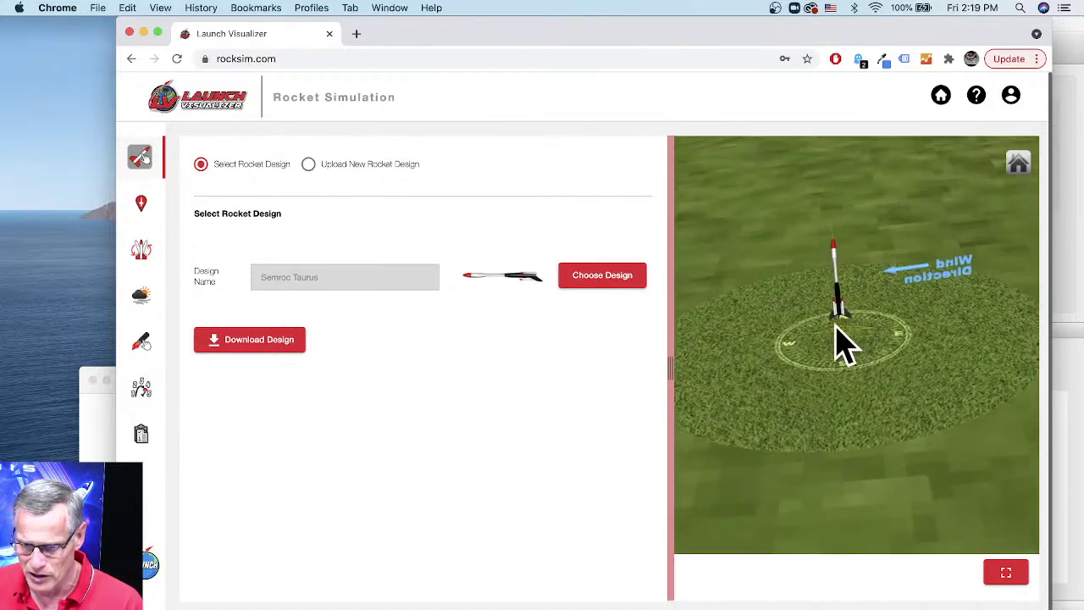
pyautogui.moveTo(932, 395); pyautogui.dragTo(852, 412)
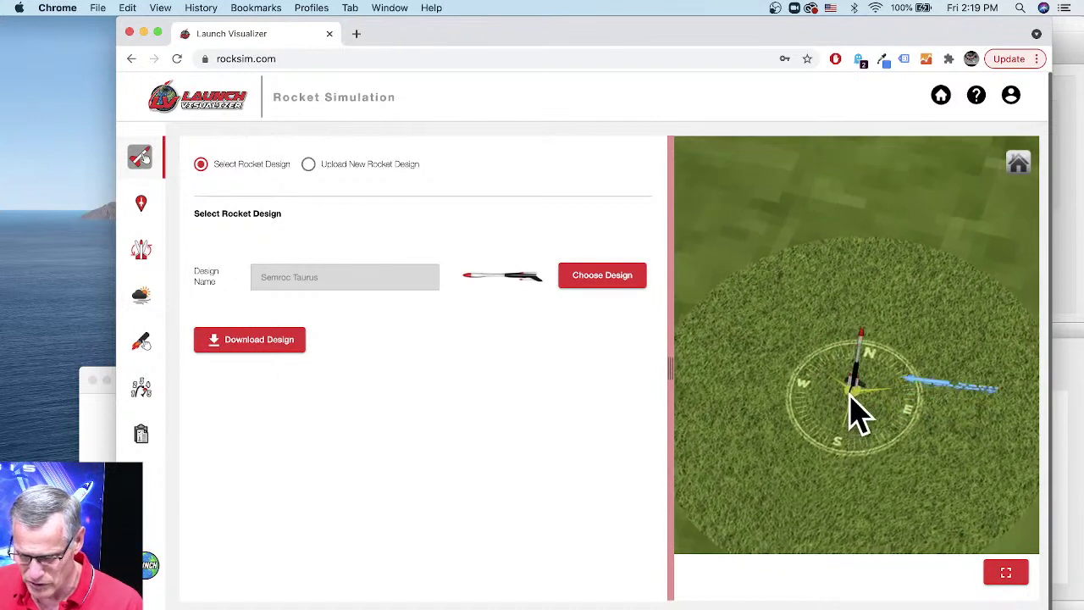
pyautogui.click(194, 255)
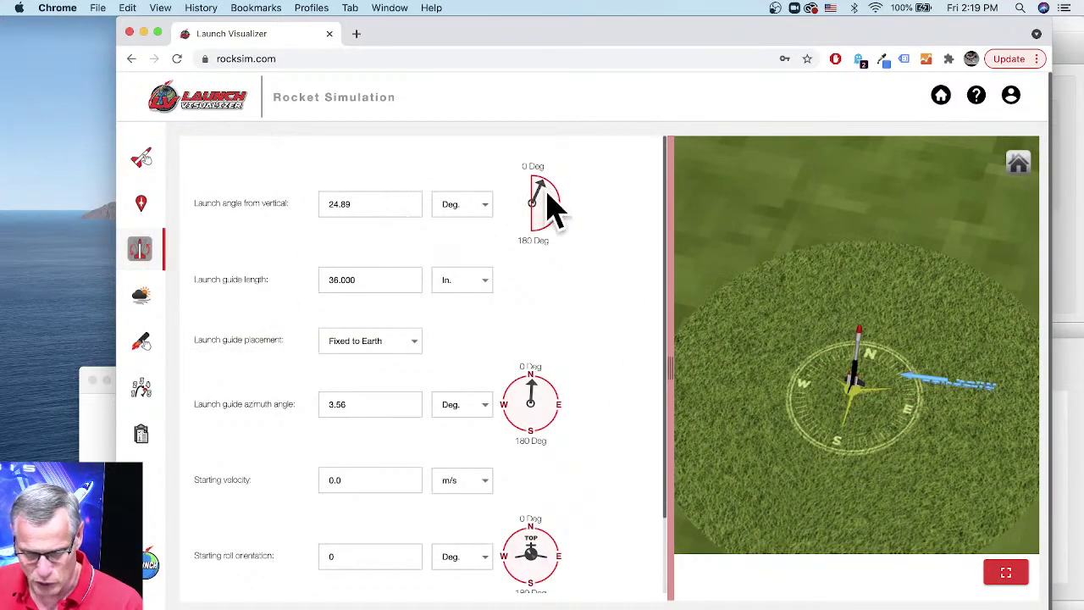
pyautogui.moveTo(540, 191)
pyautogui.mouseDown()
pyautogui.moveTo(535, 184)
pyautogui.moveTo(551, 211)
pyautogui.moveTo(543, 188)
pyautogui.mouseUp()
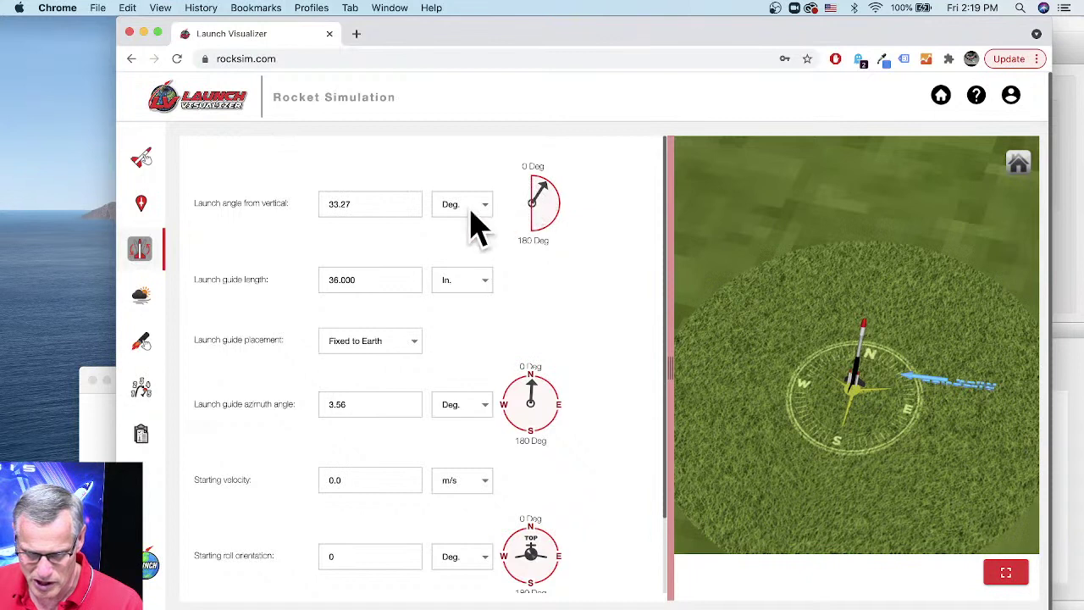
pyautogui.click(350, 203)
pyautogui.moveTo(365, 203); pyautogui.dragTo(328, 212)
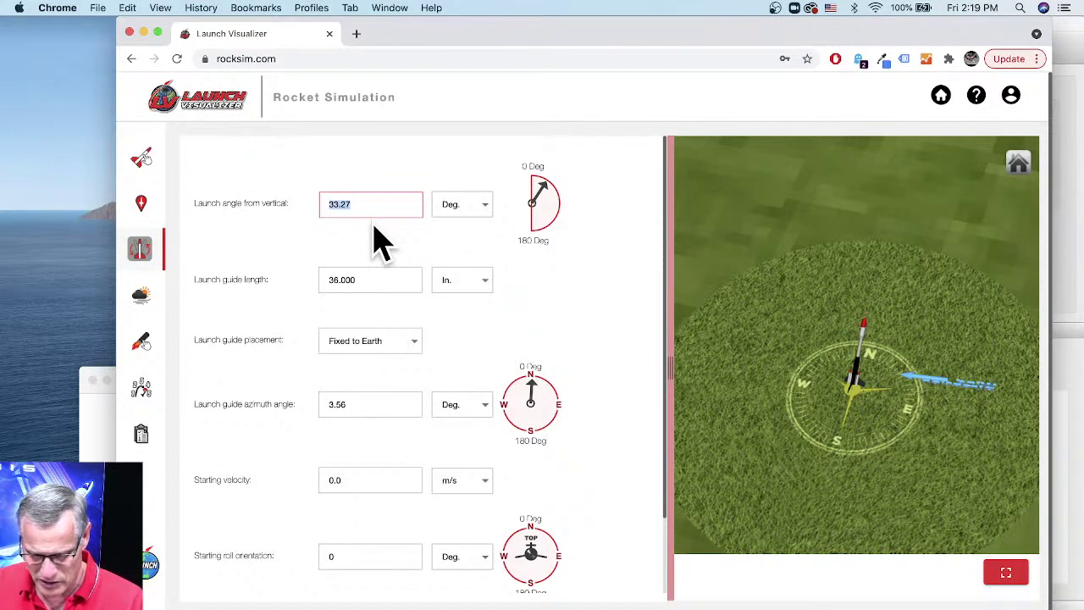
pyautogui.write('6')
pyautogui.press('Tab')
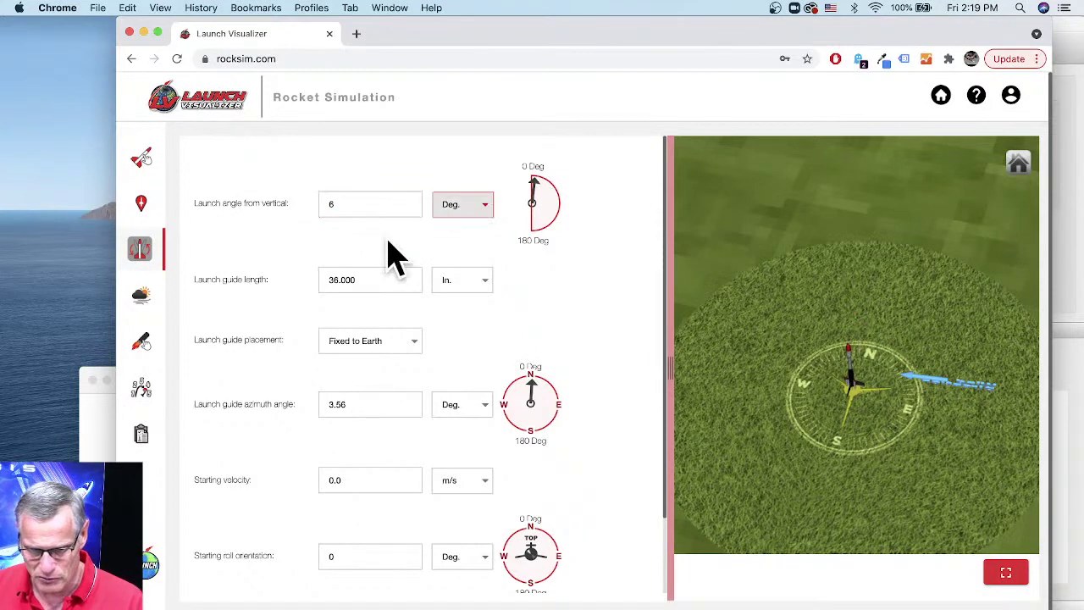
# In the launch site settings, choose the public NAR site "The Forgottonia Rocketry Group #875" as the launch site.
pyautogui.click(147, 200)
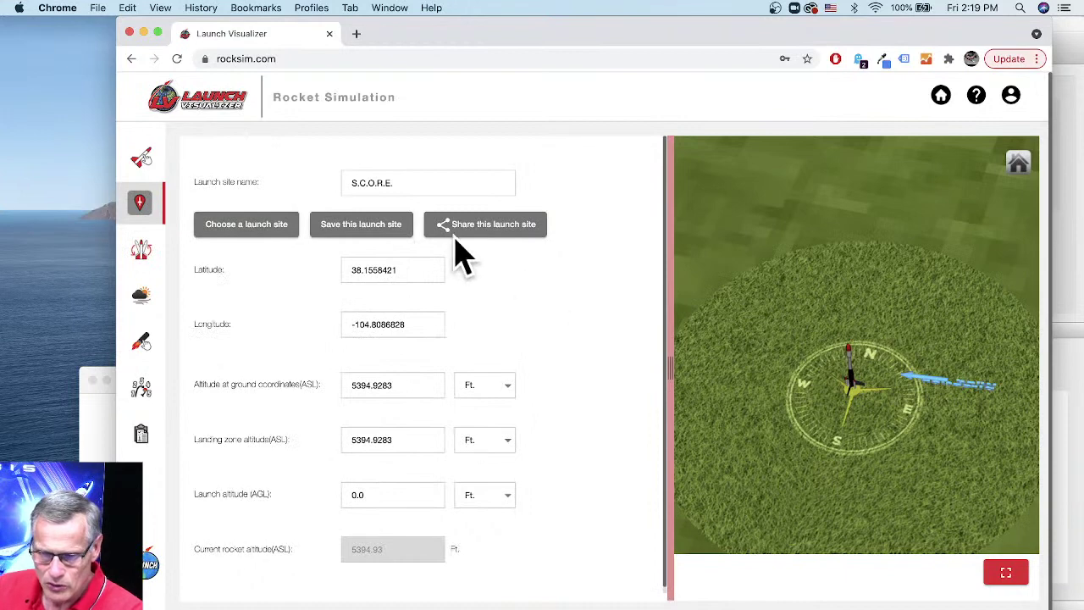
pyautogui.click(242, 239)
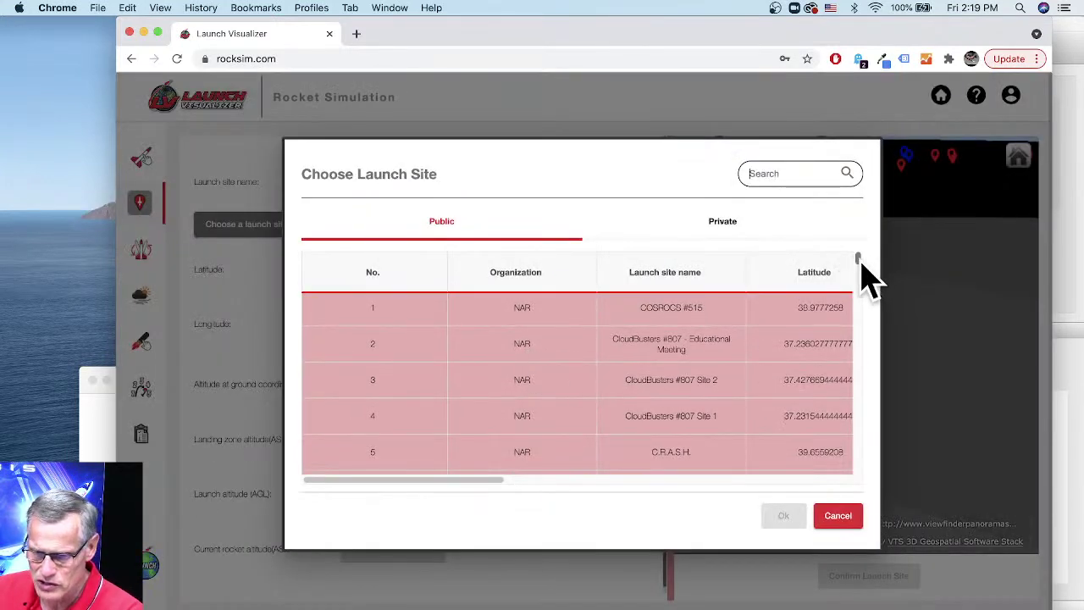
pyautogui.scroll(-2, 866, 280)
pyautogui.moveTo(861, 264); pyautogui.dragTo(856, 416)
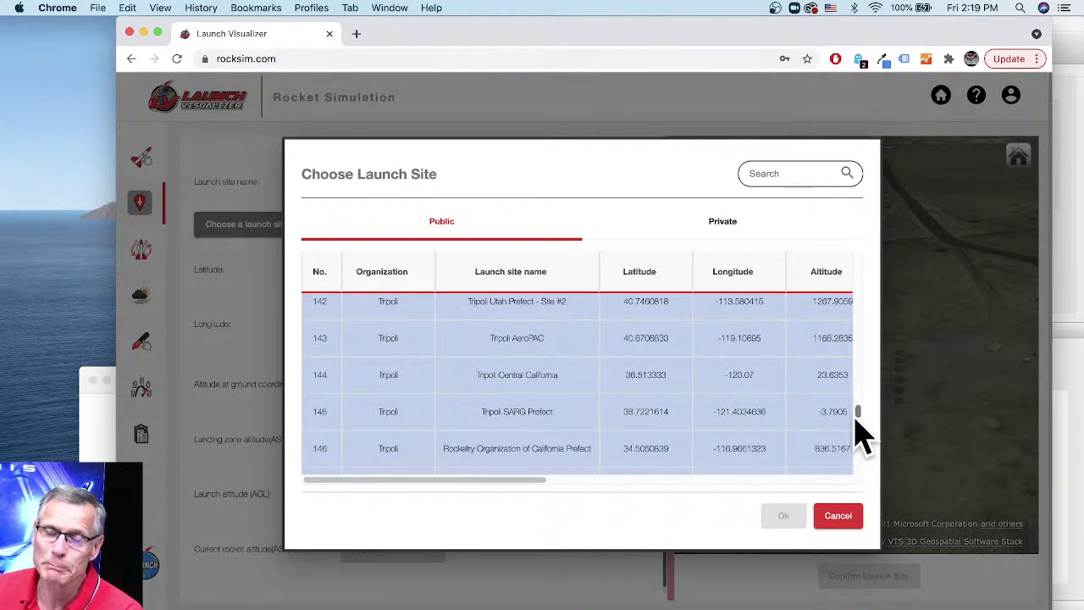
pyautogui.moveTo(856, 417); pyautogui.dragTo(854, 406)
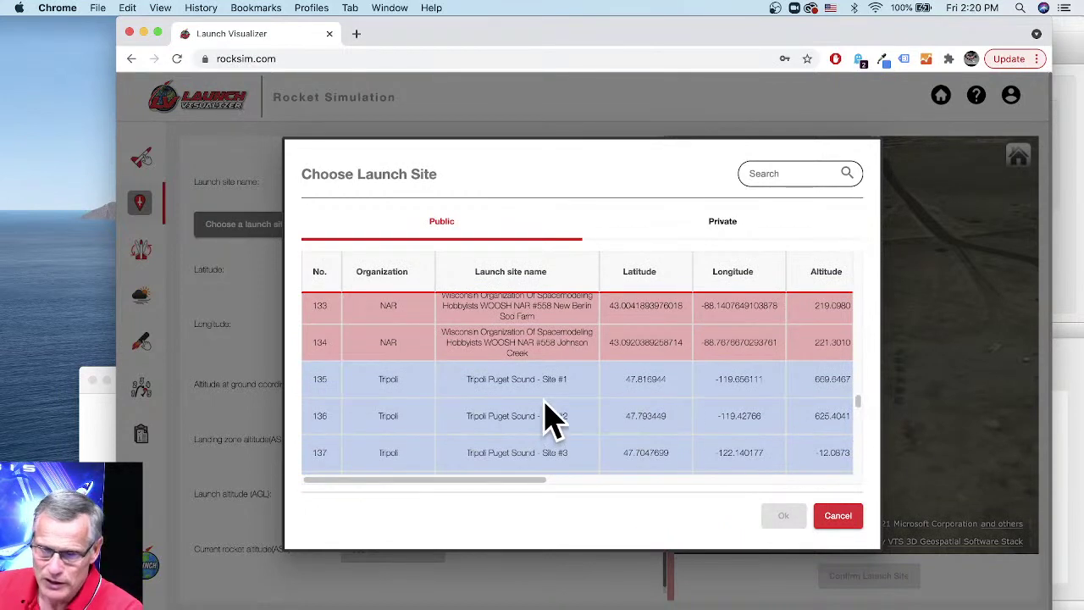
pyautogui.scroll(2, 546, 415)
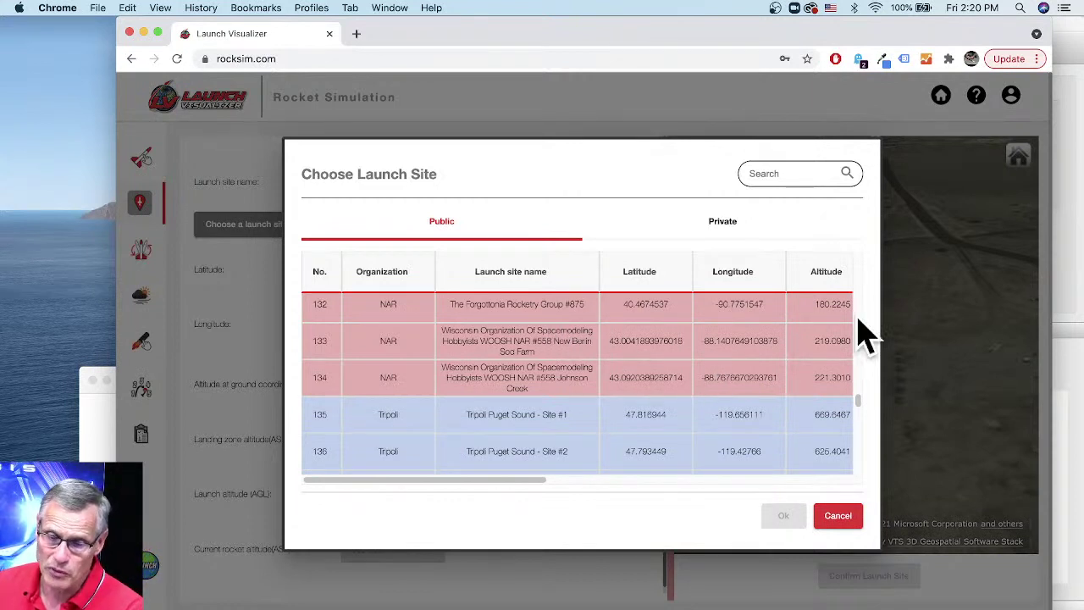
pyautogui.click(514, 310)
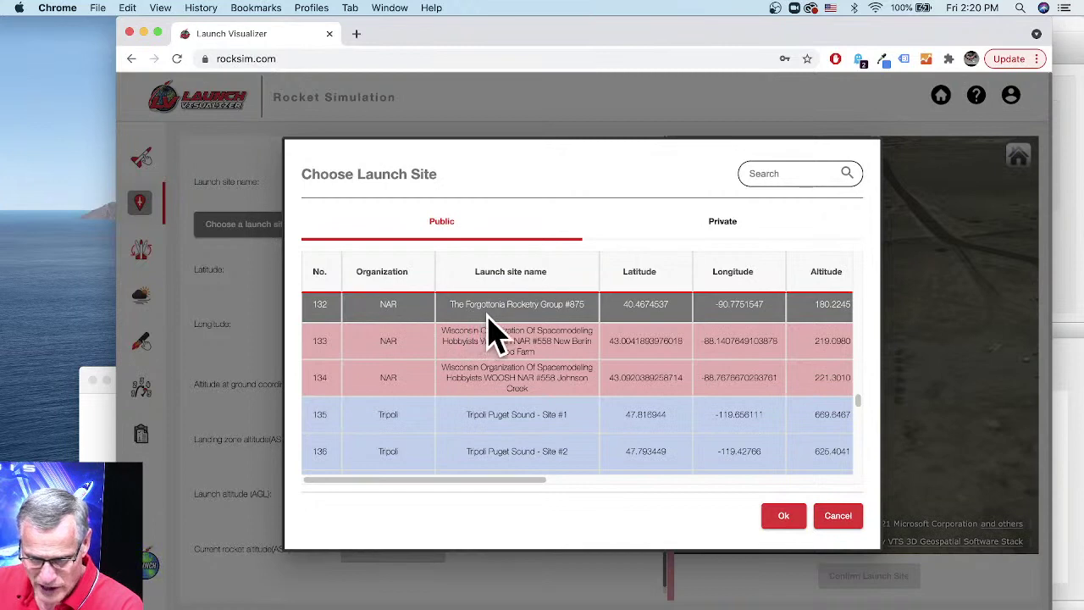
pyautogui.click(784, 518)
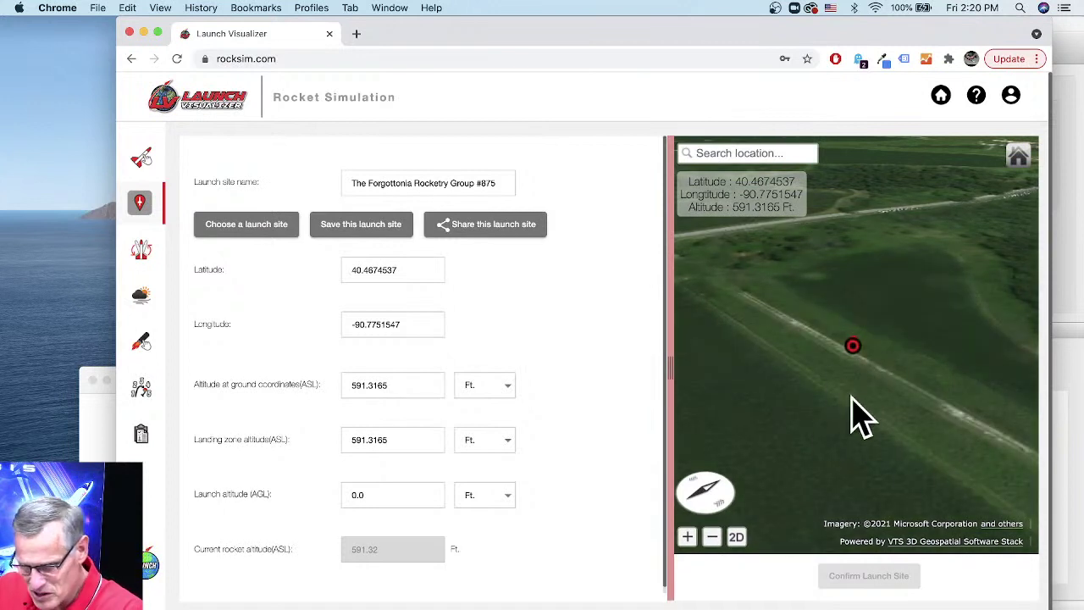
# Examine the satellite map around the chosen launch site, from the wider region down to the marked field.
pyautogui.scroll(-3, 856, 362)
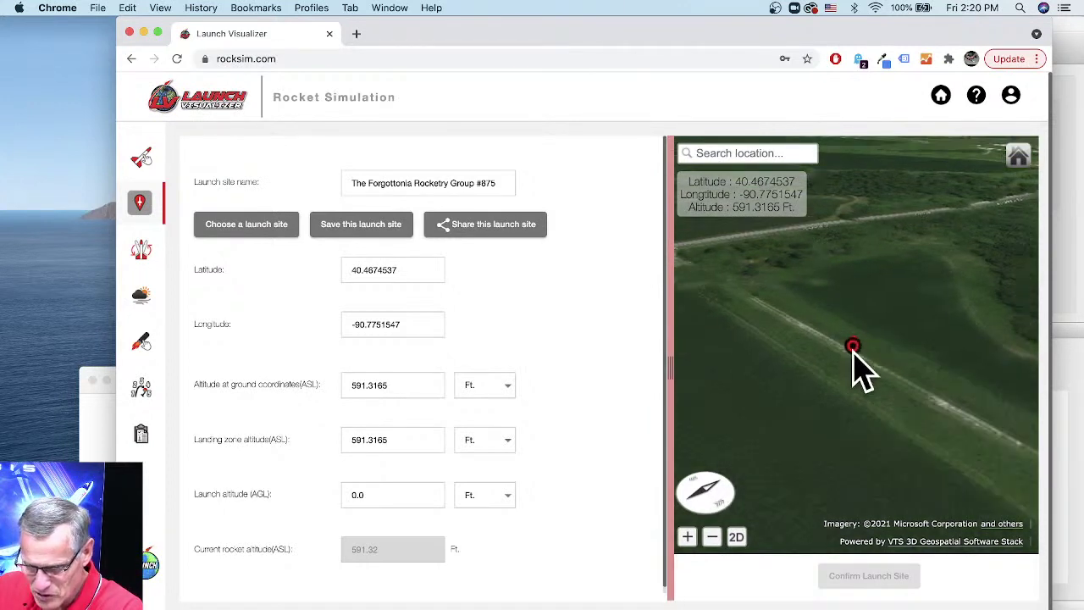
pyautogui.scroll(-2, 900, 407)
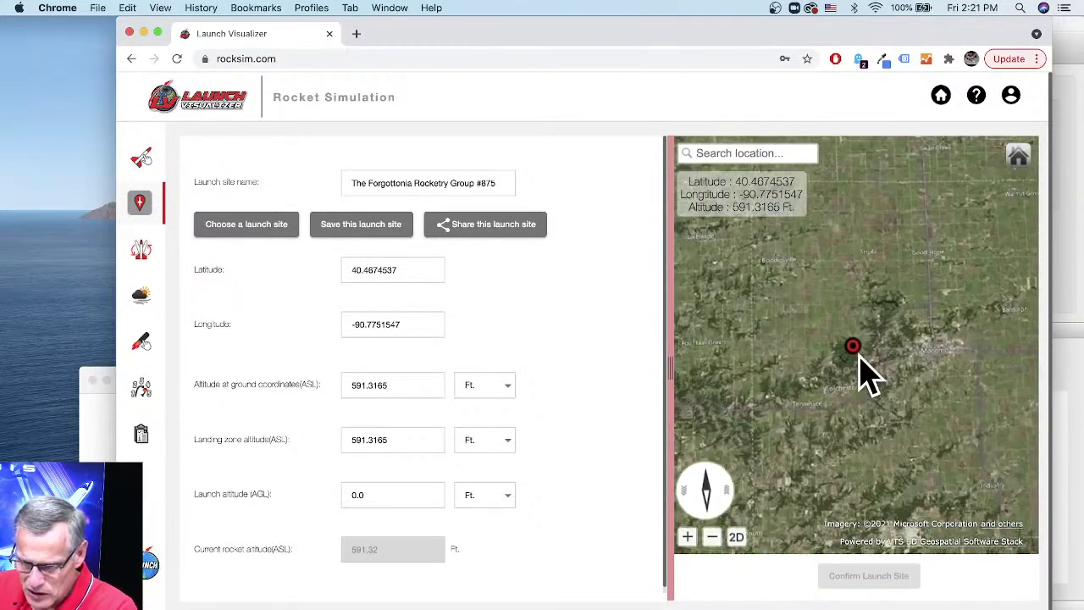
pyautogui.scroll(5, 864, 373)
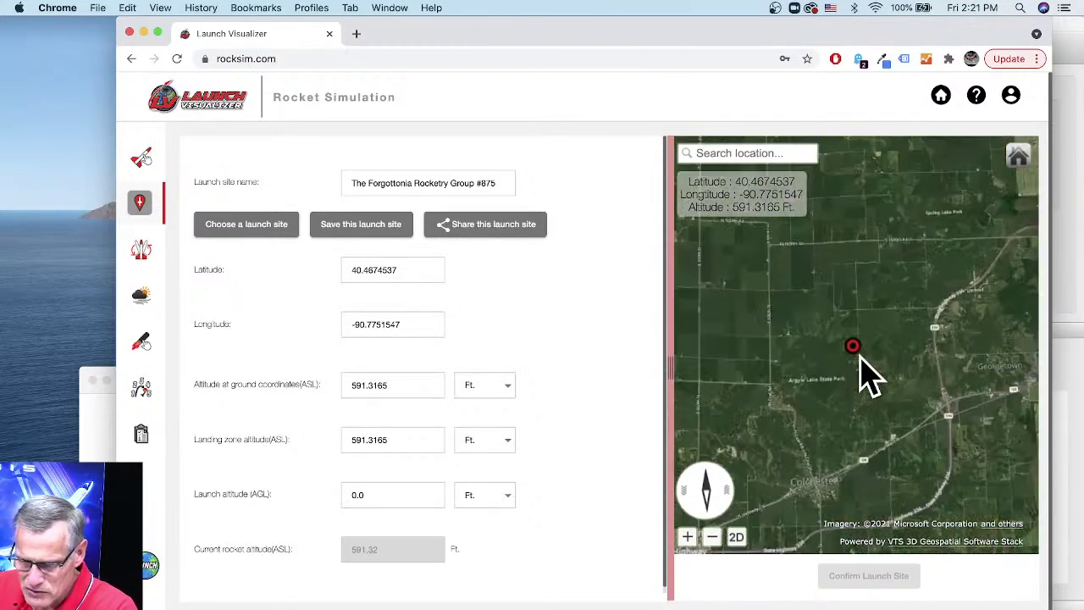
pyautogui.scroll(2, 864, 373)
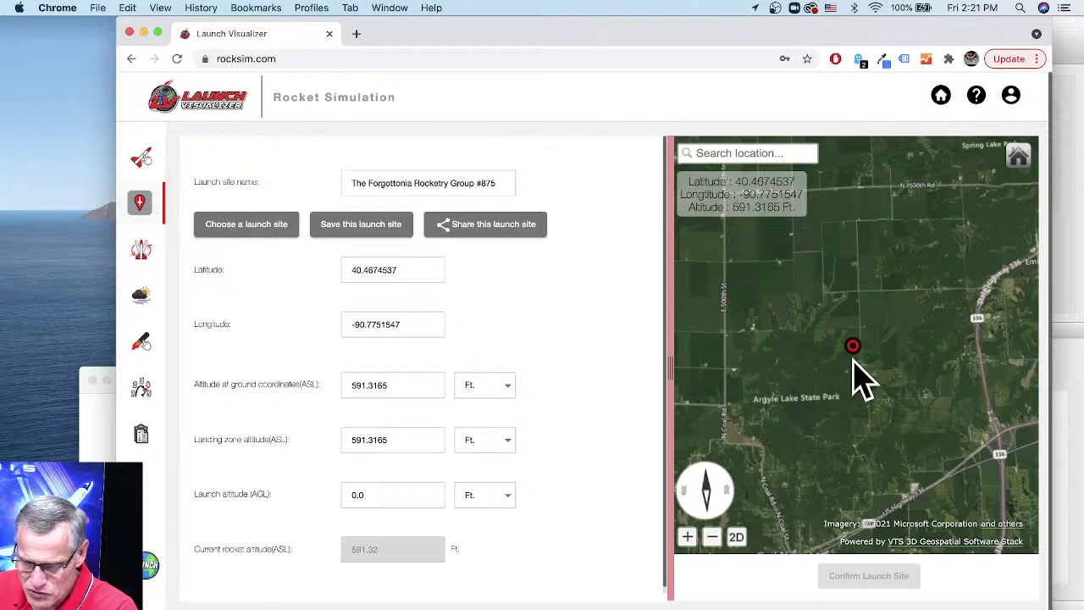
pyautogui.scroll(5, 839, 407)
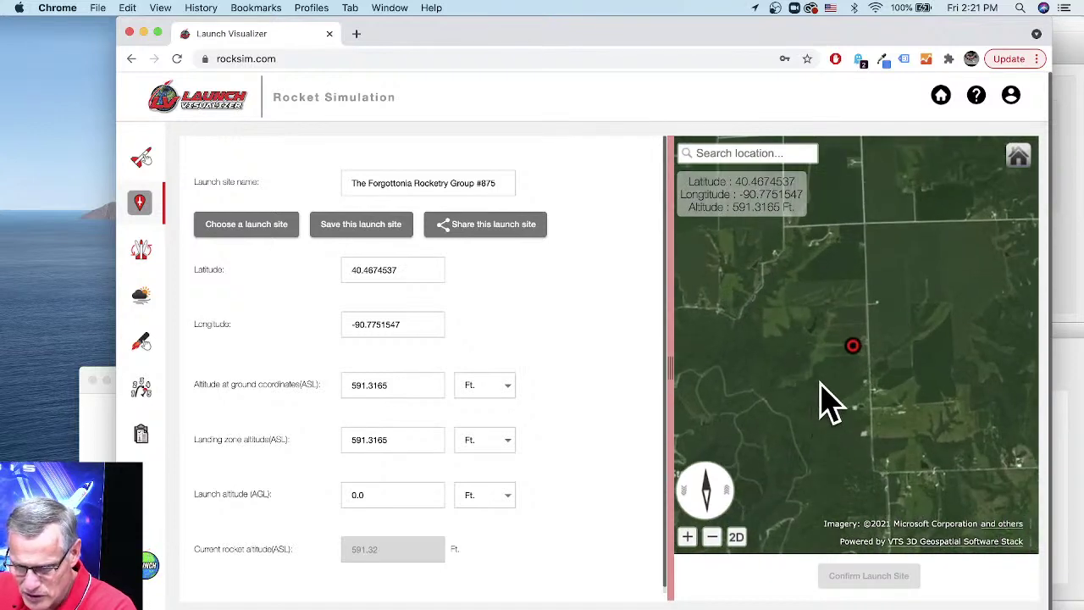
pyautogui.scroll(5, 854, 380)
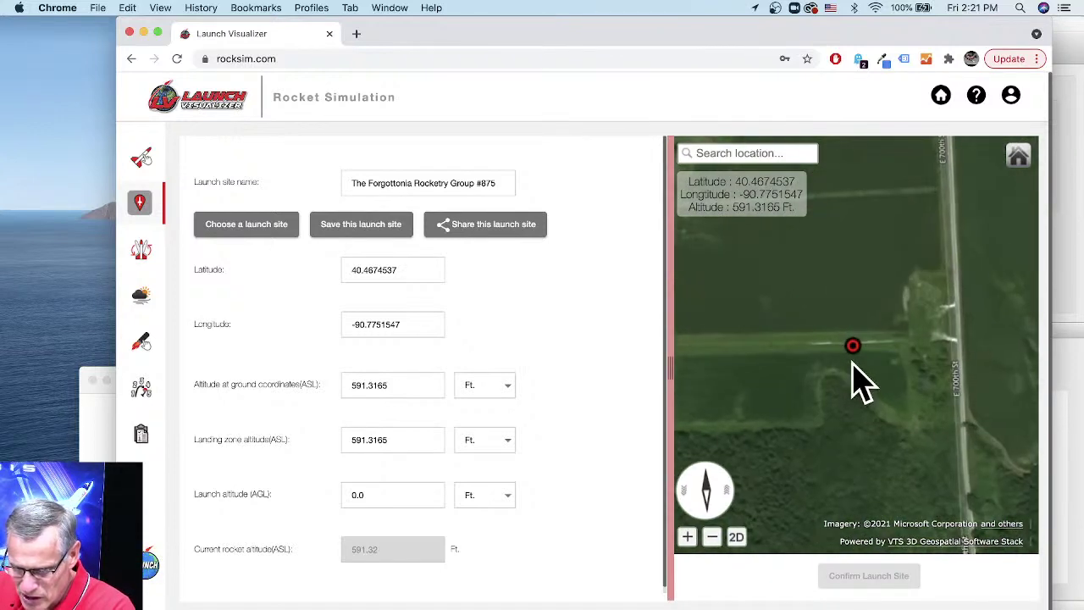
pyautogui.scroll(5, 864, 373)
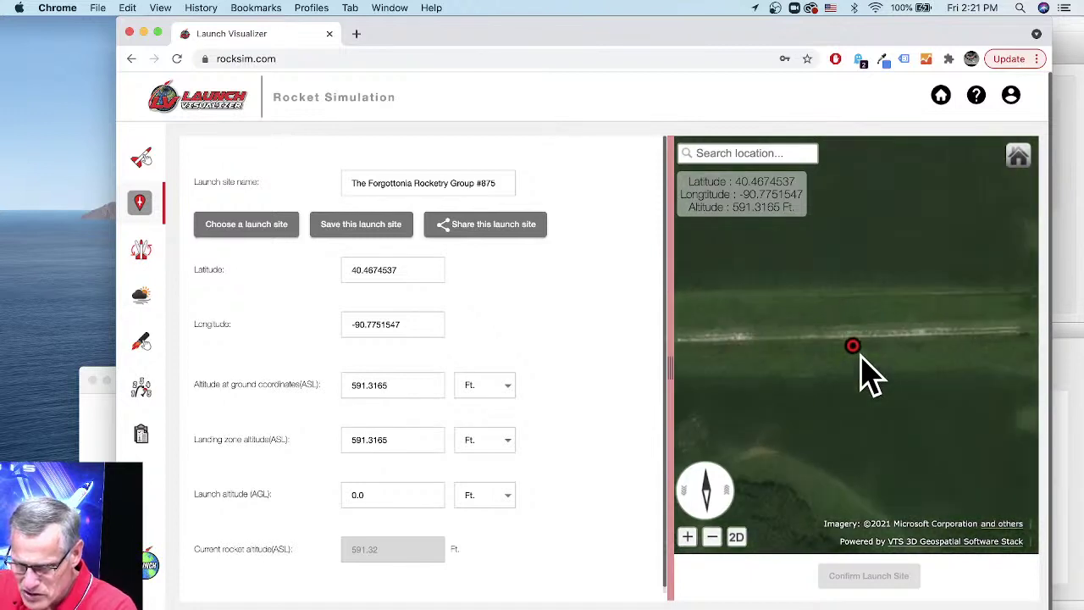
pyautogui.scroll(3, 881, 379)
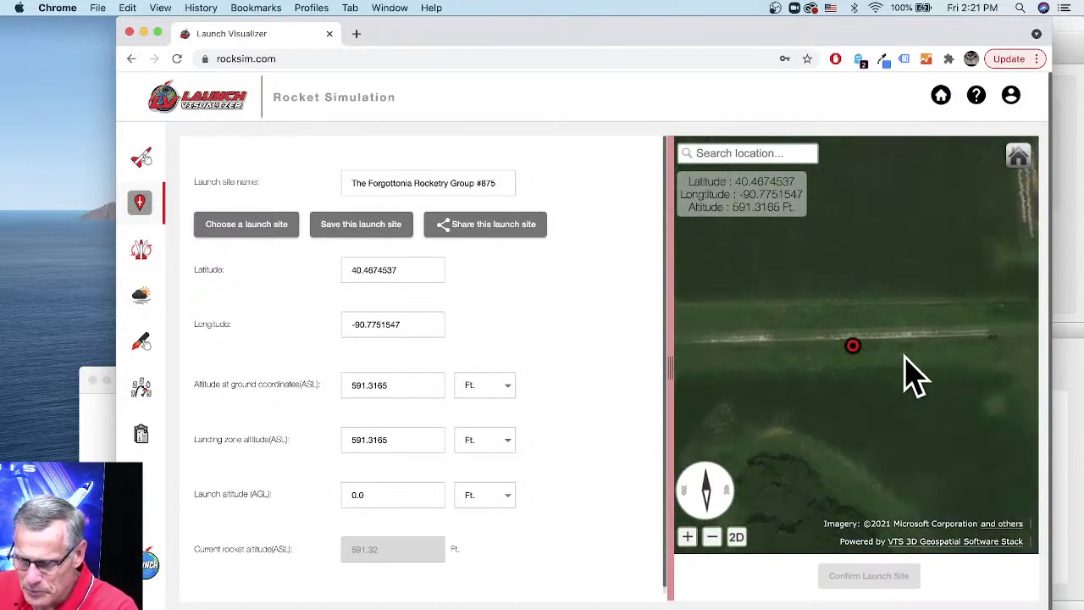
# Place the launch marker on the small diamond-shaped pad northeast of the original site and confirm it as the launch site.
pyautogui.moveTo(919, 373); pyautogui.dragTo(876, 387)
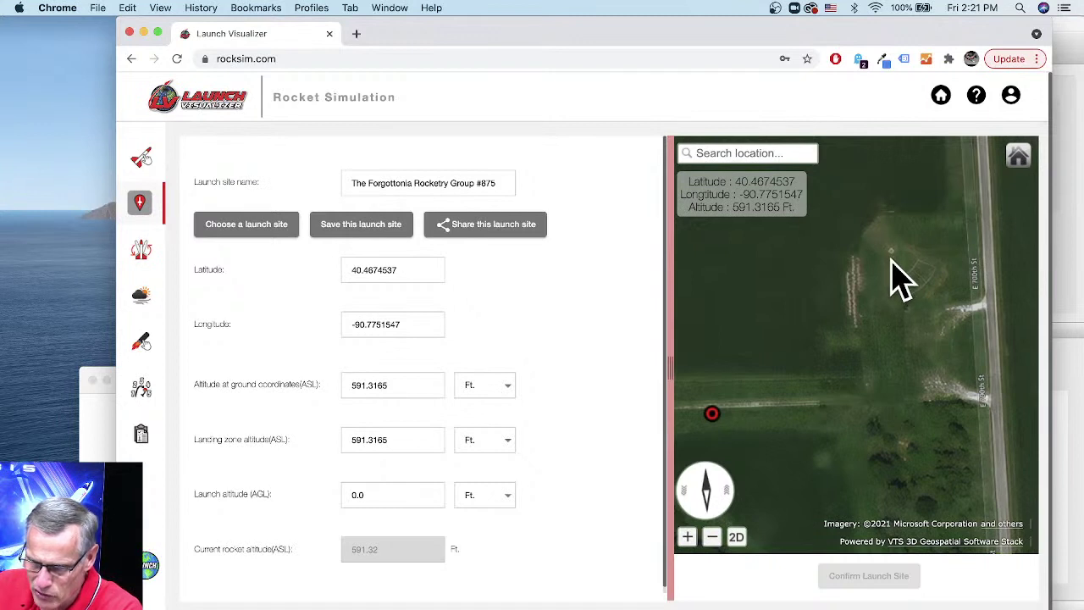
pyautogui.scroll(5, 900, 285)
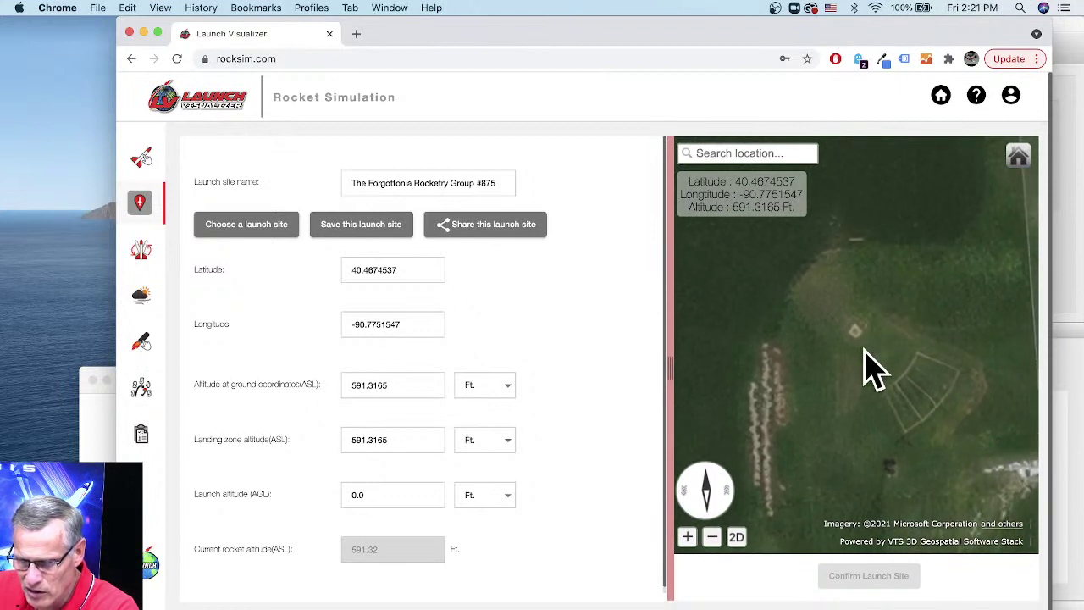
pyautogui.scroll(3, 860, 314)
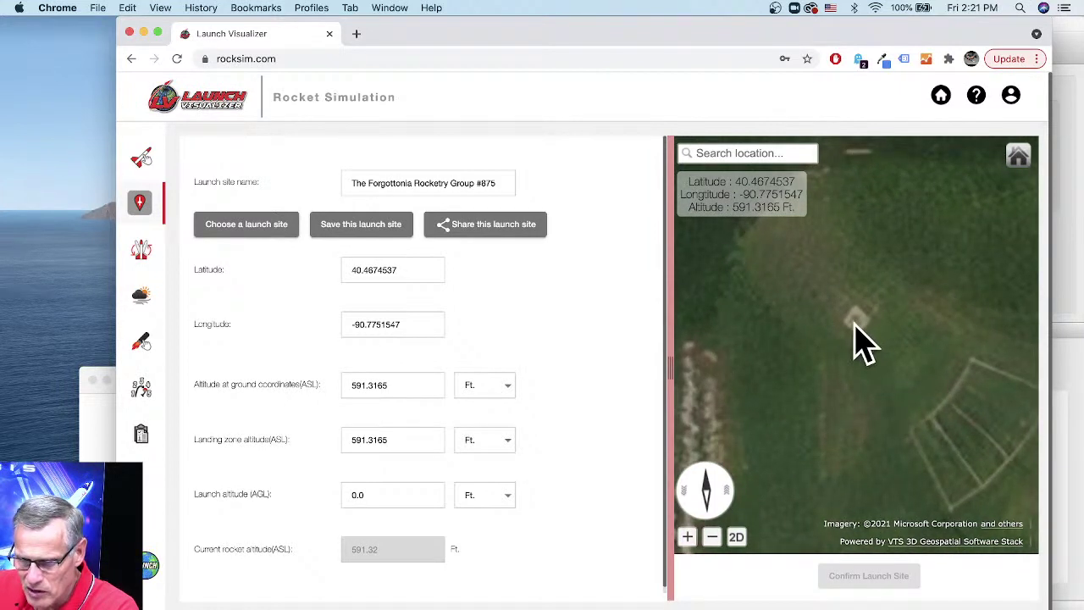
pyautogui.click(857, 322)
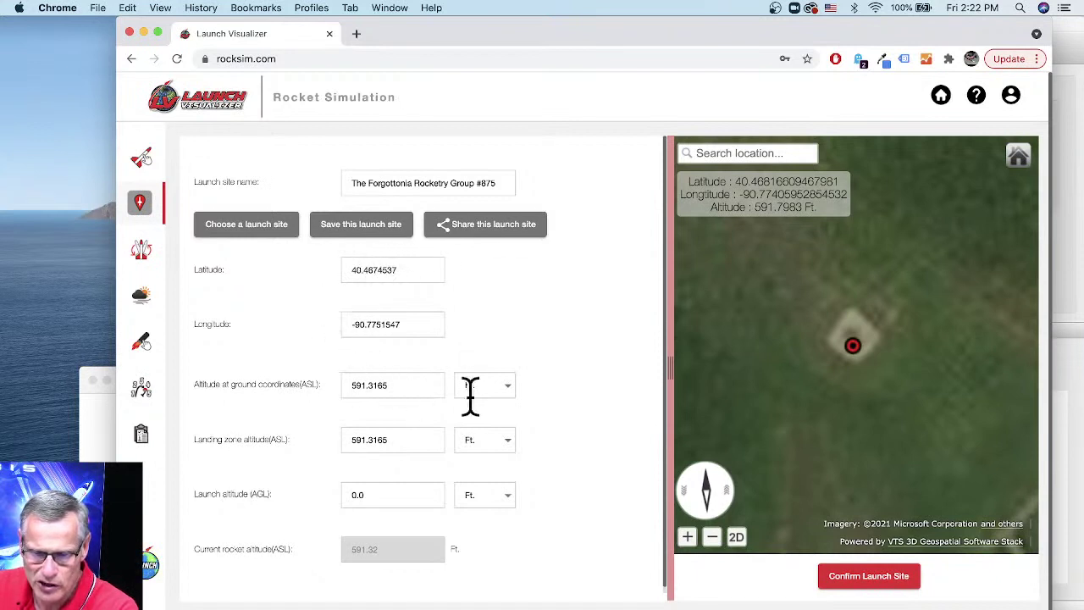
pyautogui.click(872, 580)
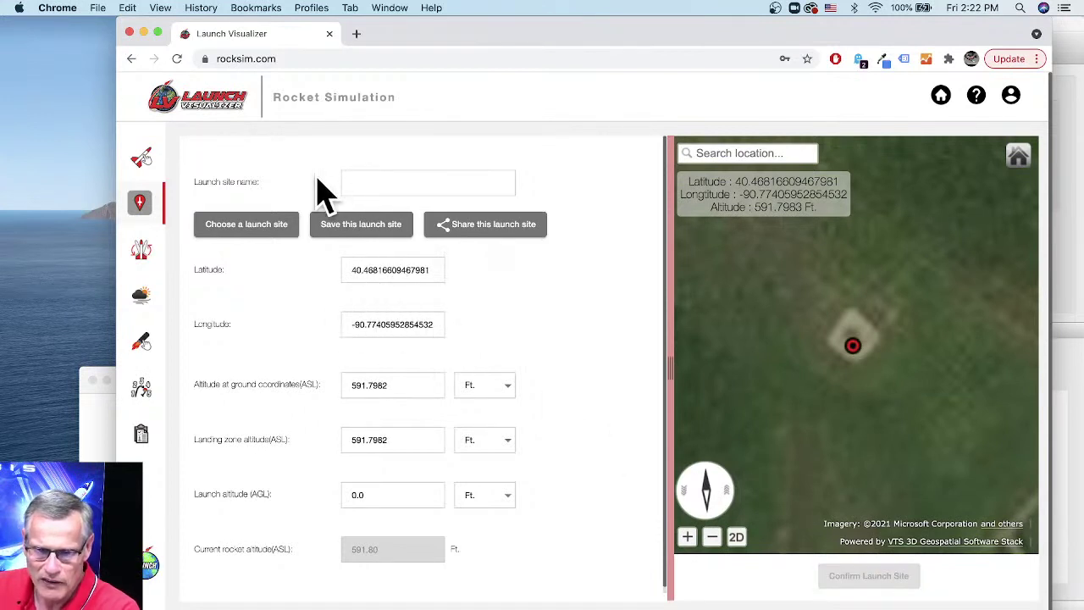
# Name the launch site "Forgotonia launch pad location" and look at the list of sites available for sharing without sharing any.
pyautogui.click(388, 180)
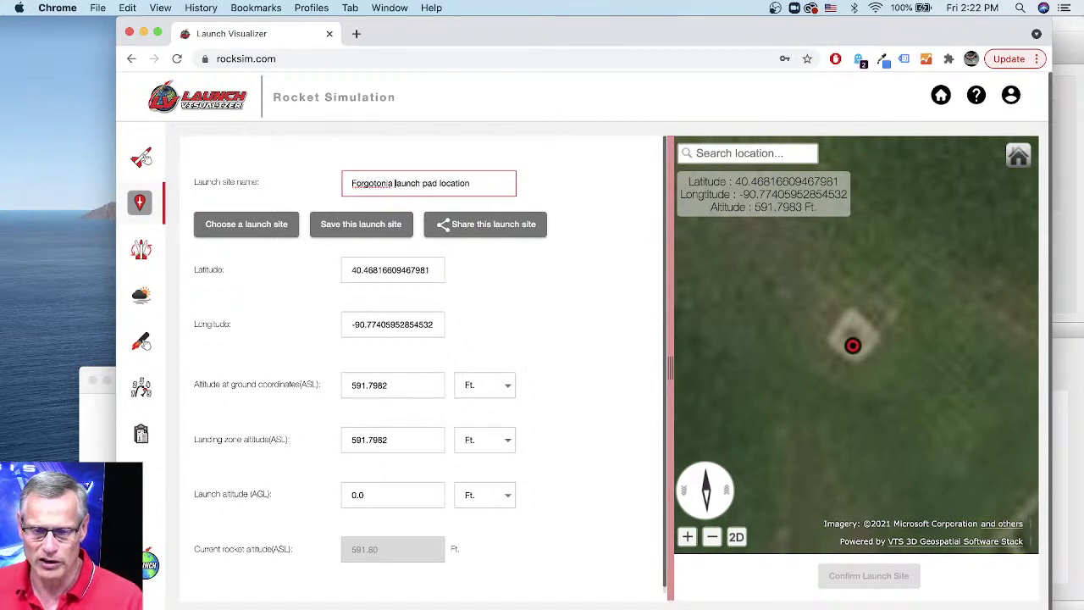
pyautogui.click(490, 235)
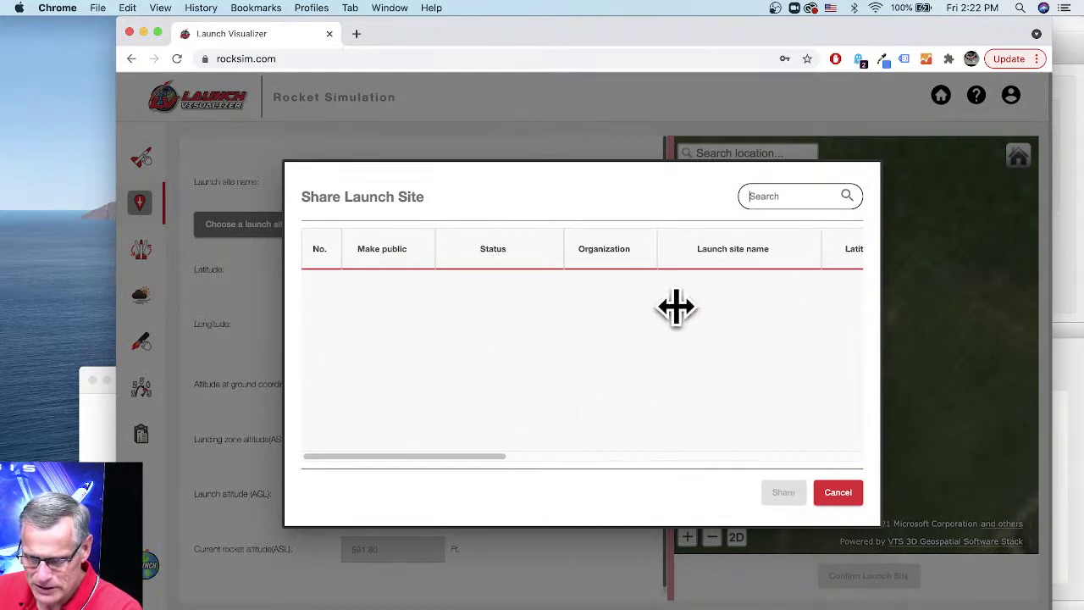
pyautogui.click(854, 500)
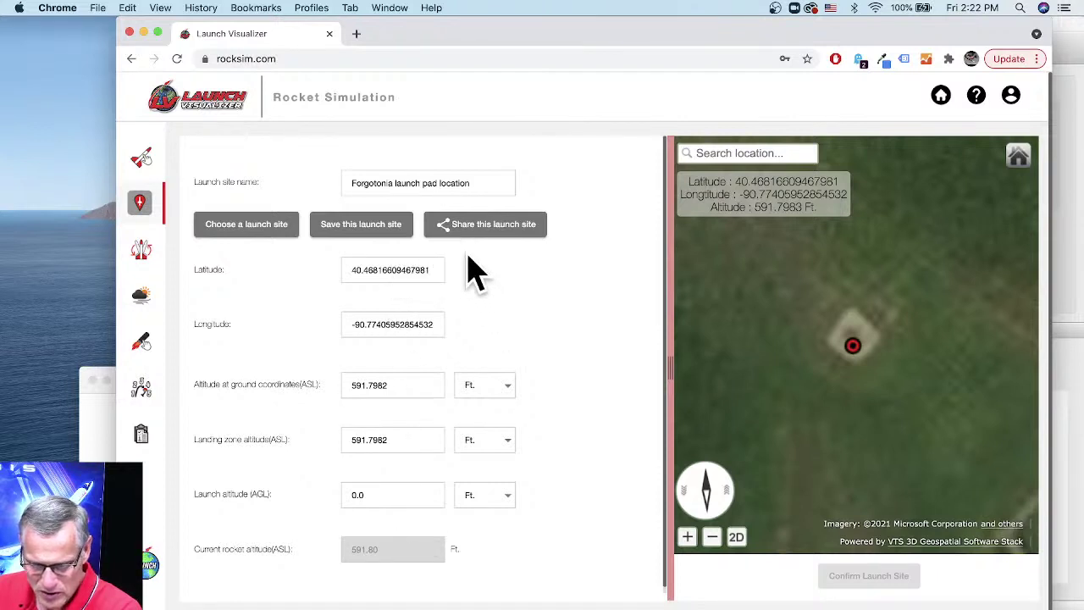
# Save the launch site with NAR as the type of club and permission required to launch set to Yes.
pyautogui.click(399, 216)
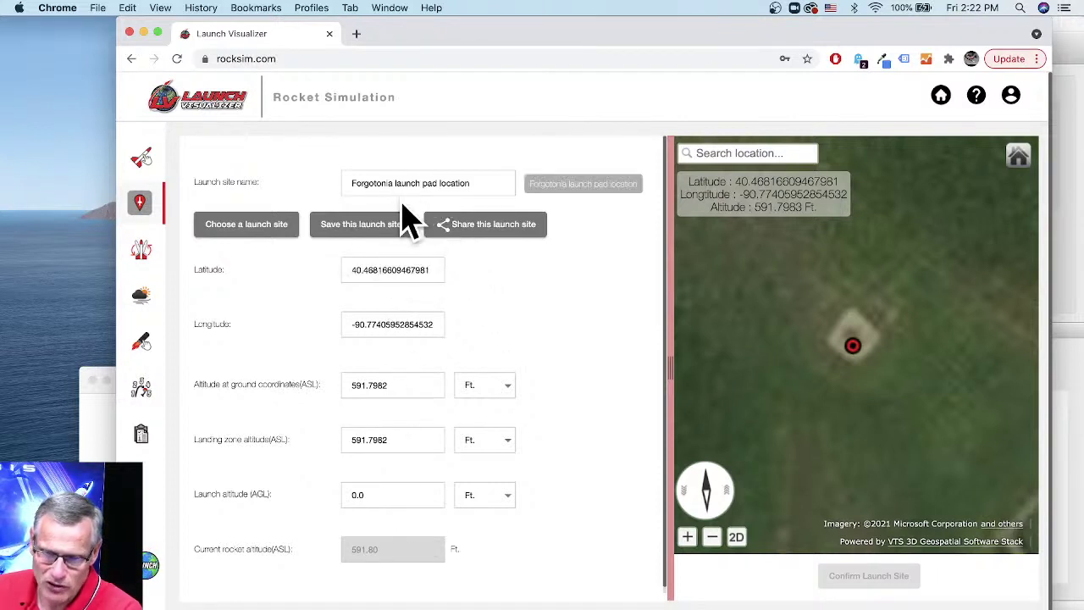
pyautogui.click(372, 240)
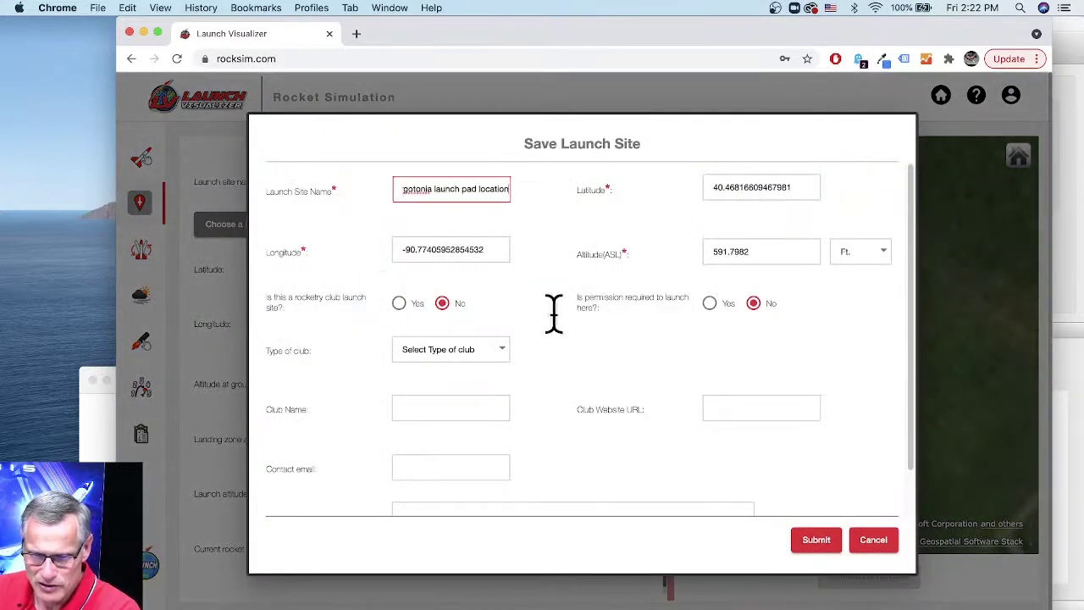
pyautogui.click(452, 355)
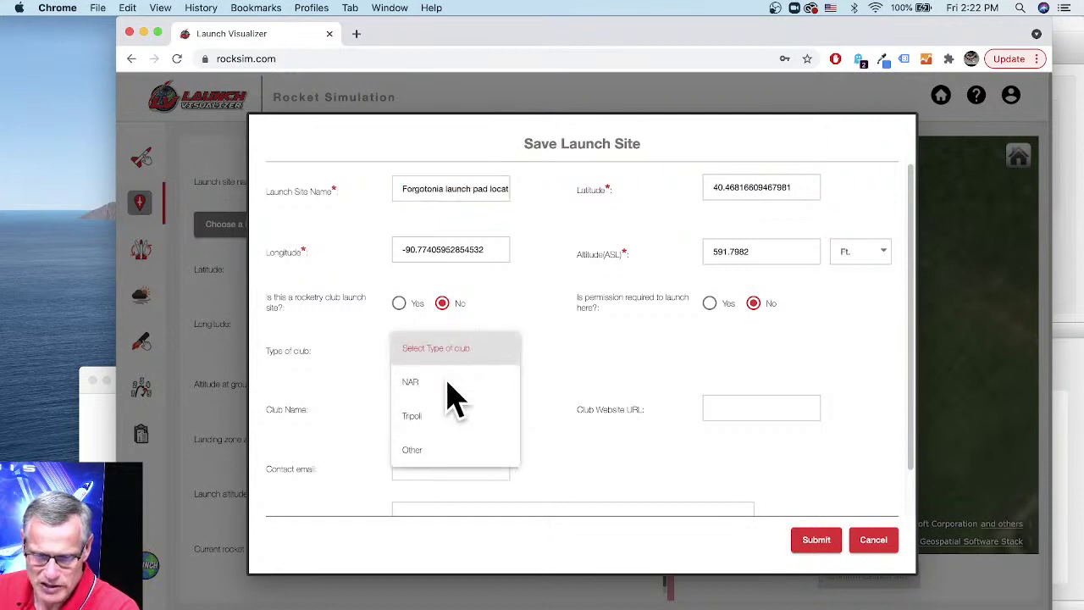
pyautogui.click(437, 388)
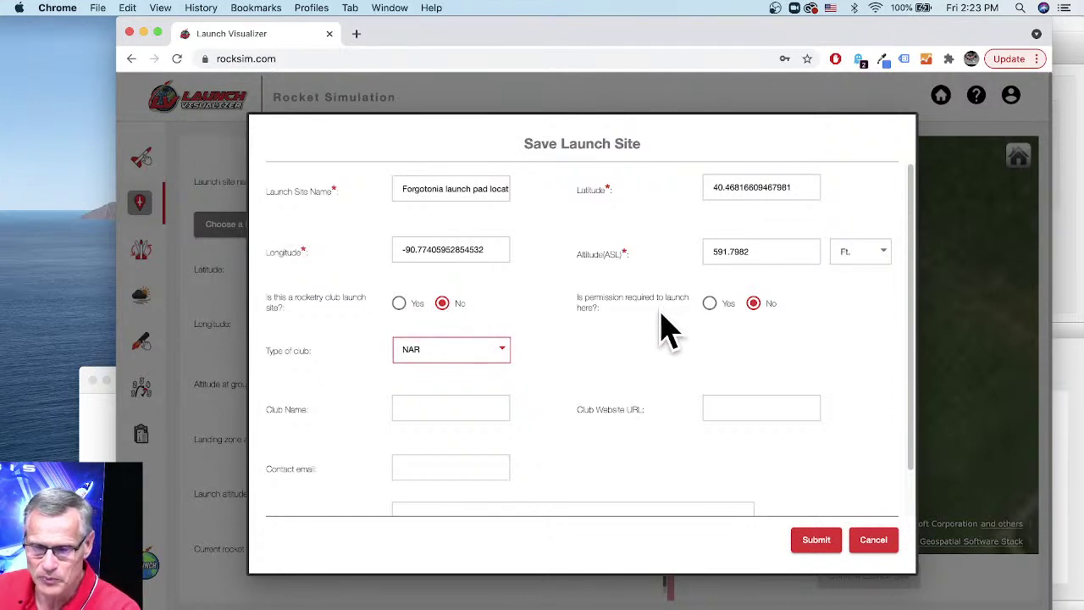
pyautogui.click(711, 306)
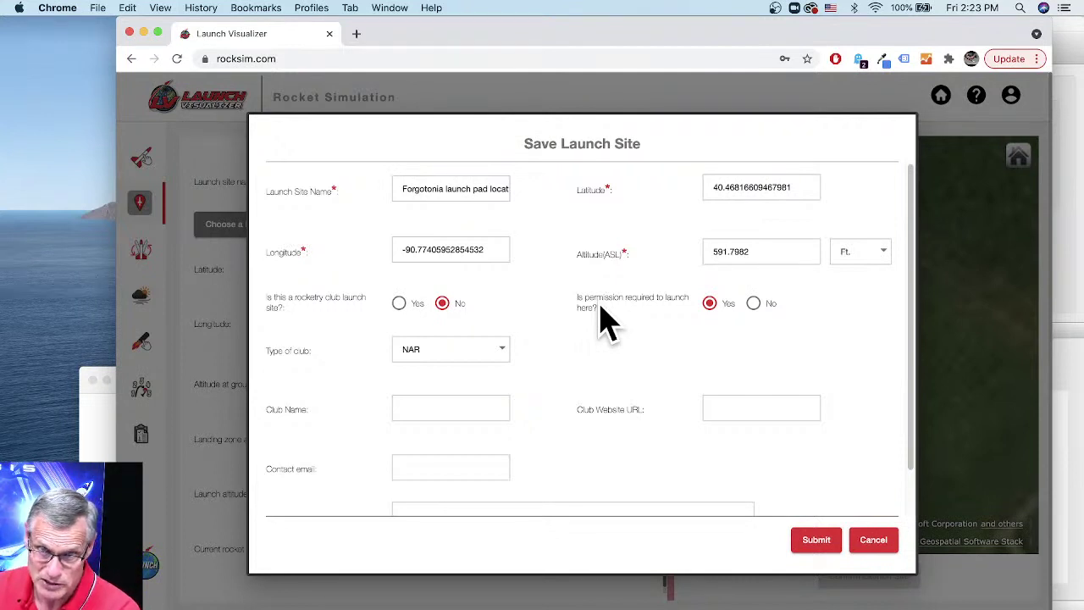
pyautogui.scroll(-1, 691, 326)
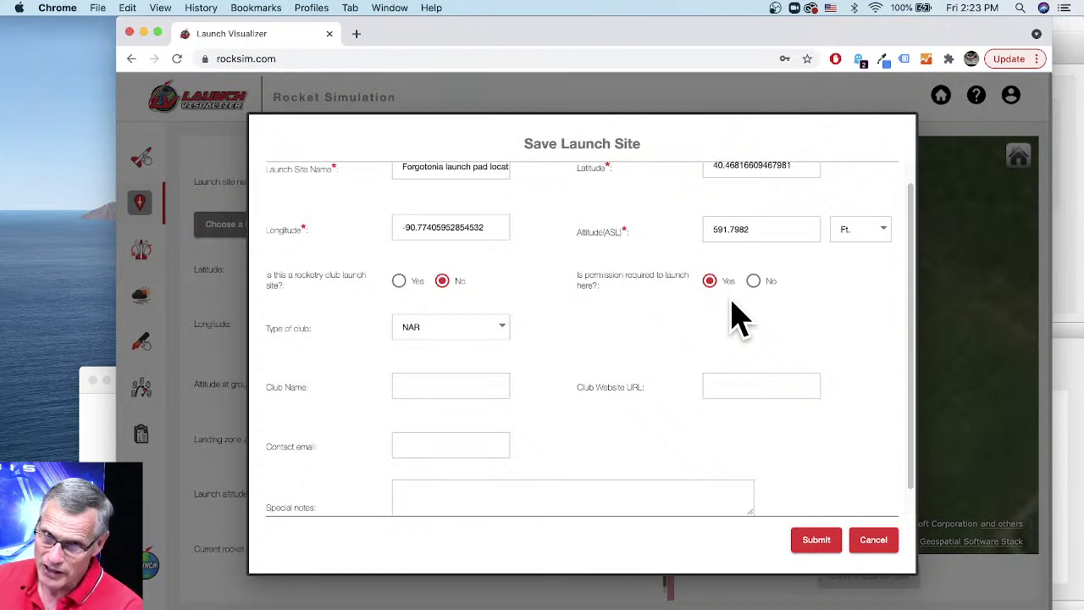
pyautogui.click(738, 383)
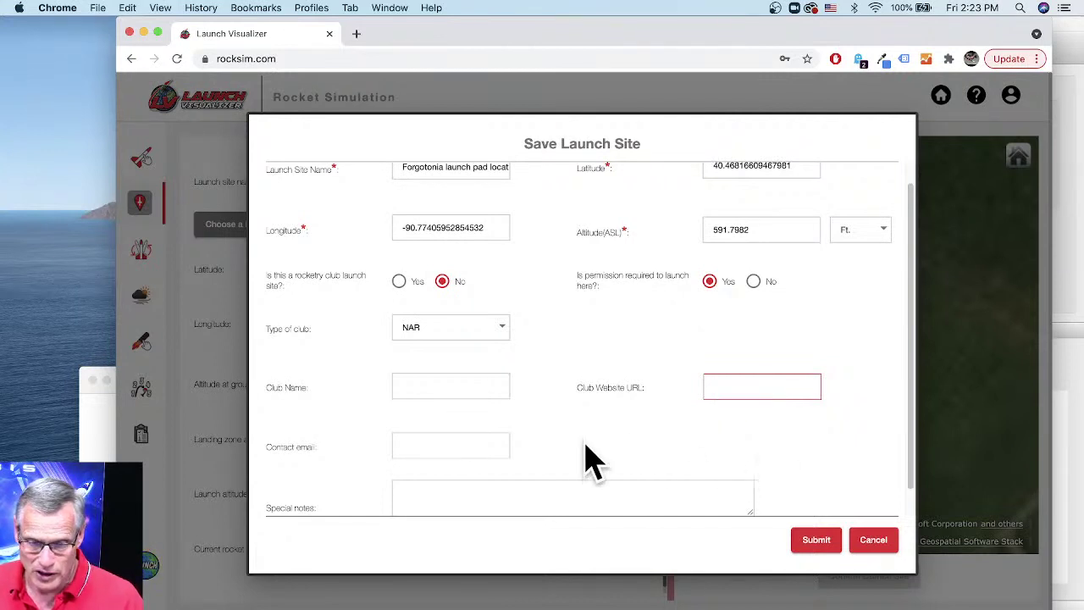
pyautogui.click(813, 540)
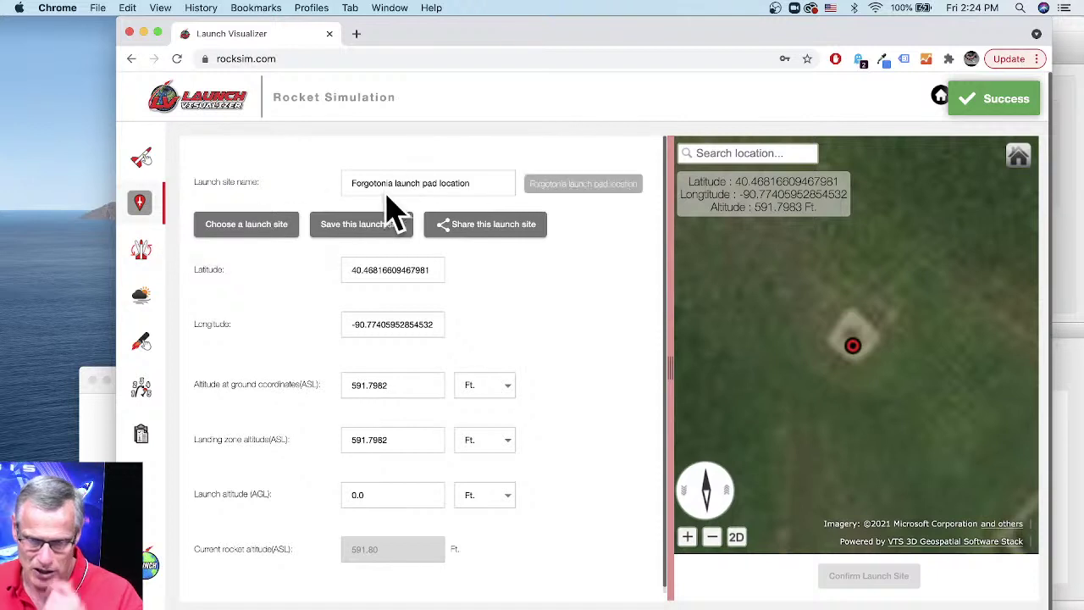
# Search the public launch site list for "Forgot" and close the list without choosing a site.
pyautogui.click(244, 232)
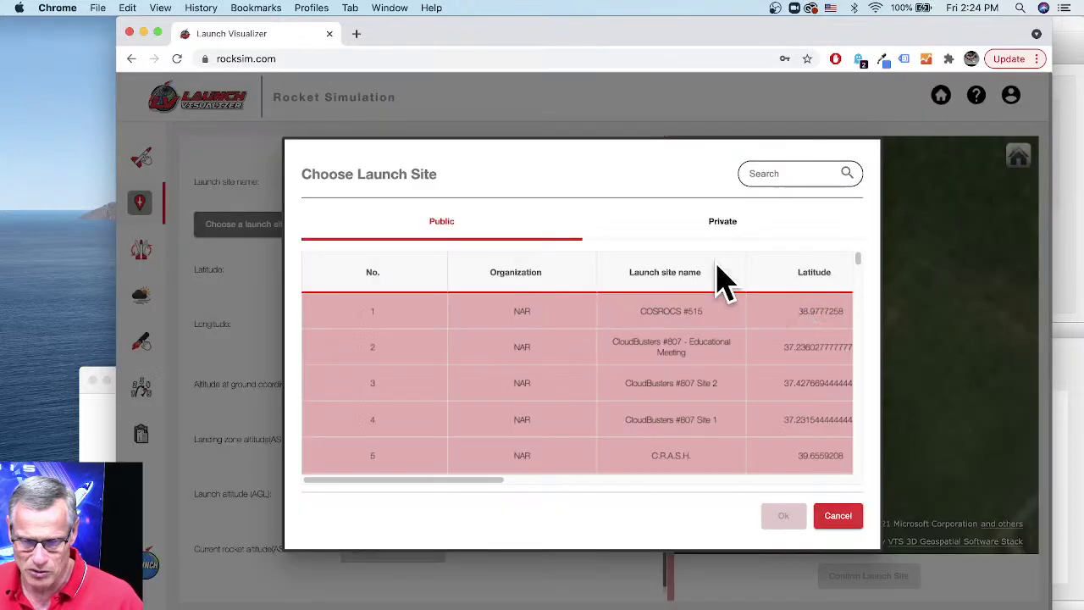
pyautogui.moveTo(859, 259); pyautogui.dragTo(859, 459)
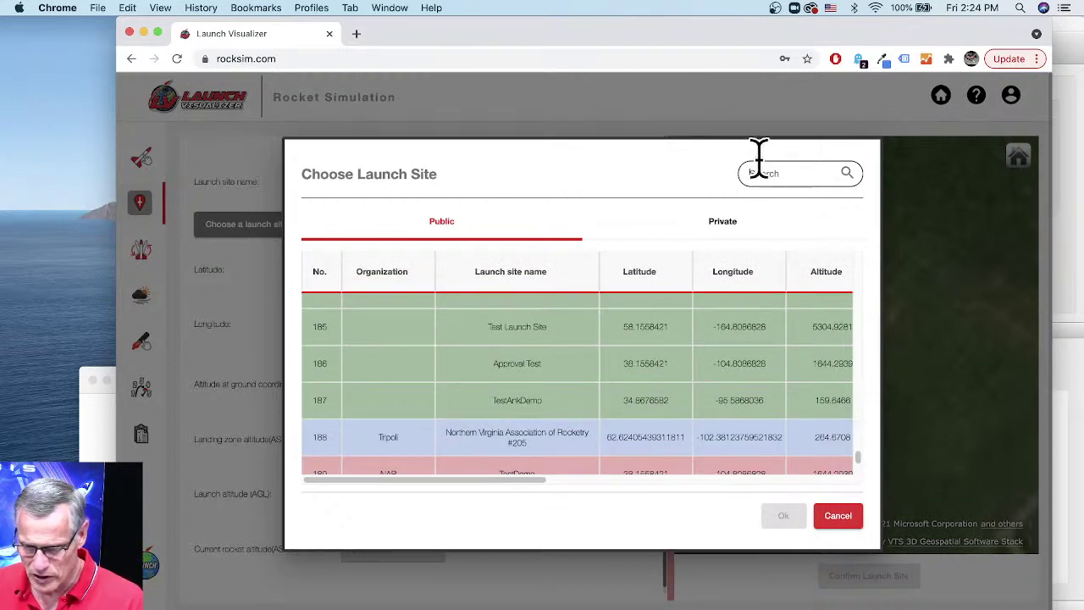
pyautogui.write('foFor')
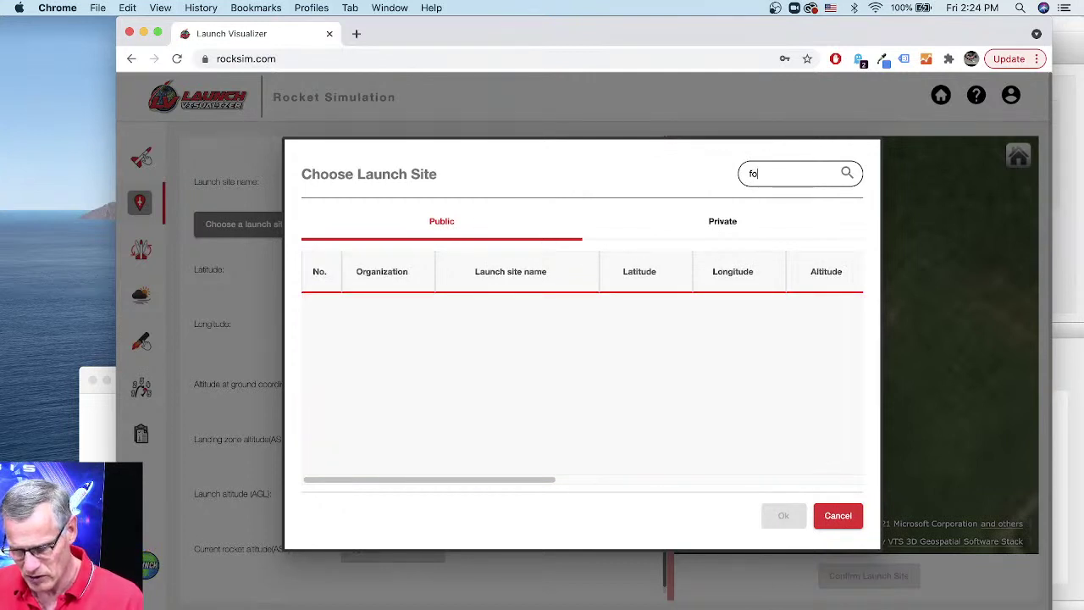
pyautogui.press('BackSpace')
pyautogui.press('BackSpace')
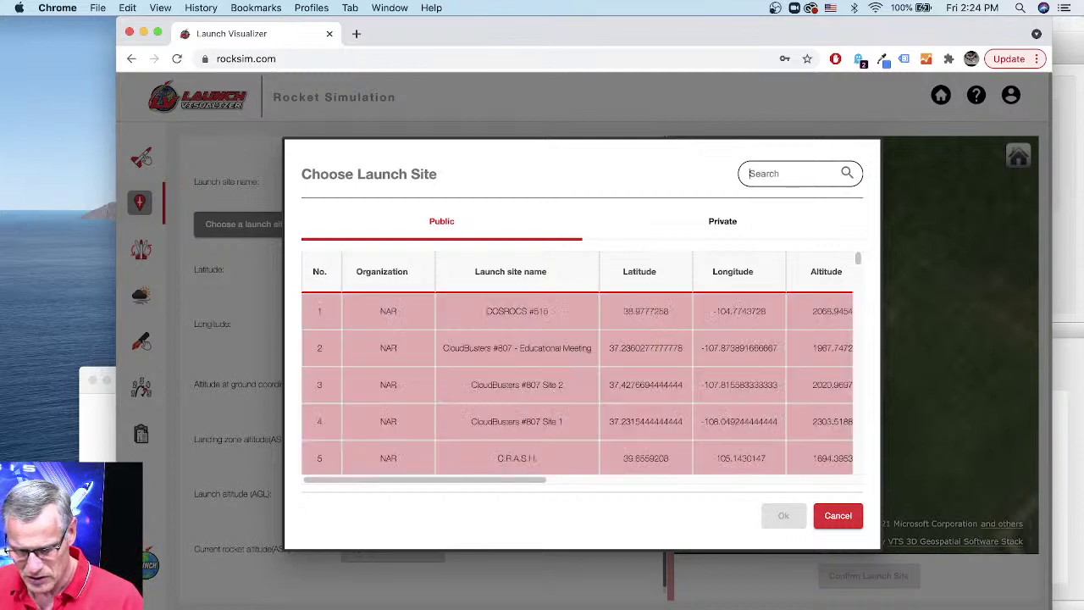
pyautogui.write('For')
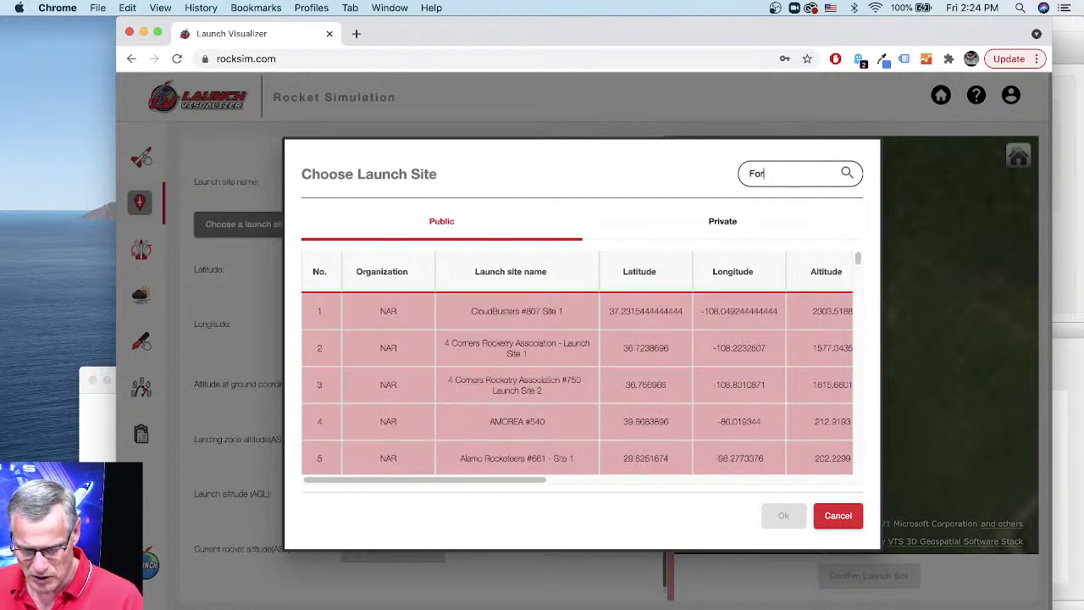
pyautogui.write('got')
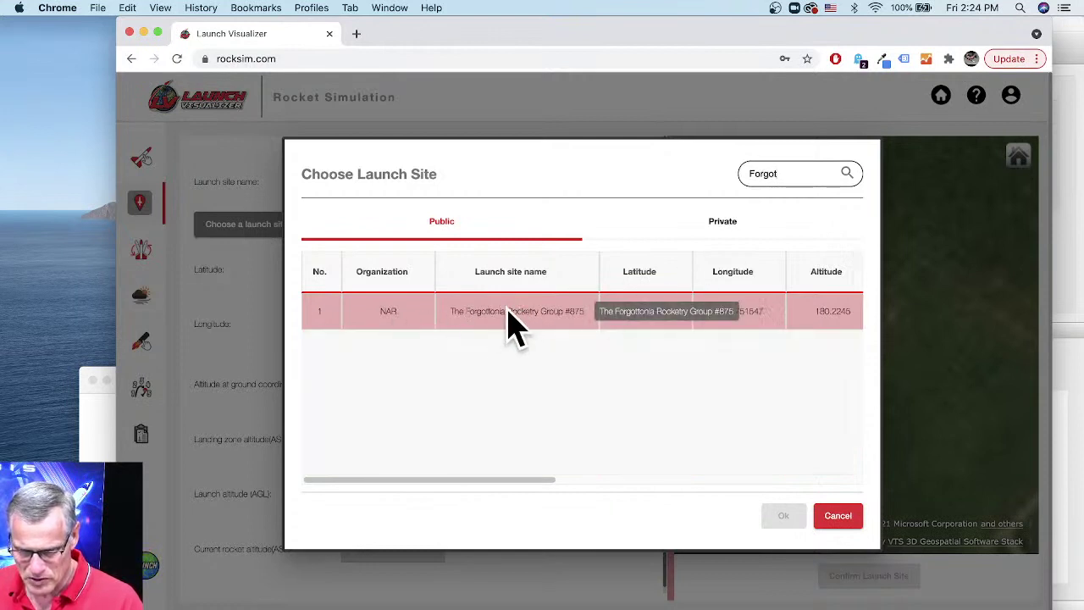
pyautogui.click(838, 517)
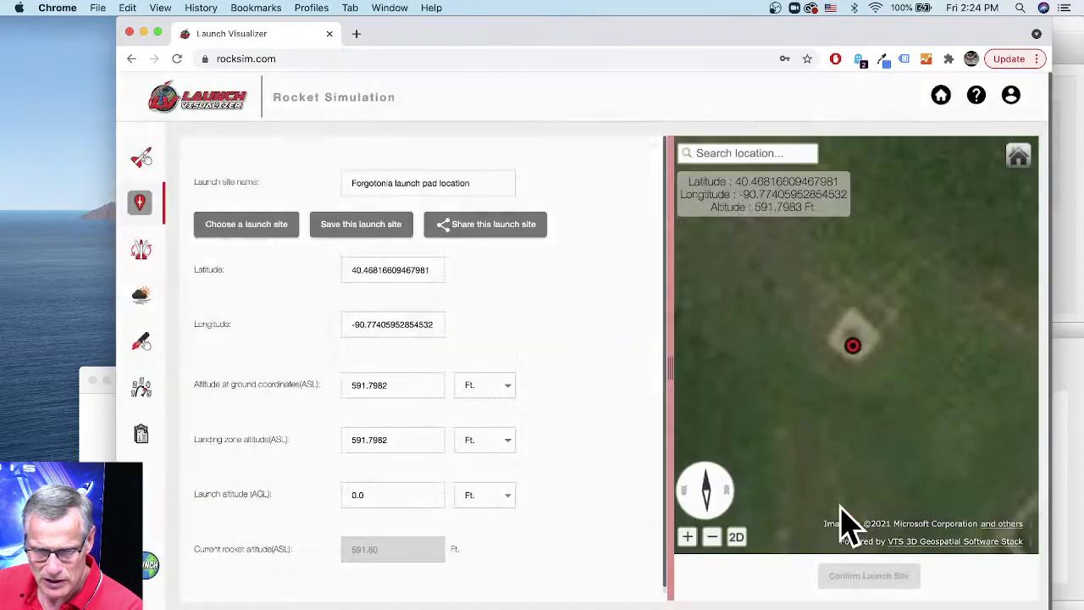
# Mark "Forgotonia launch pad location" as public and share the launch site.
pyautogui.click(497, 237)
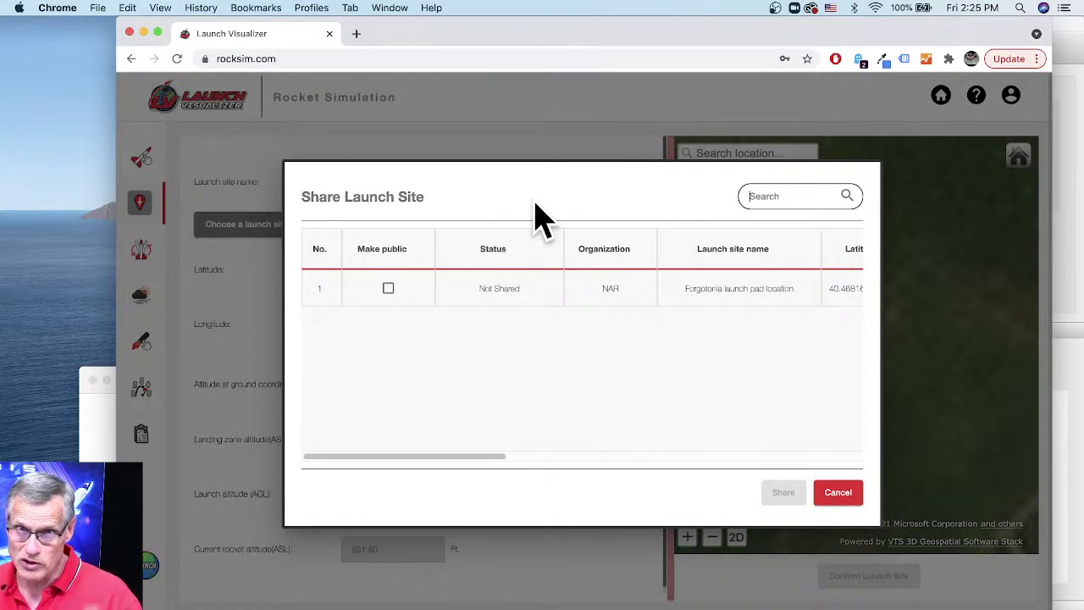
pyautogui.click(388, 288)
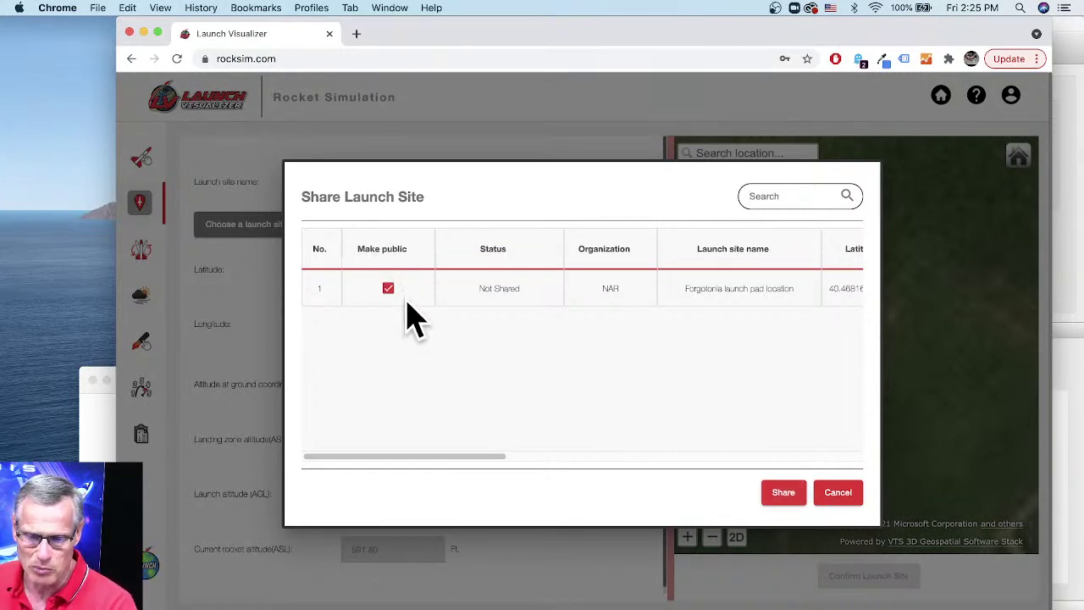
pyautogui.click(783, 499)
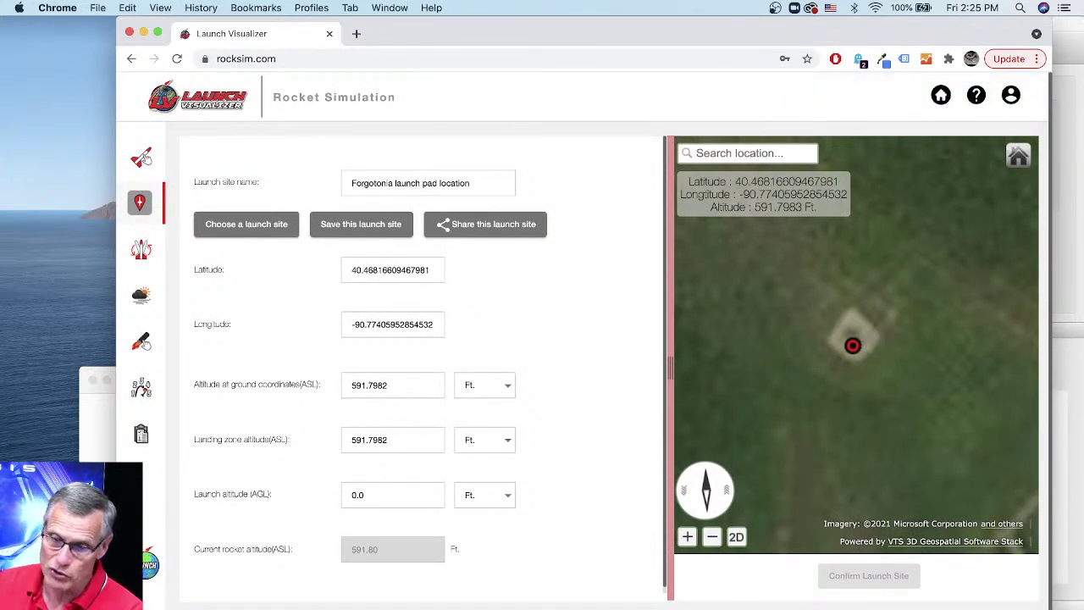
# View the wider field around the launch marker and look at the public launch site list without choosing a site.
pyautogui.scroll(-2, 851, 356)
pyautogui.scroll(-2, 906, 347)
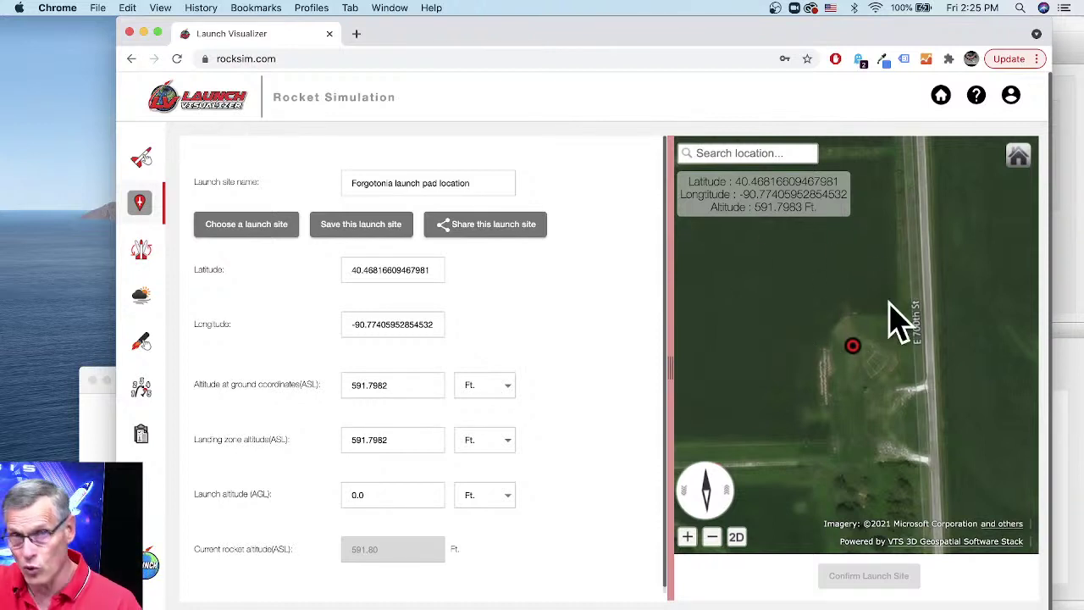
pyautogui.click(243, 227)
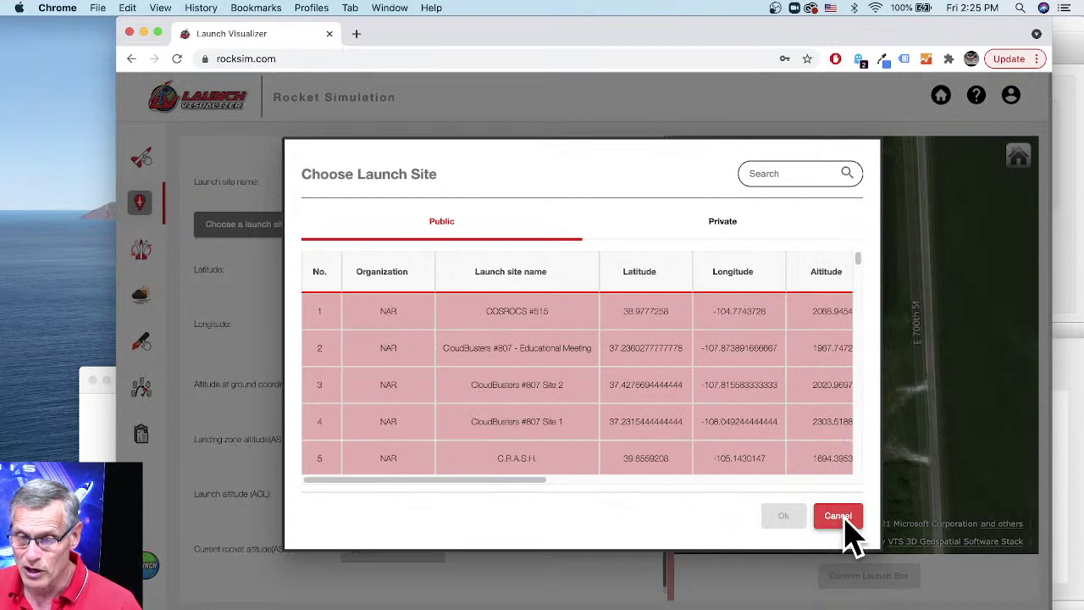
pyautogui.click(838, 516)
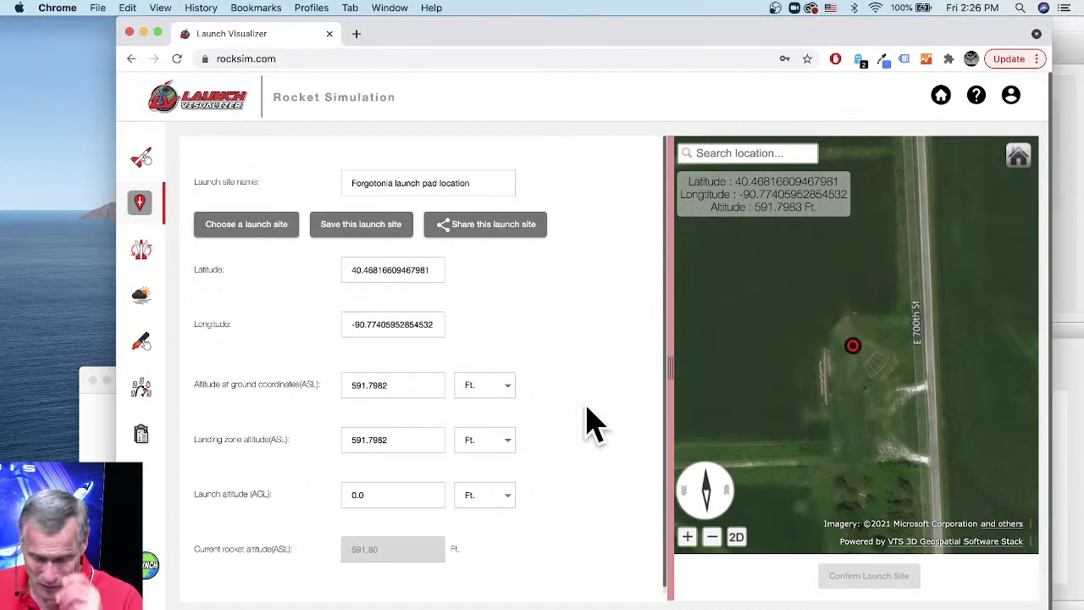
# Load the Quest D16 engine with an 8-second ejection delay into the 18 mm engine mount and check its entry.
pyautogui.click(150, 253)
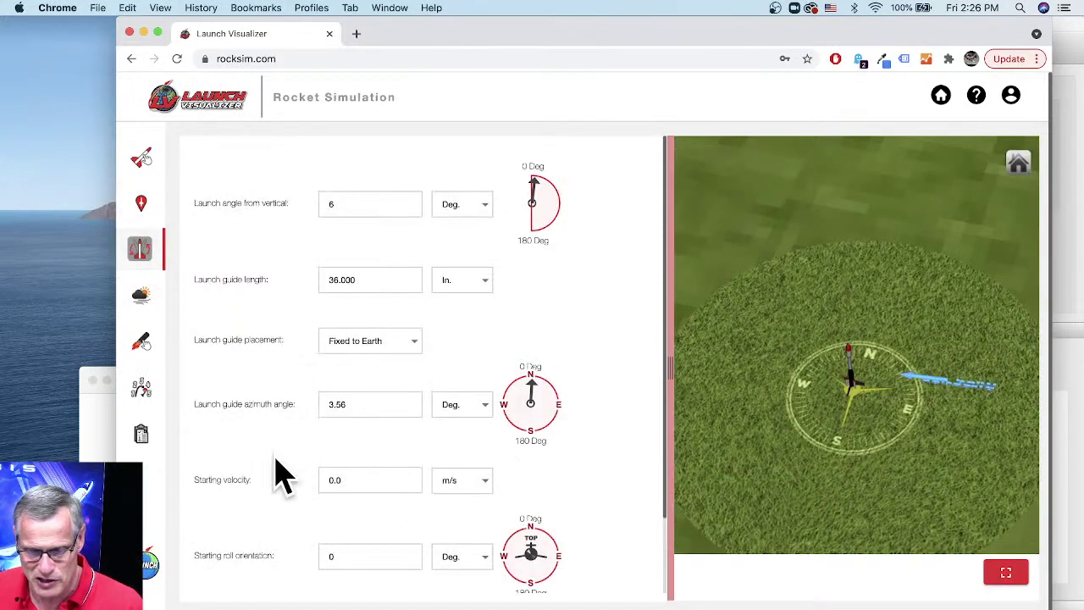
pyautogui.click(141, 343)
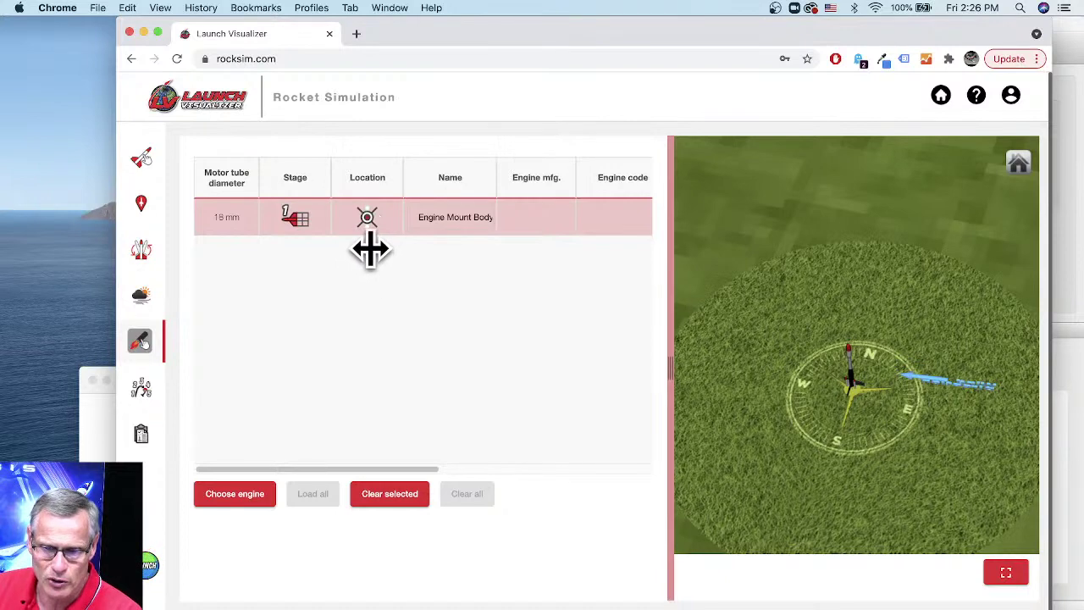
pyautogui.click(245, 501)
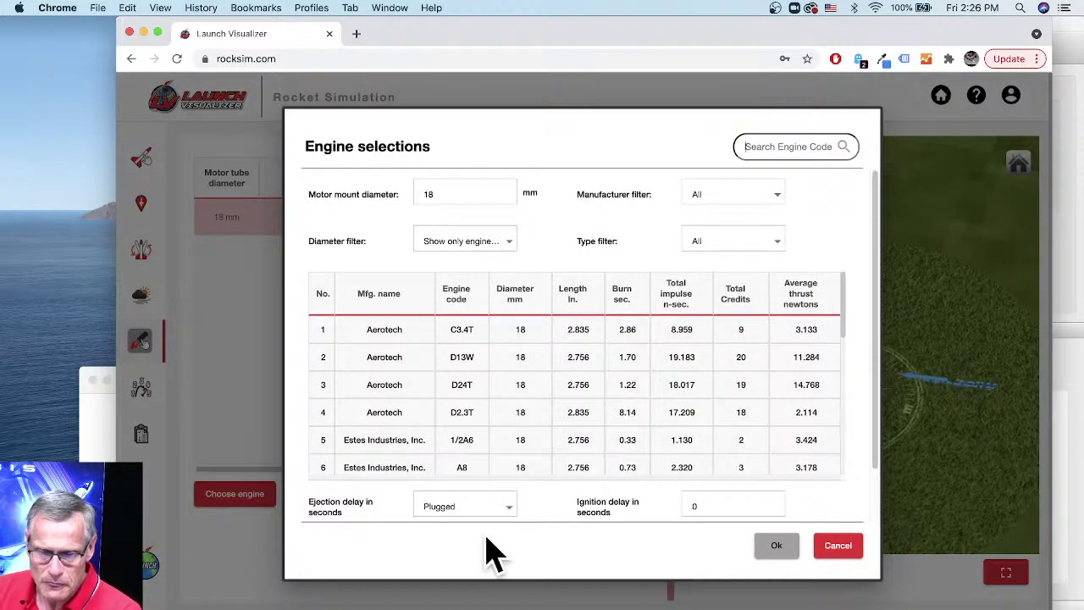
pyautogui.scroll(-5, 585, 403)
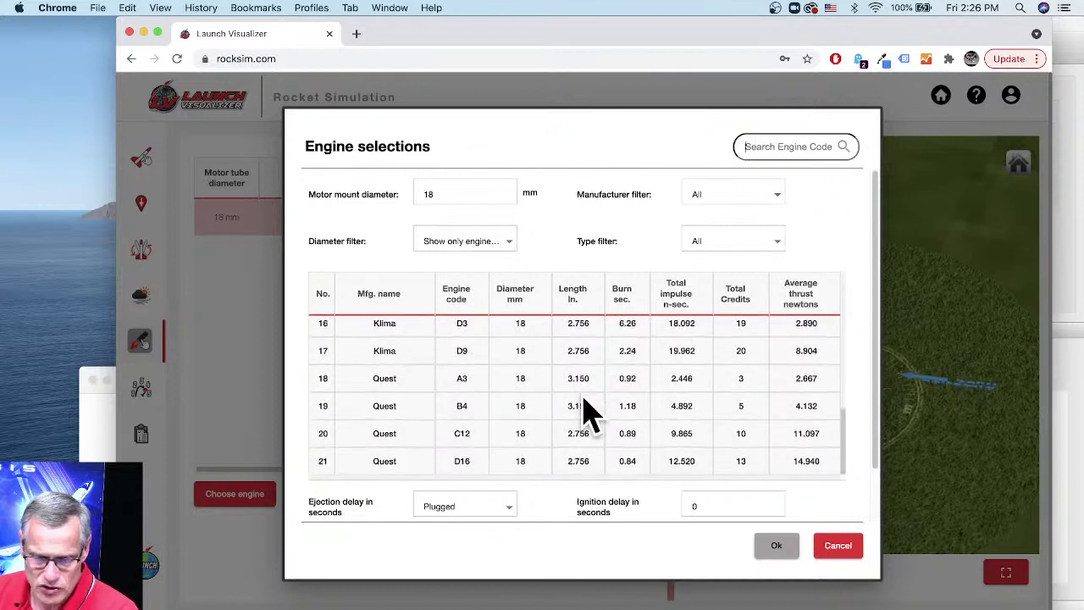
pyautogui.click(469, 466)
pyautogui.click(512, 513)
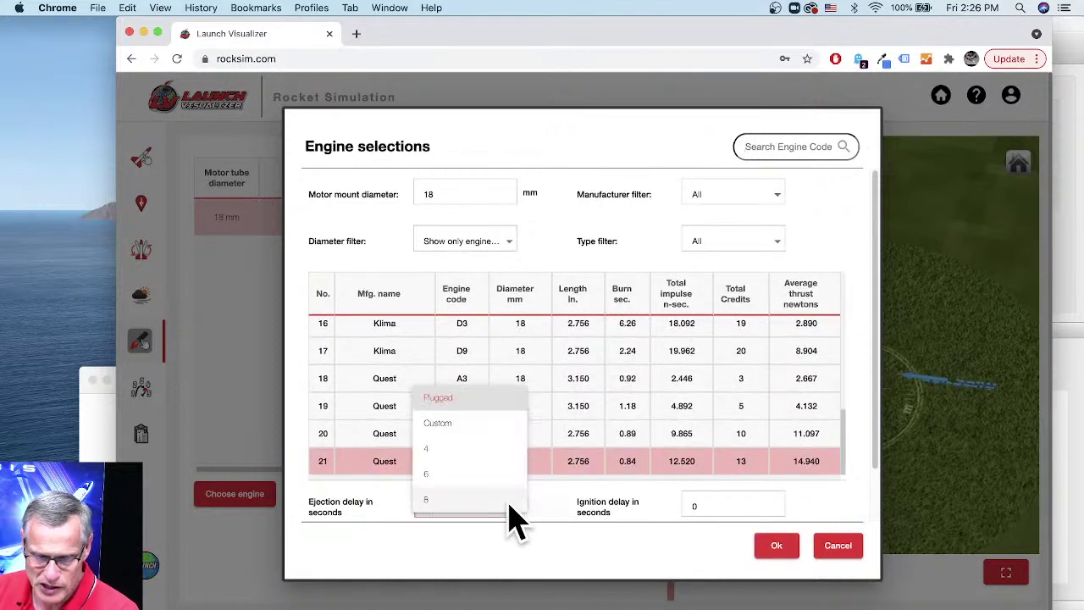
pyautogui.click(462, 508)
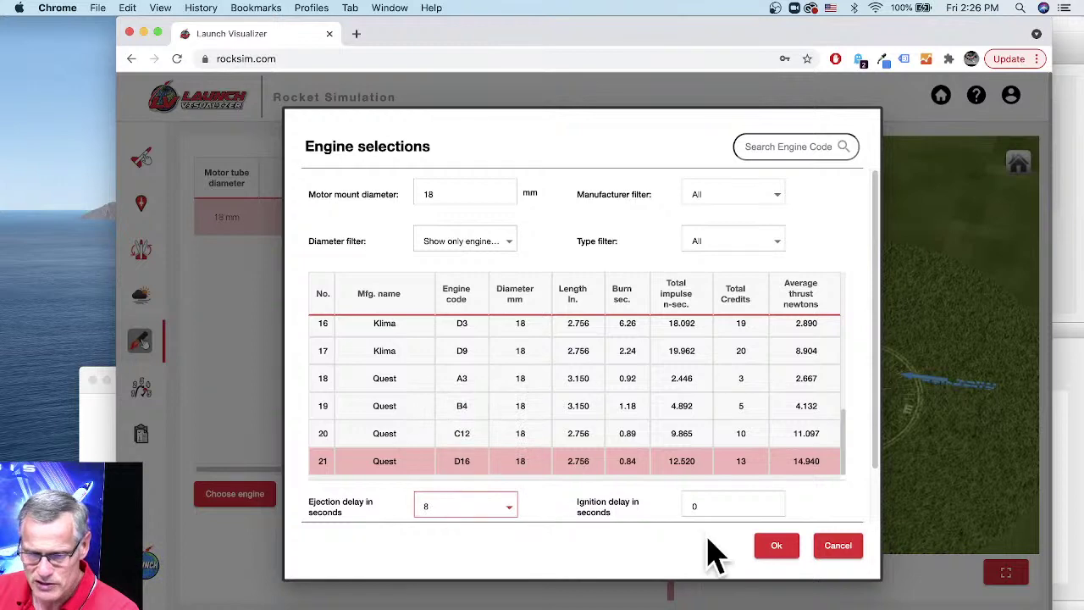
pyautogui.click(786, 548)
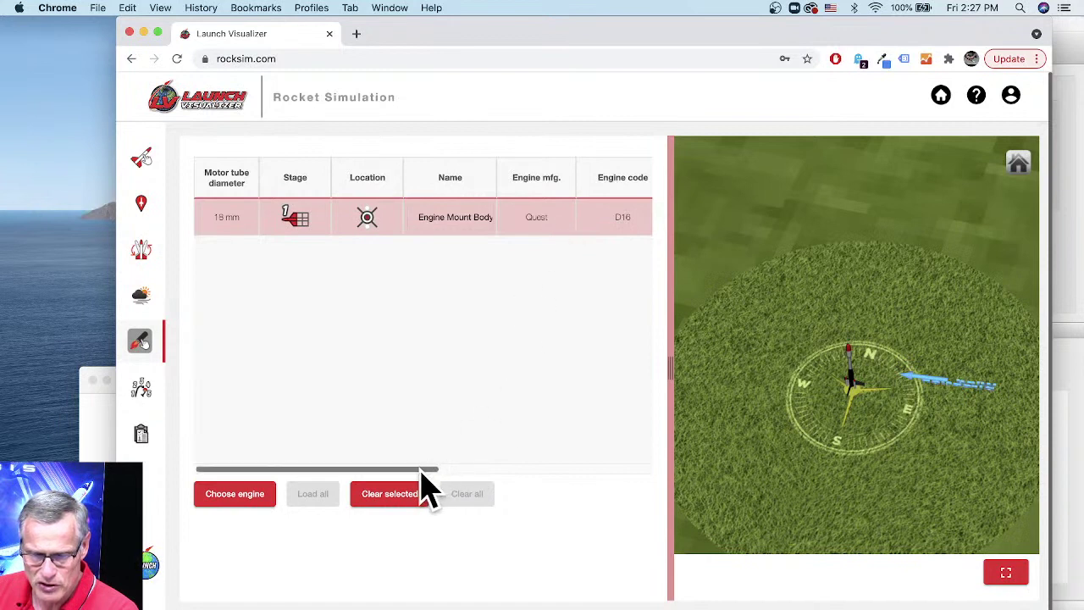
pyautogui.moveTo(421, 470); pyautogui.dragTo(494, 471)
pyautogui.moveTo(547, 470); pyautogui.dragTo(603, 470)
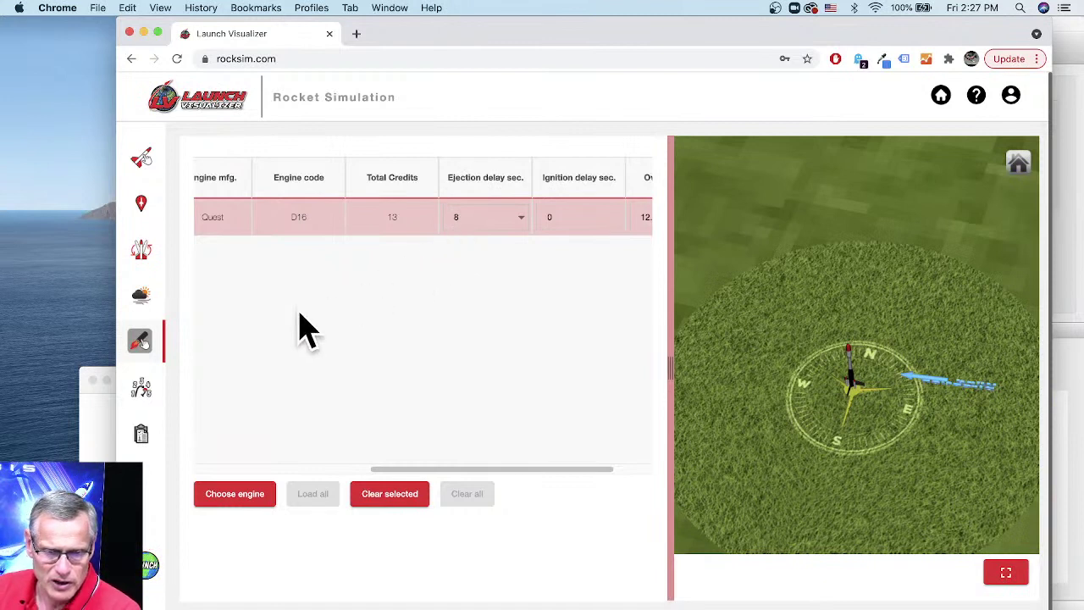
# View the parachute's recovery event and run the flight simulation without adding a comment.
pyautogui.click(141, 388)
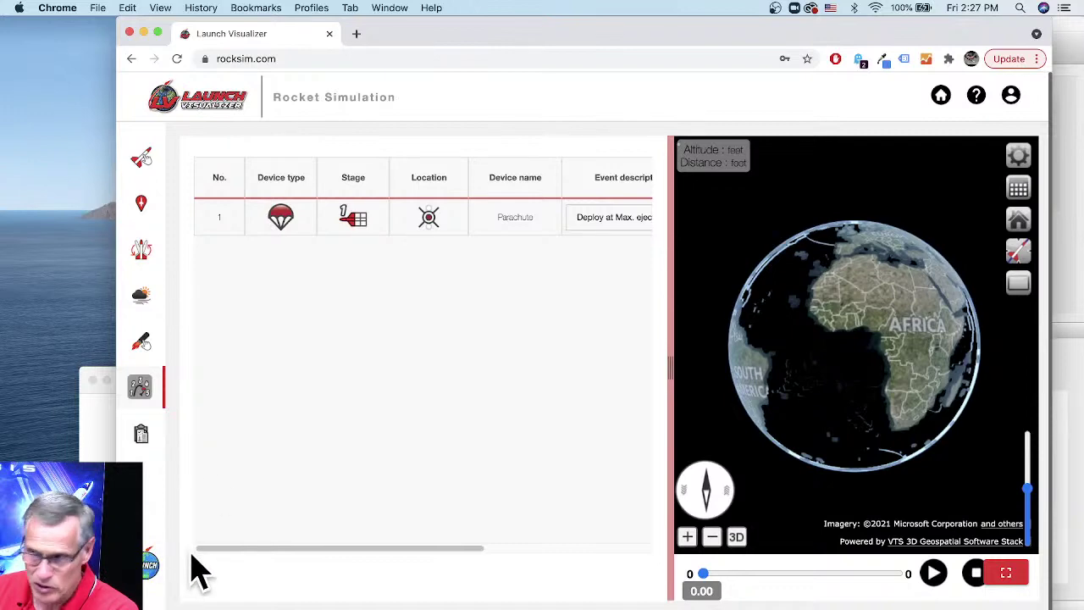
pyautogui.moveTo(424, 46); pyautogui.dragTo(490, 38)
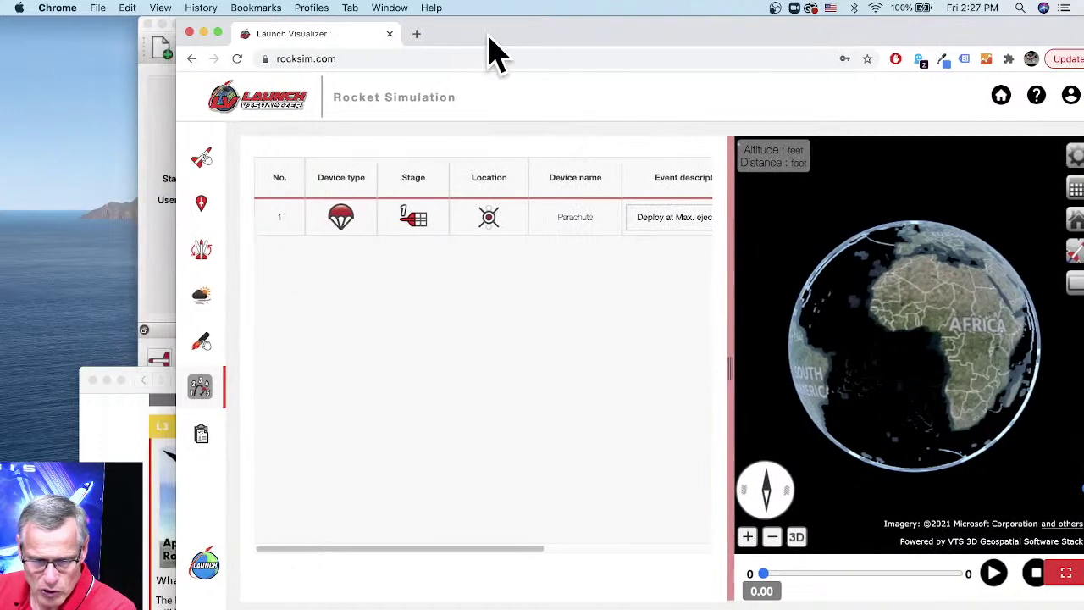
pyautogui.click(205, 566)
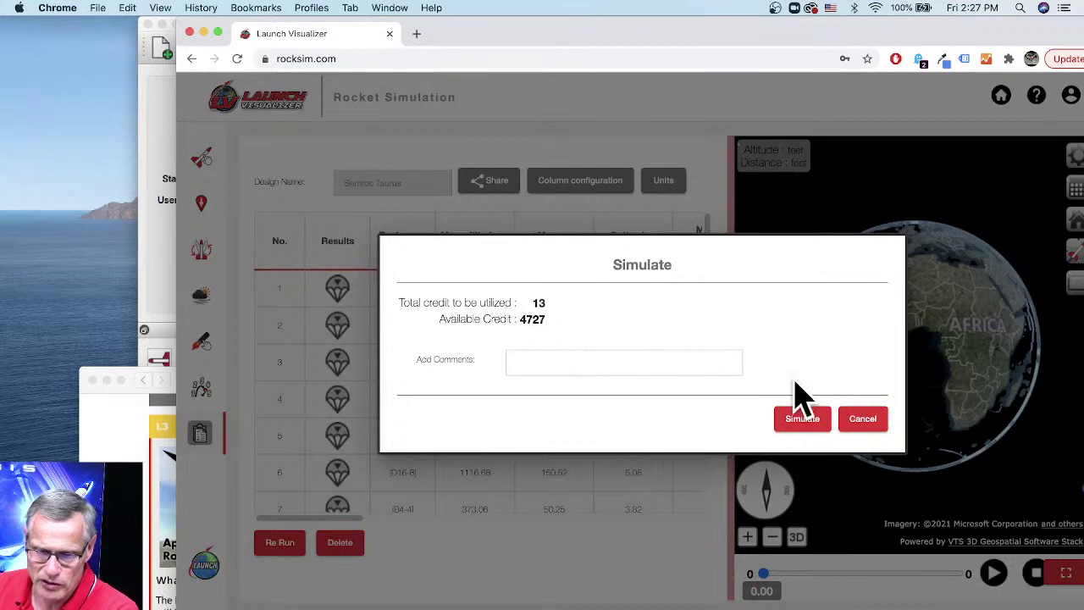
pyautogui.click(803, 424)
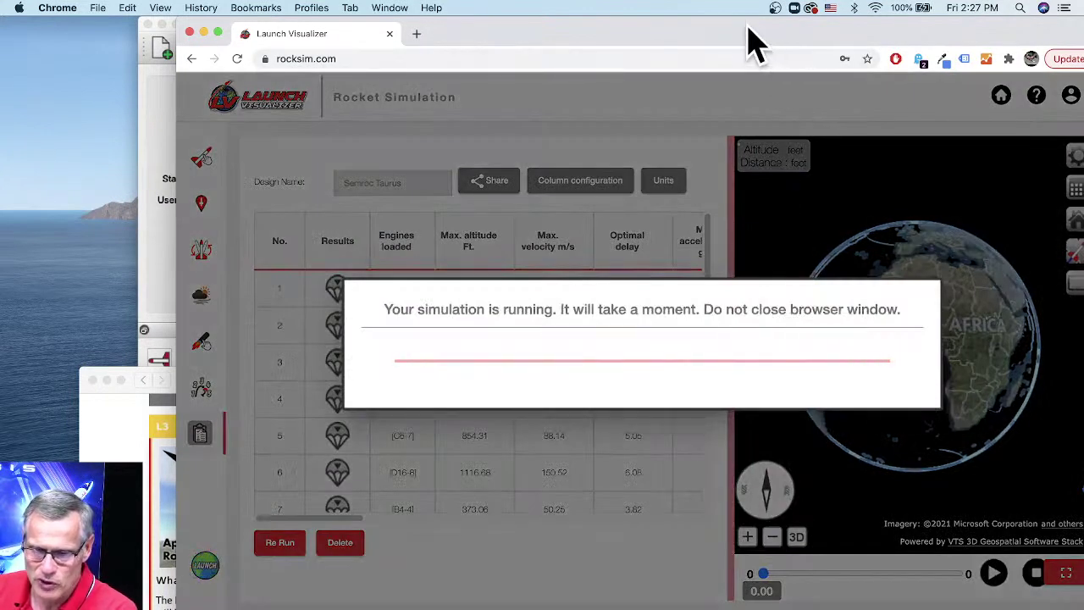
pyautogui.moveTo(747, 29); pyautogui.dragTo(677, 27)
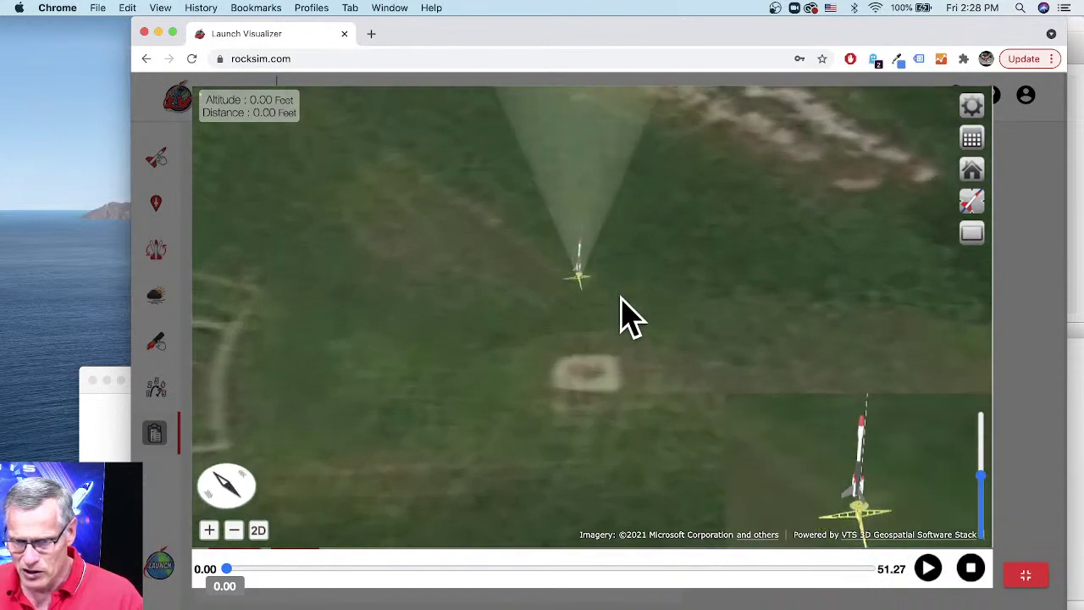
# Set the ground elevation adjustment of the flight profile to 5 m.
pyautogui.click(973, 107)
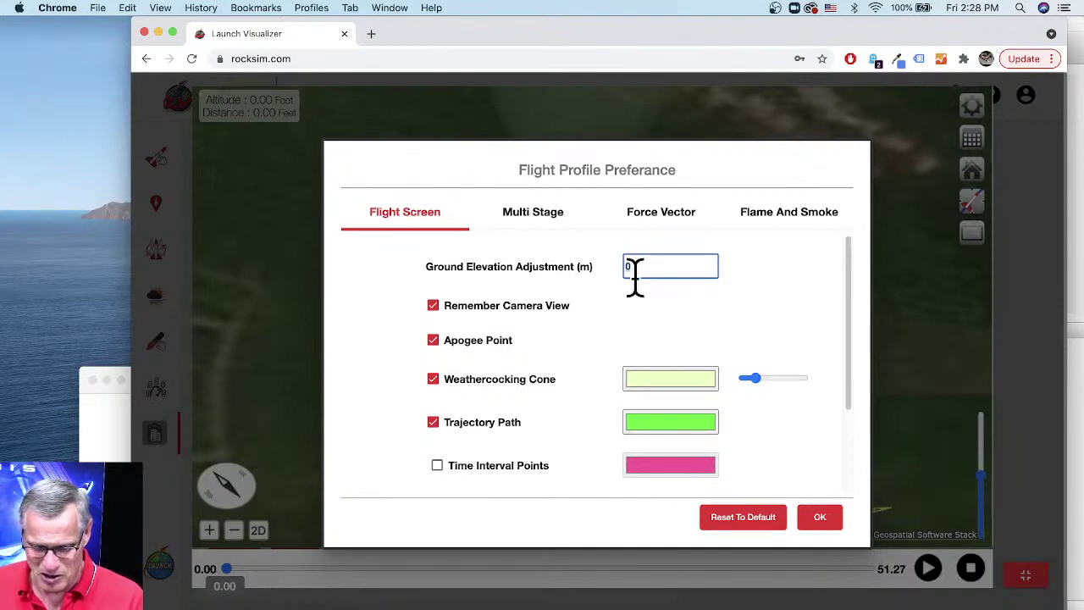
pyautogui.press('BackSpace')
pyautogui.write('5')
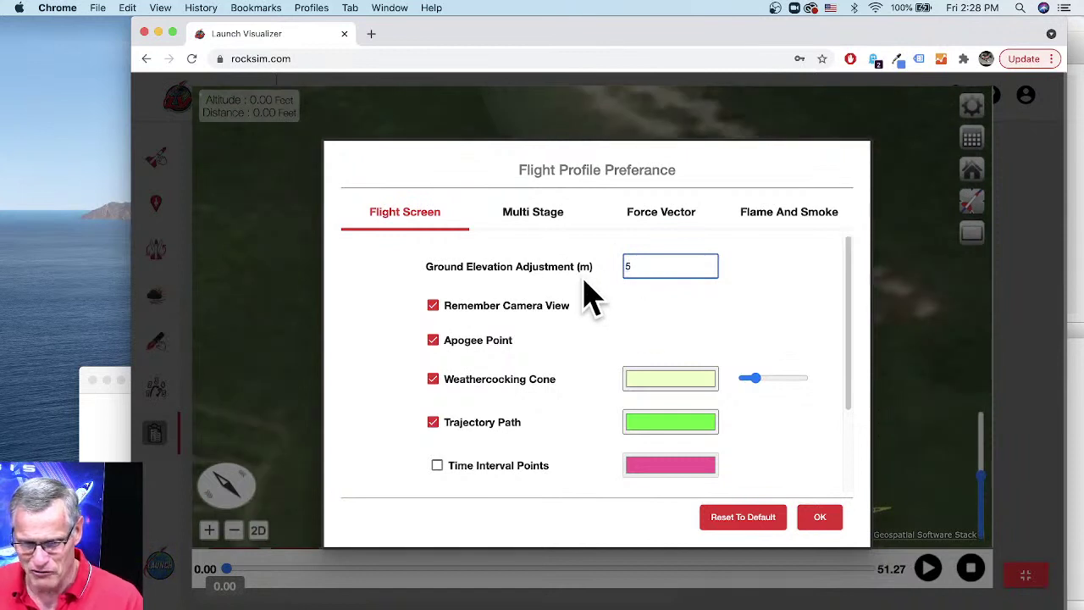
pyautogui.click(820, 519)
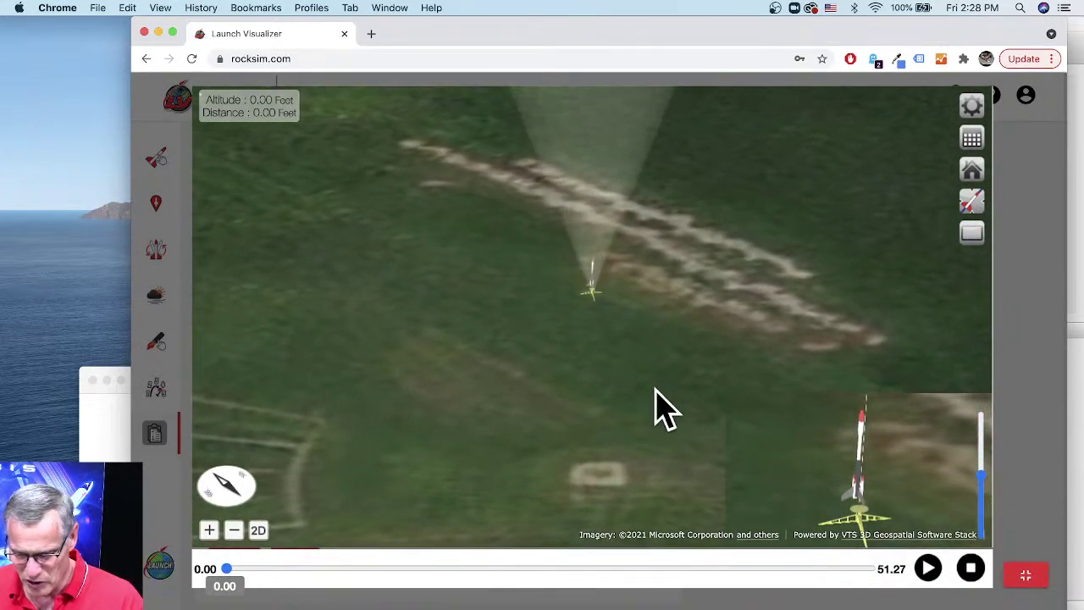
# Set the ground elevation adjustment of the flight profile to -5 m.
pyautogui.click(972, 137)
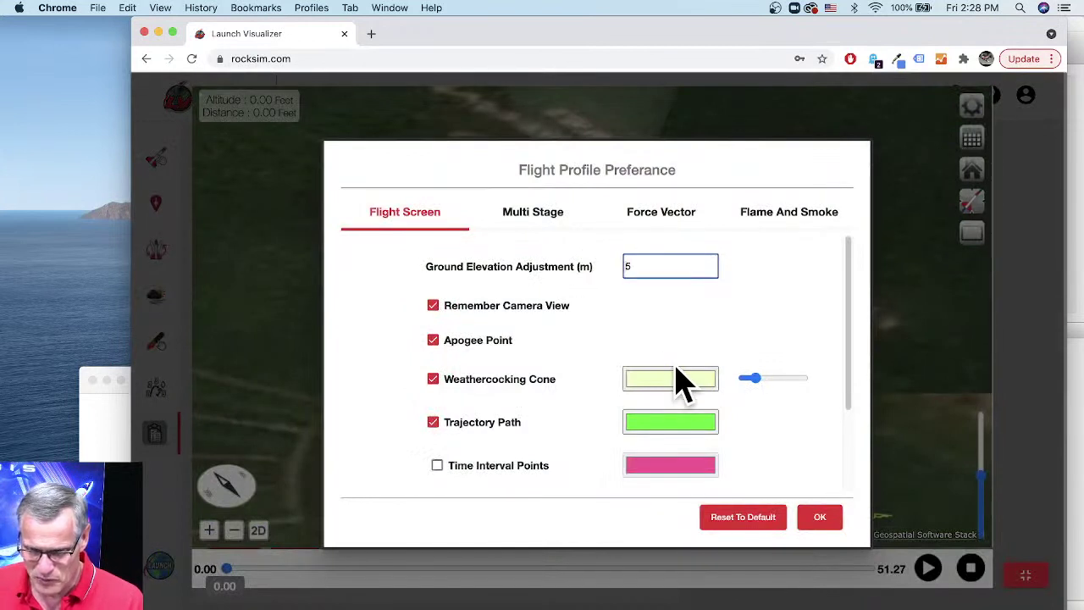
pyautogui.write('-')
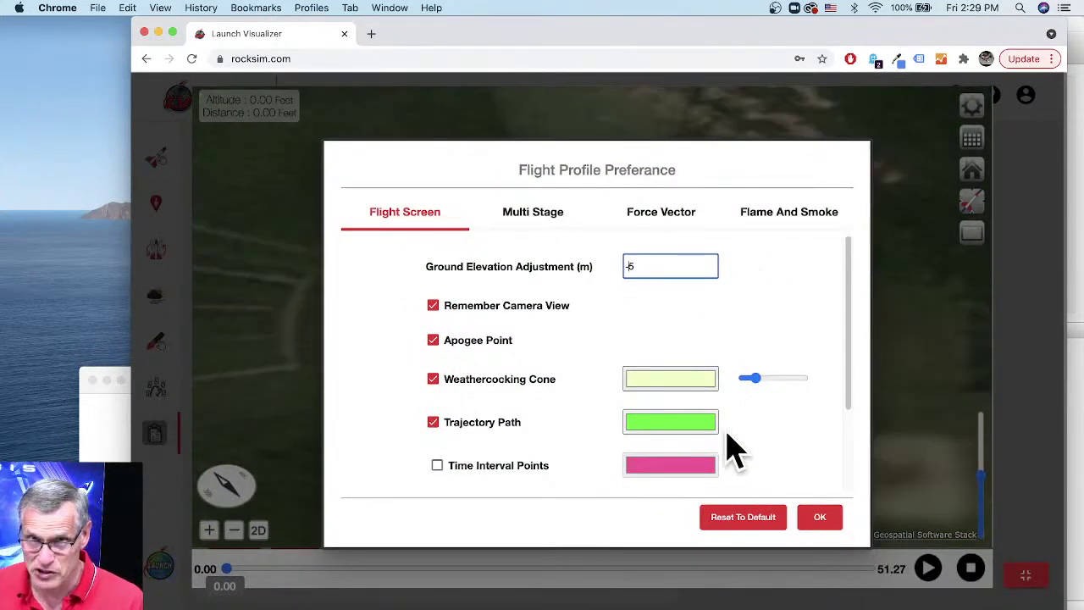
pyautogui.click(820, 519)
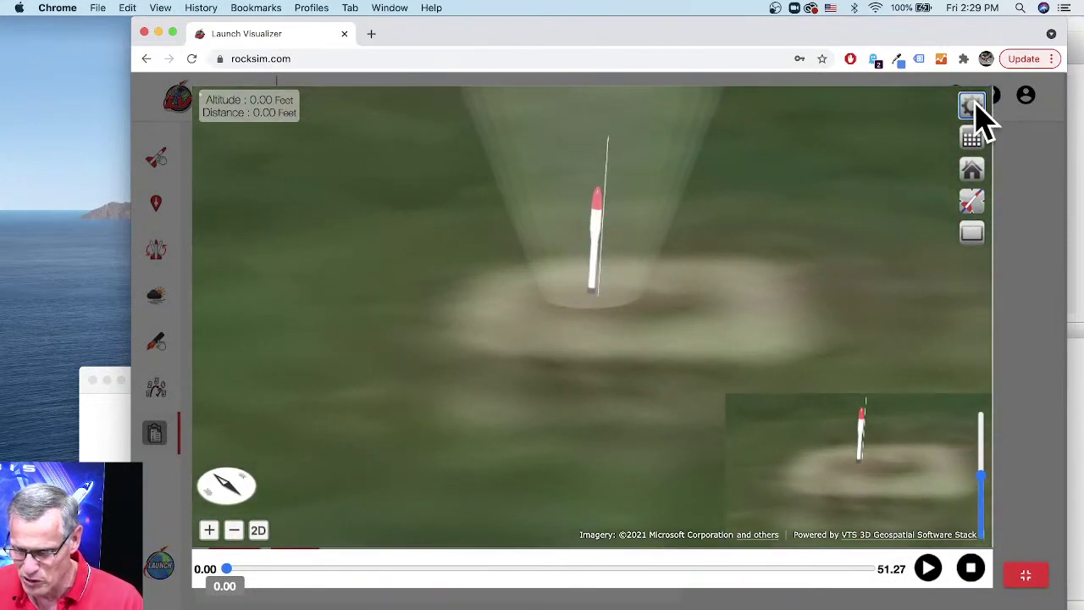
# Set the ground elevation adjustment of the flight profile to -4.5 m.
pyautogui.click(973, 106)
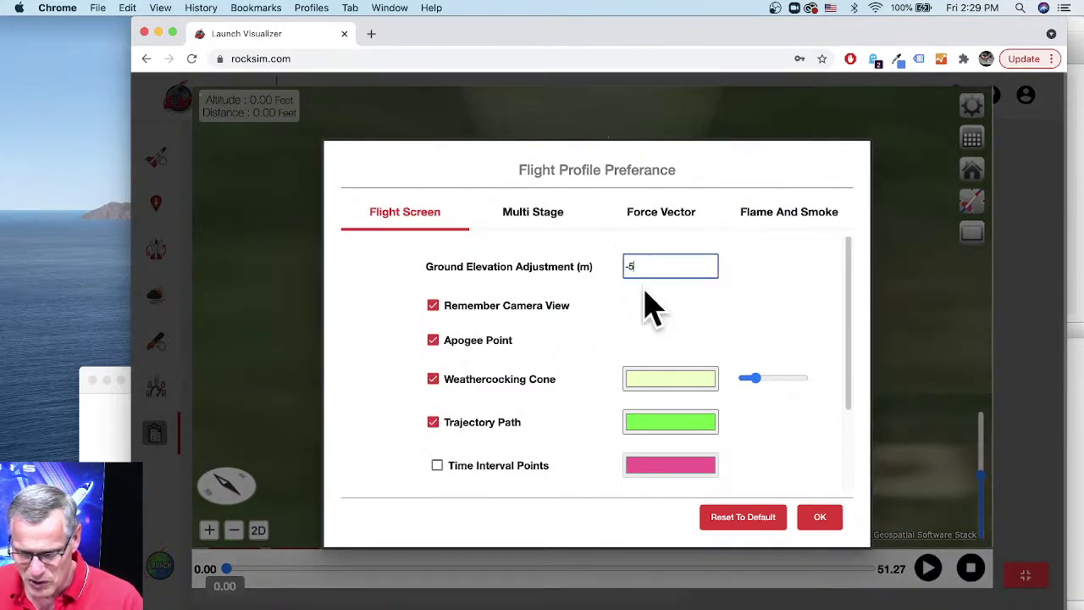
pyautogui.press('BackSpace')
pyautogui.write('4.5')
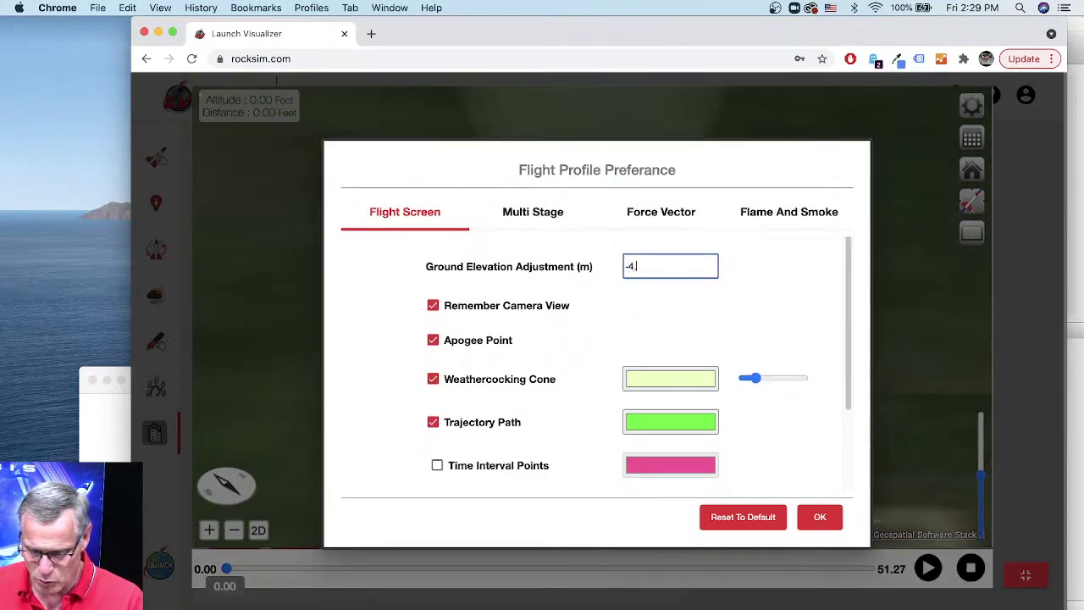
pyautogui.click(820, 518)
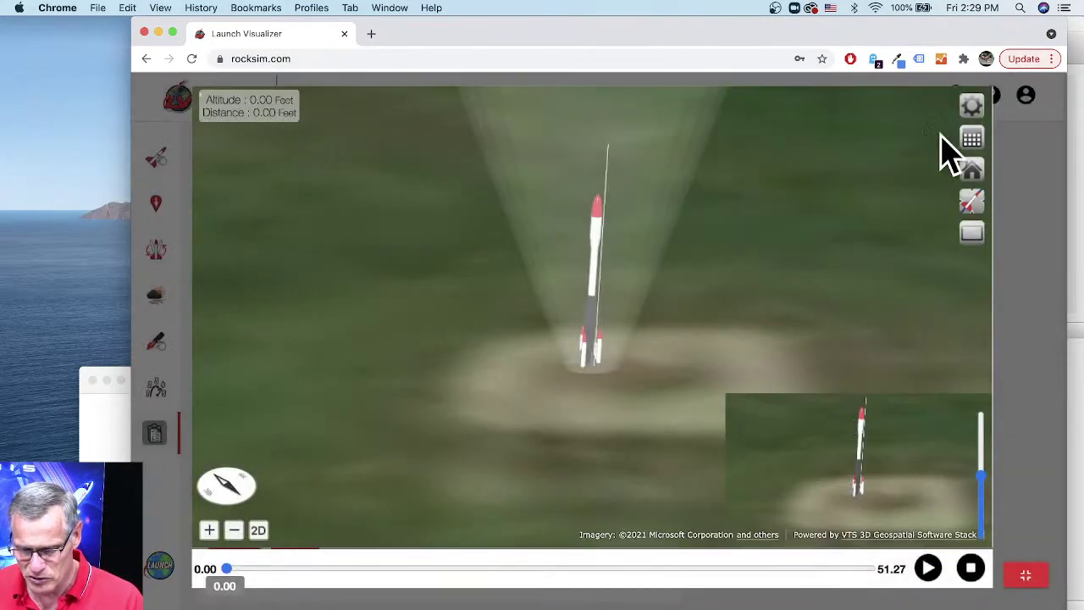
# Set the ground elevation adjustment of the flight profile to -4 m.
pyautogui.click(972, 106)
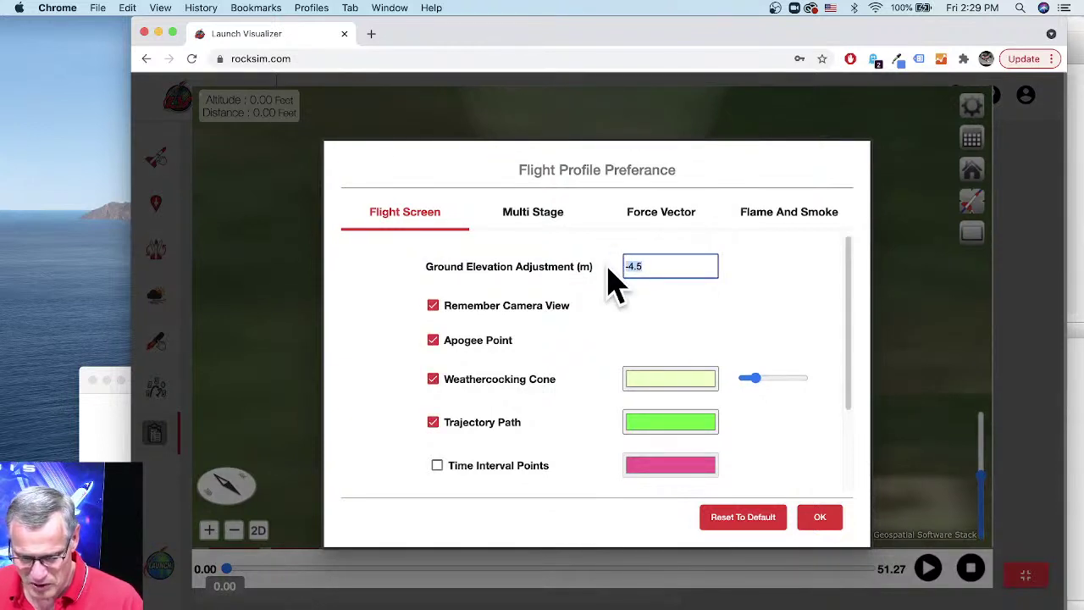
pyautogui.press('BackSpace')
pyautogui.write('-4')
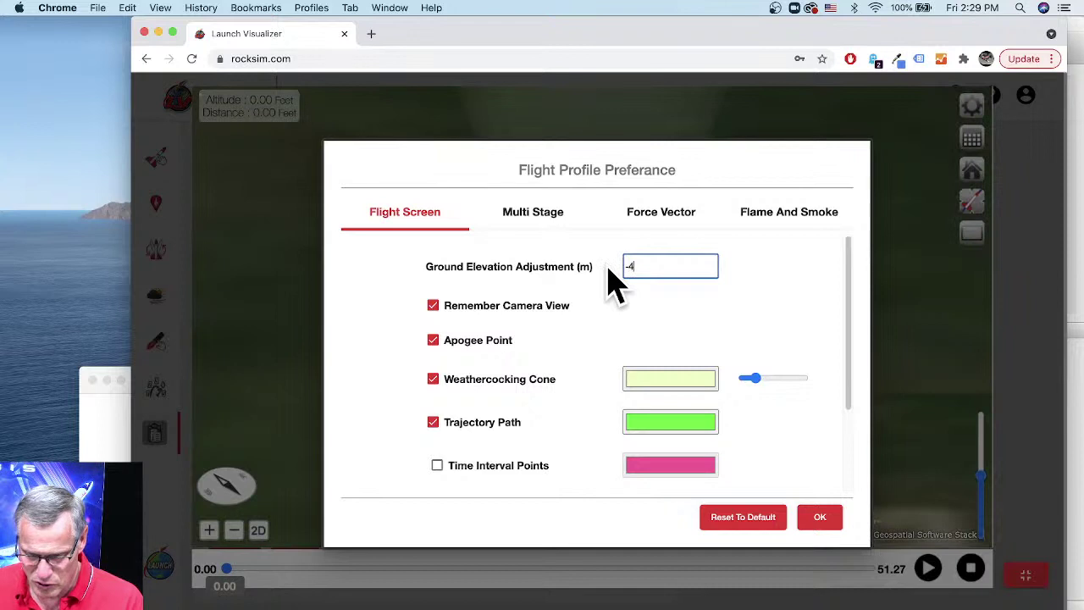
pyautogui.click(836, 518)
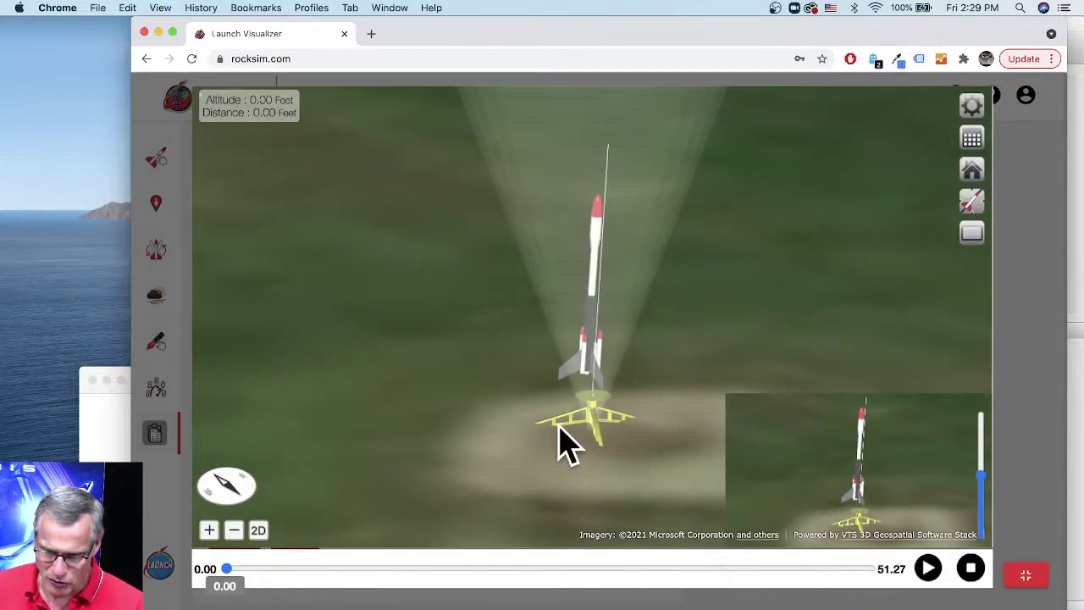
# Examine from several angles and distances how the rocket and launch pad sit on the ground.
pyautogui.moveTo(625, 431)
pyautogui.mouseDown()
pyautogui.moveTo(641, 412)
pyautogui.moveTo(685, 404)
pyautogui.moveTo(694, 356)
pyautogui.moveTo(599, 403)
pyautogui.moveTo(719, 412)
pyautogui.moveTo(704, 407)
pyautogui.moveTo(689, 438)
pyautogui.moveTo(631, 394)
pyautogui.mouseUp()
pyautogui.scroll(-5, 695, 356)
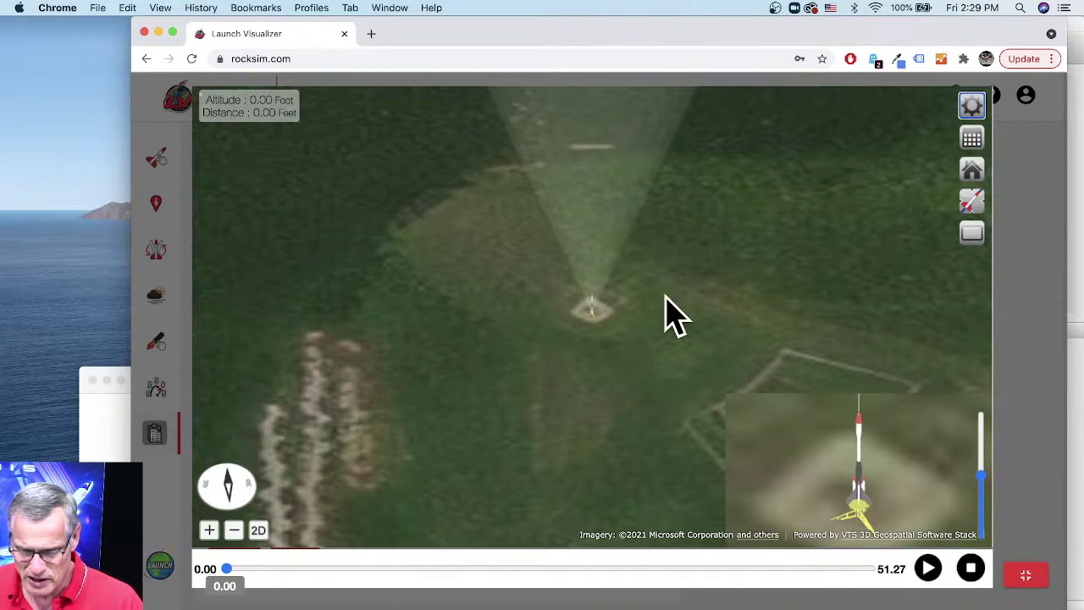
pyautogui.moveTo(670, 314)
pyautogui.mouseDown()
pyautogui.moveTo(626, 370)
pyautogui.moveTo(616, 363)
pyautogui.mouseUp()
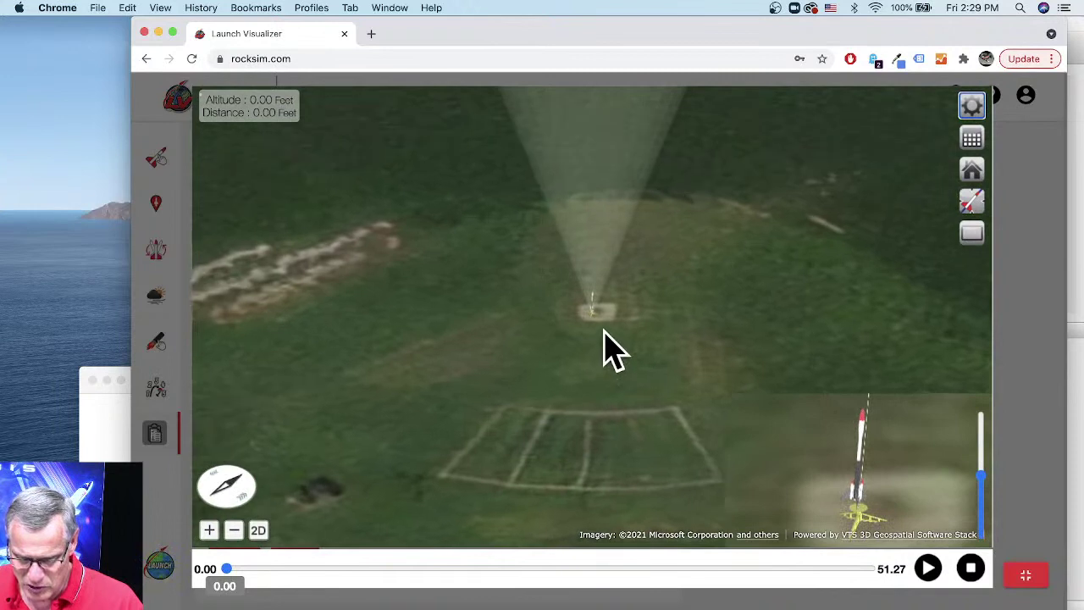
pyautogui.scroll(5, 615, 363)
pyautogui.scroll(2, 612, 365)
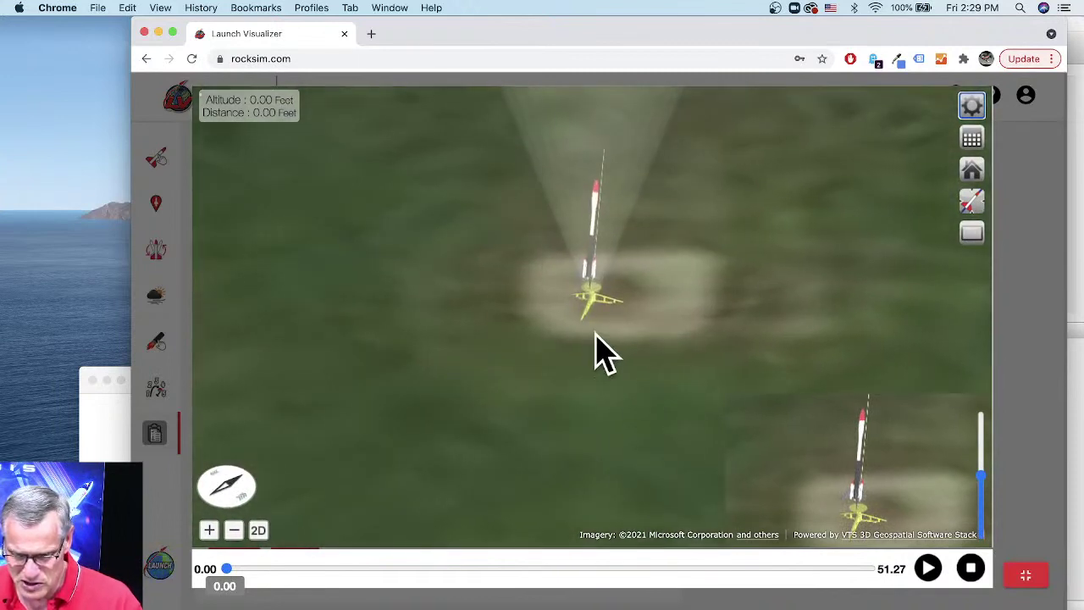
pyautogui.moveTo(596, 333)
pyautogui.mouseDown()
pyautogui.moveTo(583, 314)
pyautogui.moveTo(668, 324)
pyautogui.moveTo(653, 350)
pyautogui.moveTo(639, 337)
pyautogui.mouseUp()
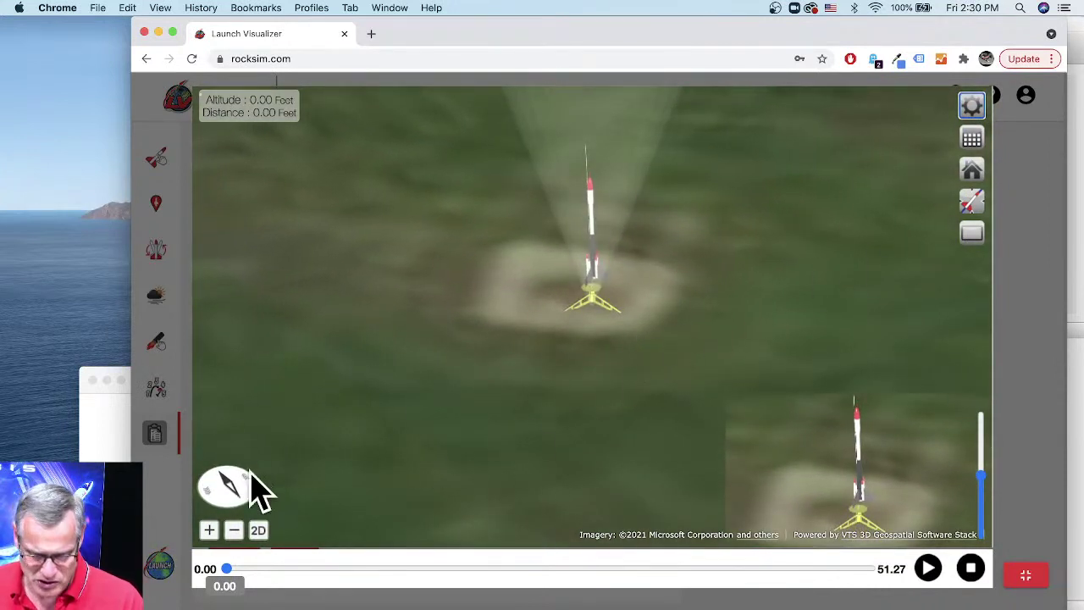
pyautogui.moveTo(226, 474); pyautogui.dragTo(215, 491)
pyautogui.moveTo(576, 360); pyautogui.dragTo(574, 298)
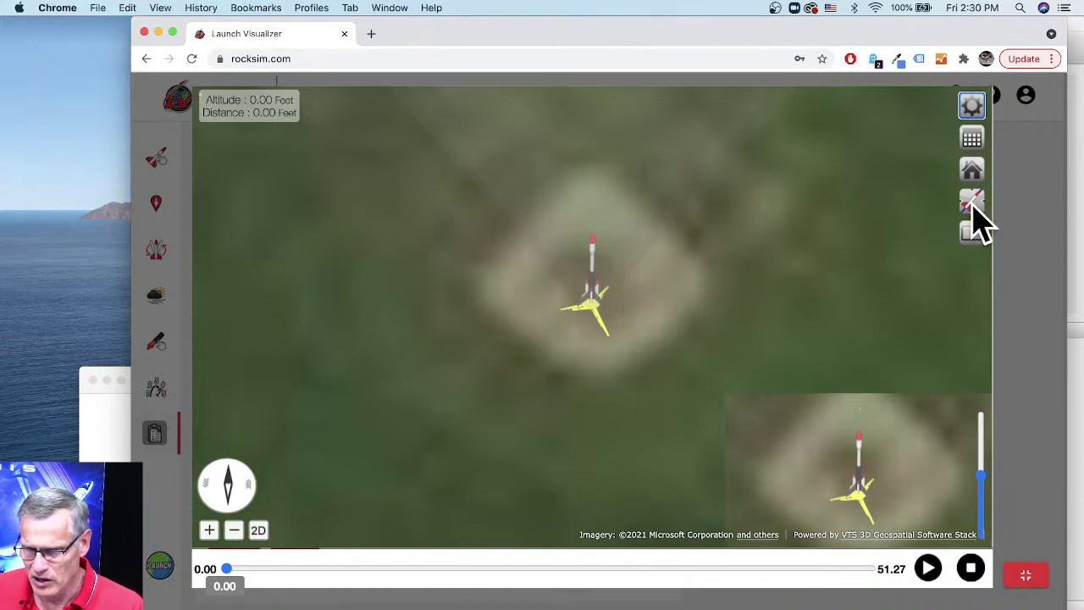
# Switch the flight profile to the wide launch-area view and frame the launch site from a low angle.
pyautogui.moveTo(972, 204)
pyautogui.click(875, 239)
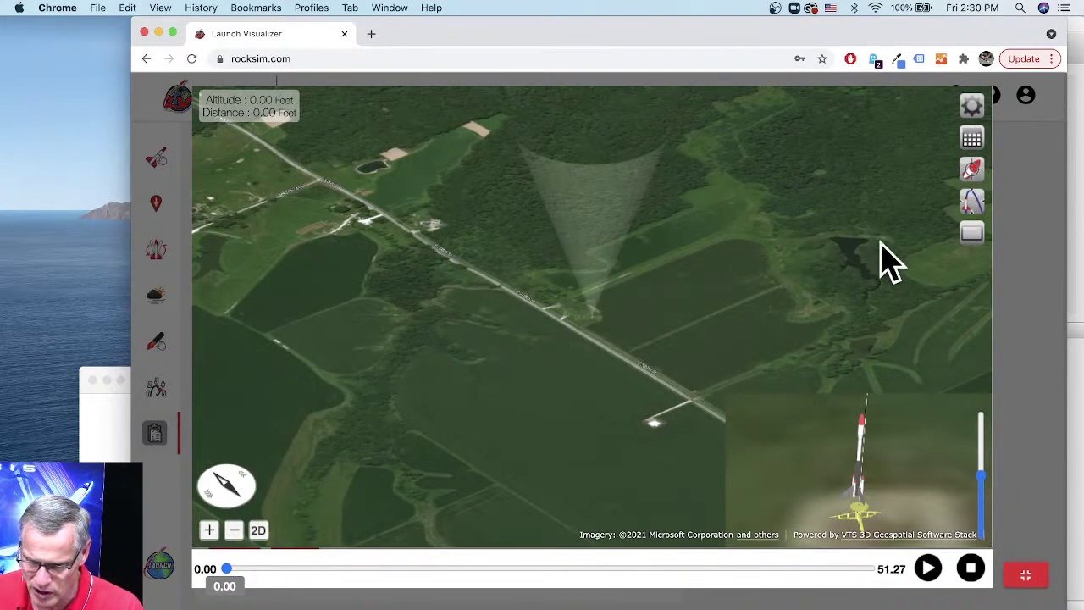
pyautogui.moveTo(519, 408); pyautogui.dragTo(638, 381)
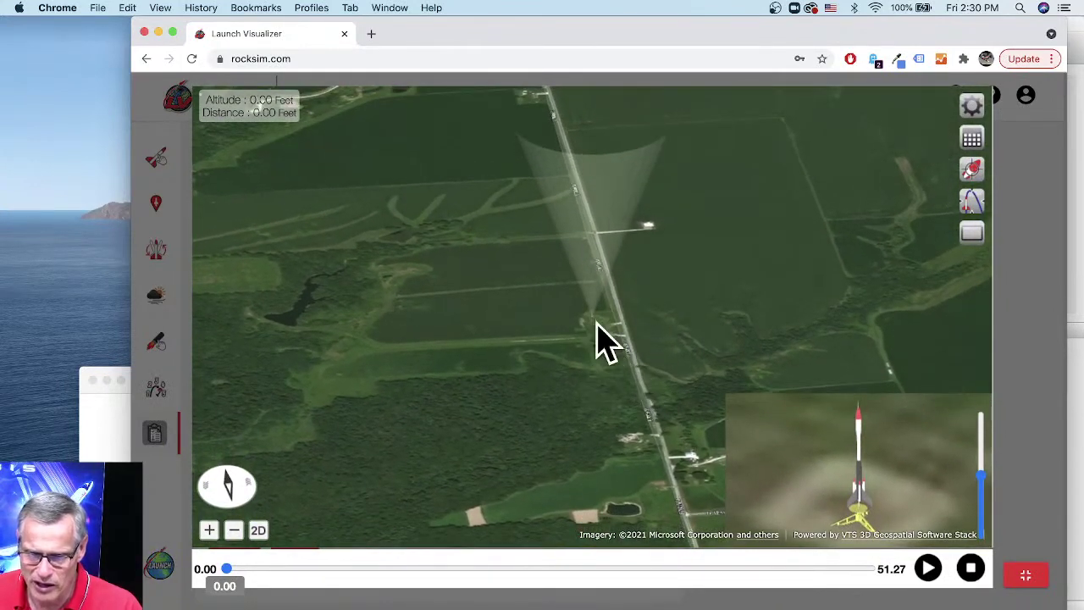
pyautogui.scroll(-5, 608, 343)
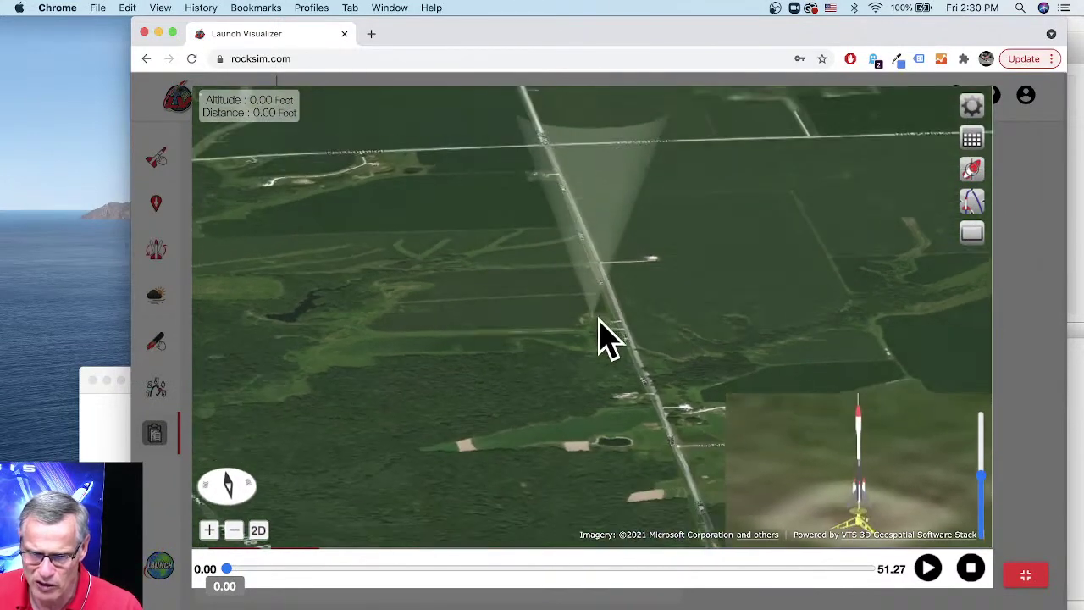
pyautogui.scroll(5, 607, 343)
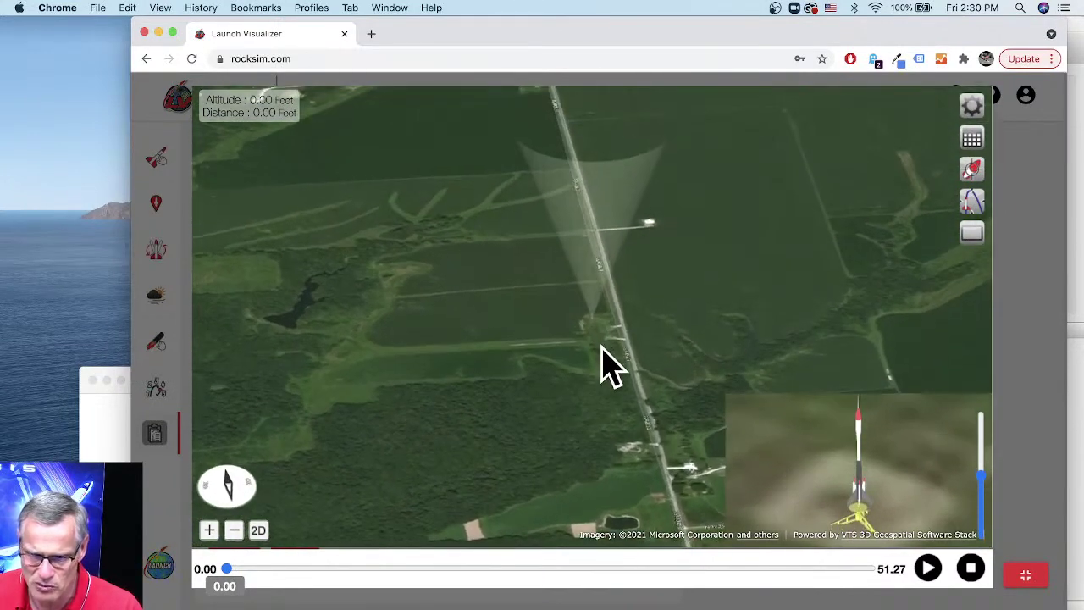
pyautogui.scroll(-5, 600, 367)
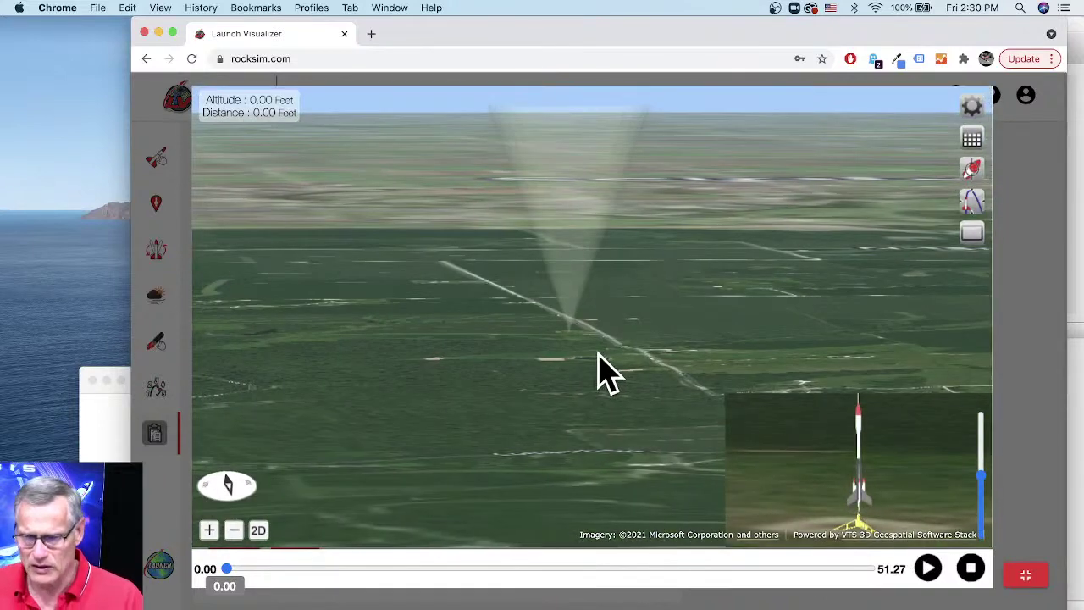
pyautogui.scroll(3, 607, 377)
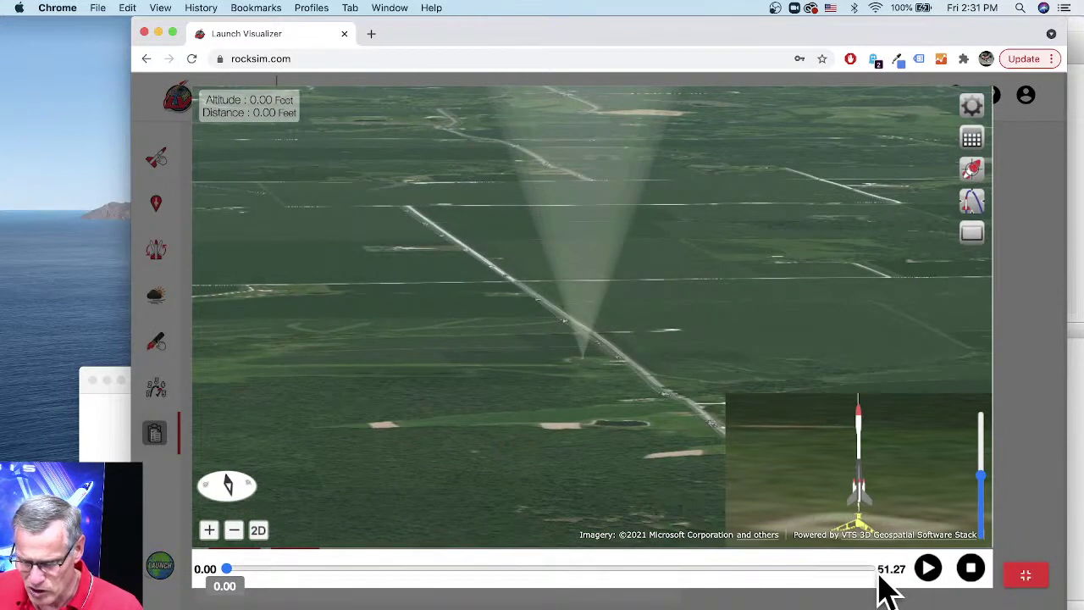
# Play the flight animation, pause it partway, and jump ahead to 50.50 s.
pyautogui.click(927, 568)
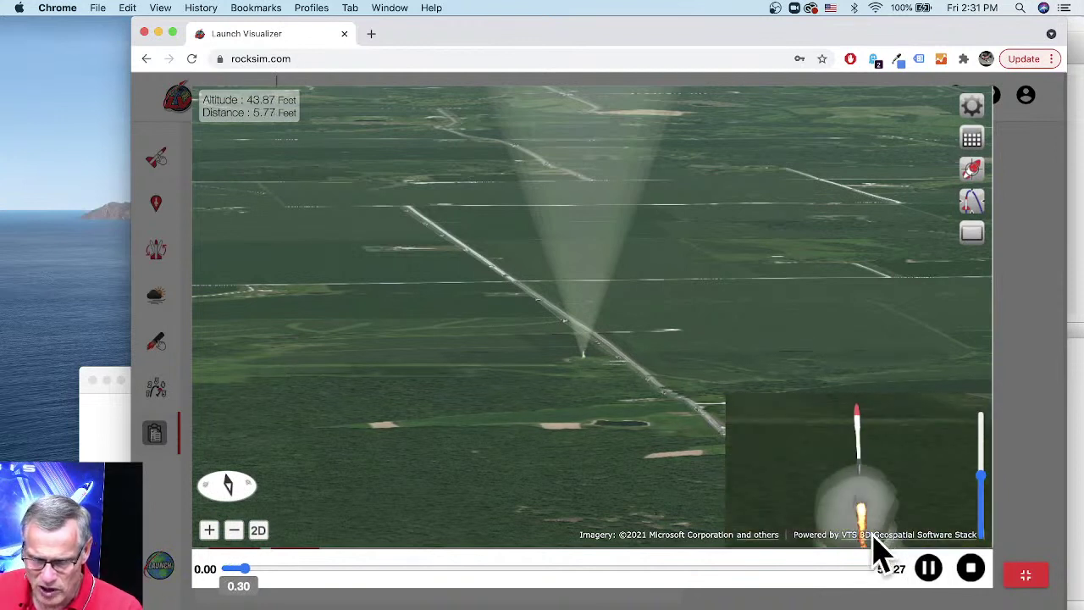
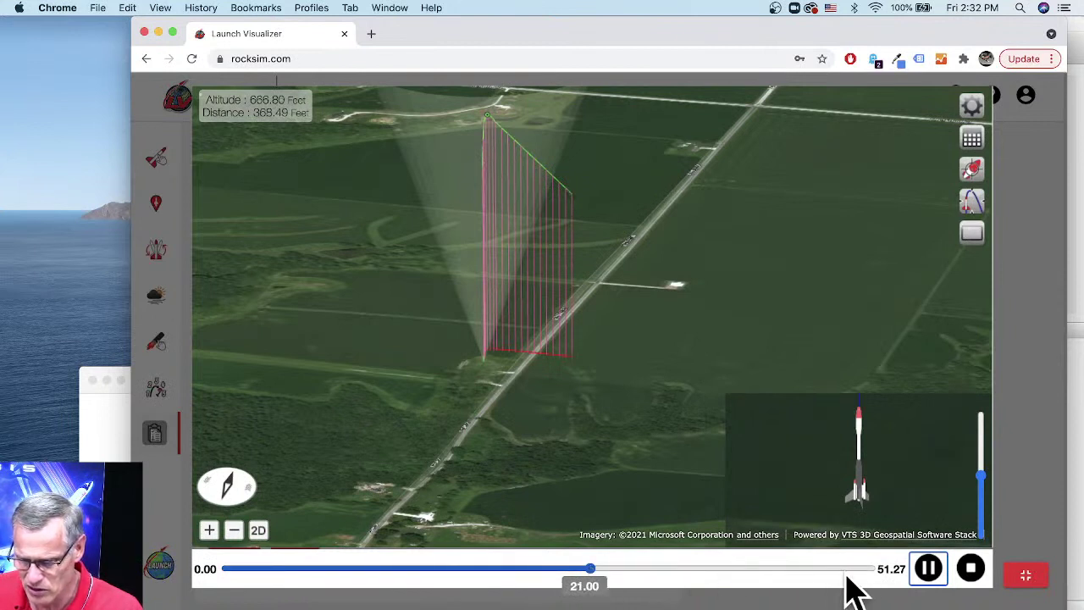
pyautogui.press('space')
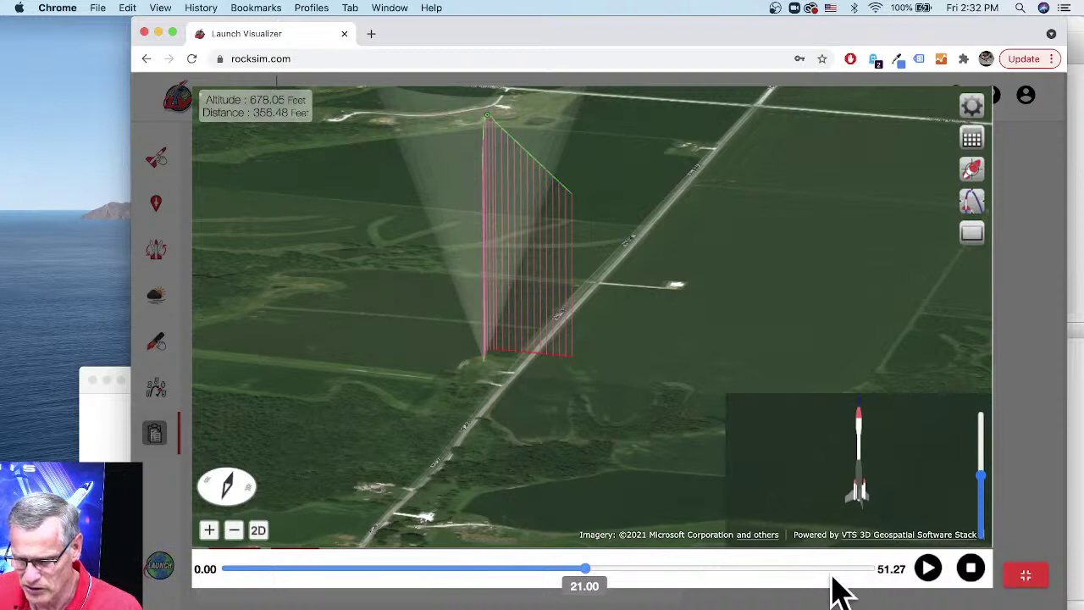
pyautogui.click(861, 570)
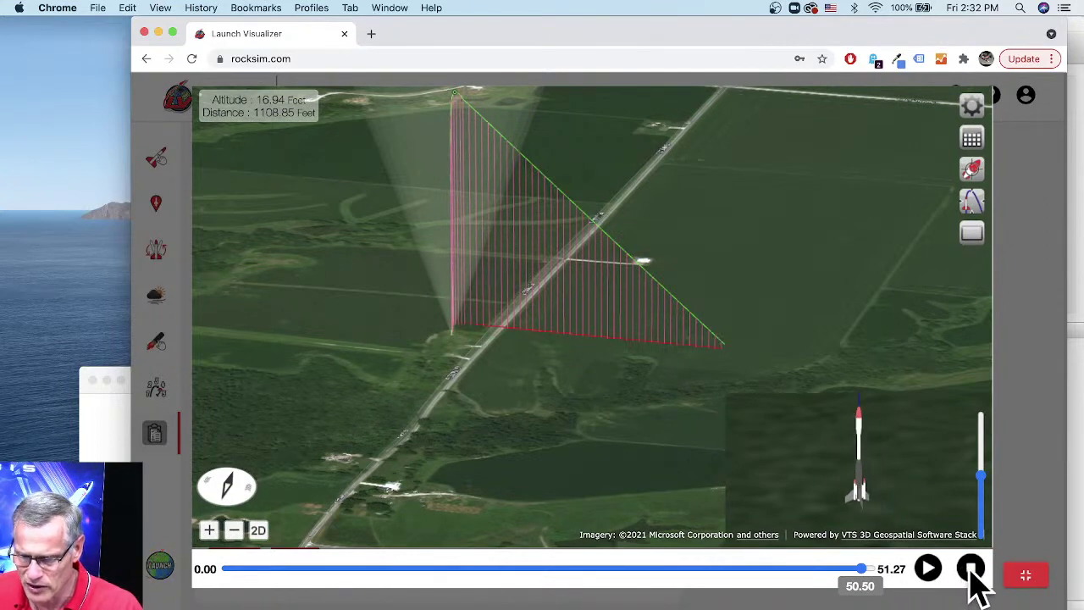
# Leave the full-screen flight profile, select simulation 13 (D16-8), and open the sharing options for it.
pyautogui.click(1023, 578)
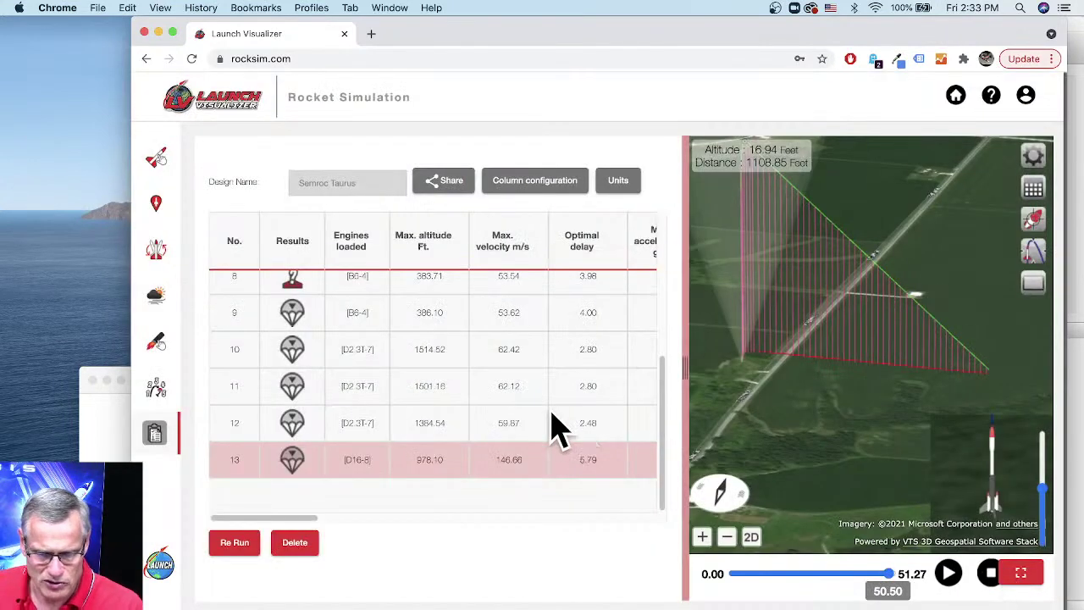
pyautogui.click(445, 191)
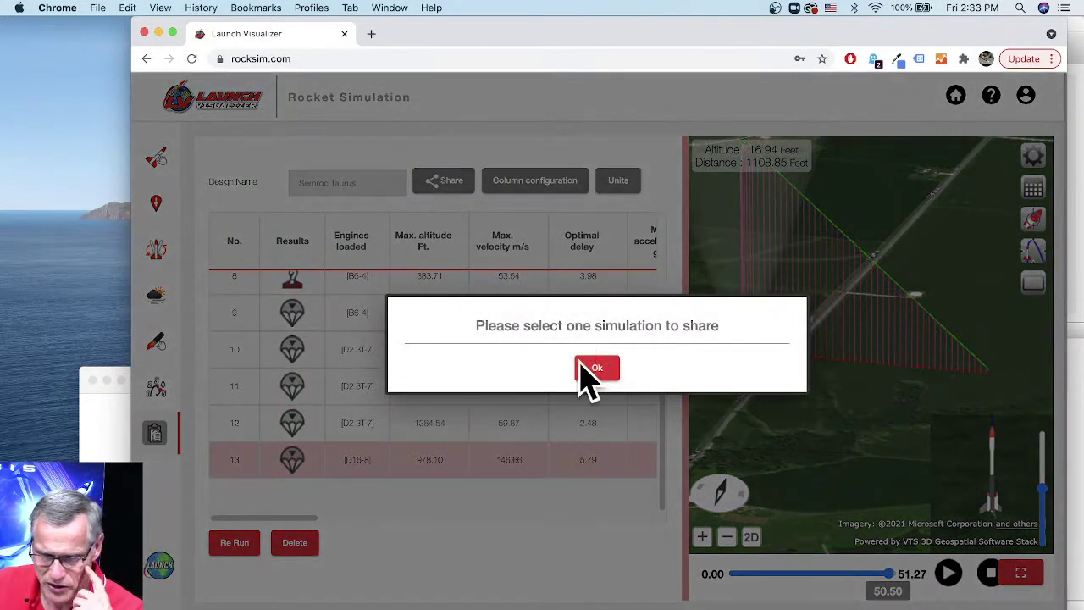
pyautogui.click(607, 370)
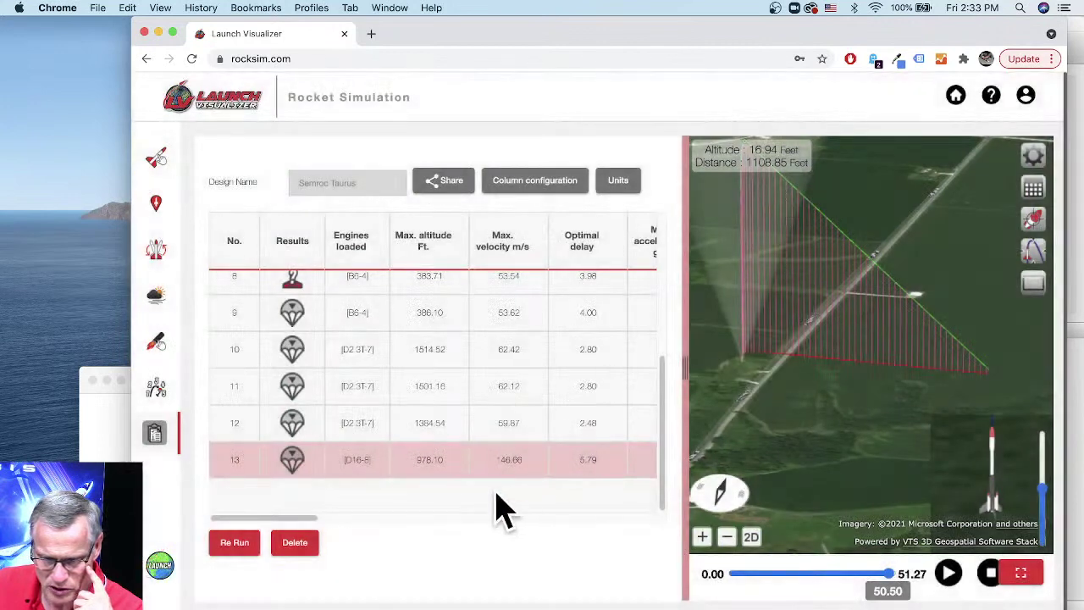
pyautogui.click(288, 436)
pyautogui.click(296, 465)
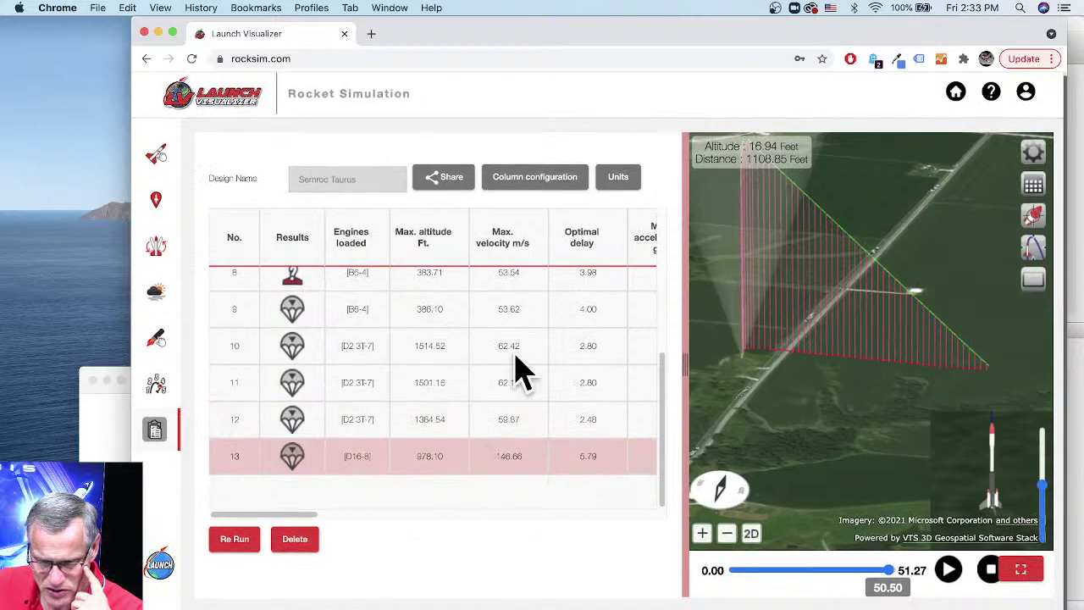
pyautogui.click(449, 186)
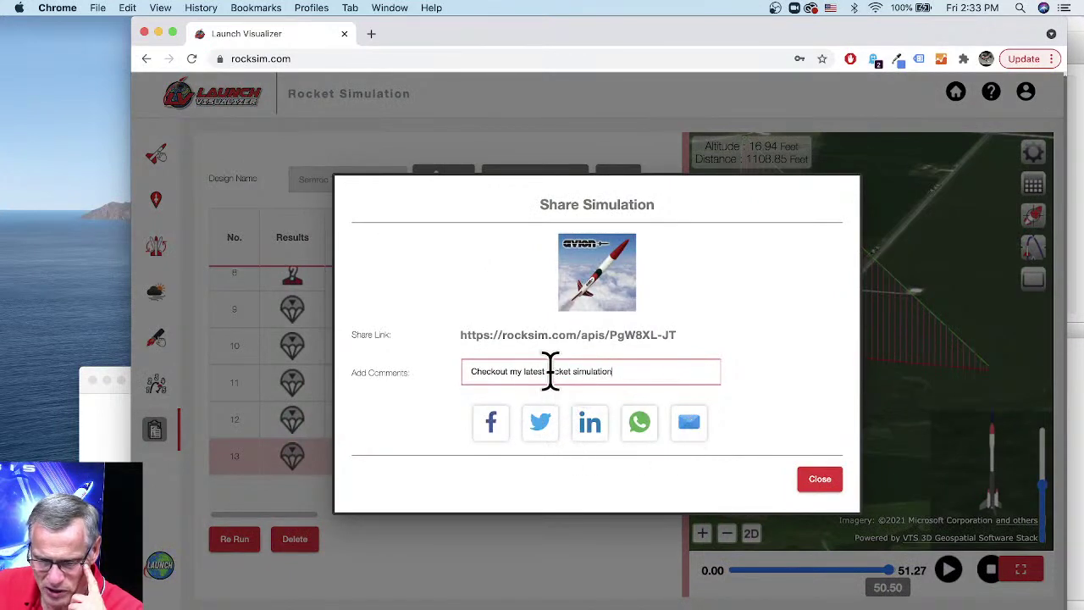
# Share the simulation to Facebook and log in with the saved account details.
pyautogui.click(467, 336)
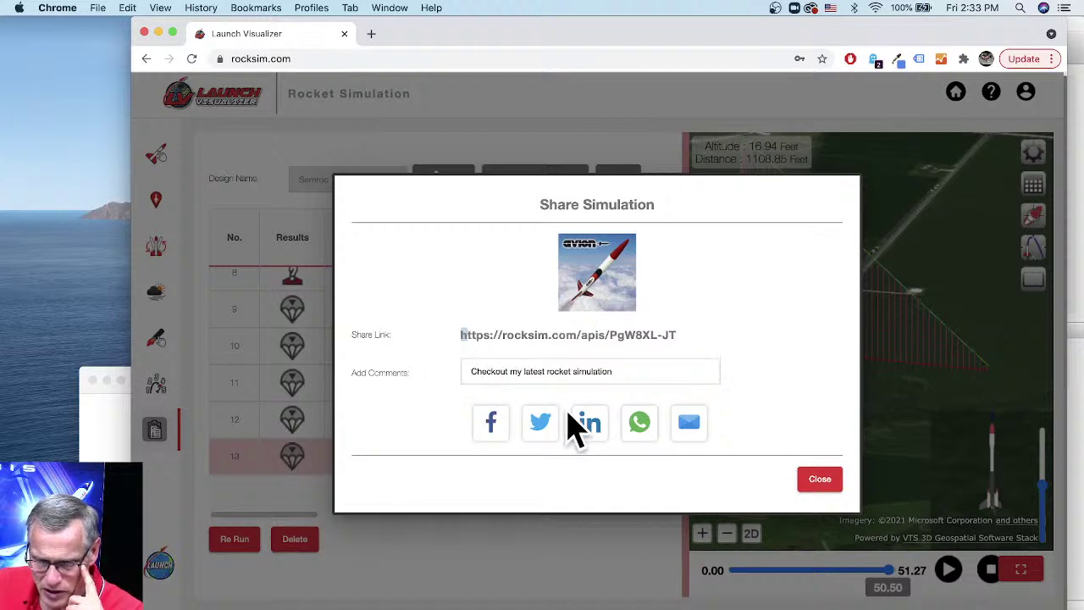
pyautogui.click(493, 423)
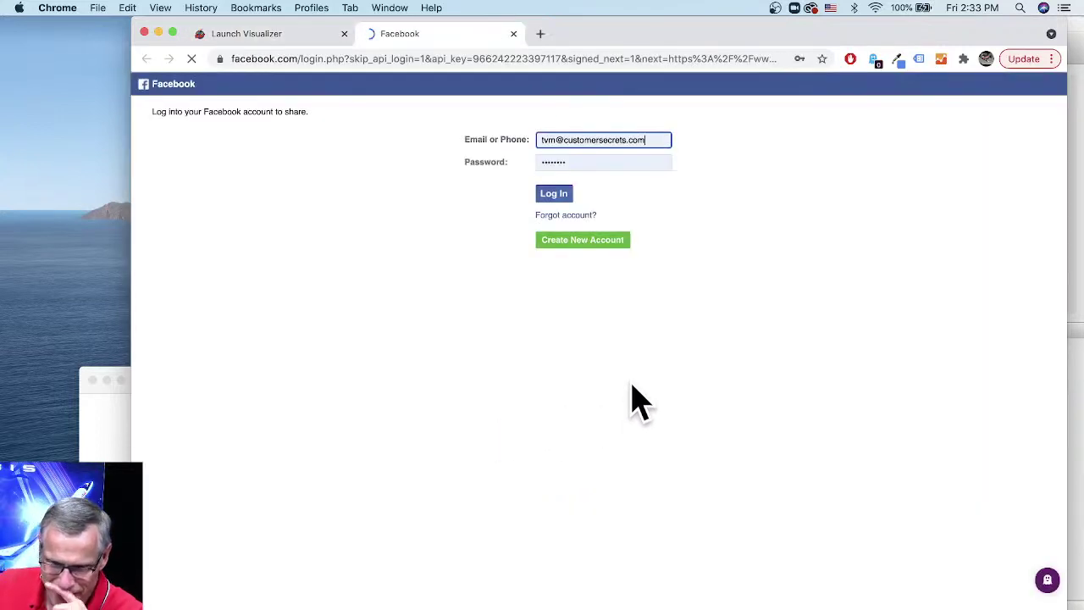
pyautogui.click(555, 197)
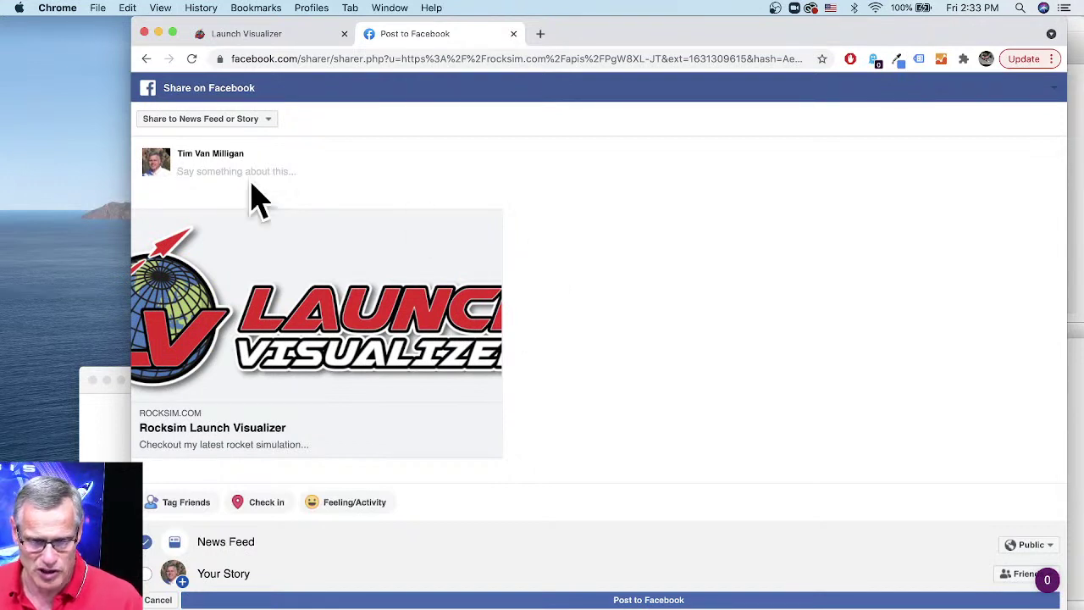
# Try to post the simulation to the managed Apogee Components, Inc page with the text "Share of the Semroc Taurus kit".
pyautogui.click(215, 123)
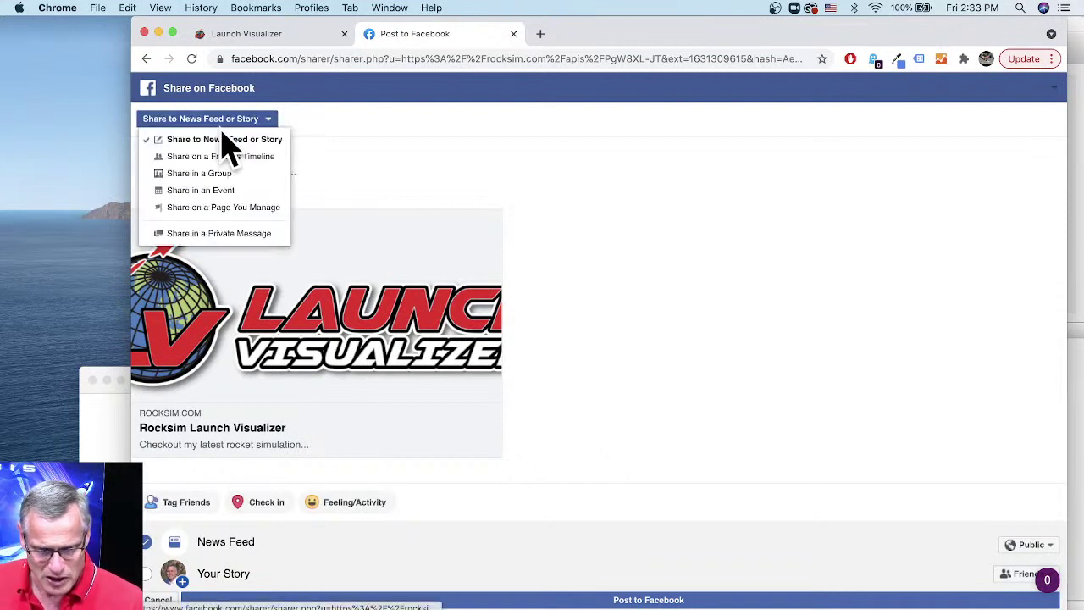
pyautogui.click(220, 209)
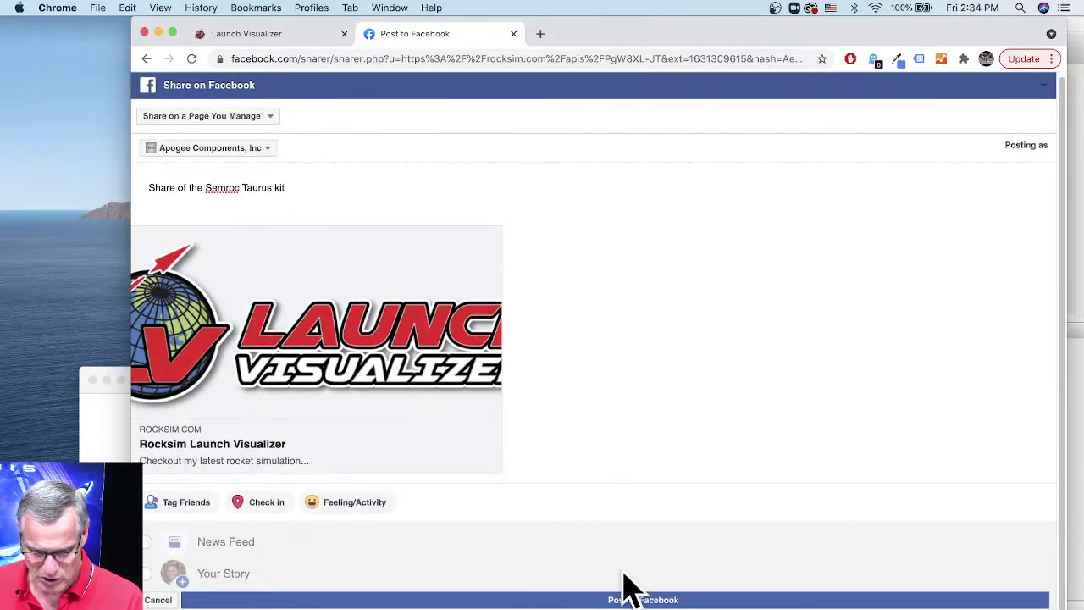
pyautogui.click(640, 600)
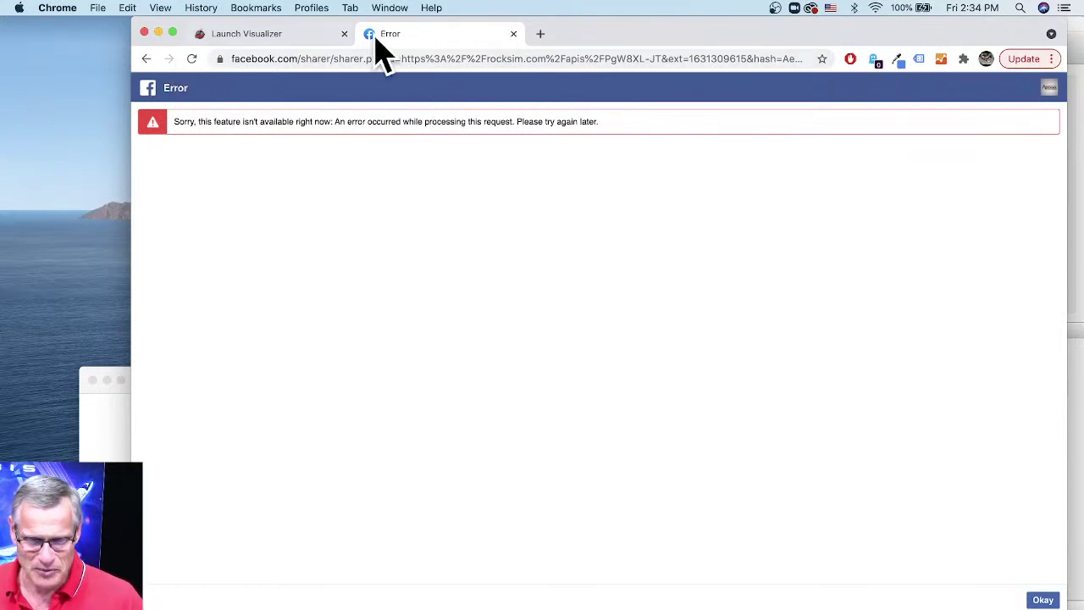
# Return to the Launch Visualizer page and copy the full share link of the simulation.
pyautogui.click(293, 34)
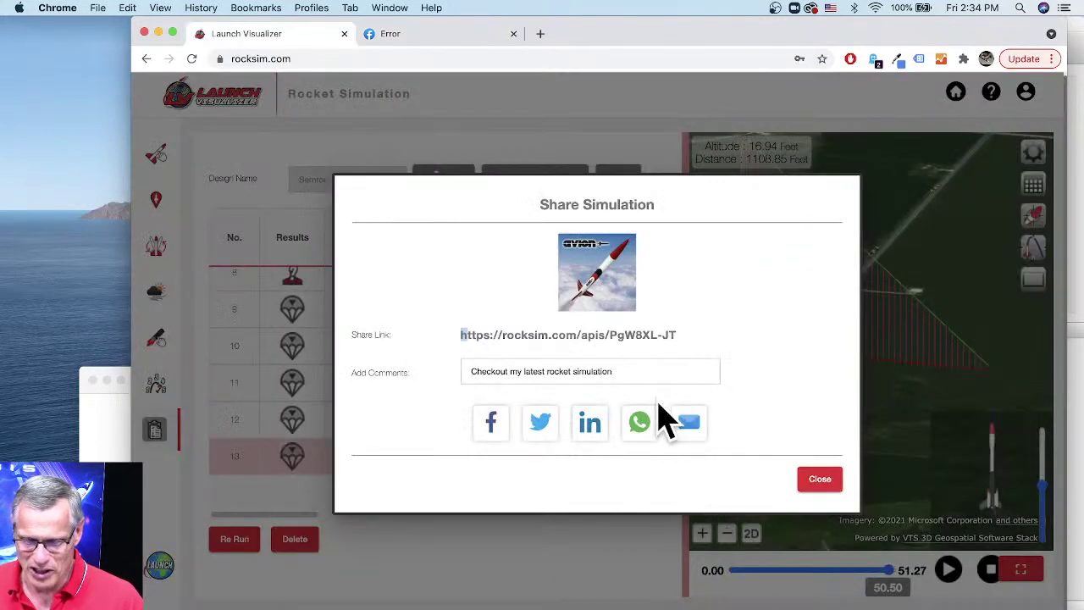
pyautogui.click(703, 379)
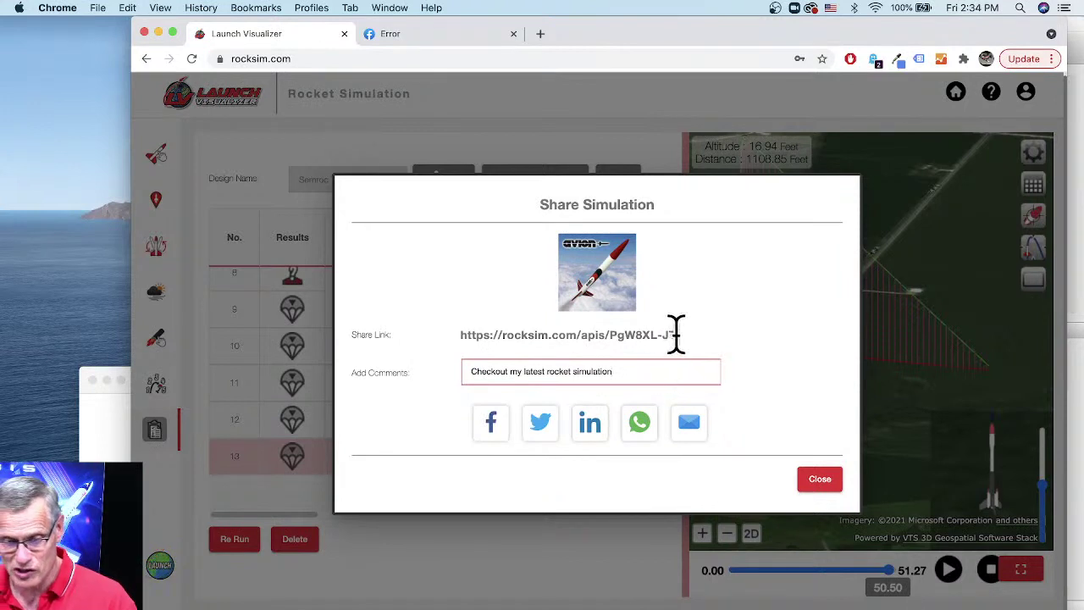
pyautogui.moveTo(675, 334); pyautogui.dragTo(532, 335)
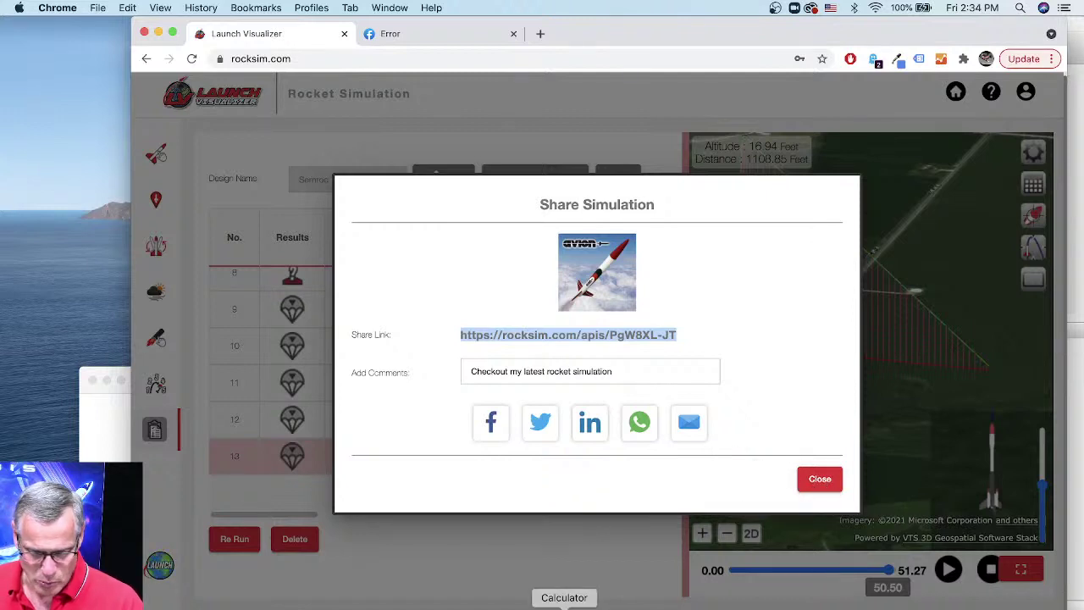
pyautogui.press('super+Tab')
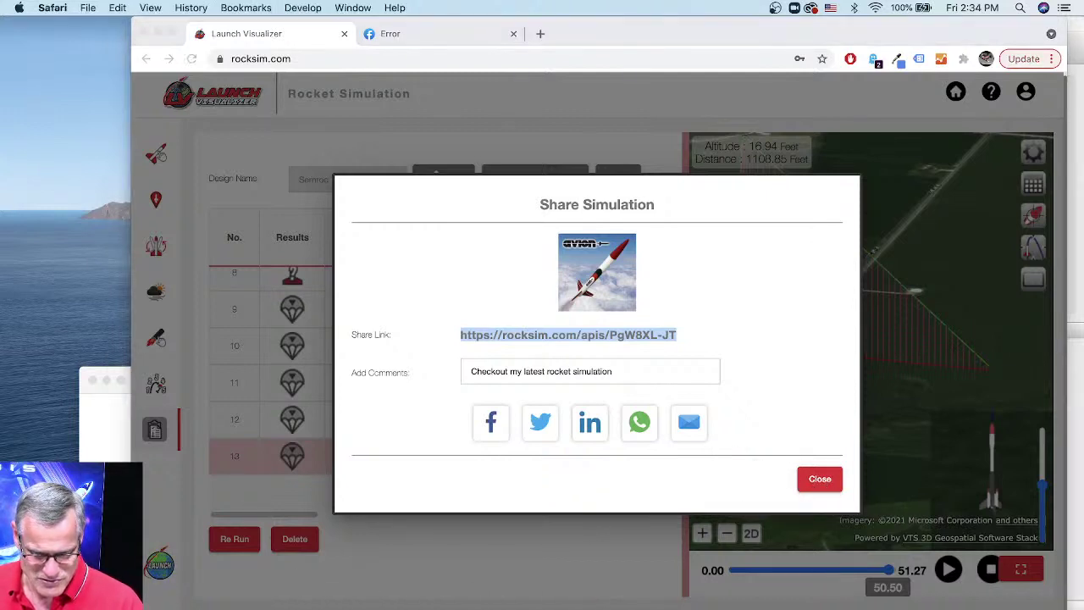
pyautogui.moveTo(772, 385); pyautogui.dragTo(805, 19)
pyautogui.click(645, 29)
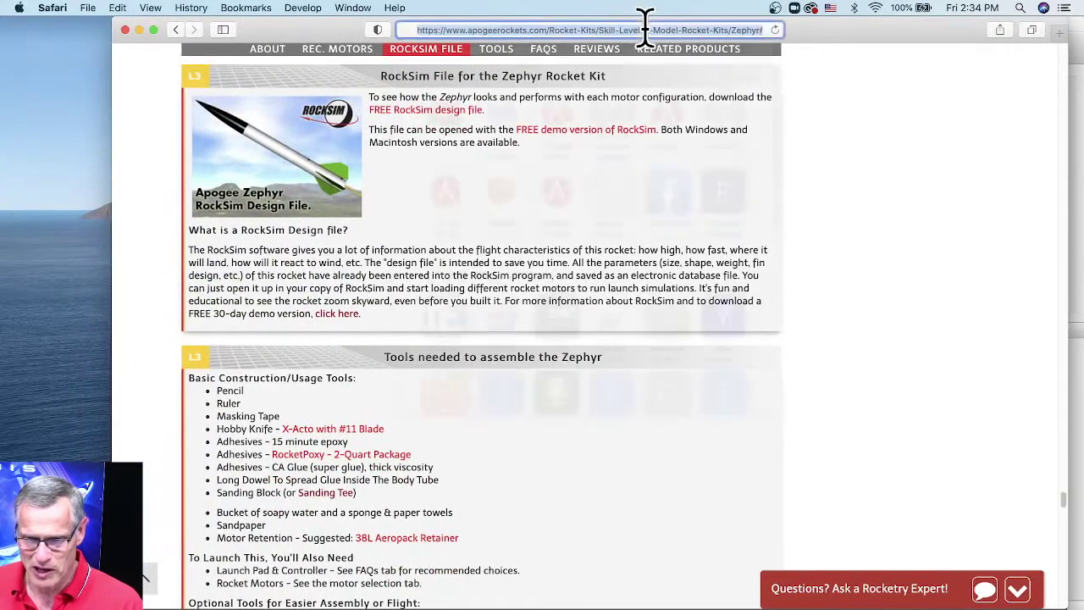
pyautogui.write('https://rocksim.com/apis/PgW8XL-JT')
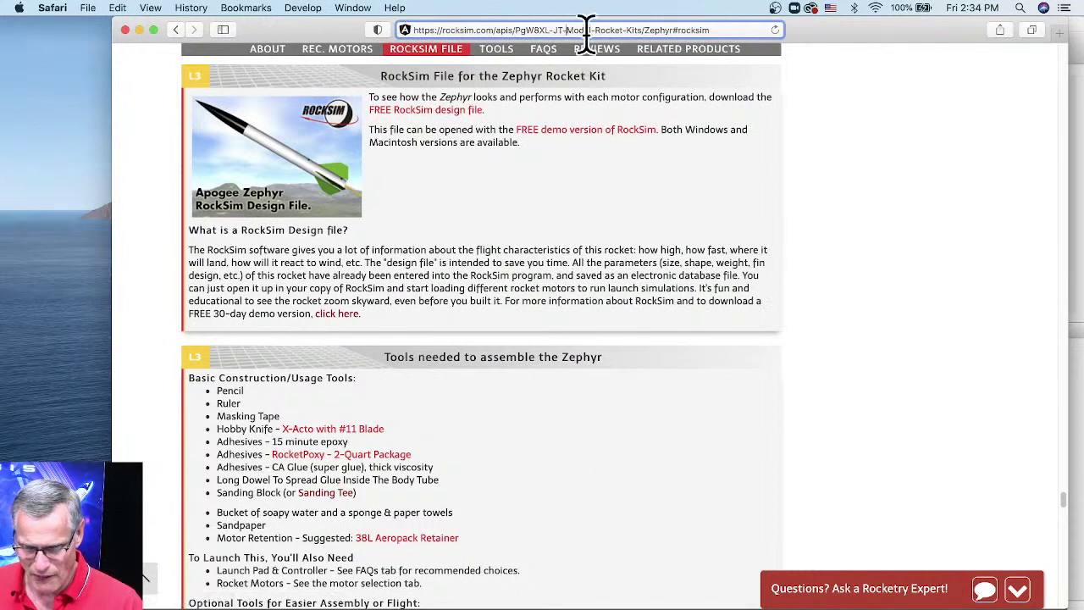
pyautogui.press('super+a')
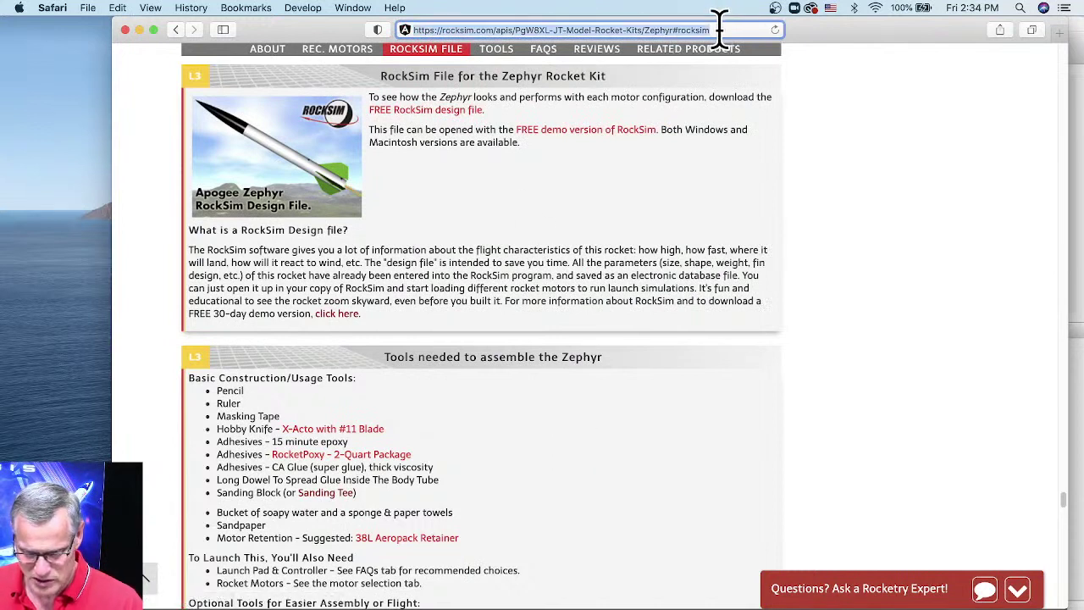
pyautogui.write('https://rocksim.com/apis/PgW8XL-JT')
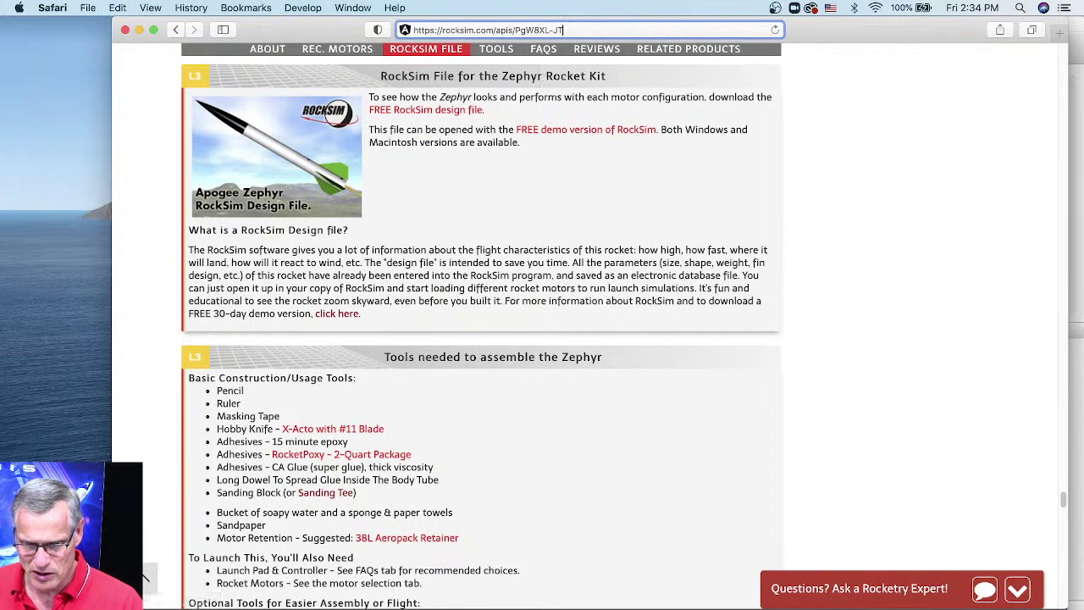
pyautogui.press('Return')
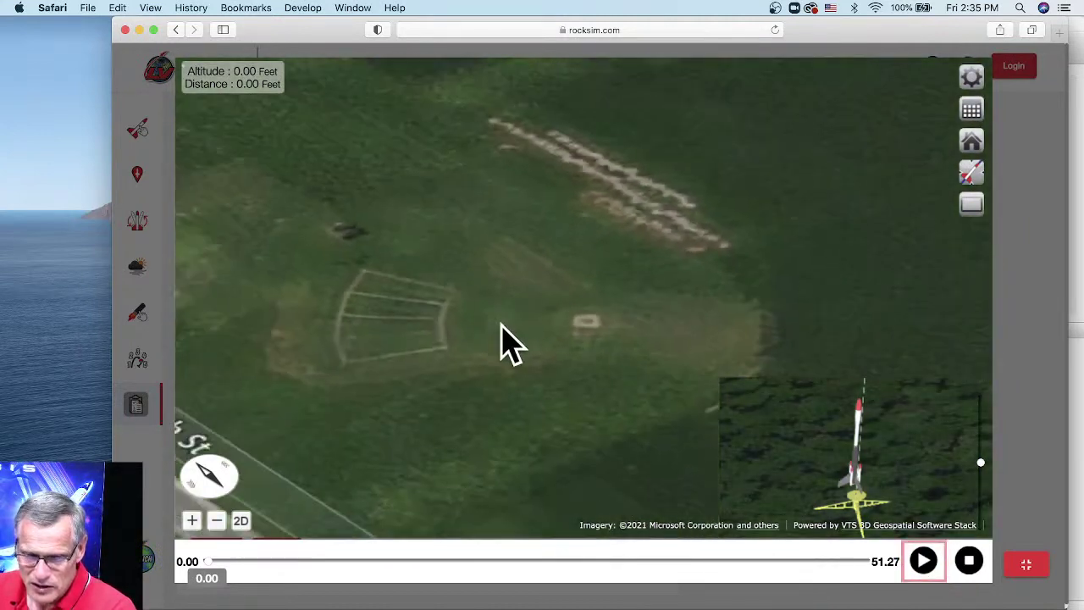
# Change the camera of the shared flight profile from the launch-site view to the rocket with its flight path.
pyautogui.click(971, 142)
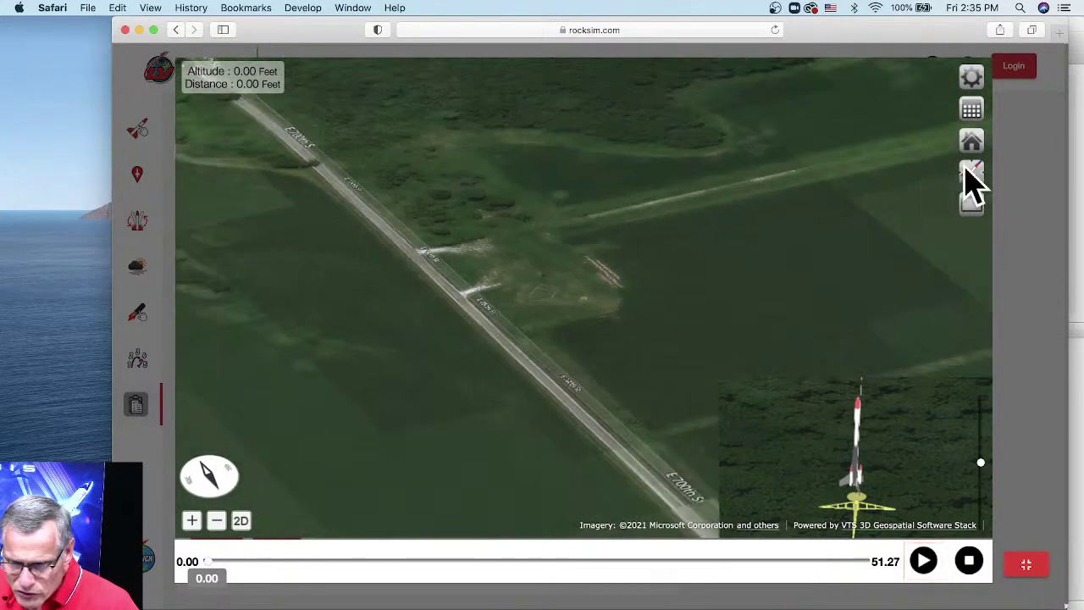
pyautogui.click(973, 144)
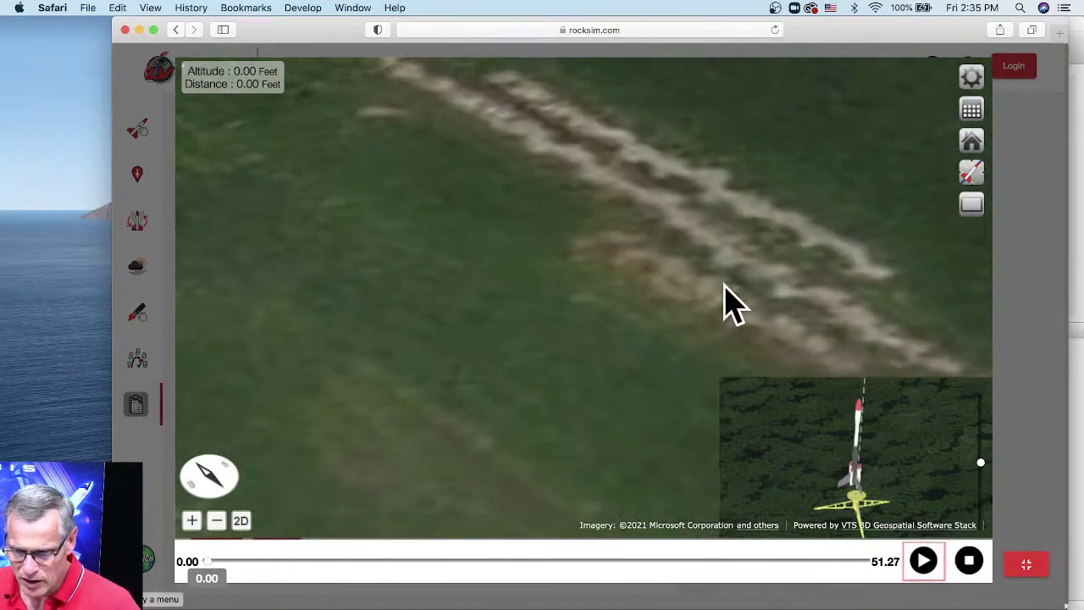
pyautogui.click(973, 173)
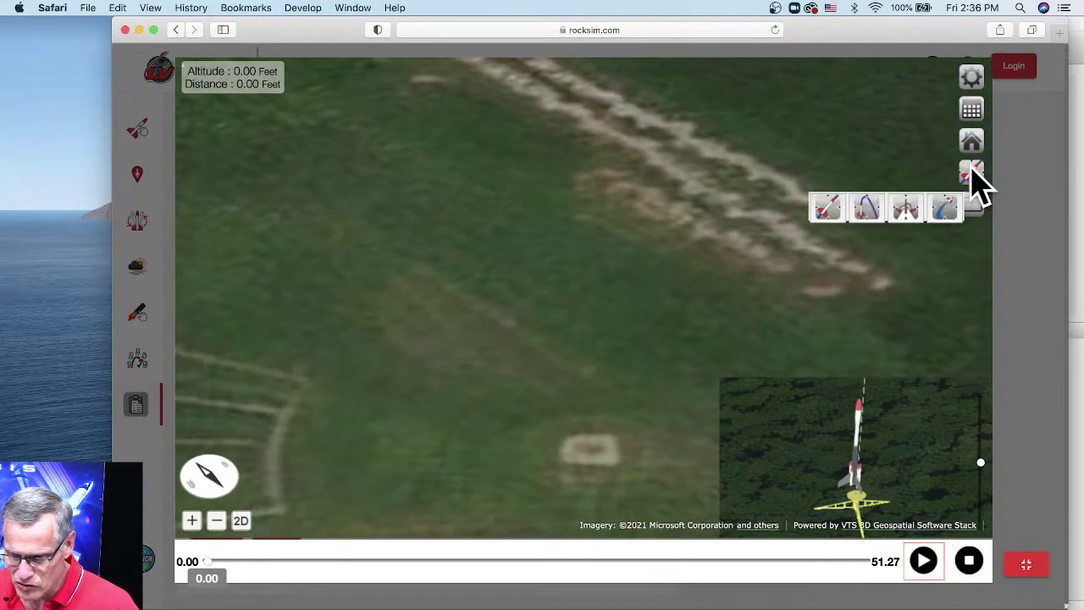
pyautogui.click(859, 211)
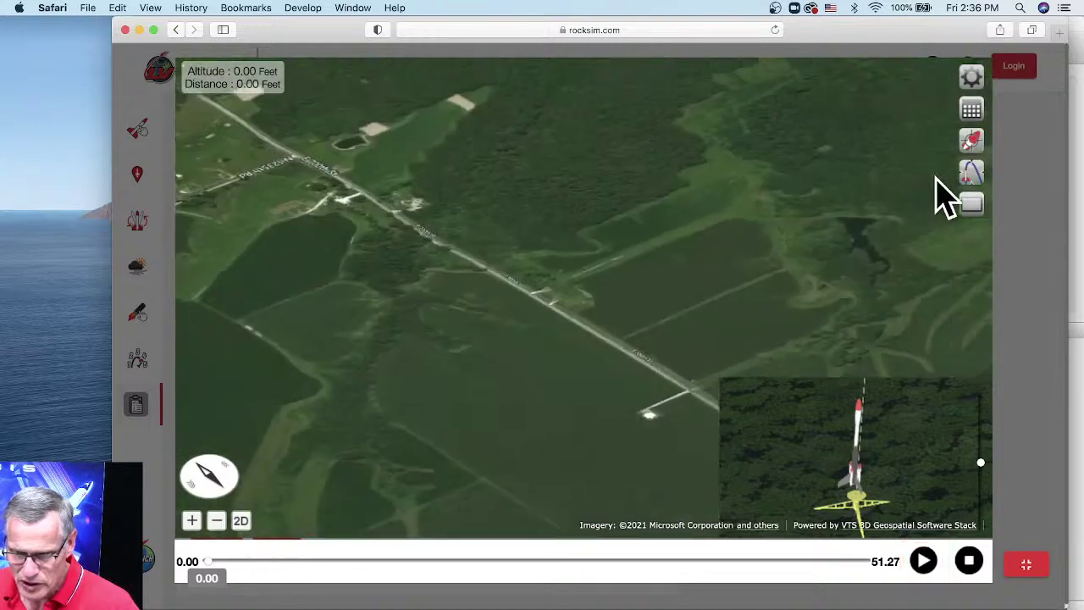
pyautogui.click(974, 147)
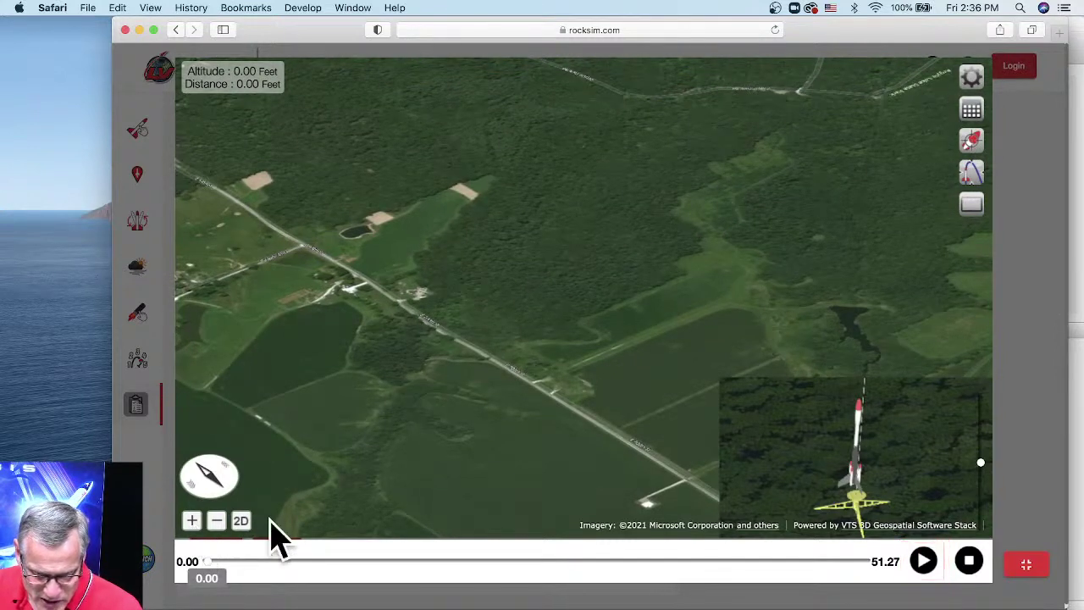
# Zoom the map to the fields around the launch site and play the shared flight.
pyautogui.click(192, 522)
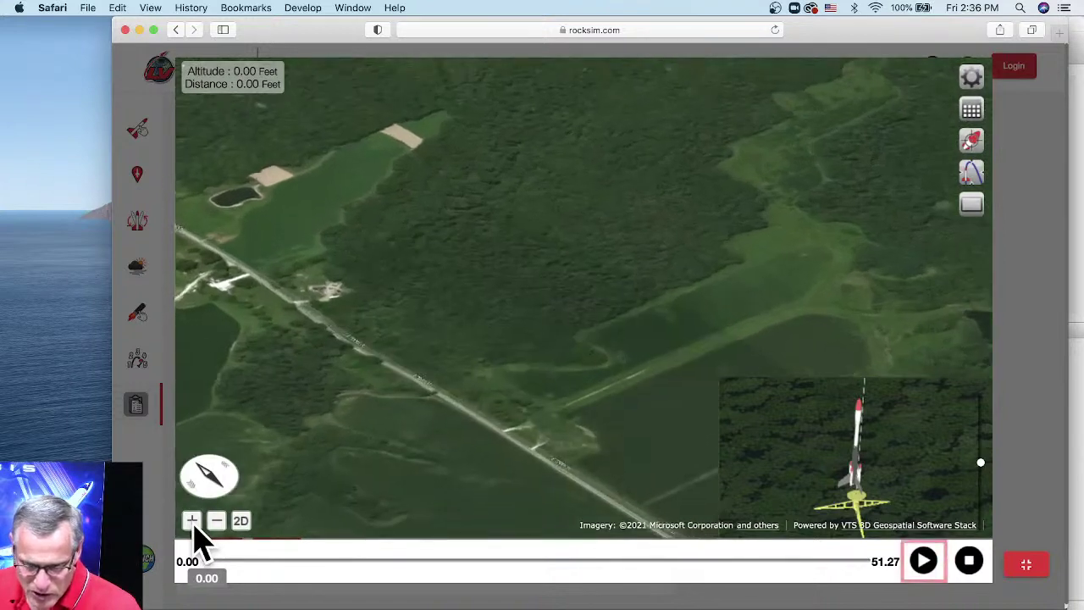
pyautogui.click(192, 521)
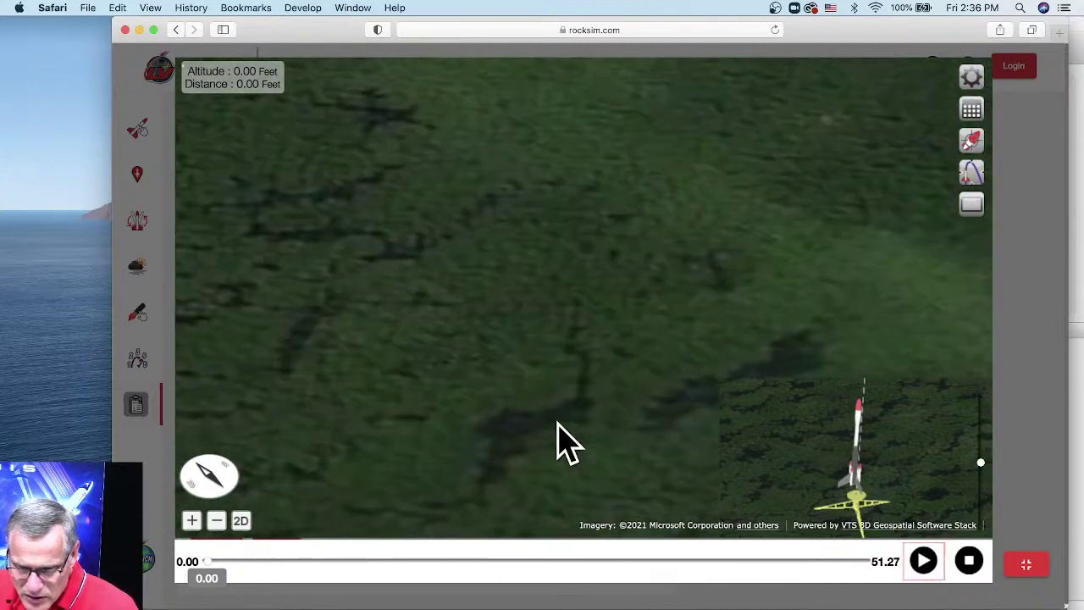
pyautogui.click(217, 521)
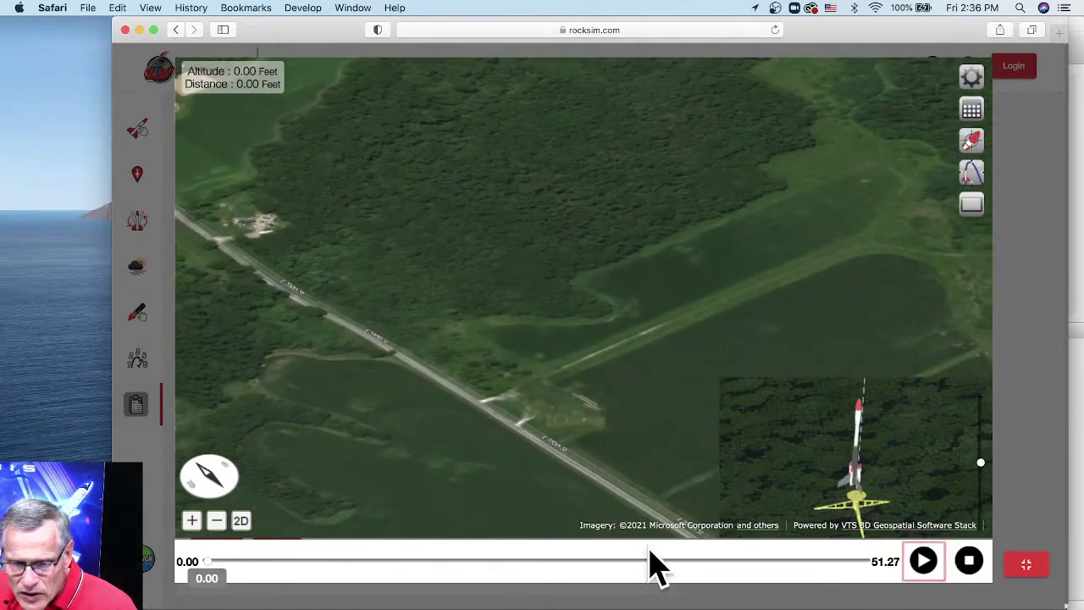
pyautogui.click(921, 560)
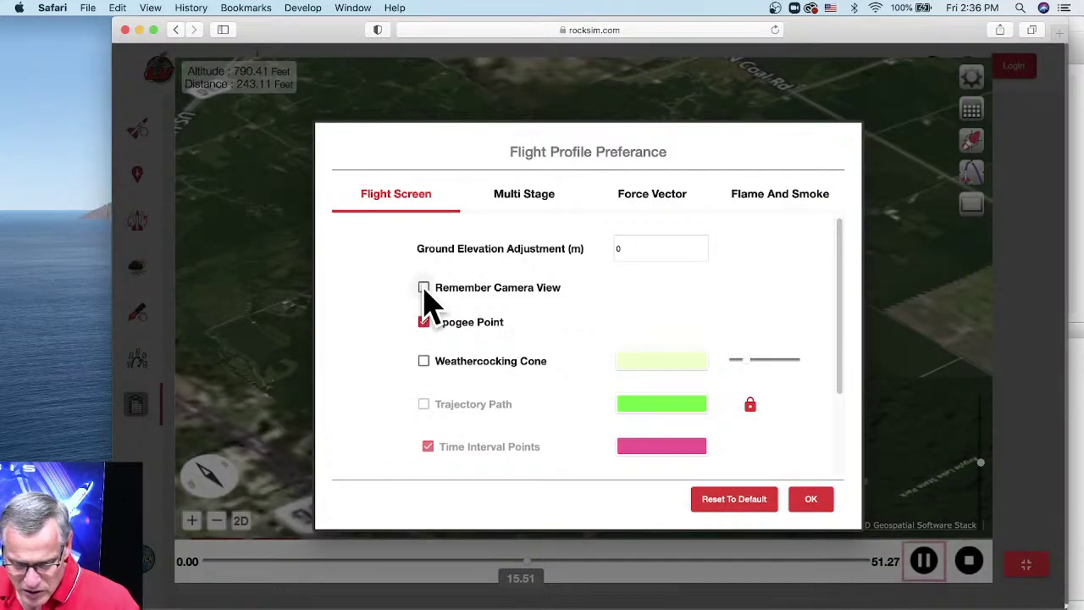
# Apply flight profile preferences with Remember Camera View, Weathercocking Cone, Display Flame, Thrust Smoke and Tracking Smoke enabled.
pyautogui.click(423, 288)
pyautogui.click(424, 361)
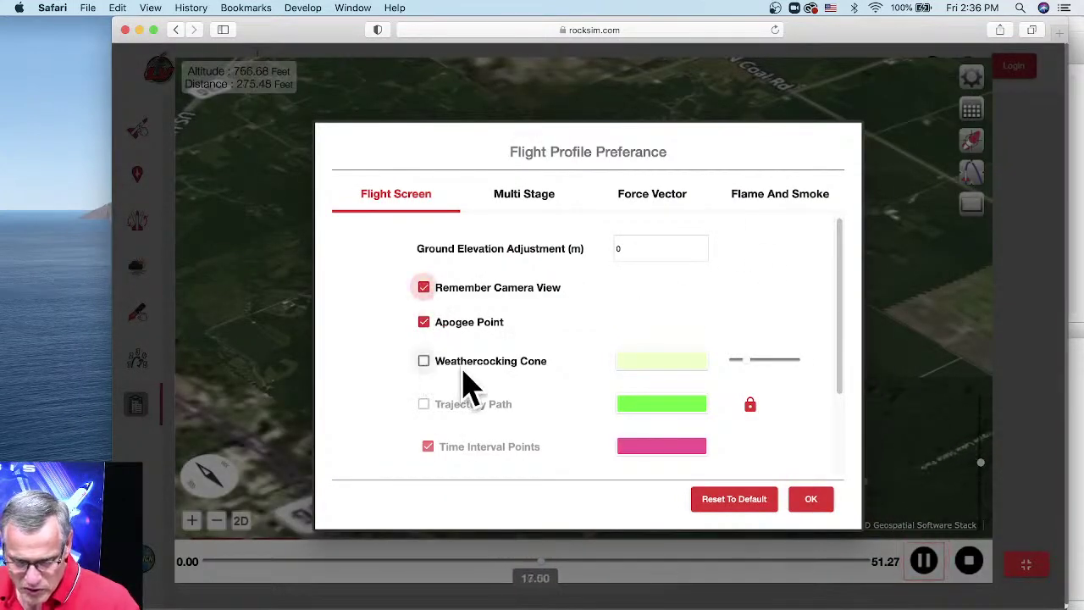
pyautogui.scroll(-4, 508, 402)
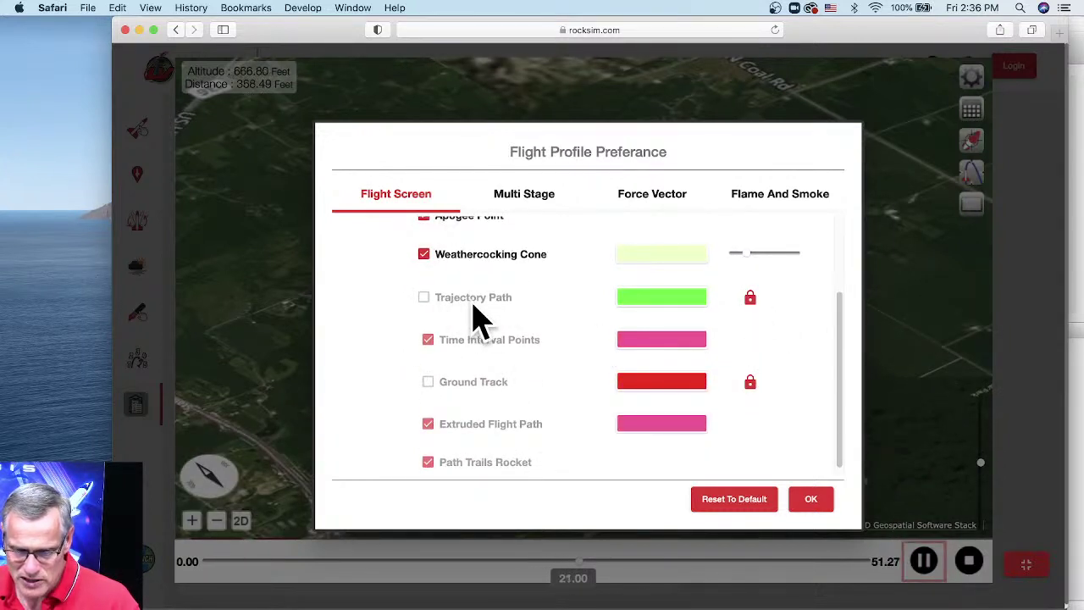
pyautogui.click(763, 201)
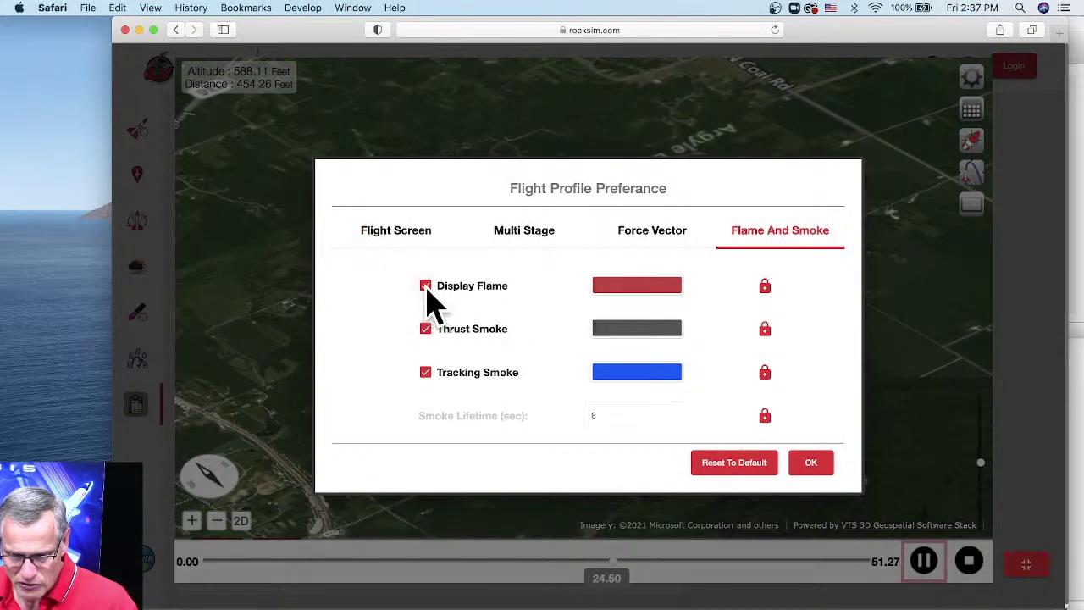
pyautogui.click(425, 325)
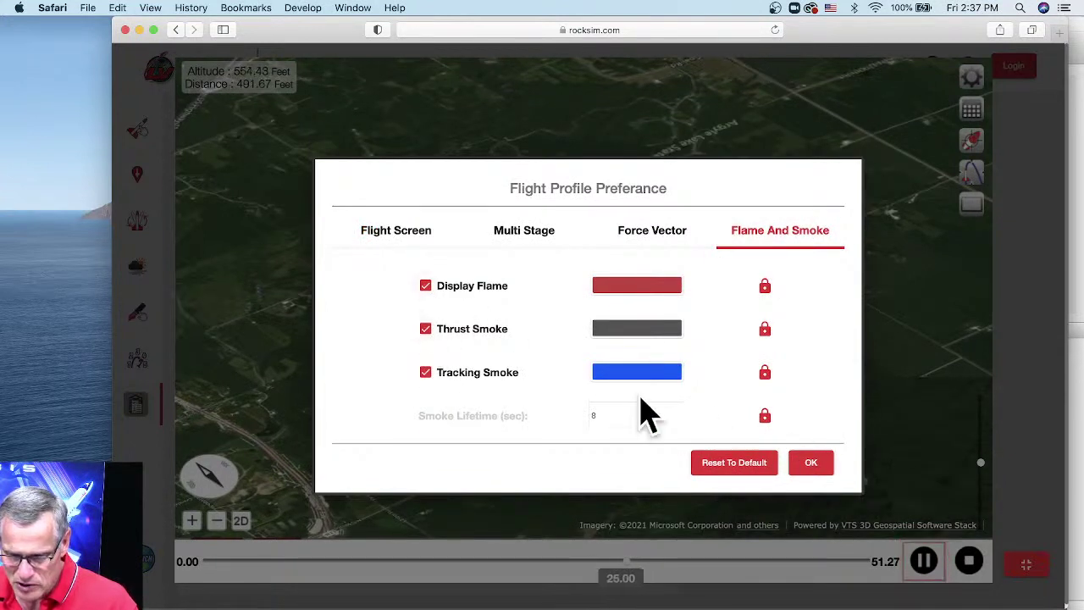
pyautogui.click(819, 468)
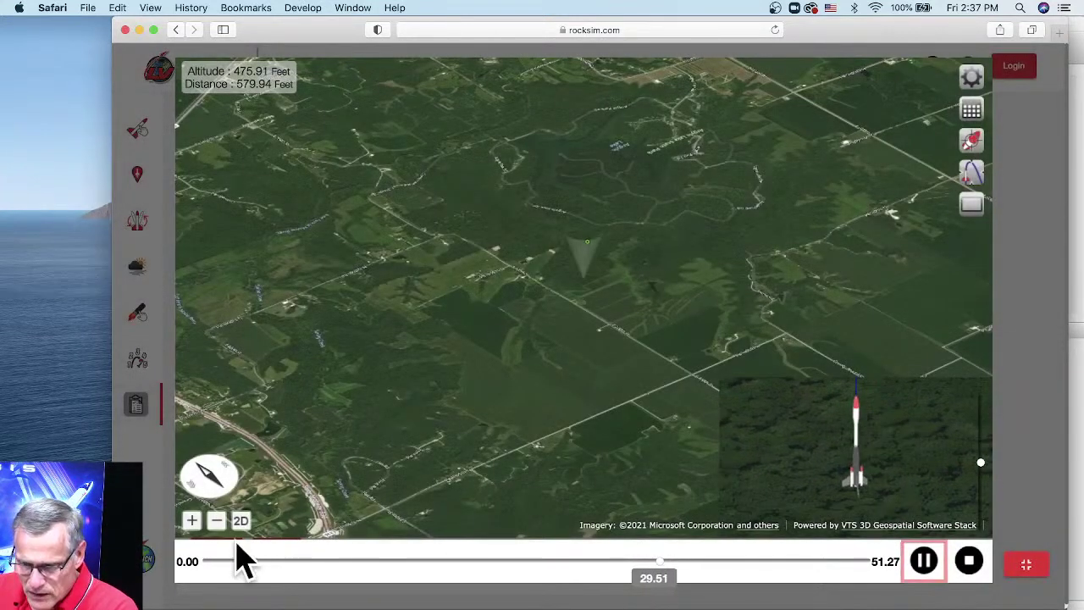
# Zoom in on the weathercocking cone above the launch site while the flight plays.
pyautogui.click(191, 521)
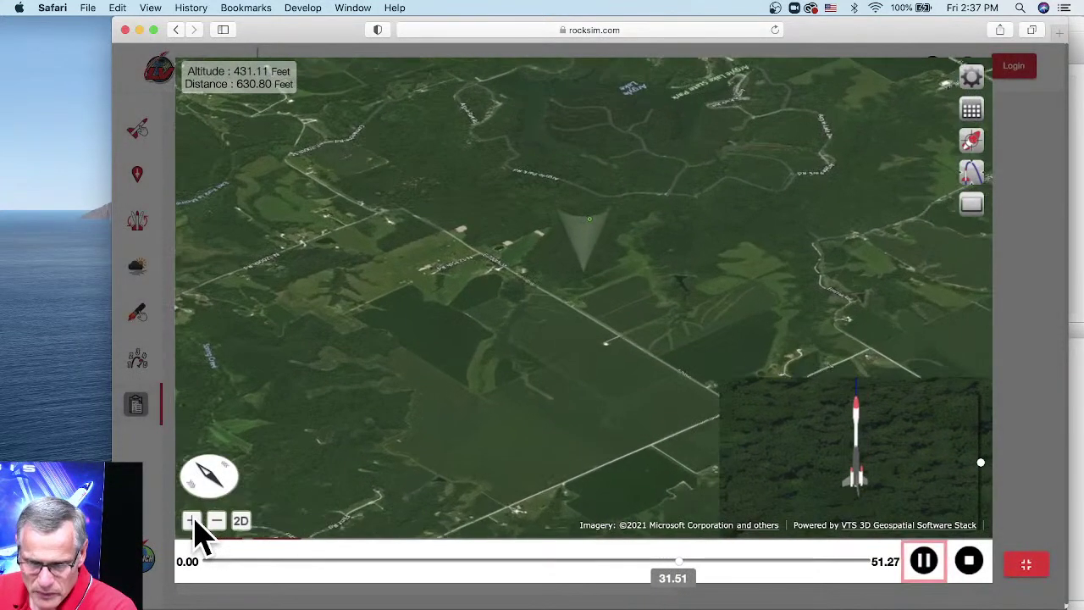
pyautogui.click(191, 521)
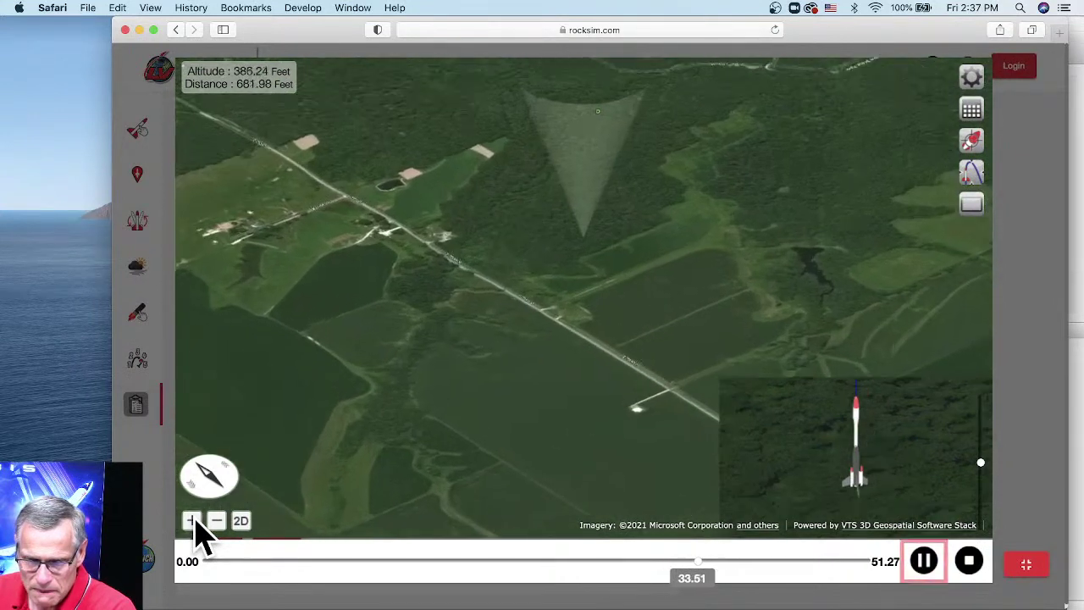
pyautogui.click(191, 521)
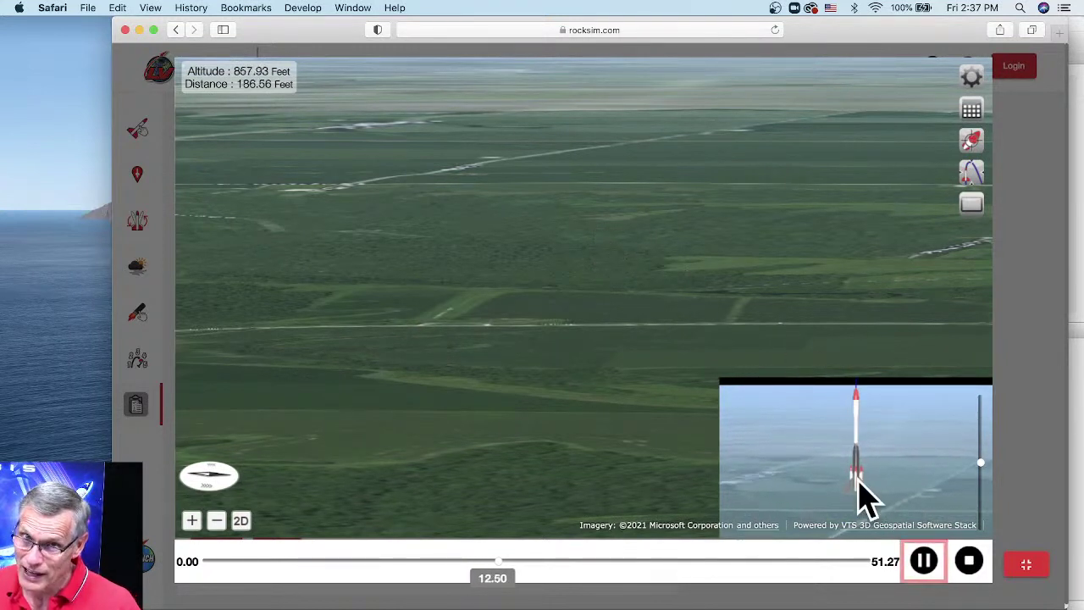
# Leave full screen to look at the simulation table of the shared design, and return to the full-screen flight profile.
pyautogui.click(1027, 564)
pyautogui.click(1027, 562)
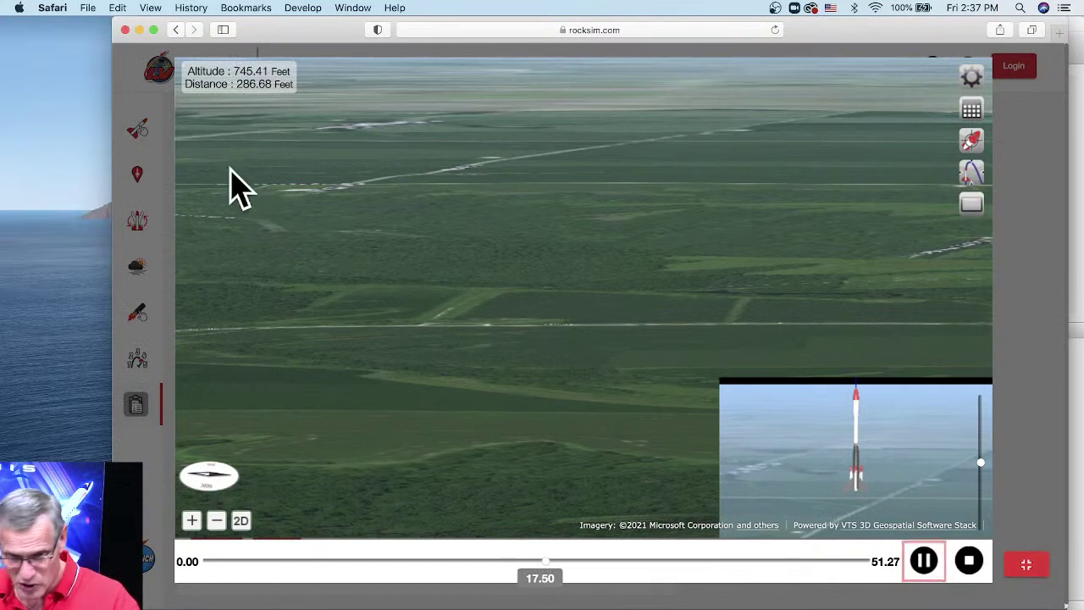
pyautogui.click(1029, 566)
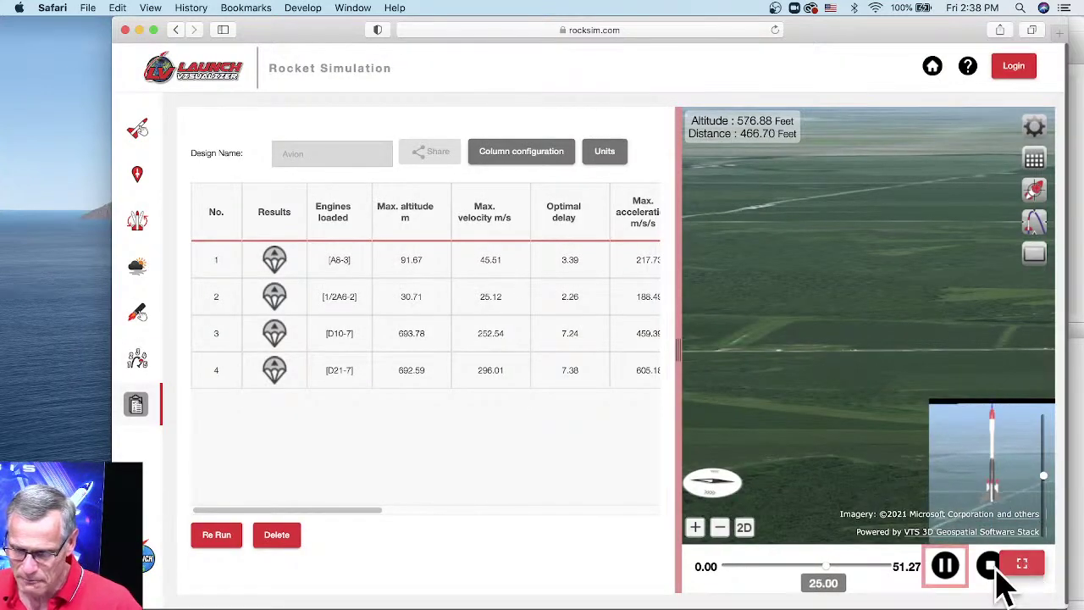
pyautogui.click(1012, 572)
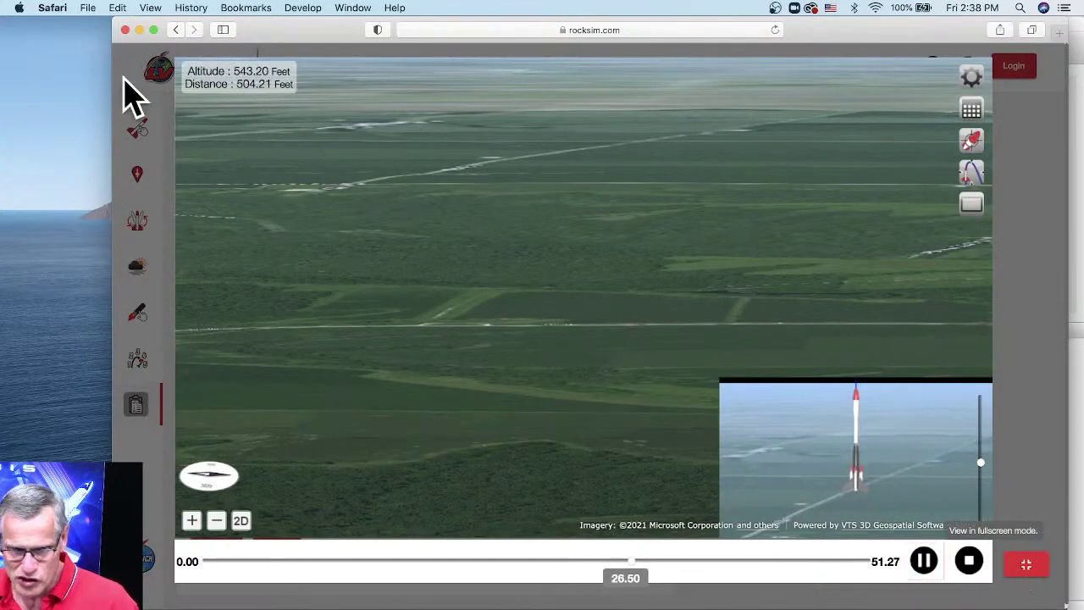
# Put away the Safari window and switch to the RockSim desktop application.
pyautogui.moveTo(254, 43); pyautogui.dragTo(235, 60)
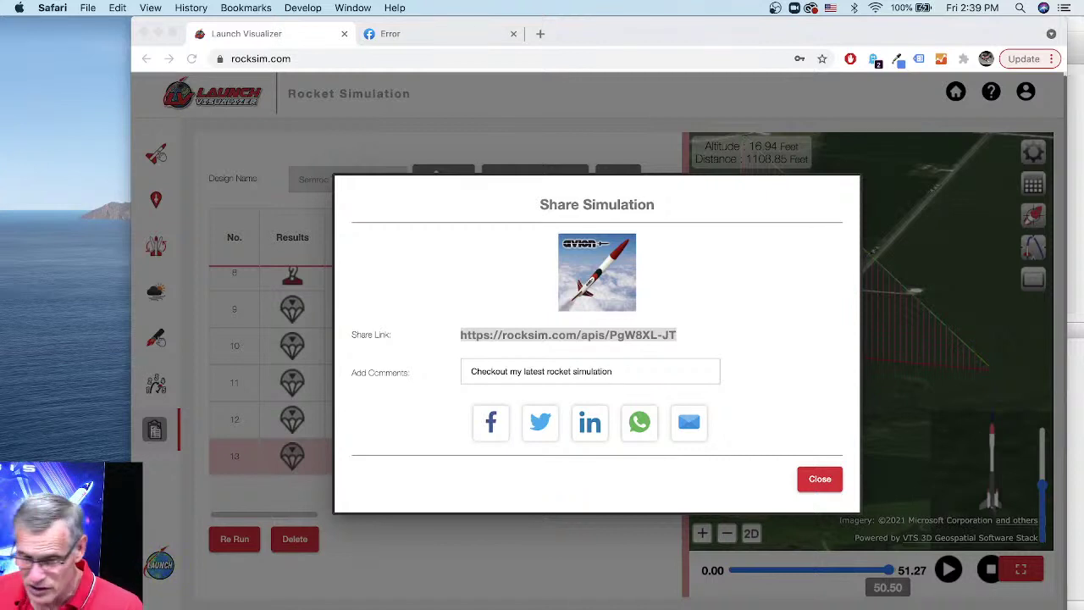
pyautogui.hotkey('ctrl', 'Down')
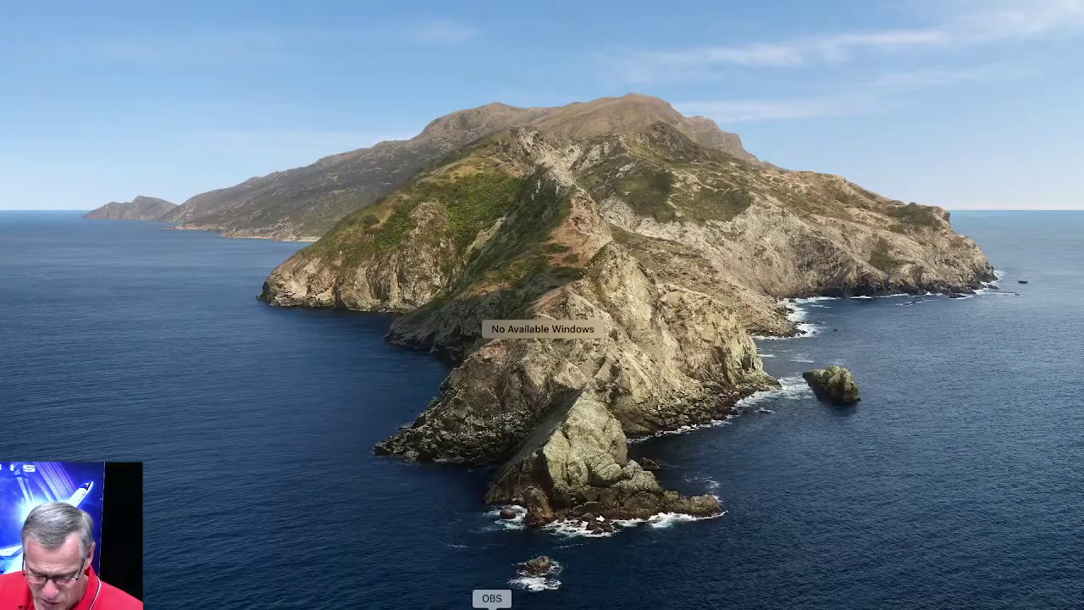
pyautogui.click(524, 605)
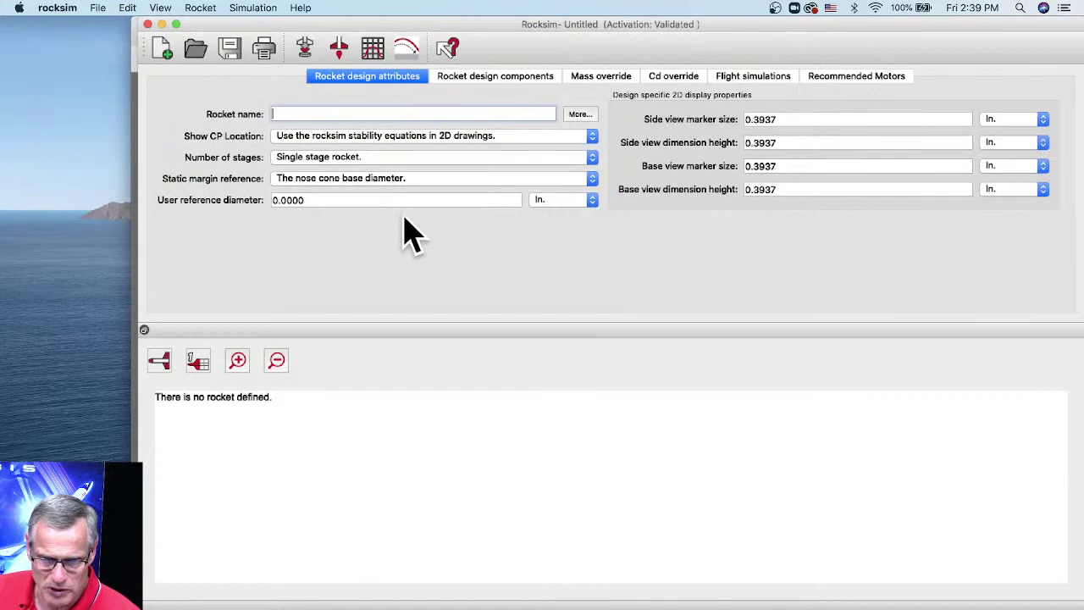
# Start opening a rocket design and browse from the DynaStar folder up to Designs and into the Apogee Components folder.
pyautogui.press('super+o')
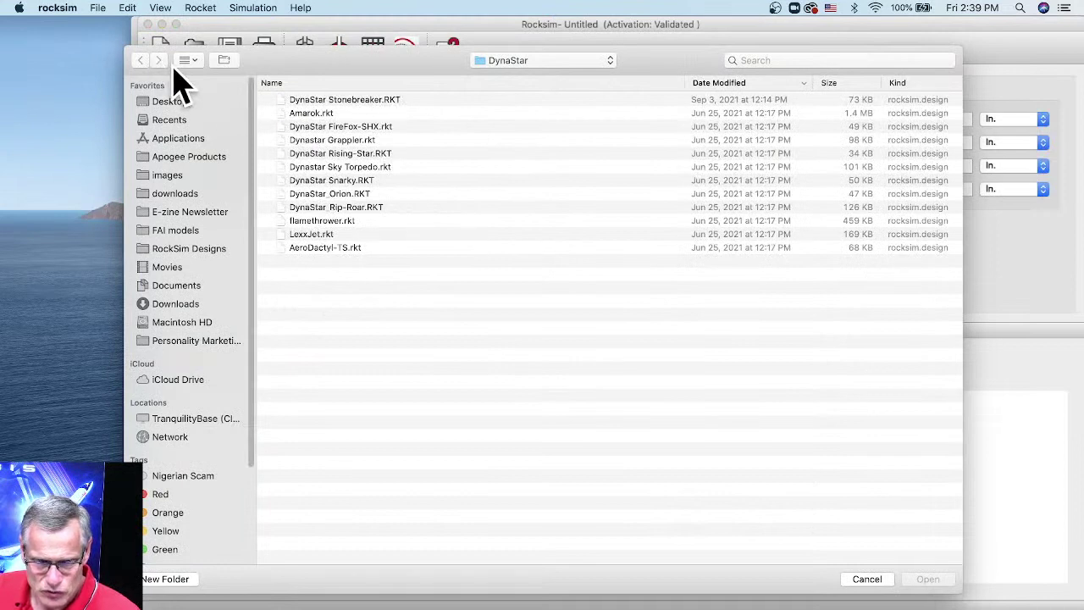
pyautogui.click(521, 61)
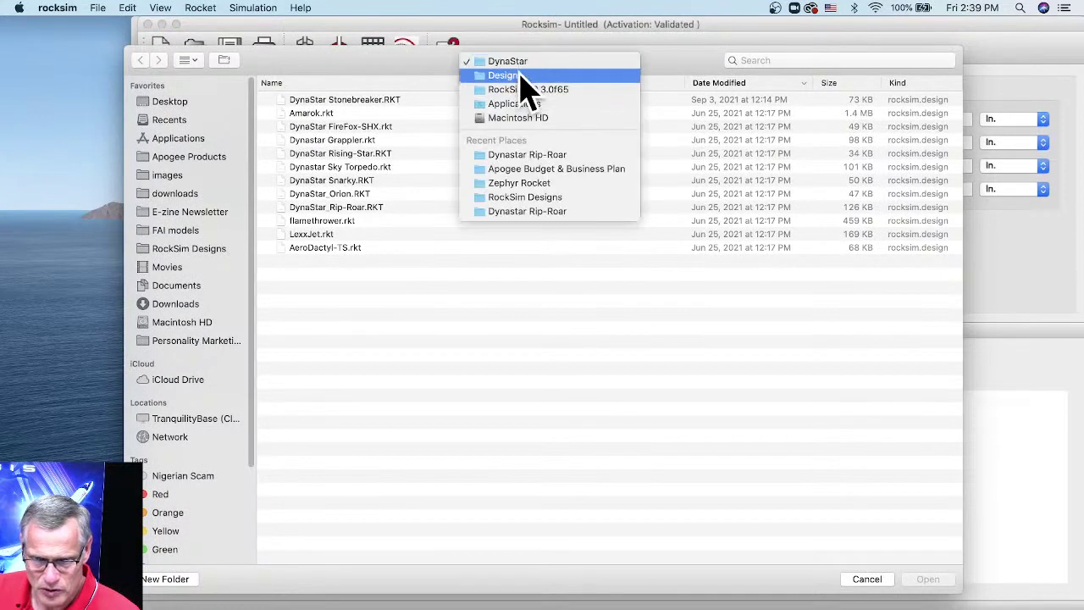
pyautogui.press('Escape')
pyautogui.press('super+Up')
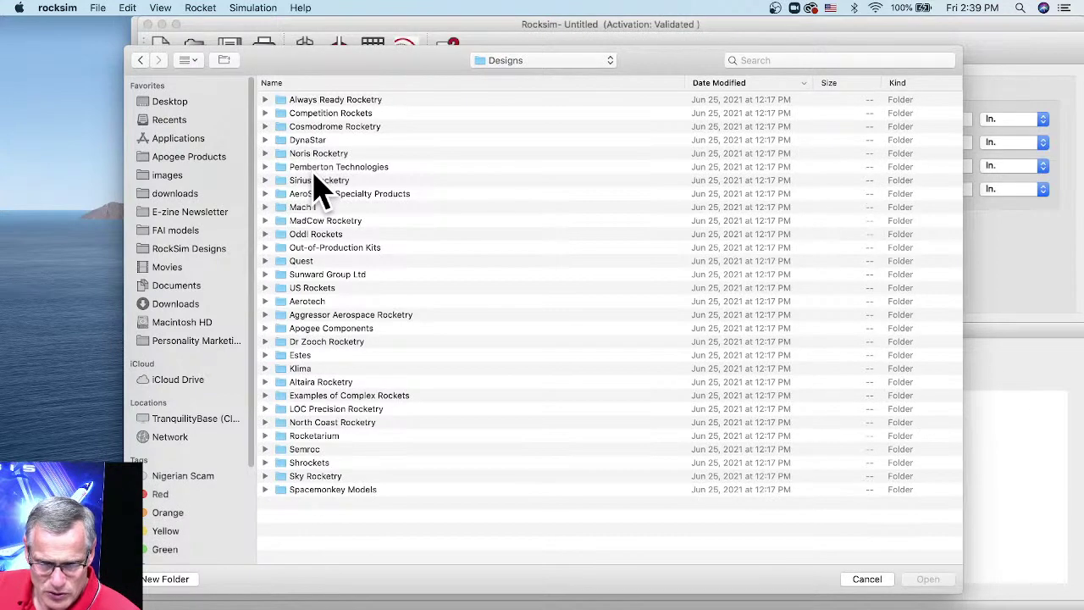
pyautogui.click(348, 332)
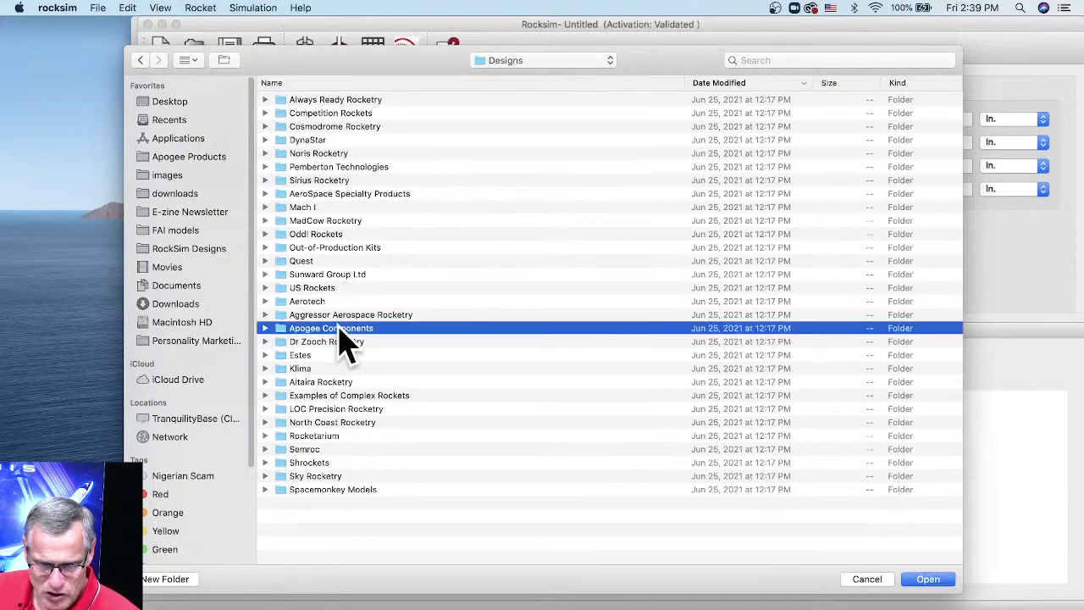
pyautogui.doubleClick(303, 332)
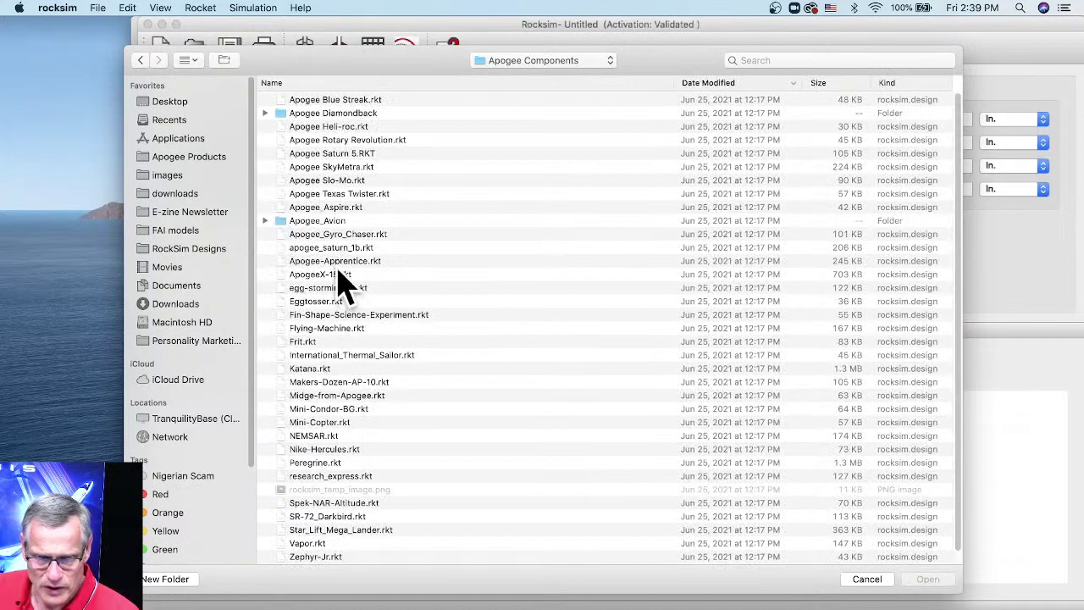
# Sort the Apogee Components designs by name and open Katana.rkt.
pyautogui.click(339, 84)
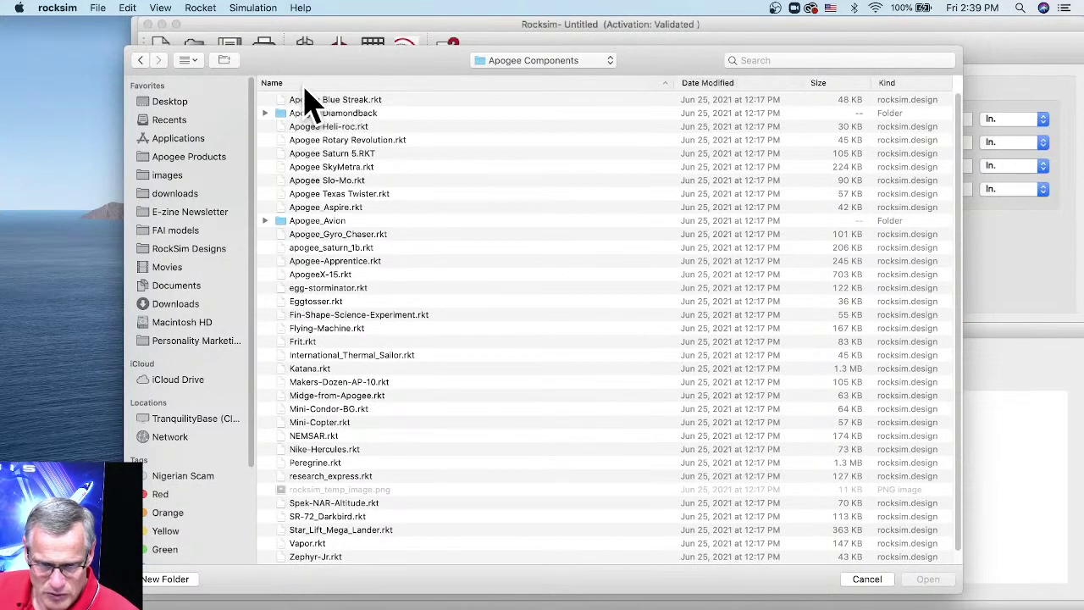
pyautogui.scroll(-1, 335, 373)
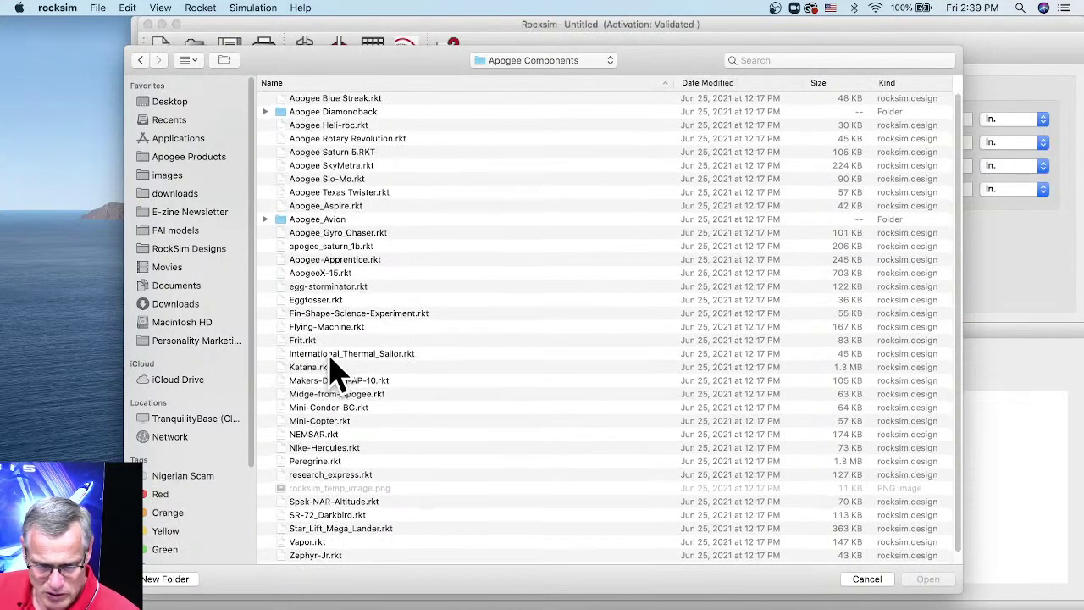
pyautogui.scroll(-1, 332, 373)
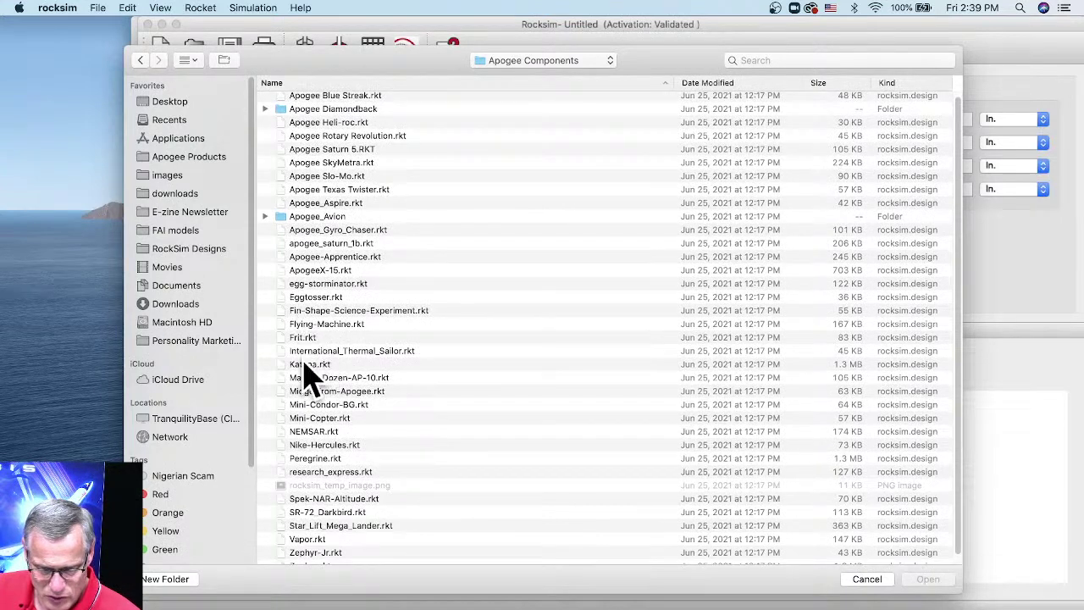
pyautogui.click(309, 366)
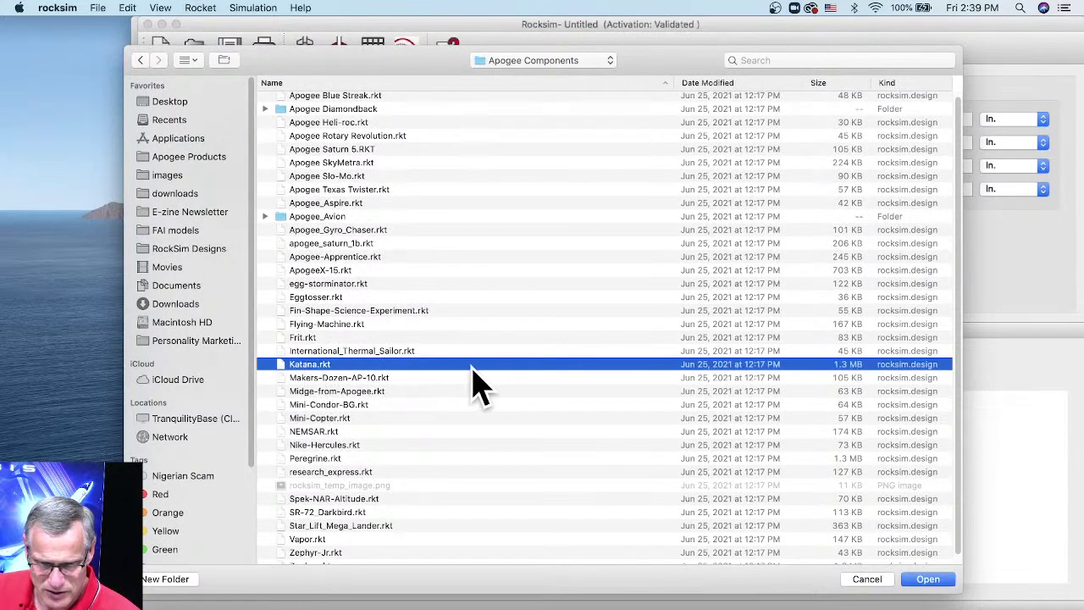
pyautogui.press('Return')
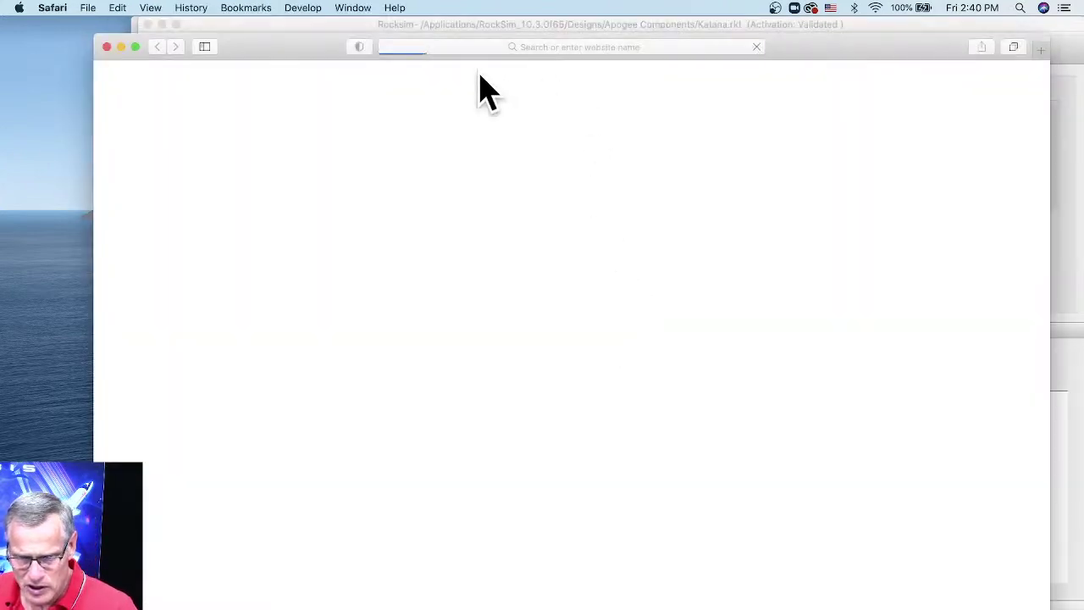
# Reposition the new Safari window and show the How-To & Guides topics on the apogeerockets.com site.
pyautogui.moveTo(317, 51); pyautogui.dragTo(352, 37)
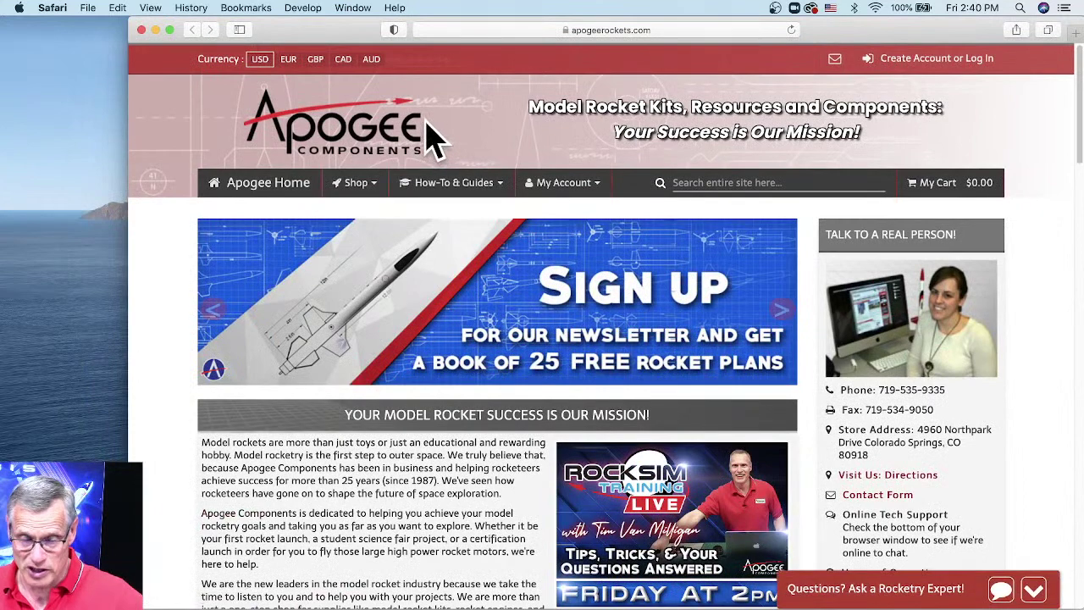
pyautogui.moveTo(456, 186)
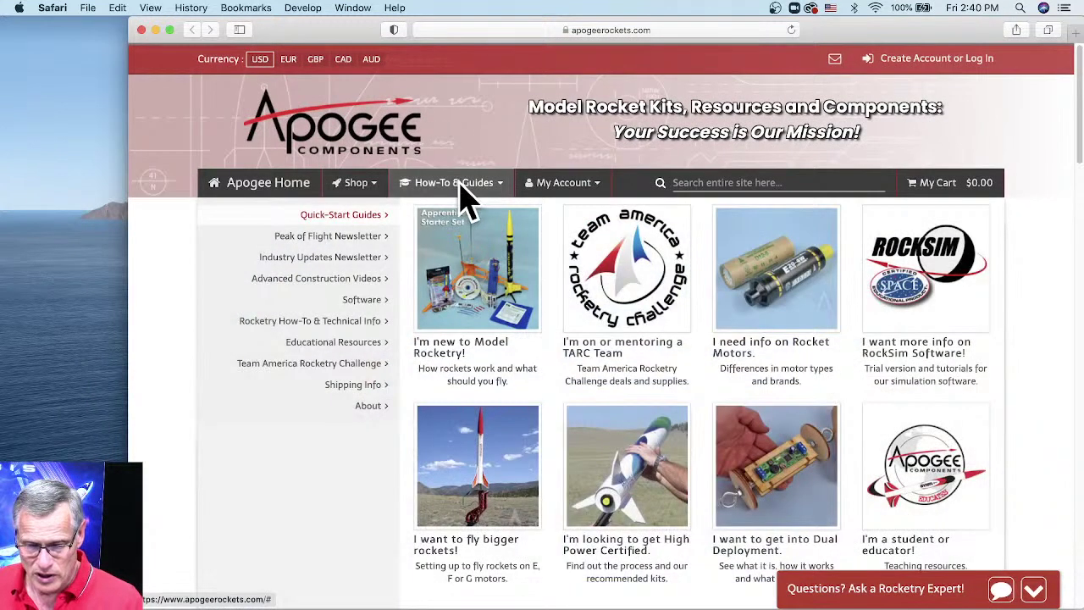
# Open the RockSim Live Training episode list on the Apogee website and search the page for "ebay".
pyautogui.click(371, 299)
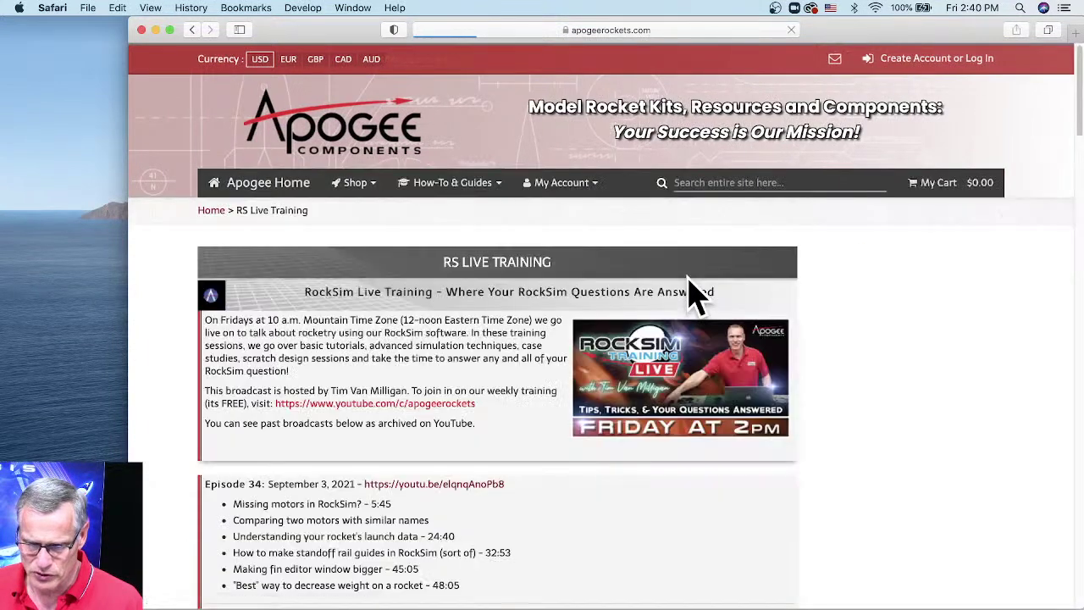
pyautogui.scroll(-5, 467, 327)
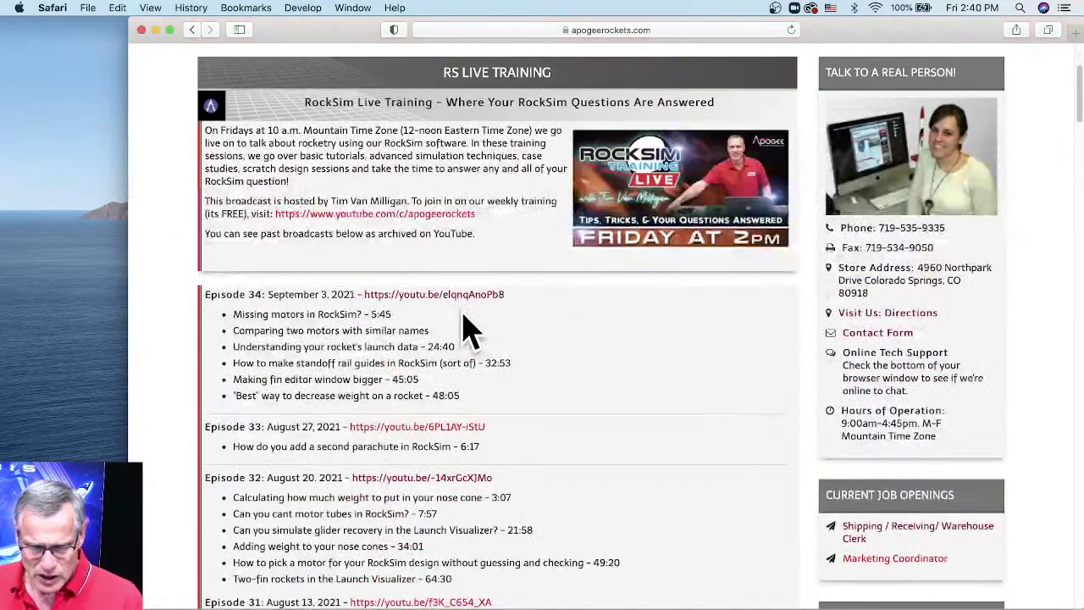
pyautogui.scroll(-2, 469, 329)
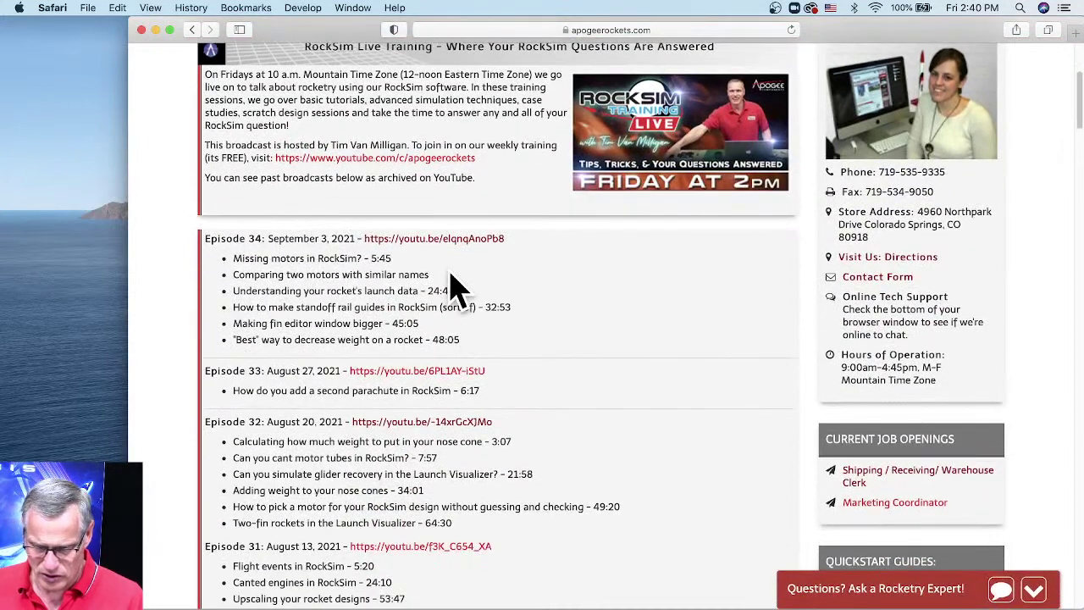
pyautogui.press('super+f')
pyautogui.write('CG')
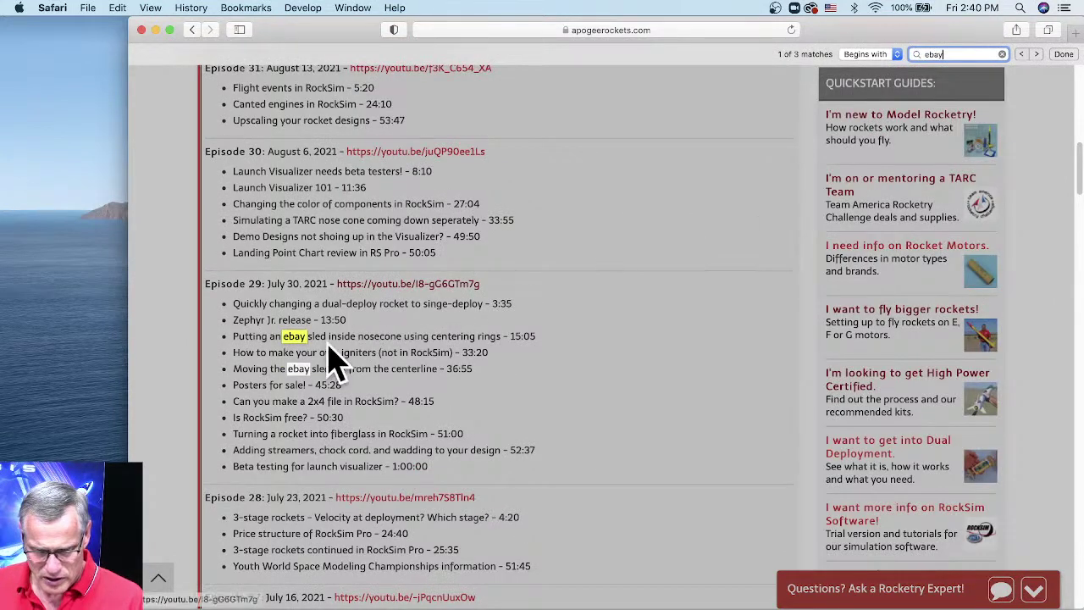
# Highlight the Episode 29 entry about putting an ebay sled inside a nosecone using centering rings.
pyautogui.click(224, 309)
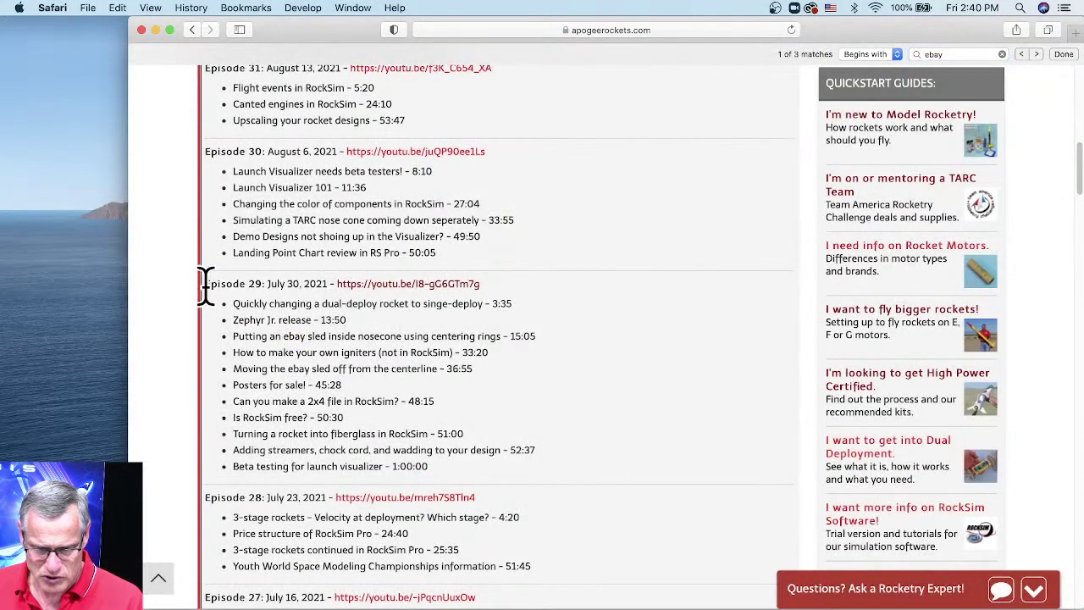
pyautogui.moveTo(205, 286); pyautogui.dragTo(394, 351)
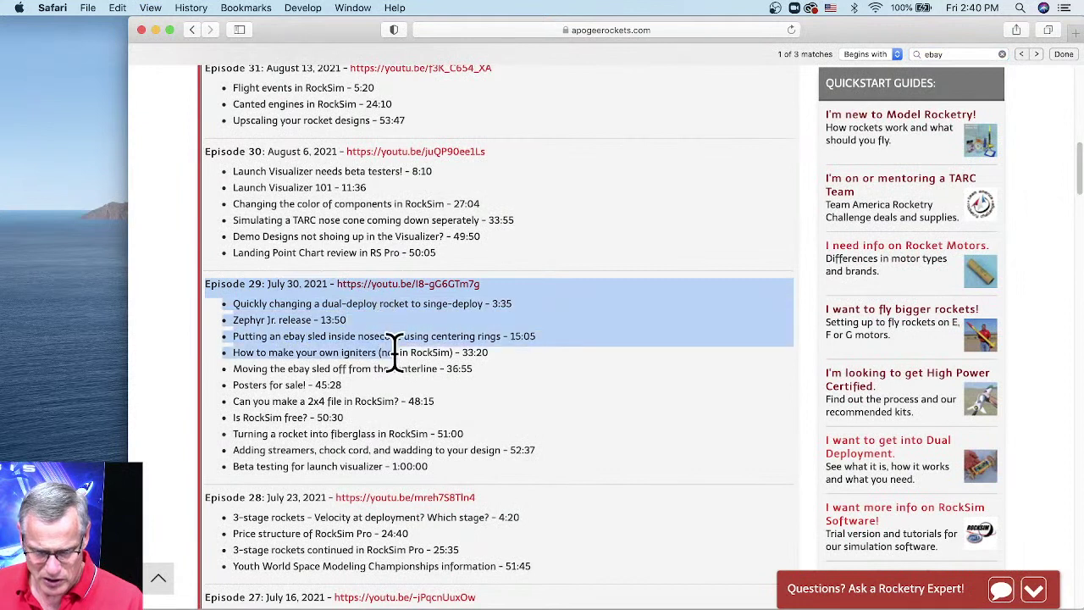
pyautogui.click(315, 343)
pyautogui.moveTo(233, 336); pyautogui.dragTo(506, 339)
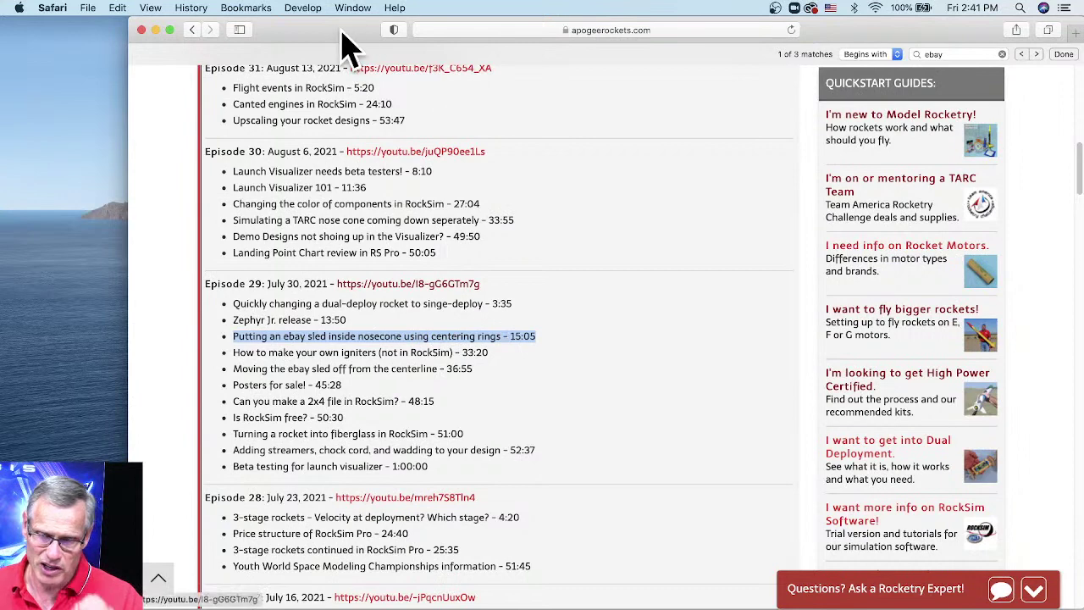
# Move the browser window aside, recheck the Episode 29 ebay sled entry, and switch to the Katana design in RockSim.
pyautogui.moveTo(347, 47); pyautogui.dragTo(436, 244)
pyautogui.click(177, 303)
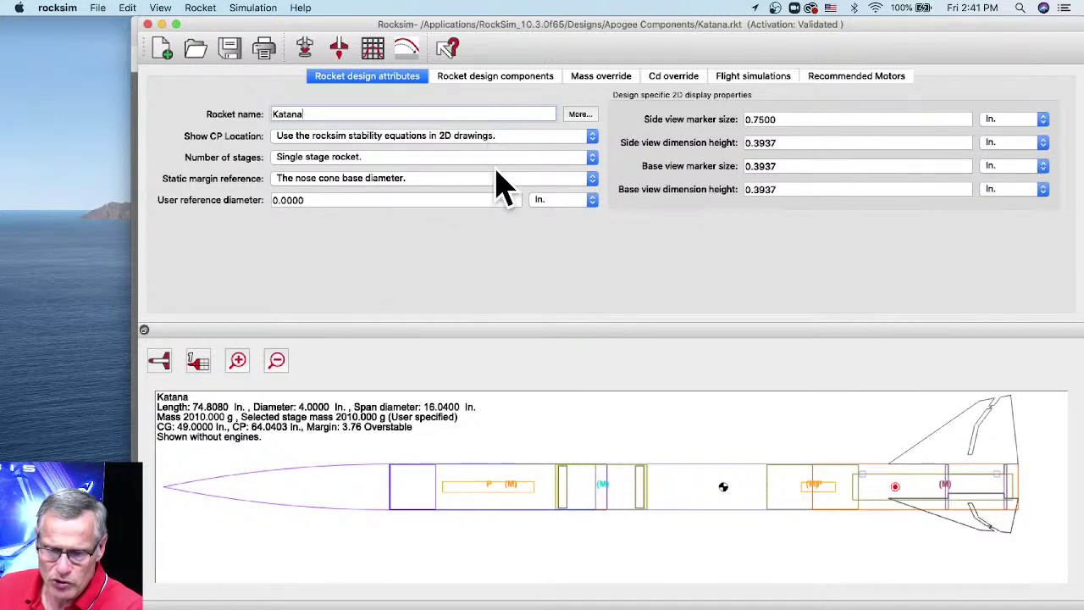
pyautogui.press('super+Tab')
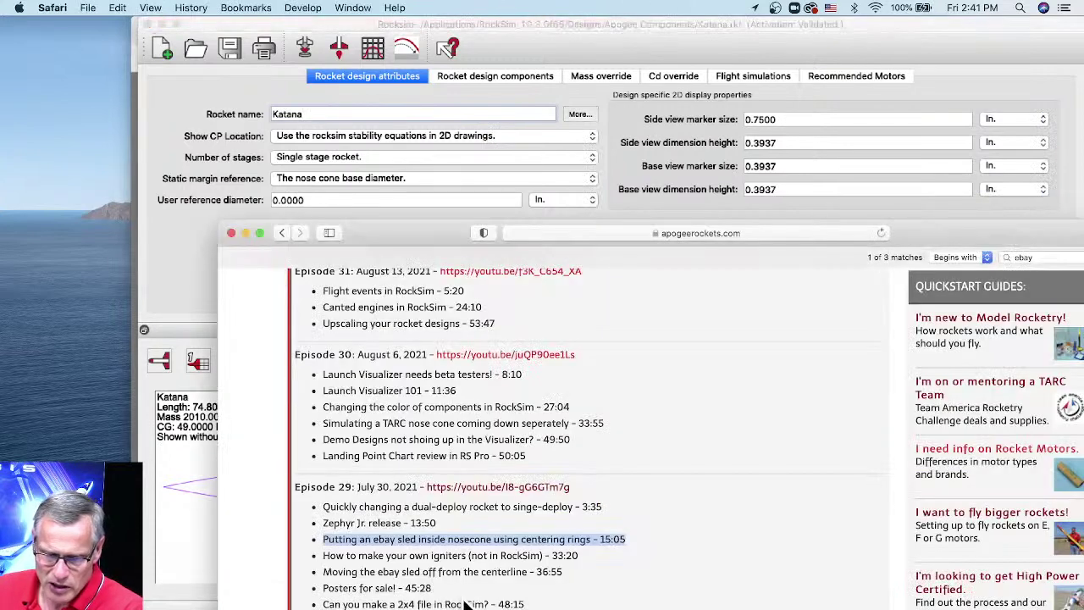
pyautogui.click(329, 539)
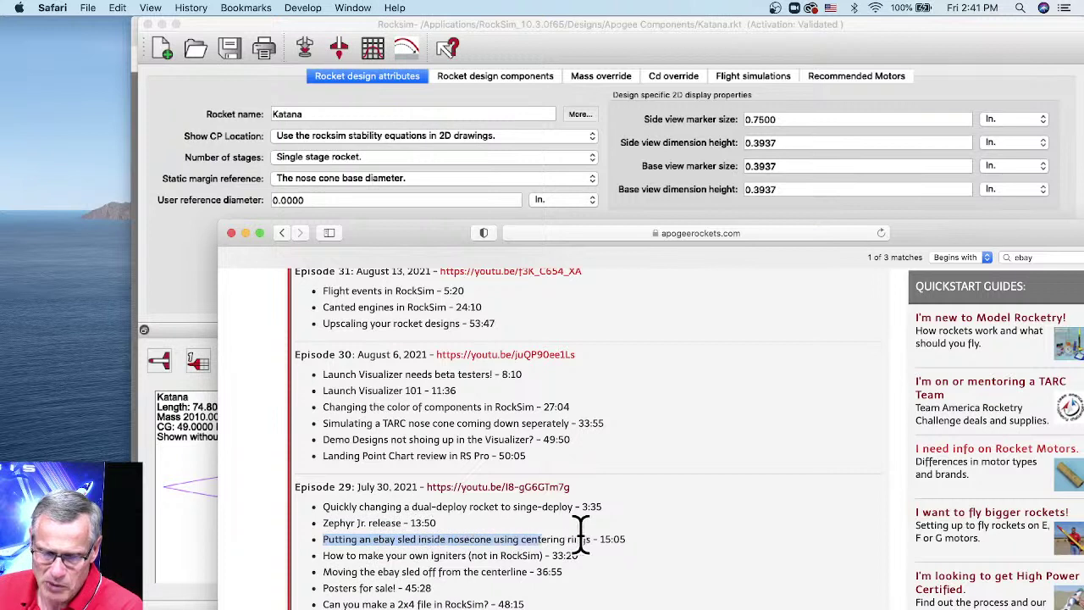
pyautogui.click(178, 317)
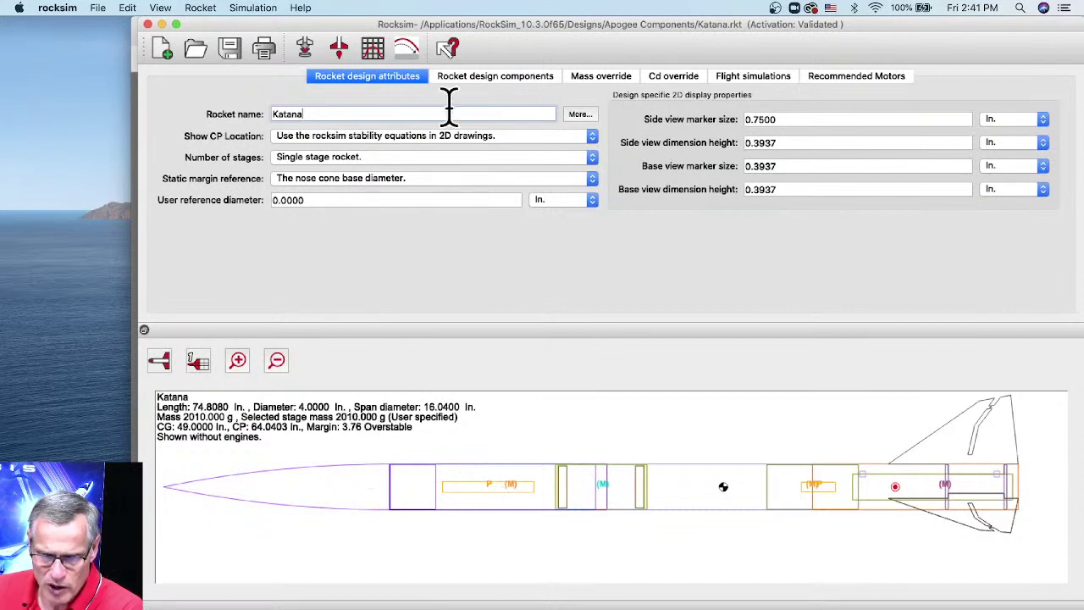
# Set the 48" Parachute's location to -8 in. from the front of the owning part, moving it into the nose cone.
pyautogui.click(468, 80)
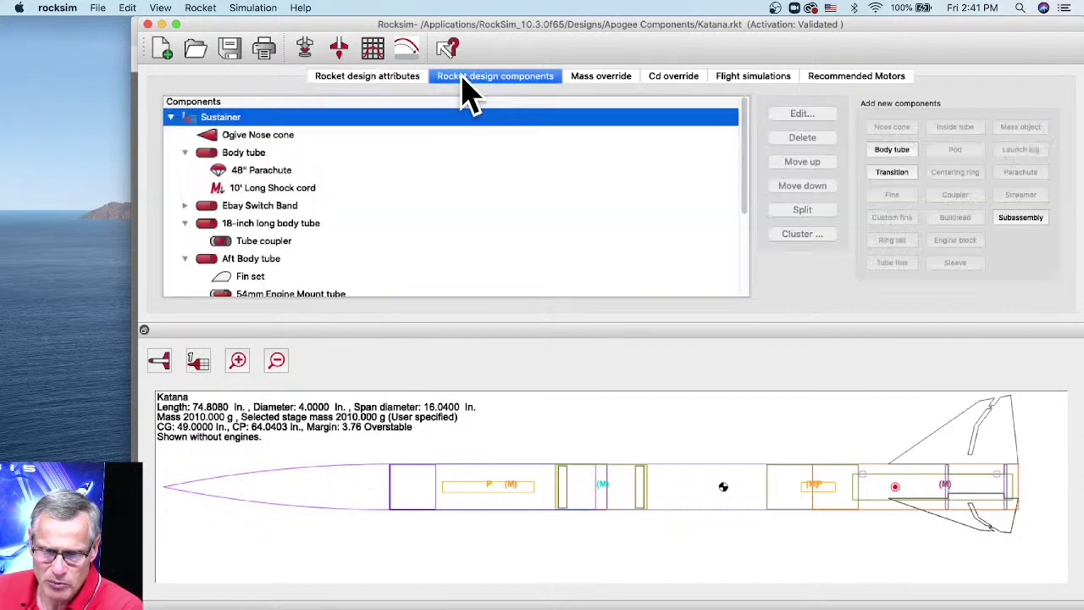
pyautogui.click(493, 489)
pyautogui.click(493, 496)
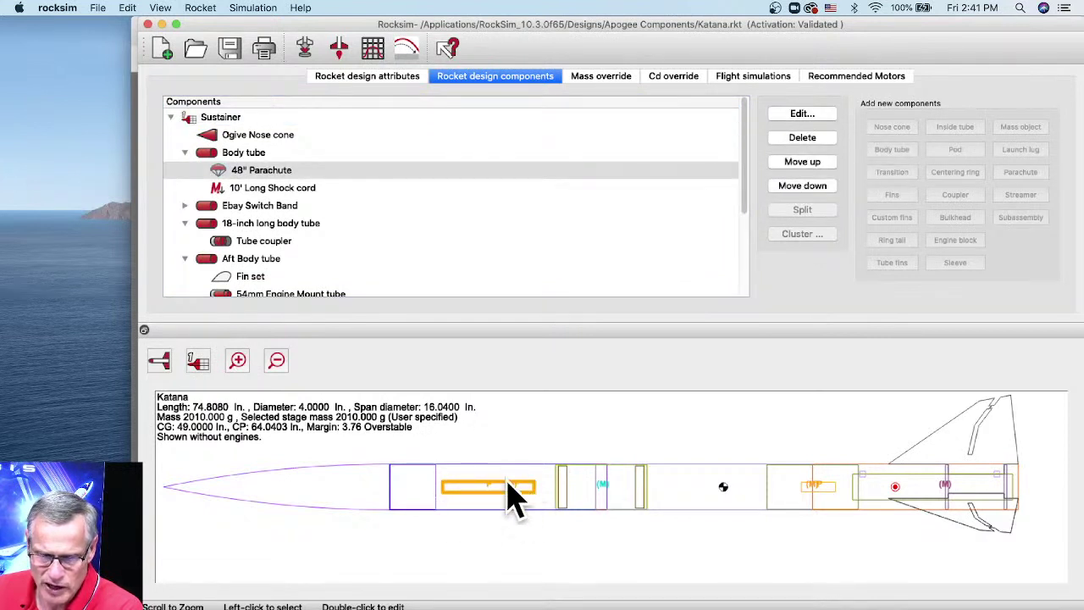
pyautogui.doubleClick(273, 177)
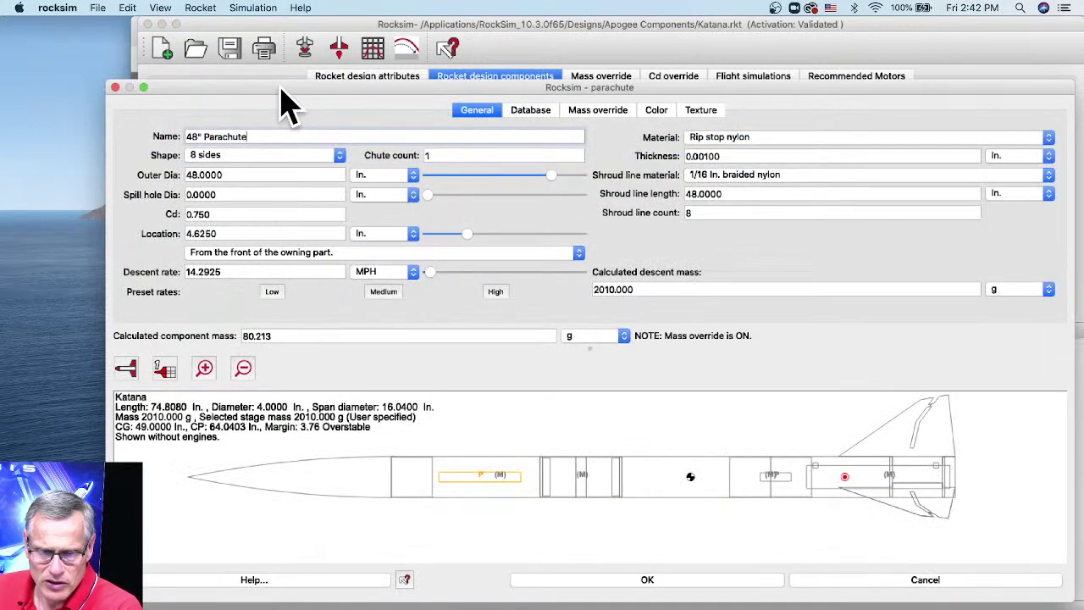
pyautogui.moveTo(281, 87); pyautogui.dragTo(347, 218)
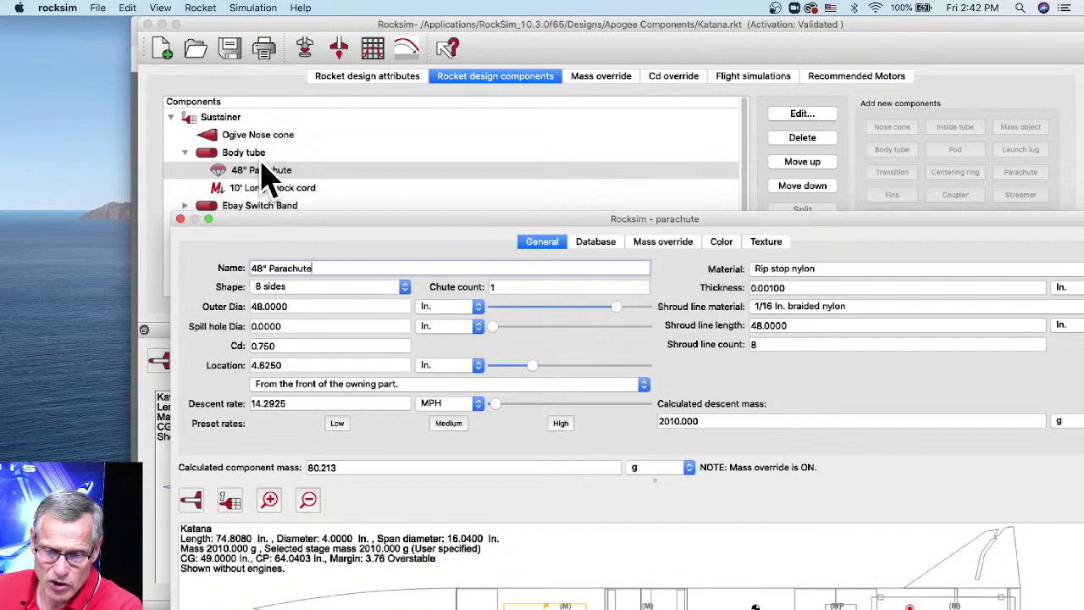
pyautogui.moveTo(277, 219); pyautogui.dragTo(246, 73)
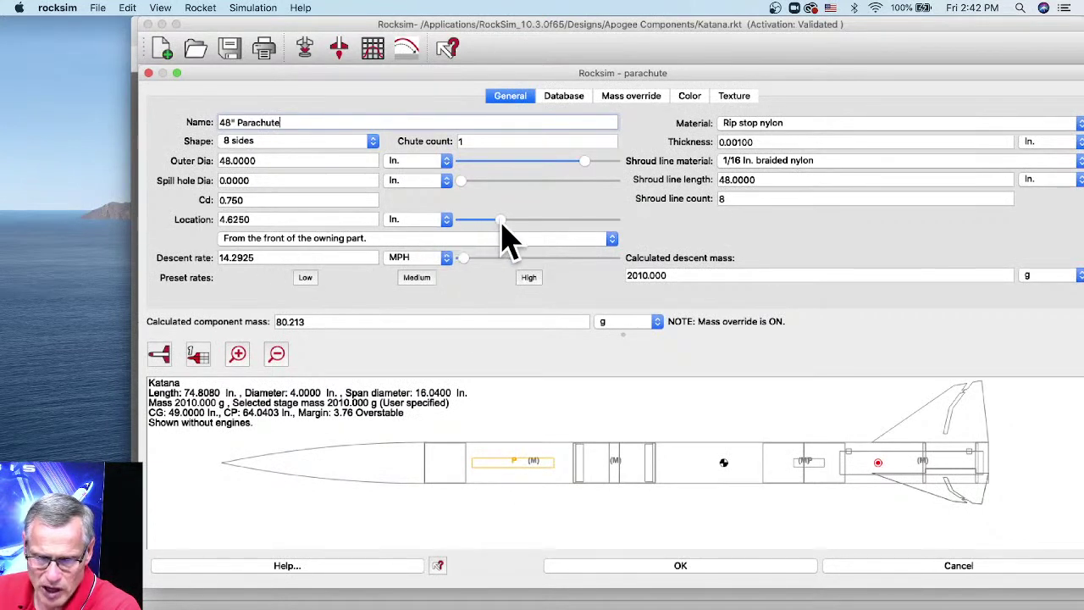
pyautogui.moveTo(500, 223); pyautogui.dragTo(464, 224)
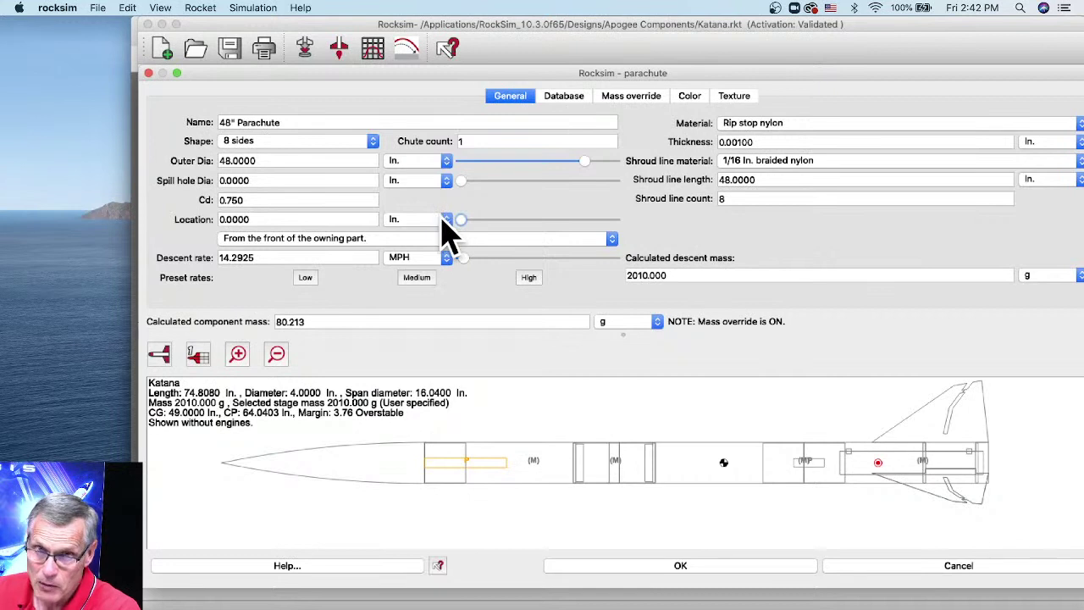
pyautogui.click(288, 218)
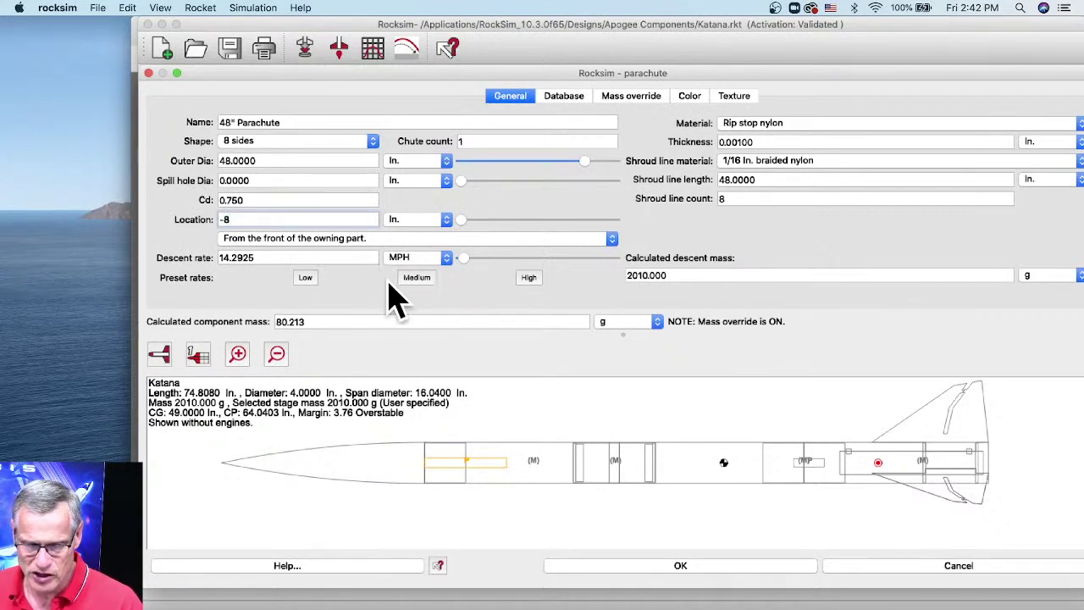
pyautogui.press('Tab')
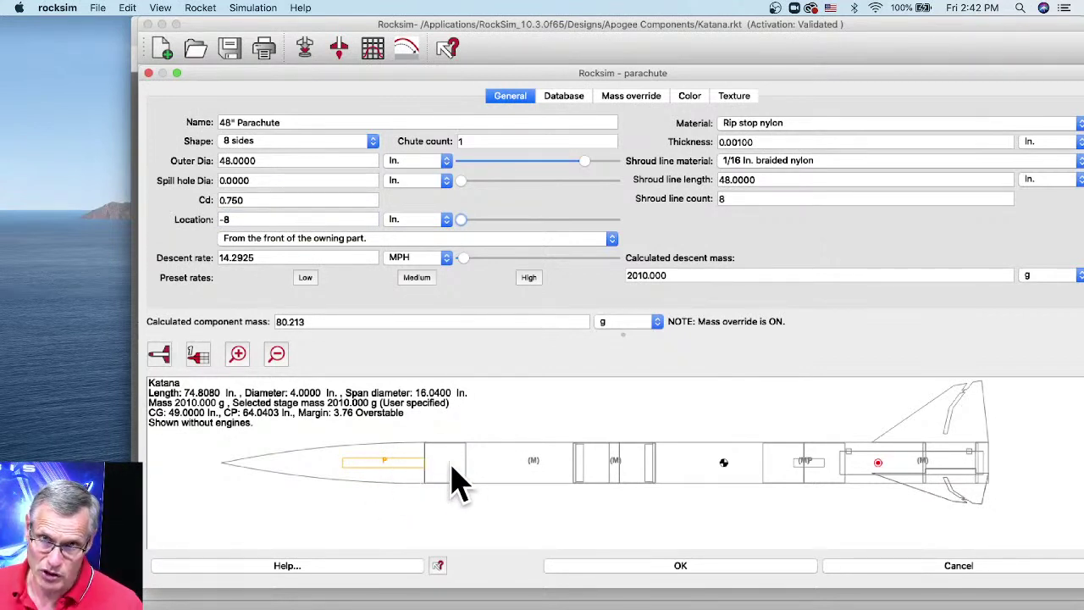
pyautogui.click(682, 566)
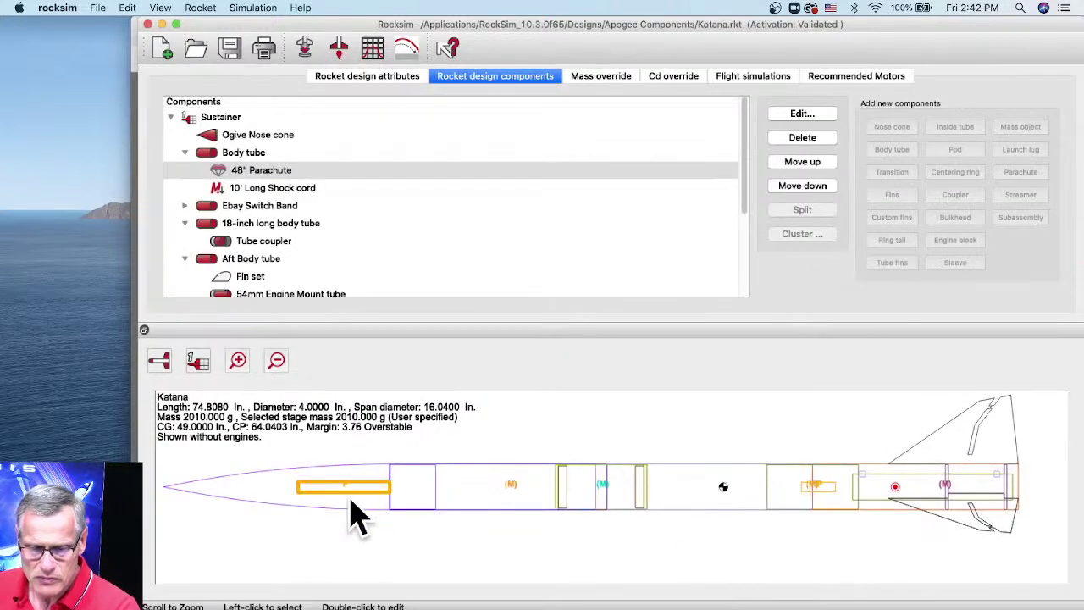
# Cut the Parachute component from the Aft Body tube.
pyautogui.click(821, 489)
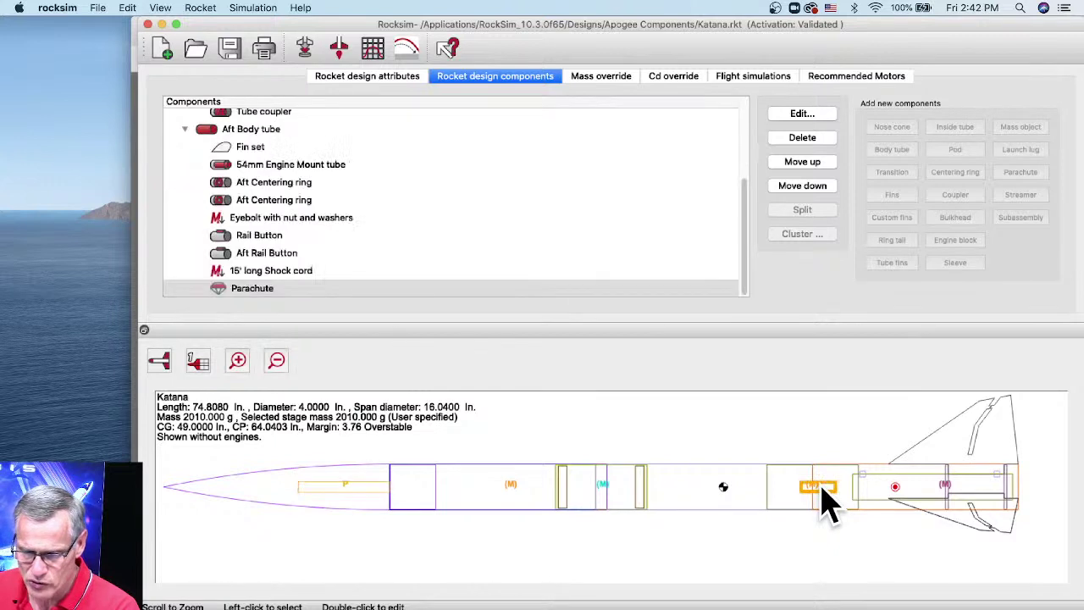
pyautogui.click(251, 290)
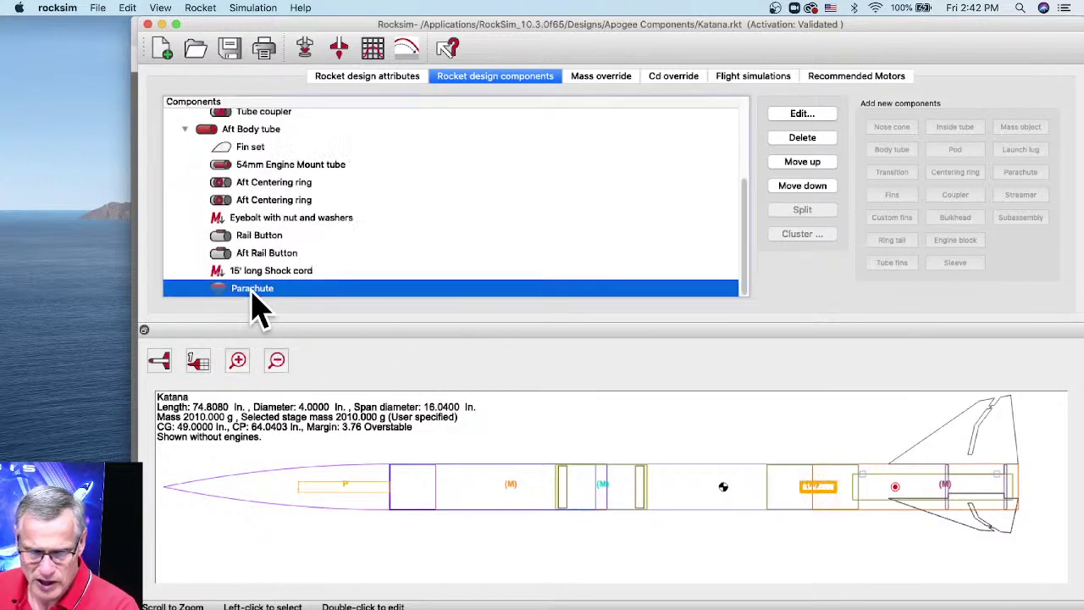
pyautogui.rightClick(253, 295)
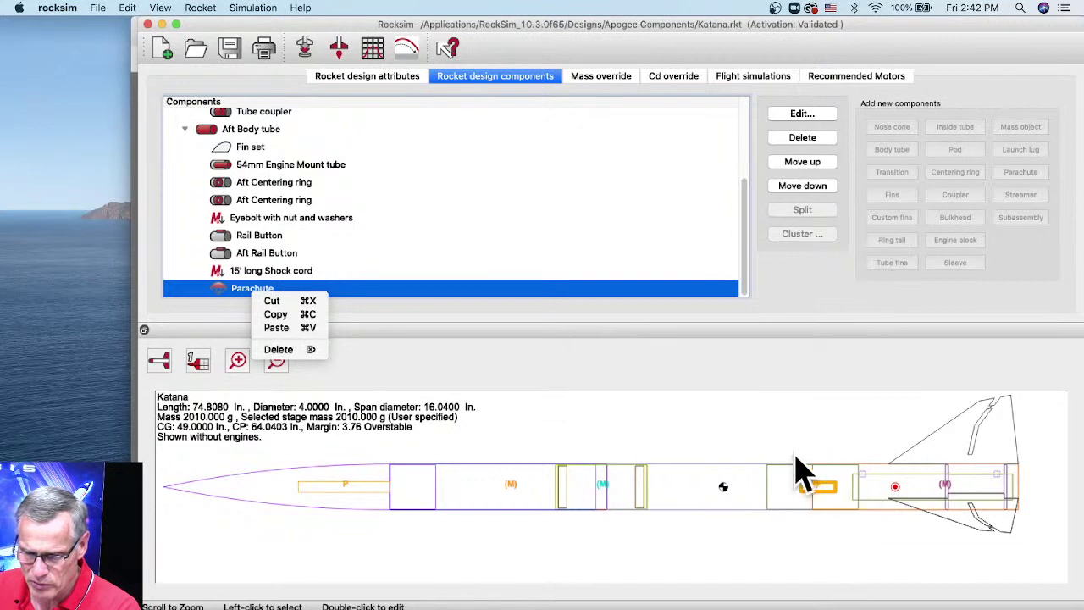
pyautogui.click(282, 303)
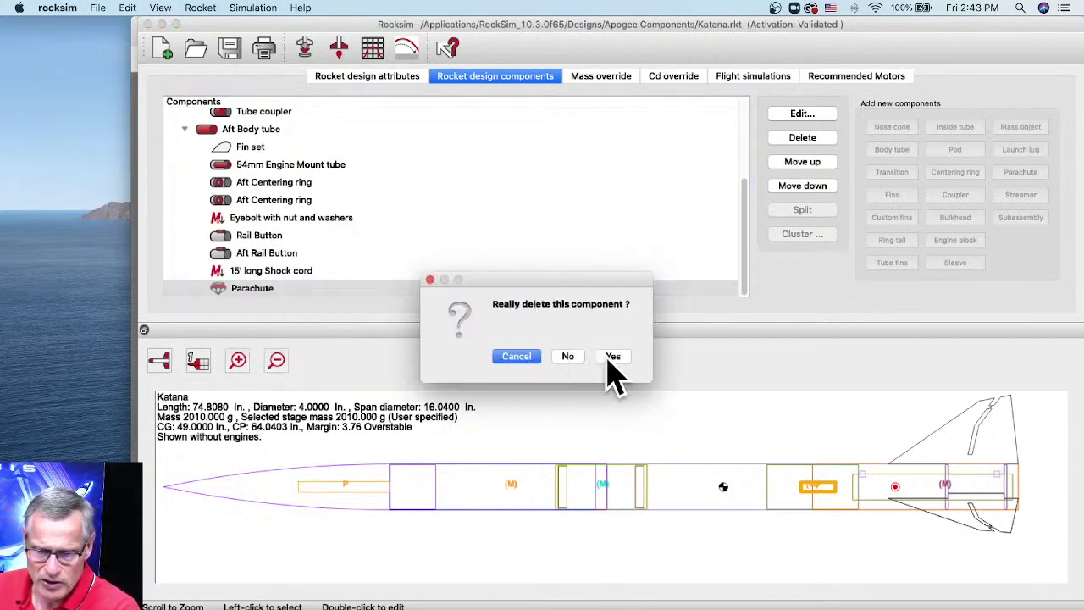
pyautogui.click(615, 356)
# Try to paste the cut parachute into the Ogive Nose cone.
pyautogui.click(811, 507)
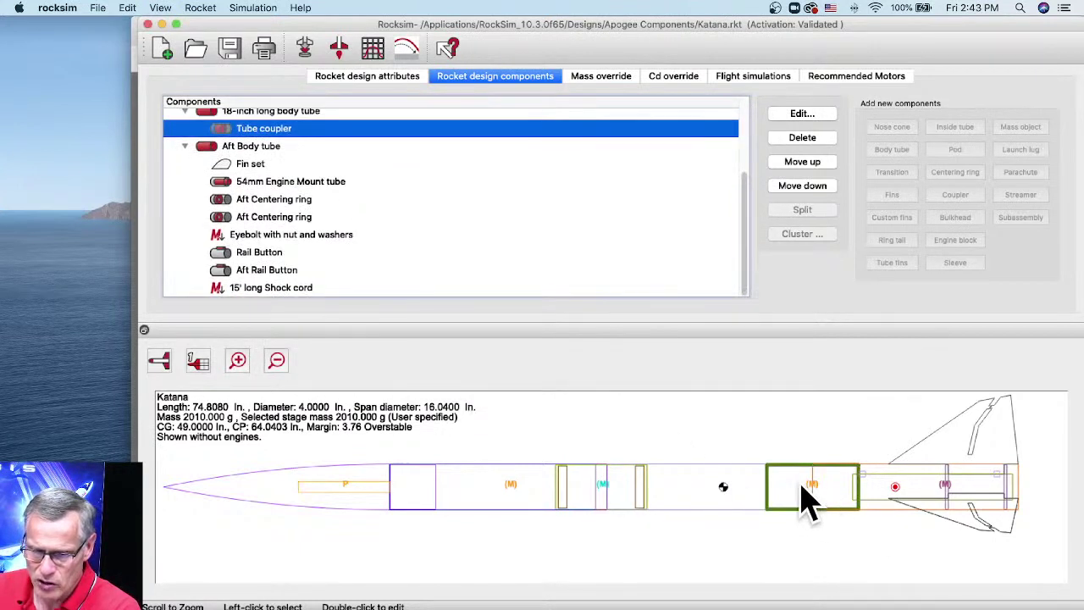
pyautogui.scroll(5, 487, 436)
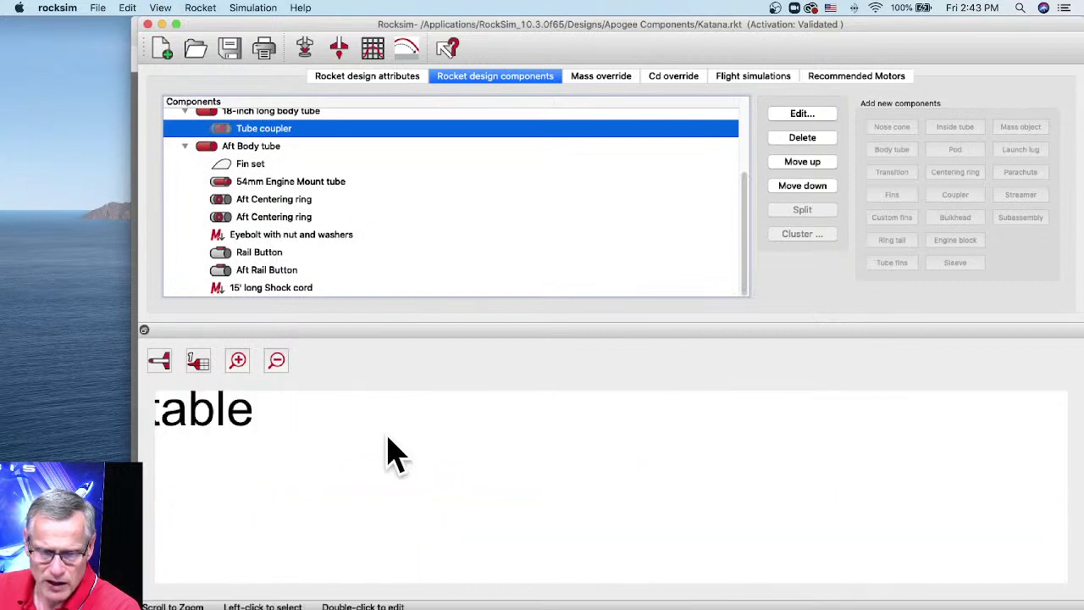
pyautogui.scroll(-5, 388, 453)
pyautogui.click(335, 182)
pyautogui.scroll(3, 229, 160)
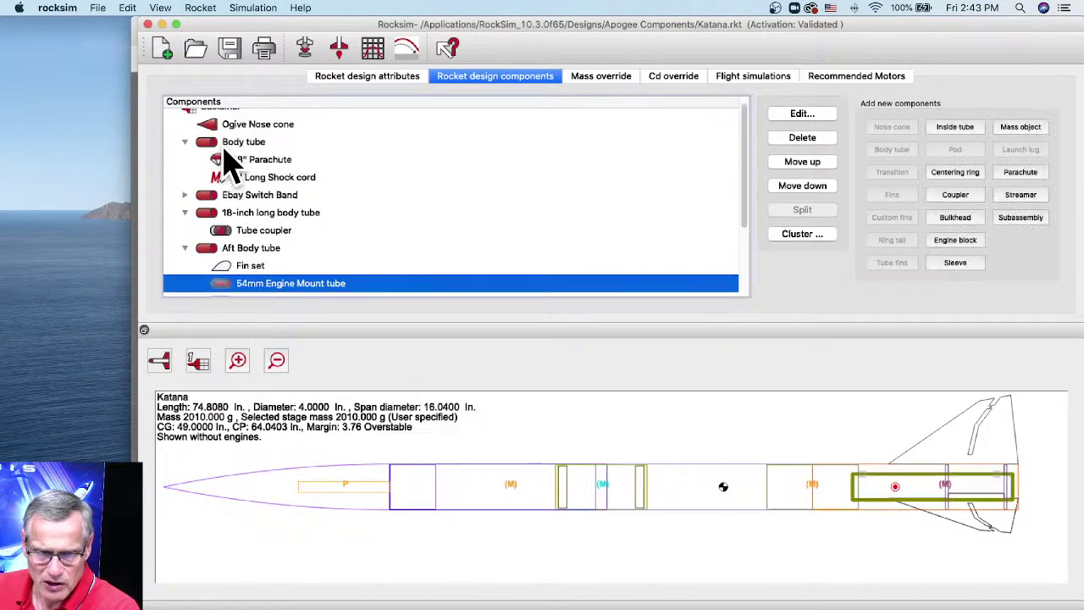
pyautogui.scroll(1, 227, 159)
pyautogui.click(234, 137)
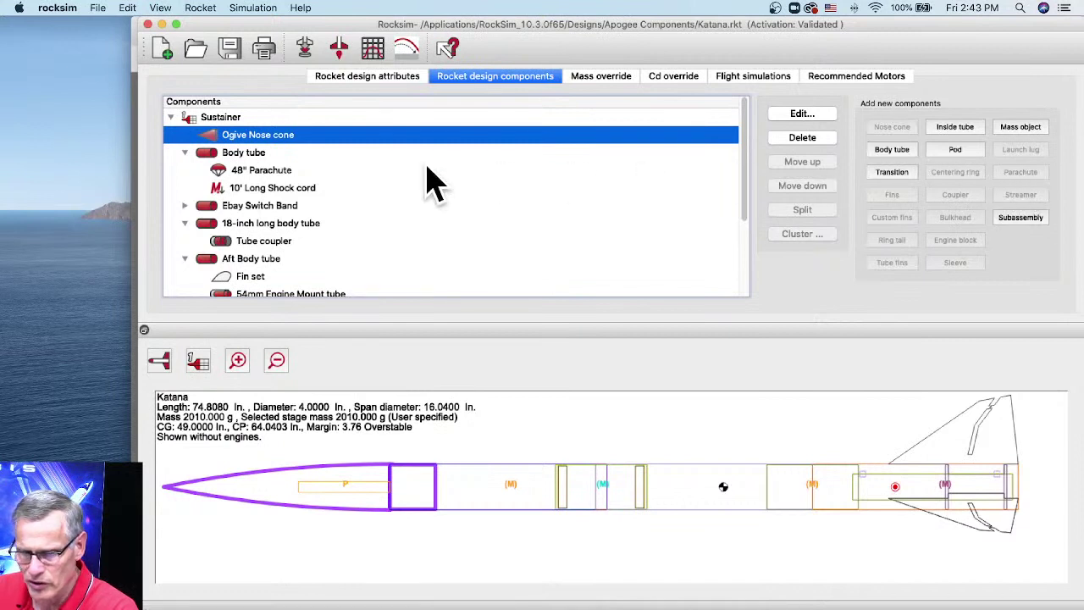
pyautogui.rightClick(251, 139)
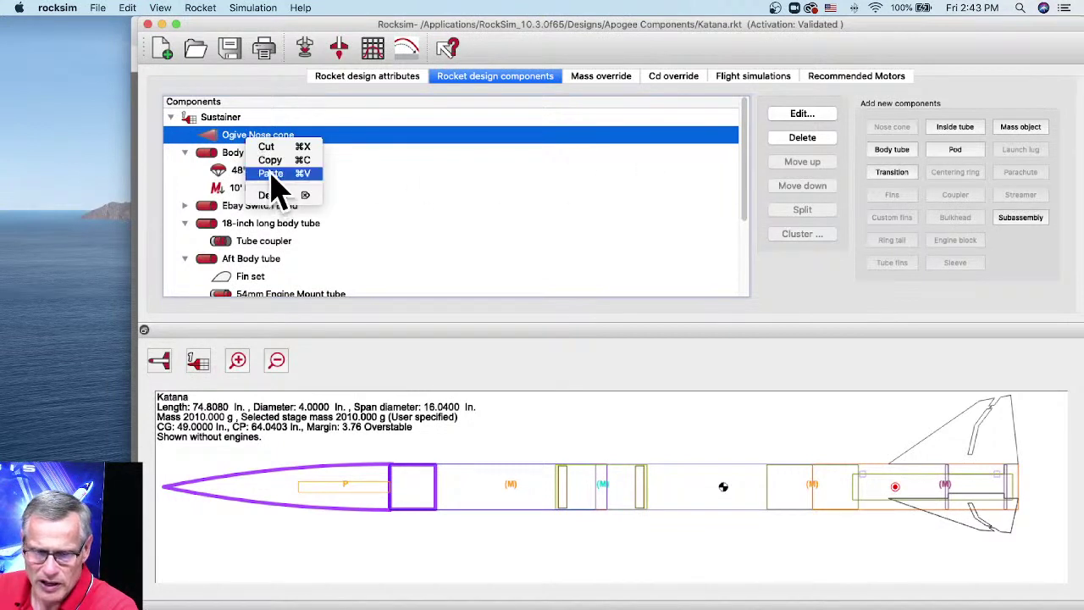
pyautogui.click(273, 173)
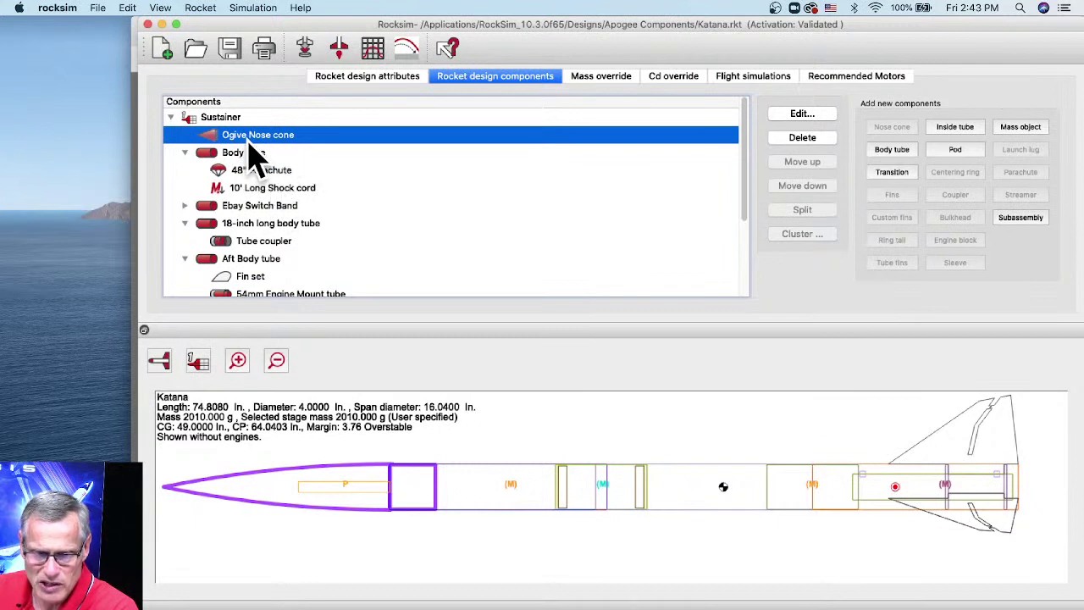
# Paste the cut parachute into the Body tube directly behind the nose cone.
pyautogui.click(214, 154)
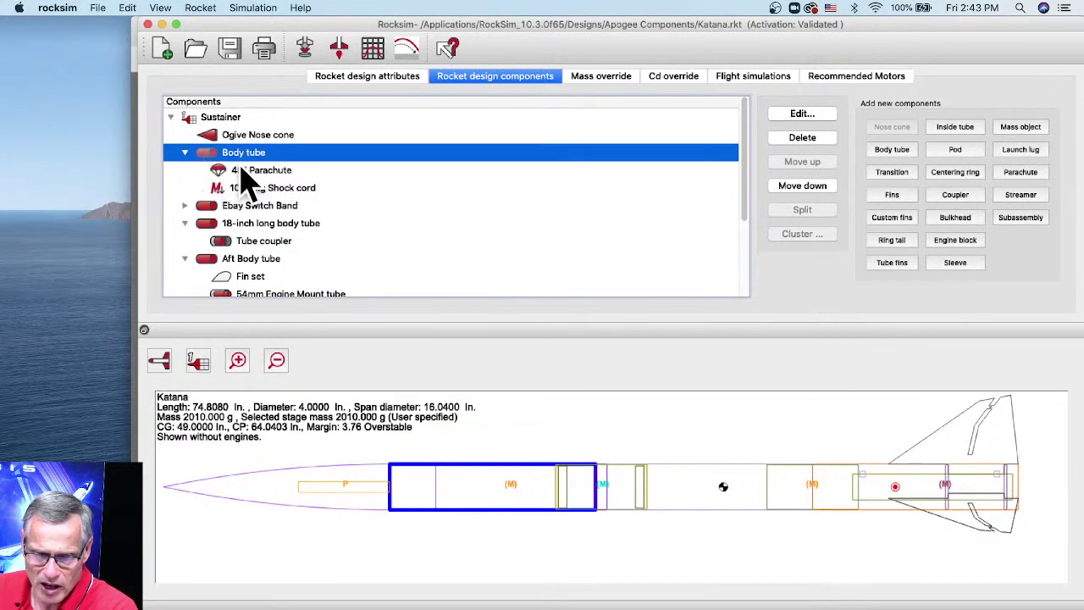
pyautogui.rightClick(241, 159)
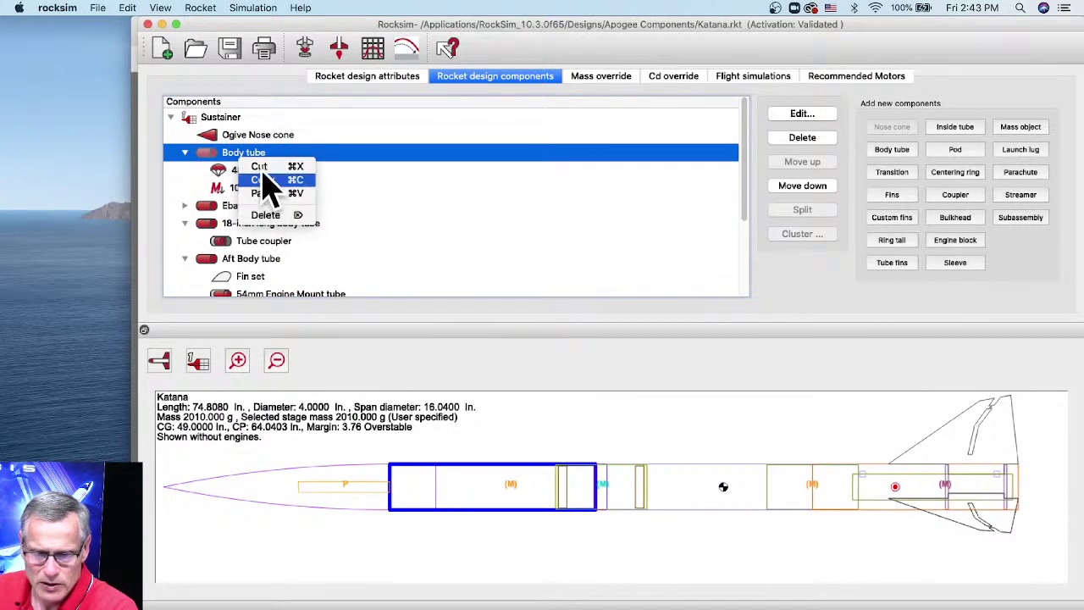
pyautogui.click(270, 193)
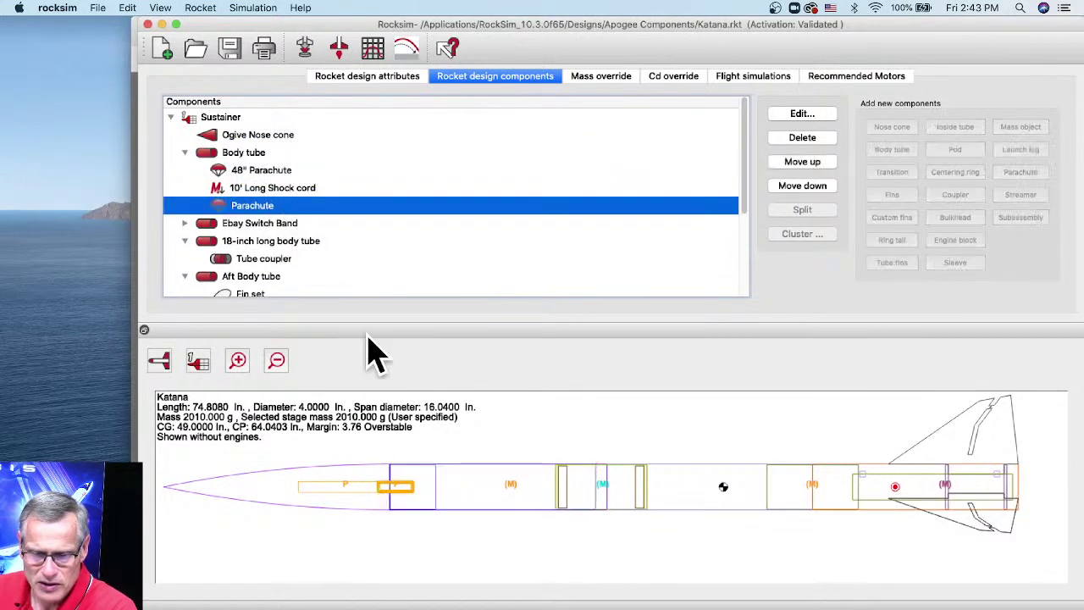
# Set the pasted parachute's location to 5.625 in. from the front of the owning part and rename it Drogue Parachute.
pyautogui.doubleClick(235, 210)
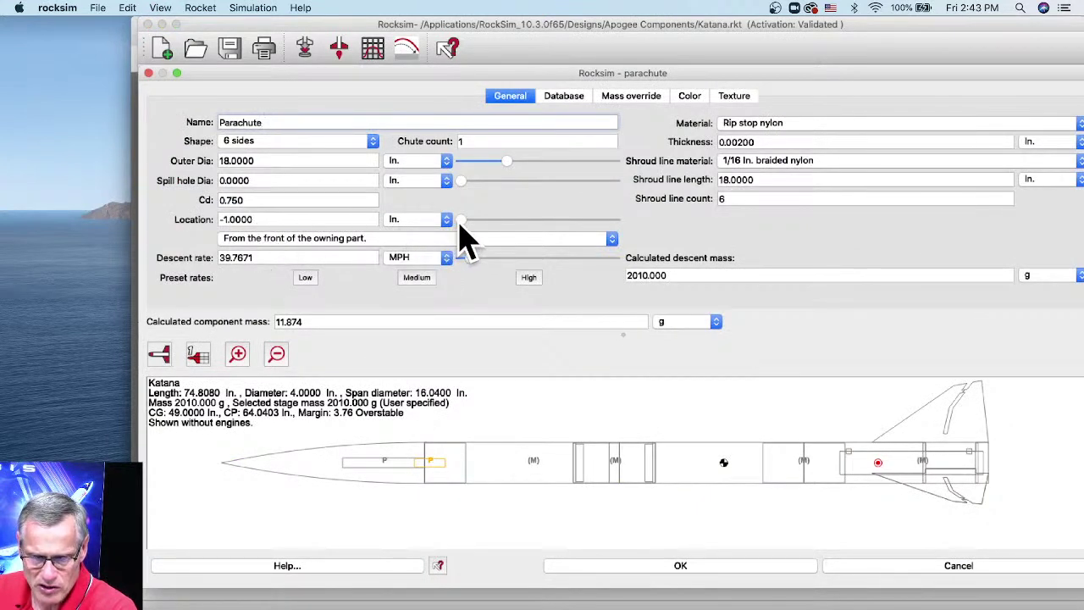
pyautogui.moveTo(460, 222); pyautogui.dragTo(494, 226)
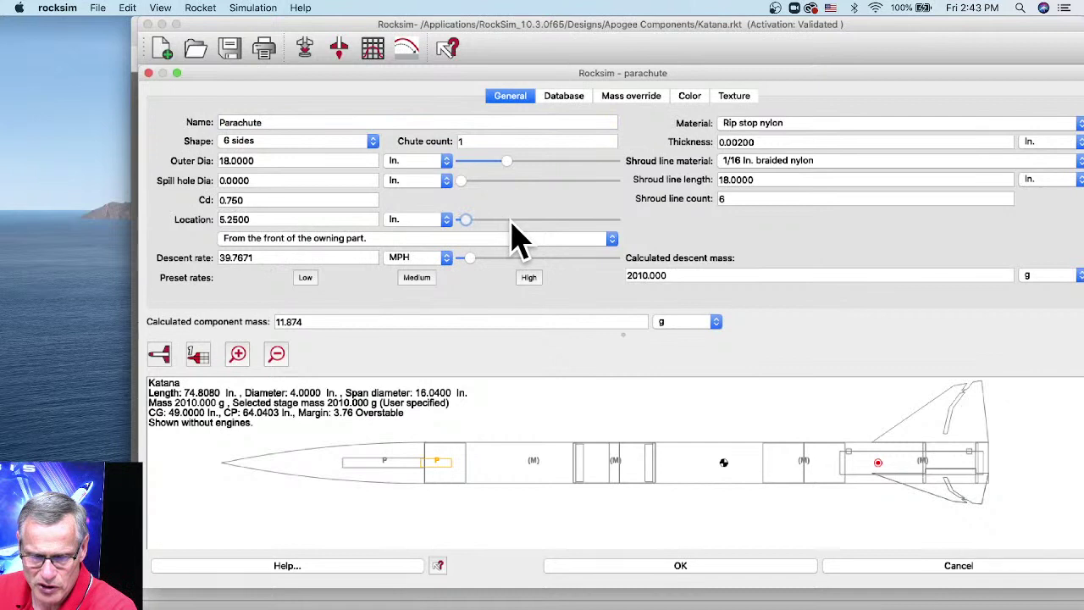
pyautogui.click(221, 122)
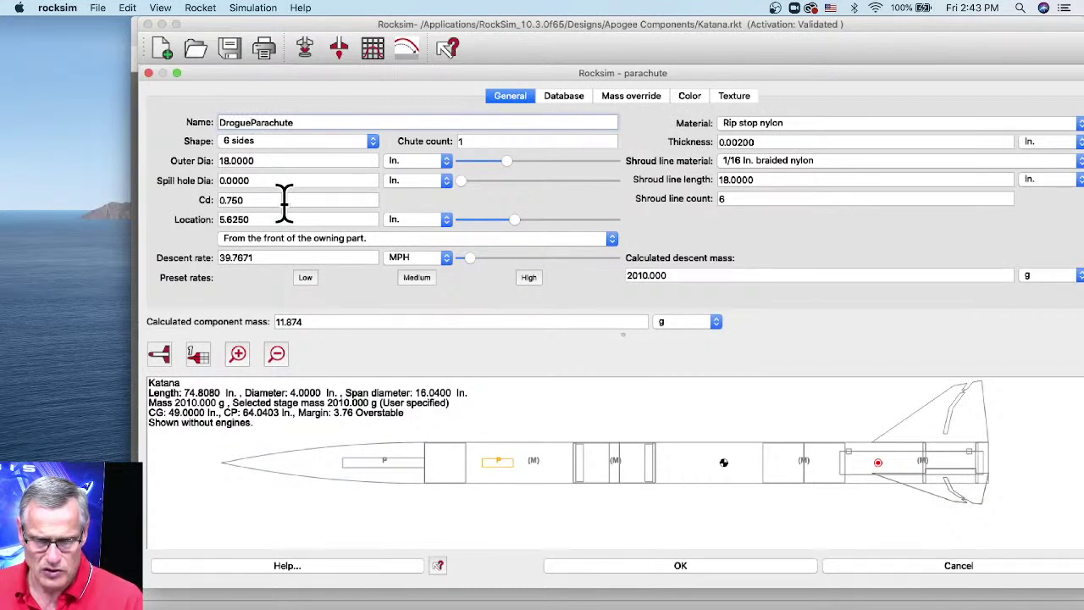
# Change the drogue parachute's diffuse 3D color and its 2D color to orange-red #ff5500 and apply the edits.
pyautogui.click(690, 95)
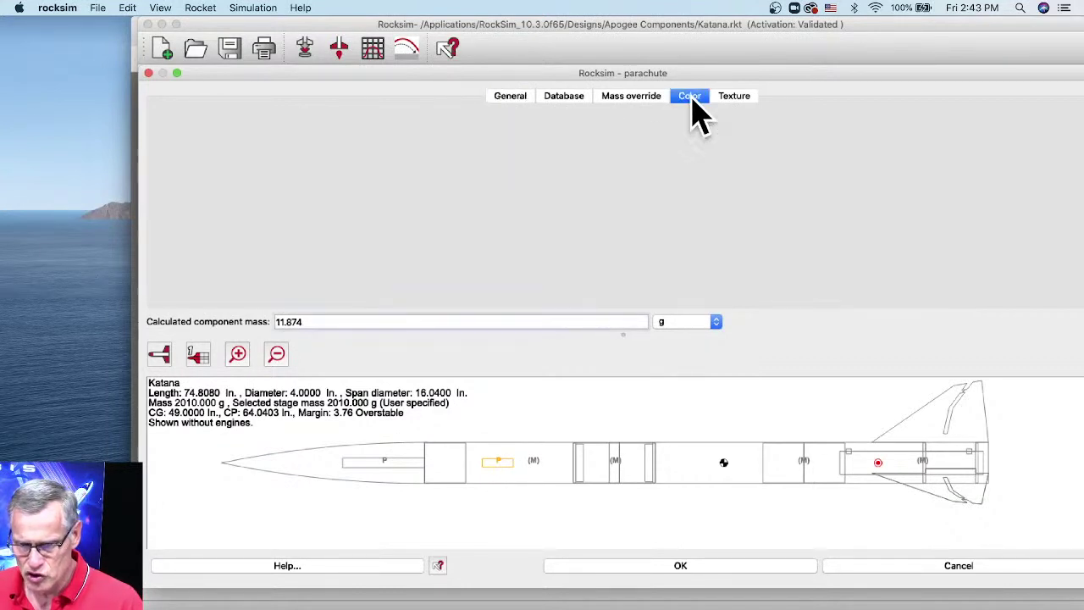
pyautogui.click(700, 168)
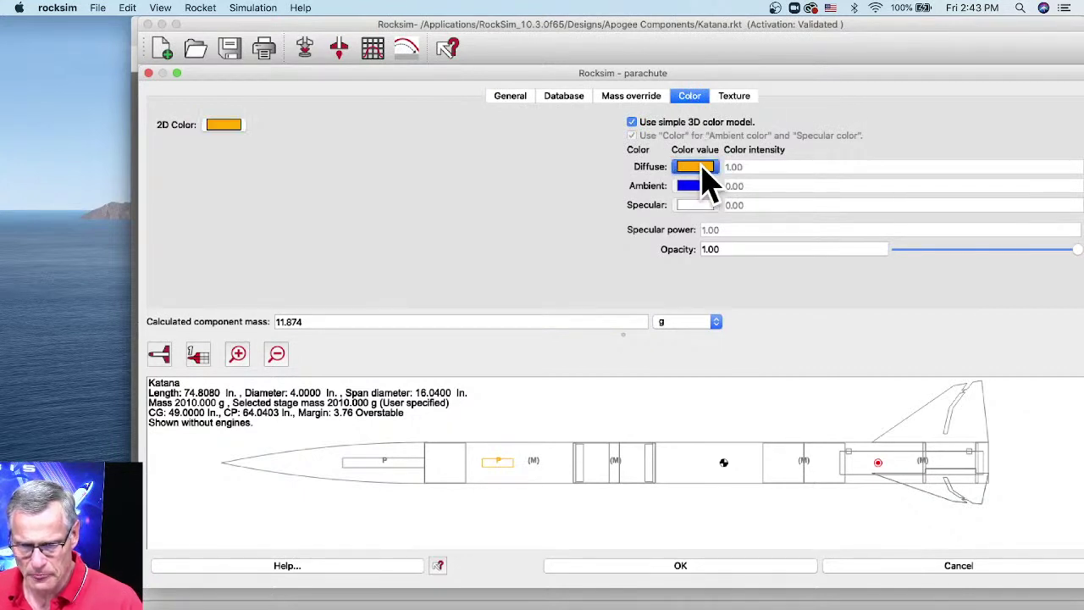
pyautogui.click(487, 241)
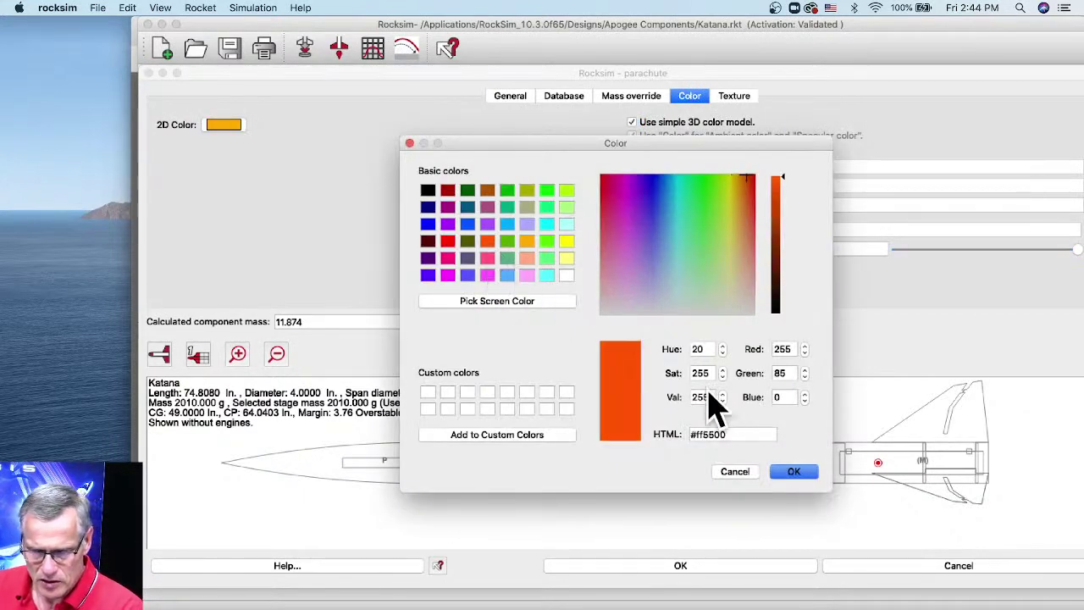
pyautogui.click(797, 473)
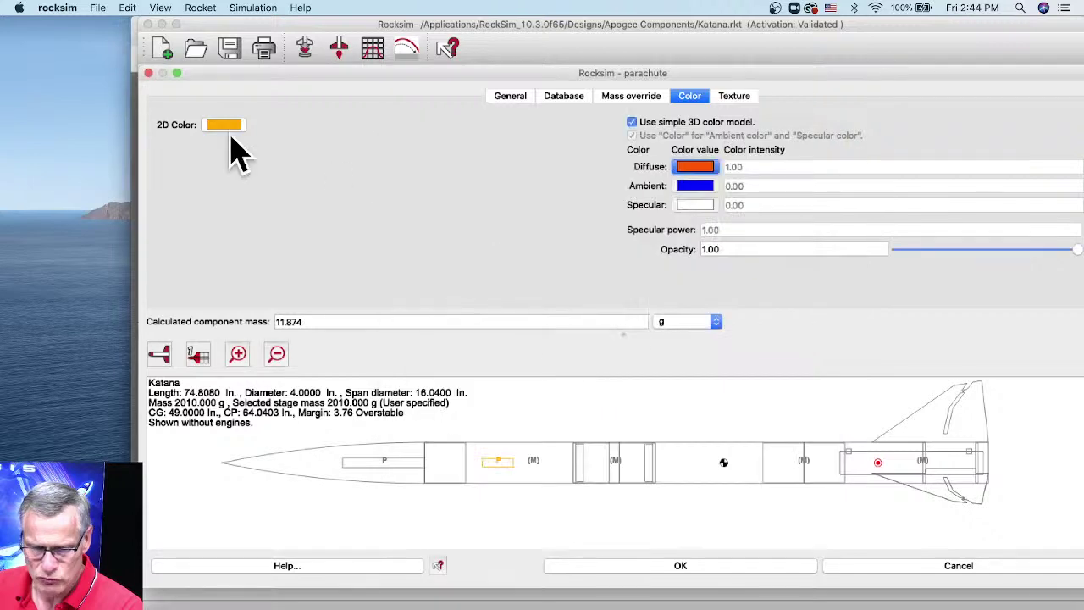
pyautogui.click(225, 129)
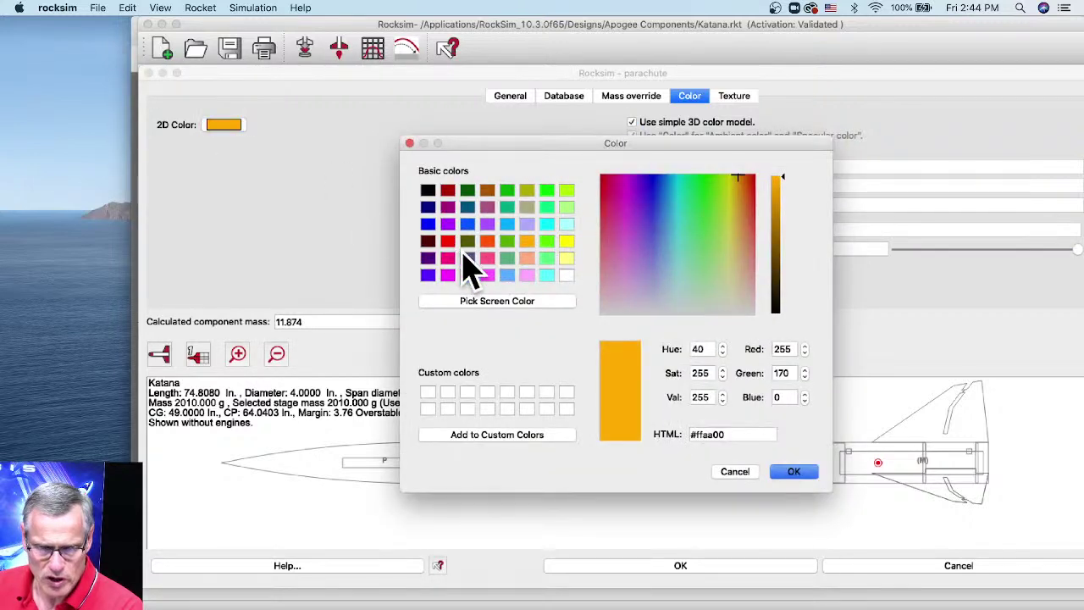
pyautogui.click(487, 242)
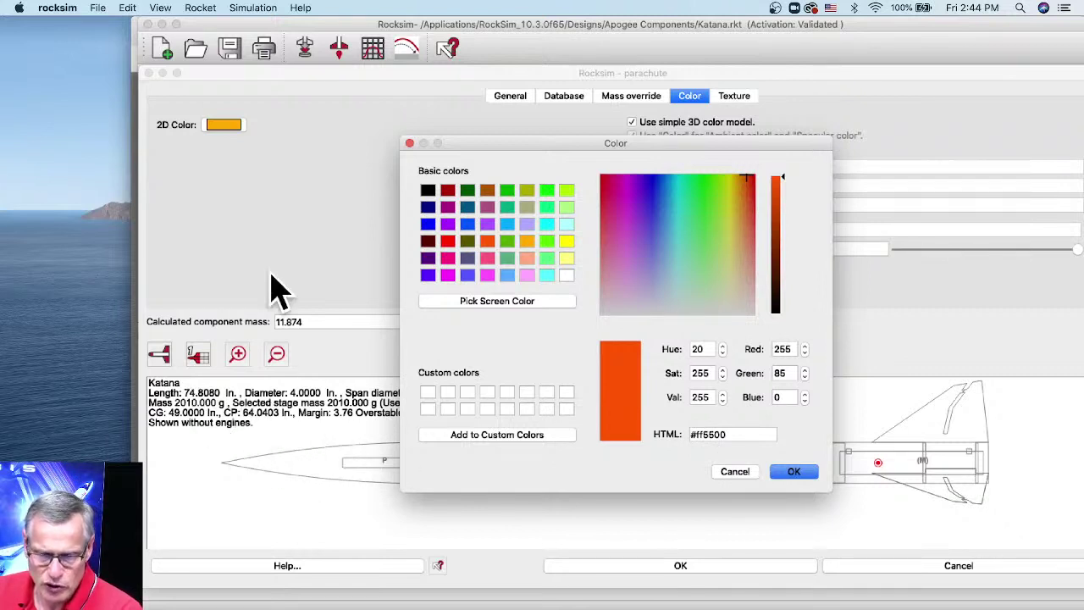
pyautogui.click(794, 472)
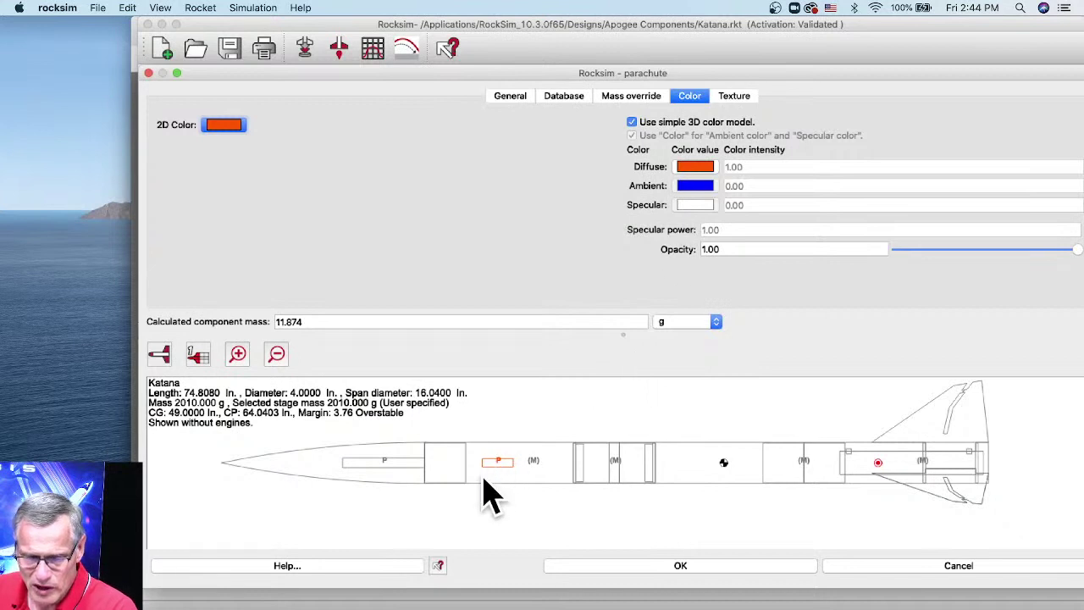
pyautogui.click(634, 570)
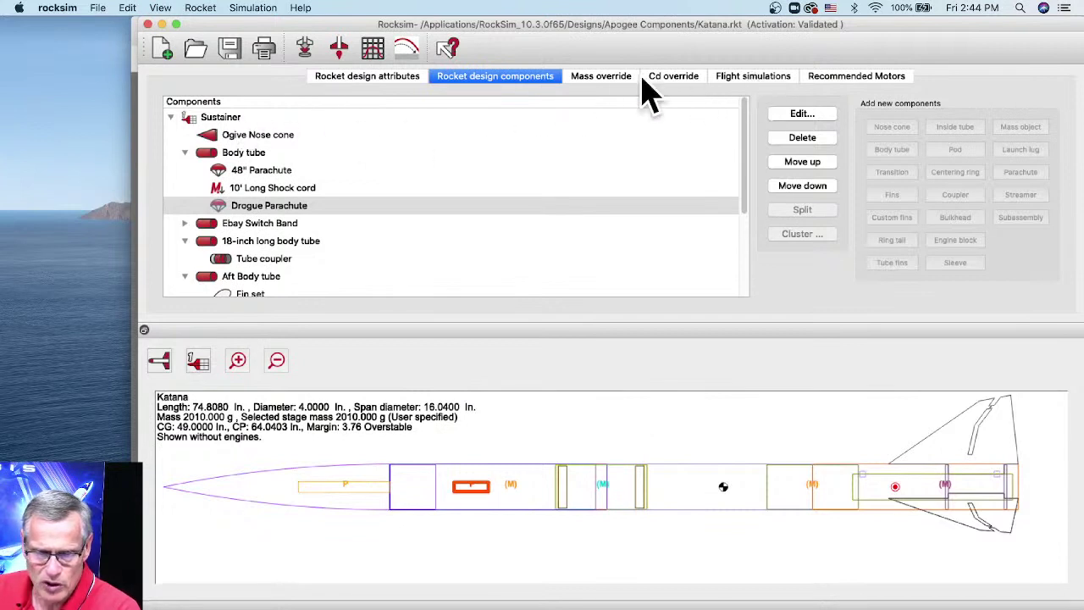
# Set up a new flight simulation and open an enlarged engine selection list for the 54 mm motor mount.
pyautogui.click(766, 77)
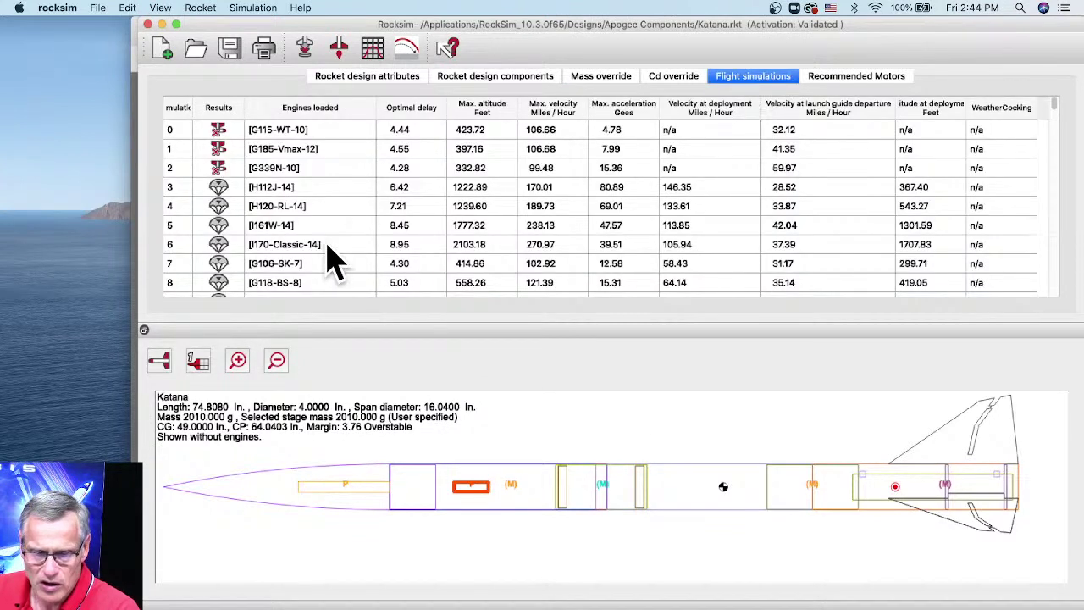
pyautogui.click(305, 49)
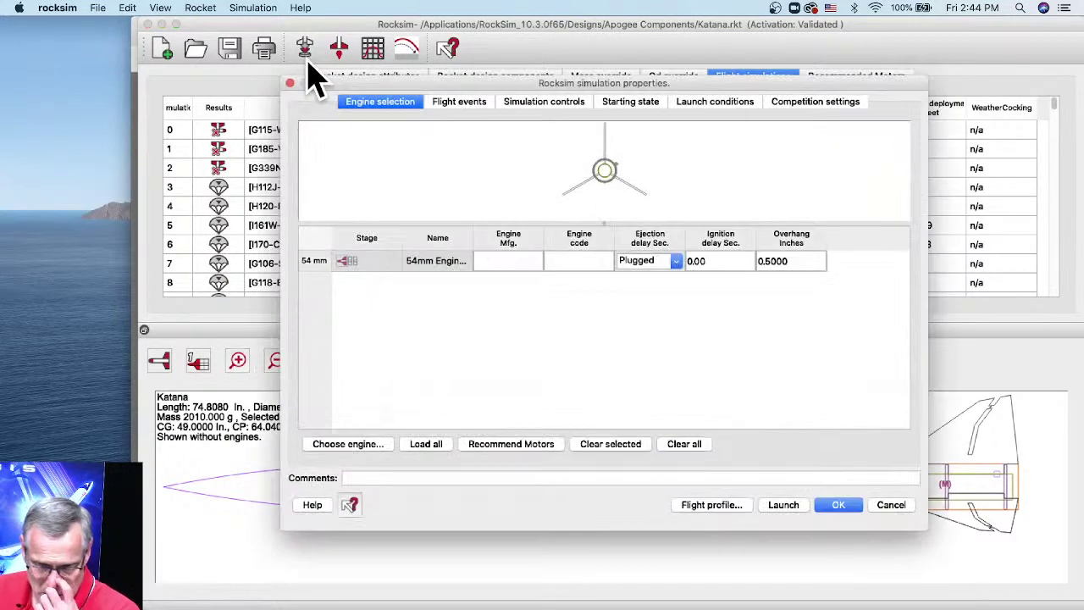
pyautogui.click(371, 445)
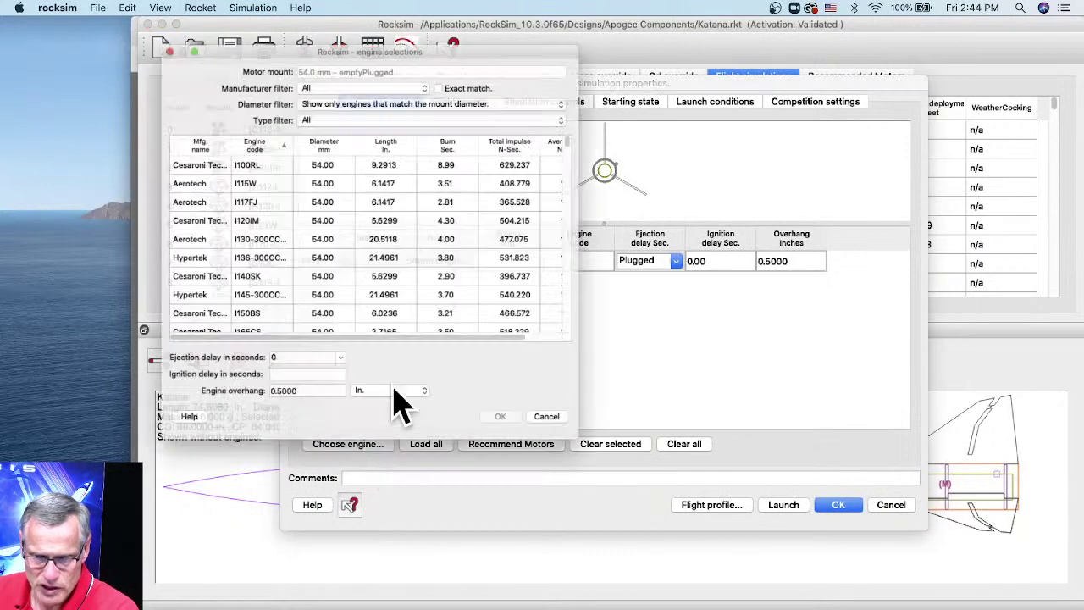
pyautogui.moveTo(375, 25); pyautogui.dragTo(424, 25)
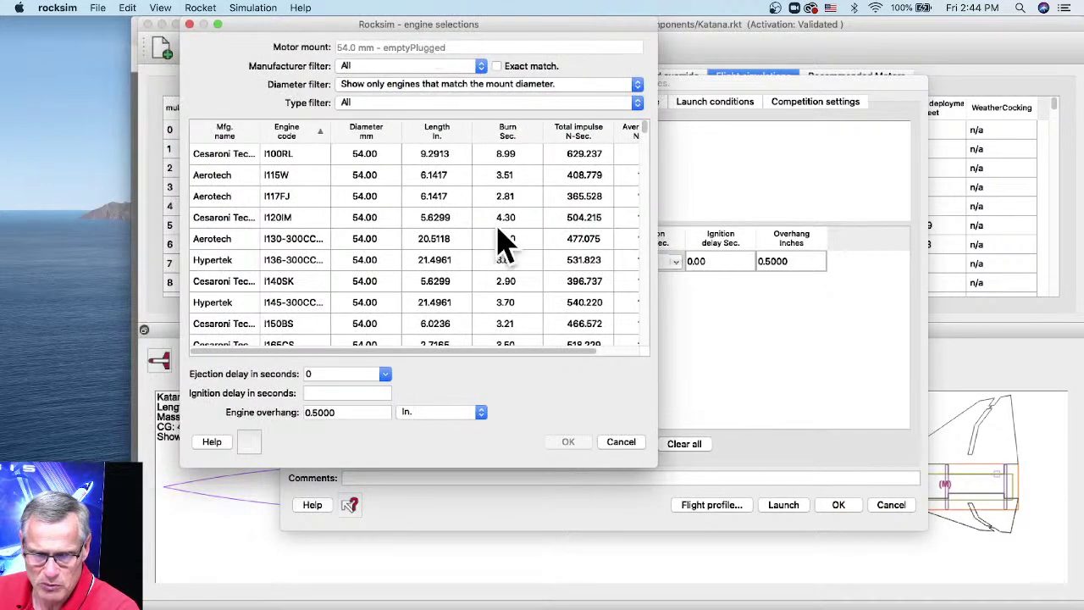
pyautogui.moveTo(652, 472); pyautogui.dragTo(945, 541)
# Load the Aerotech J250FJ engine into the 54 mm mount with a Plugged ejection delay.
pyautogui.scroll(-3, 343, 318)
pyautogui.scroll(-10, 343, 318)
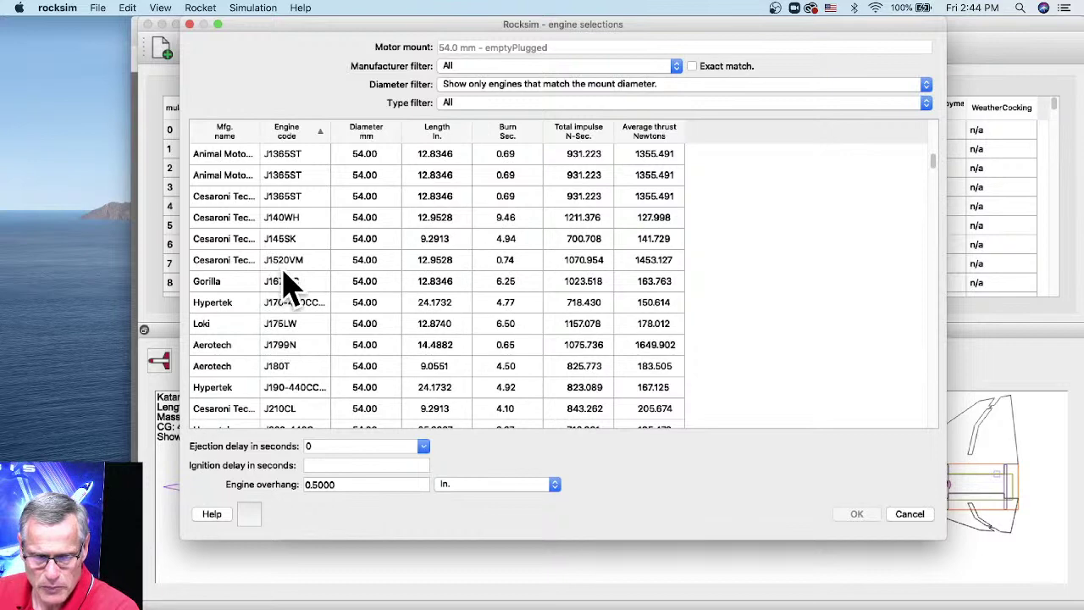
pyautogui.scroll(3, 285, 227)
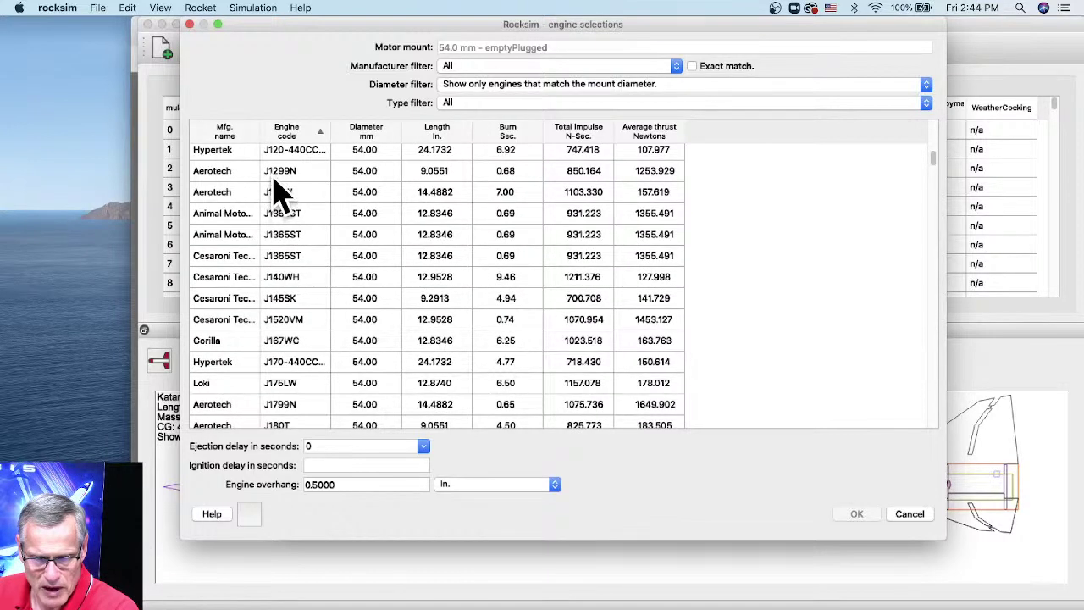
pyautogui.scroll(5, 286, 193)
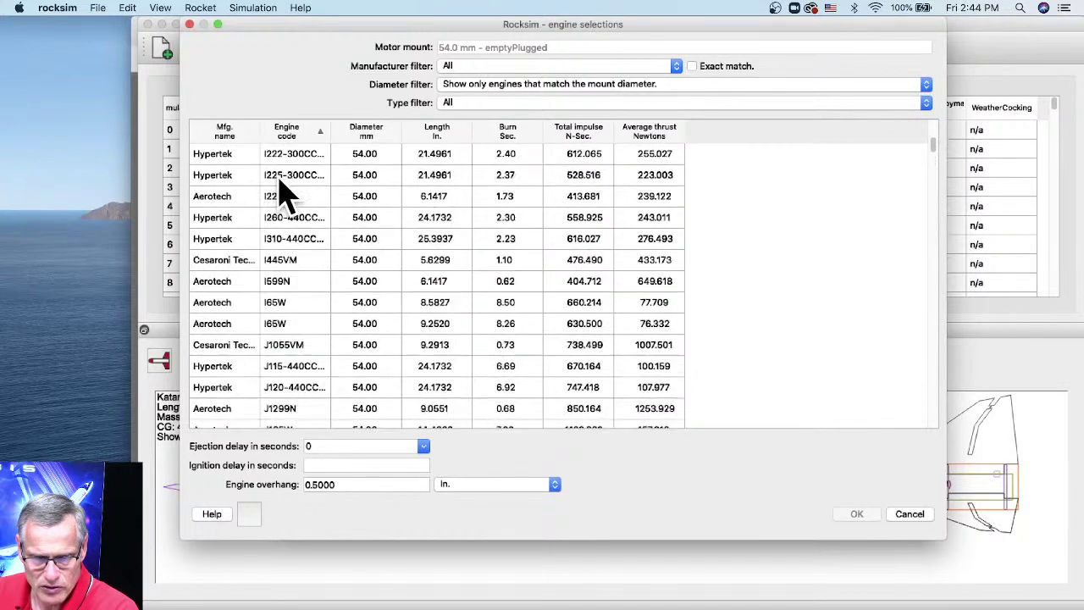
pyautogui.click(290, 415)
pyautogui.scroll(-3, 302, 399)
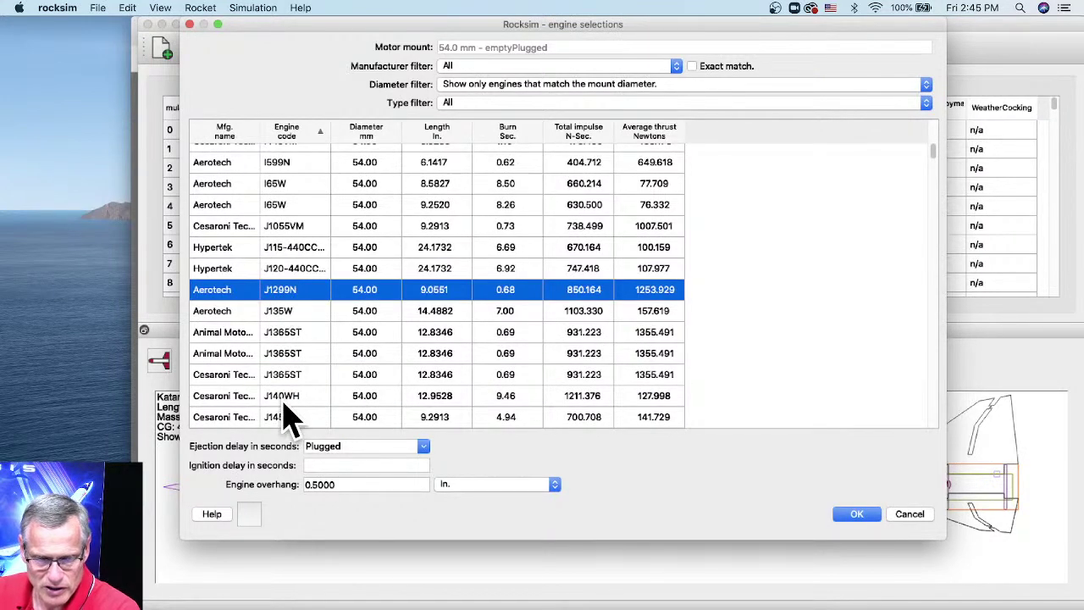
pyautogui.scroll(-3, 288, 399)
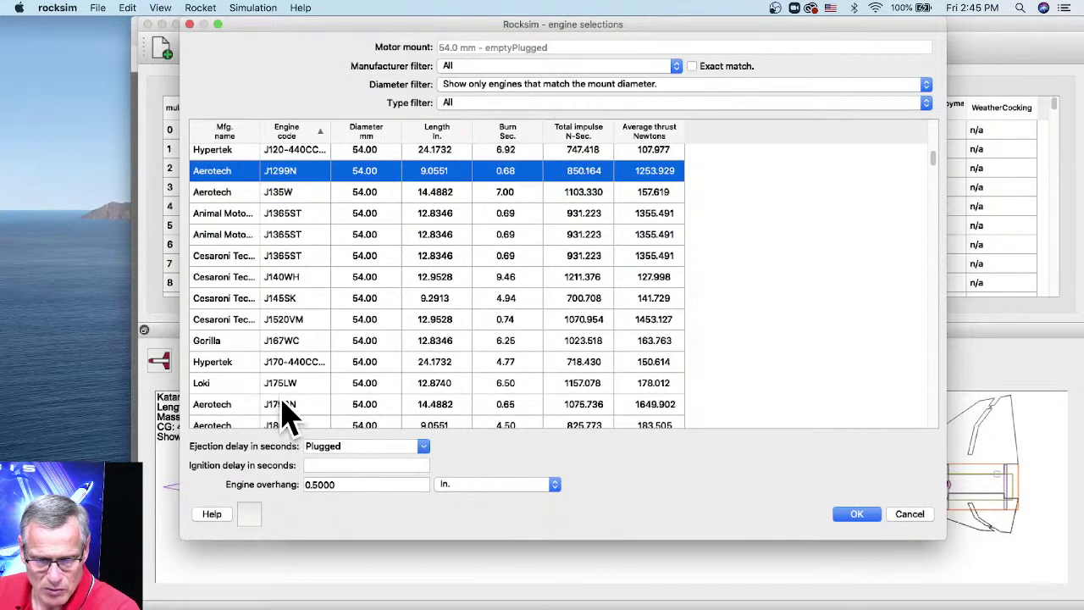
pyautogui.scroll(-5, 284, 402)
pyautogui.scroll(-2, 288, 391)
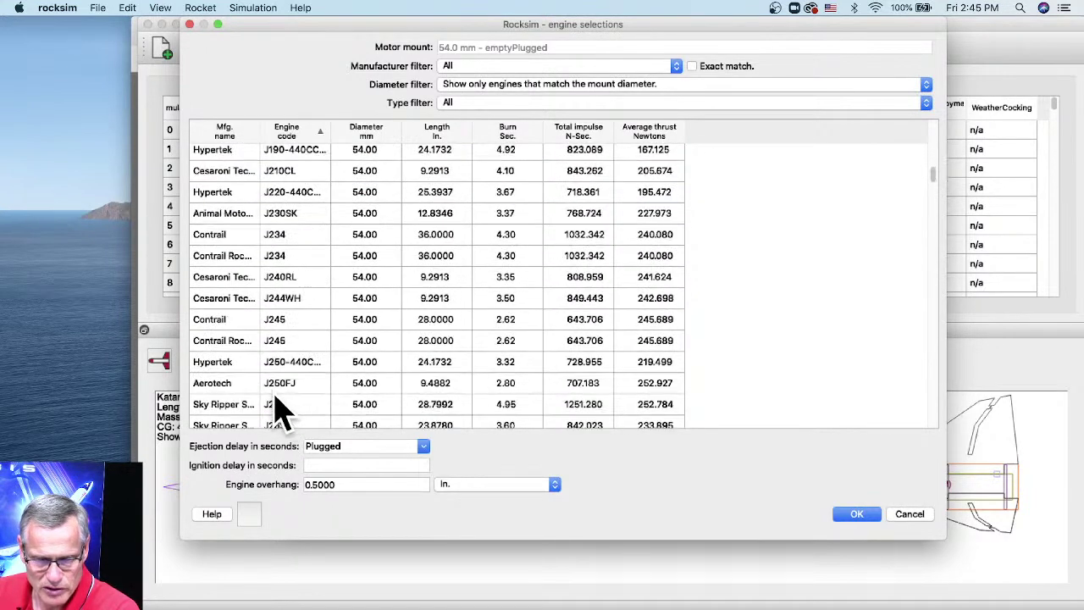
pyautogui.click(280, 387)
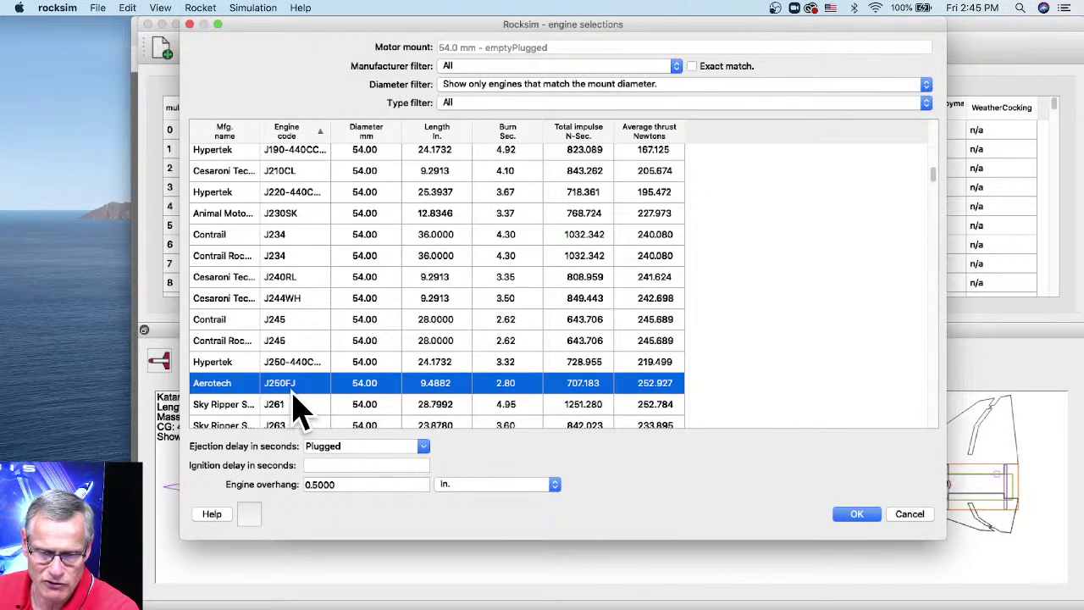
pyautogui.click(423, 446)
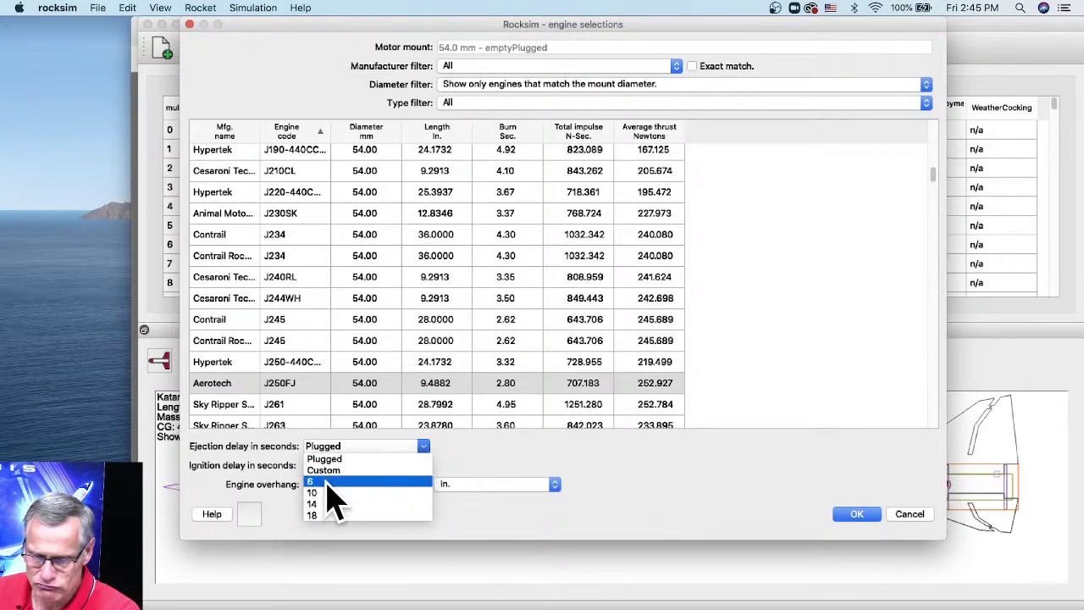
pyautogui.click(385, 449)
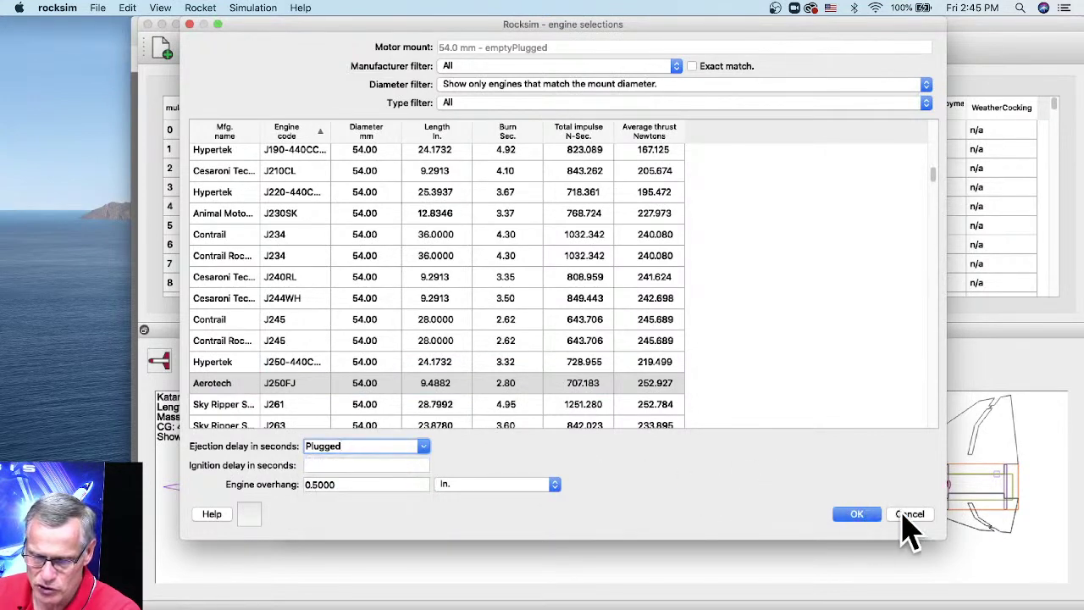
pyautogui.click(857, 514)
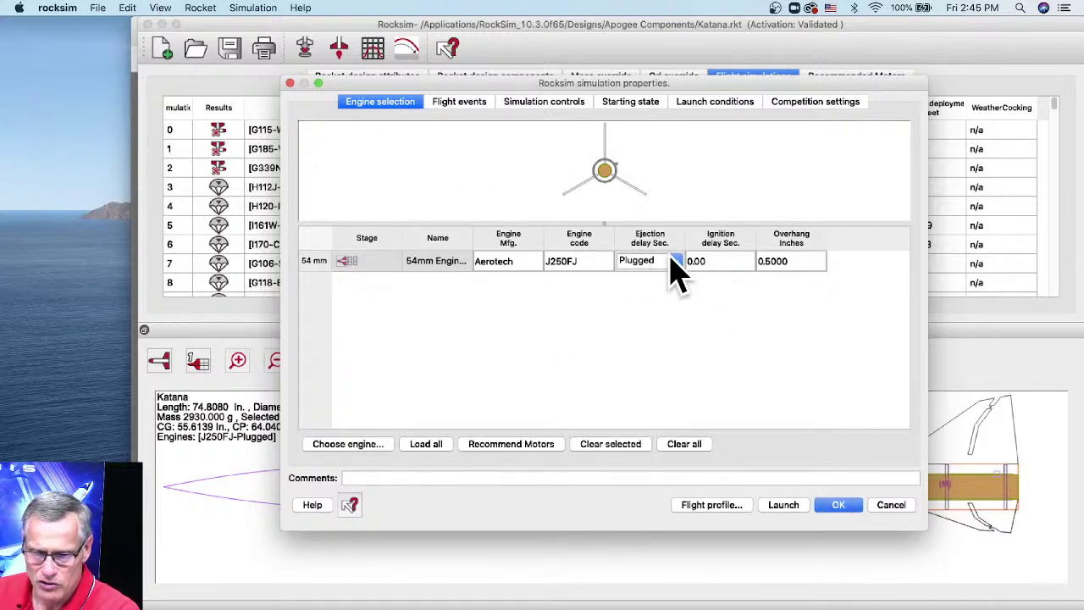
# Set the Drogue Parachute's flight event to deploy at apogee.
pyautogui.click(455, 106)
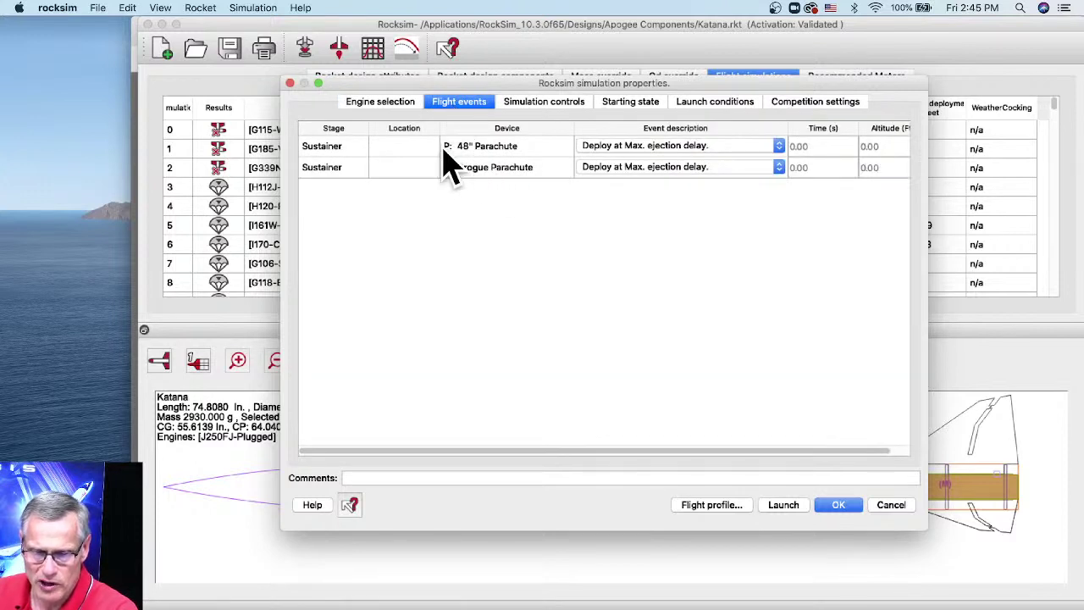
pyautogui.click(634, 168)
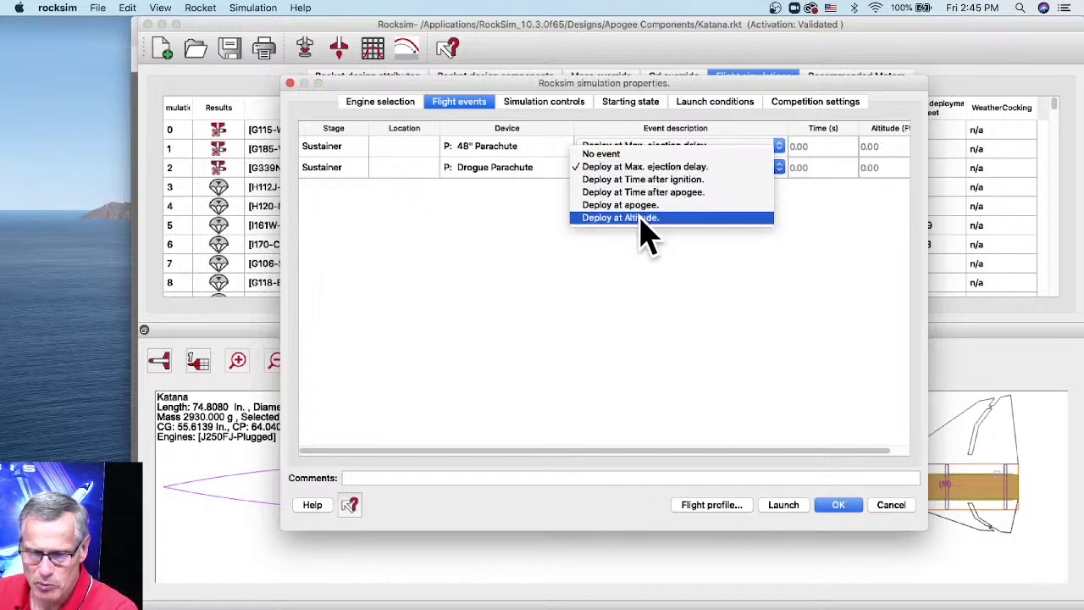
pyautogui.click(627, 205)
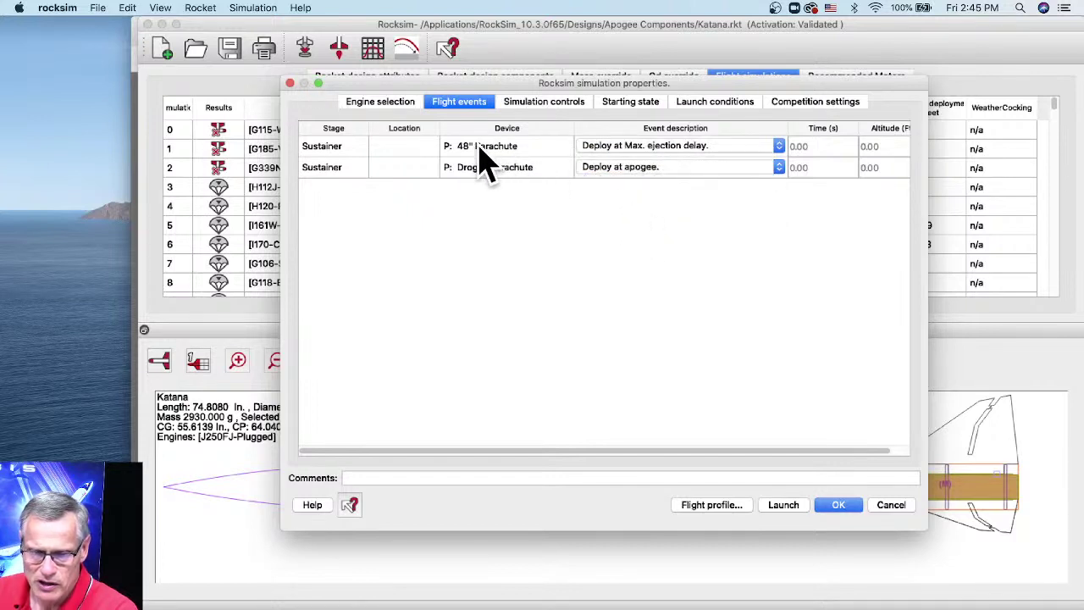
# Set the 48" Parachute to deploy at an altitude of 600 ft and launch the simulation.
pyautogui.click(479, 149)
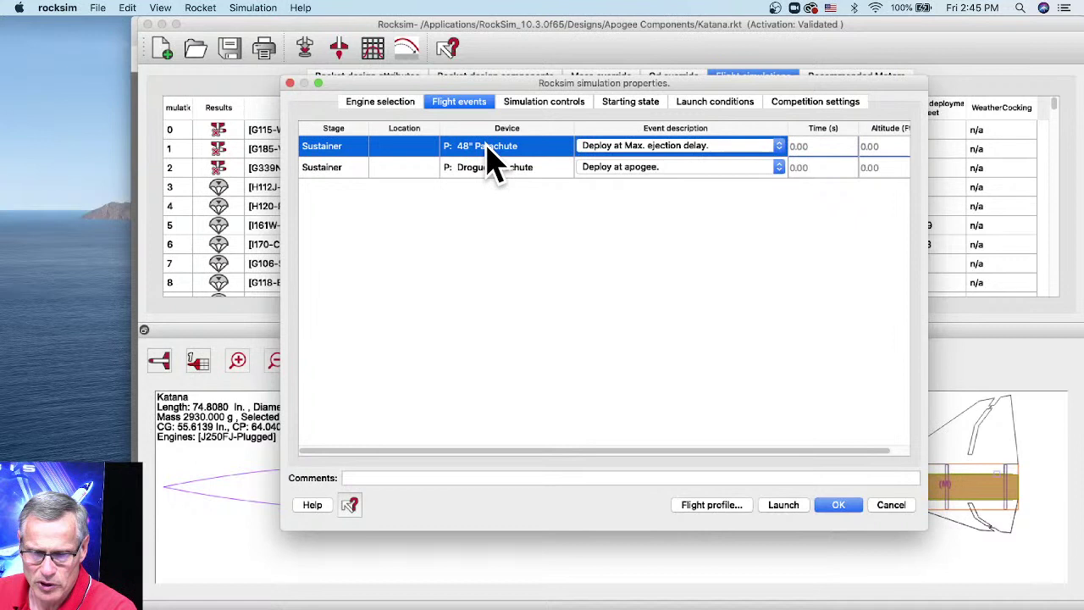
pyautogui.click(659, 151)
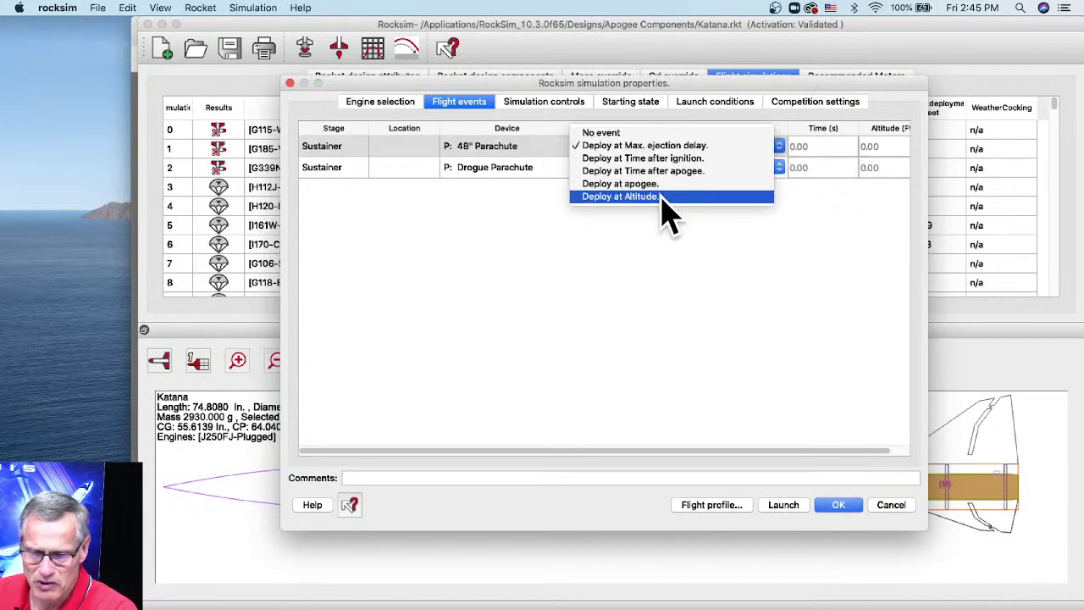
pyautogui.click(664, 197)
pyautogui.click(881, 147)
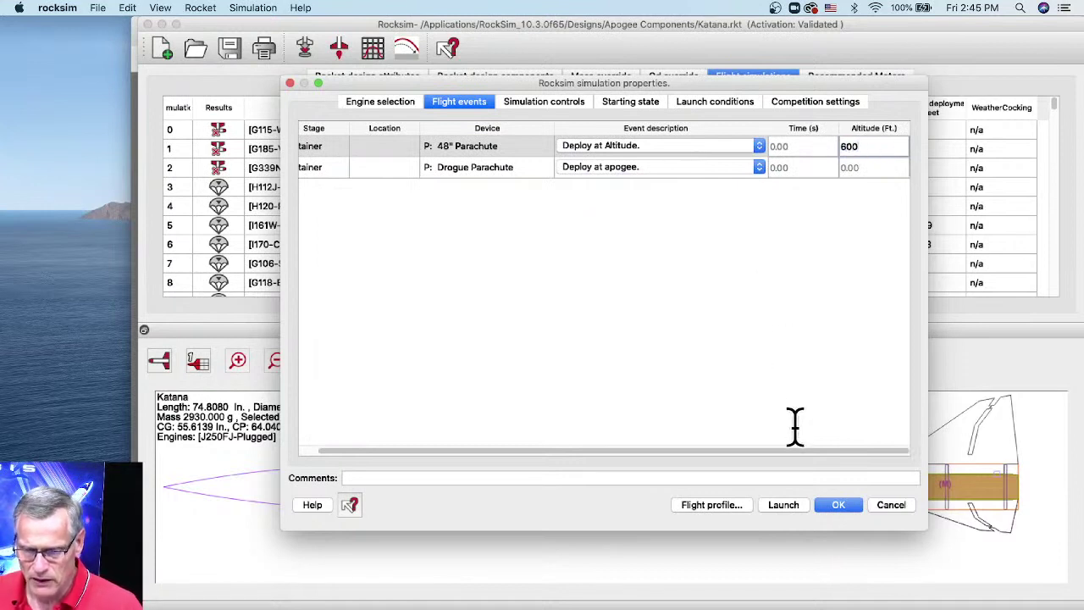
pyautogui.click(835, 508)
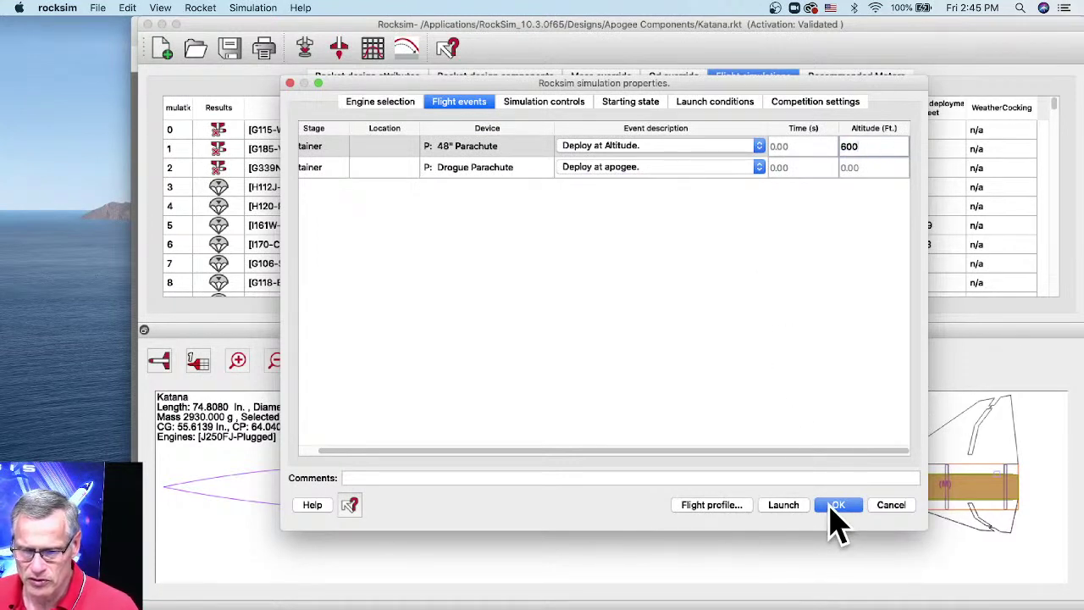
pyautogui.click(788, 507)
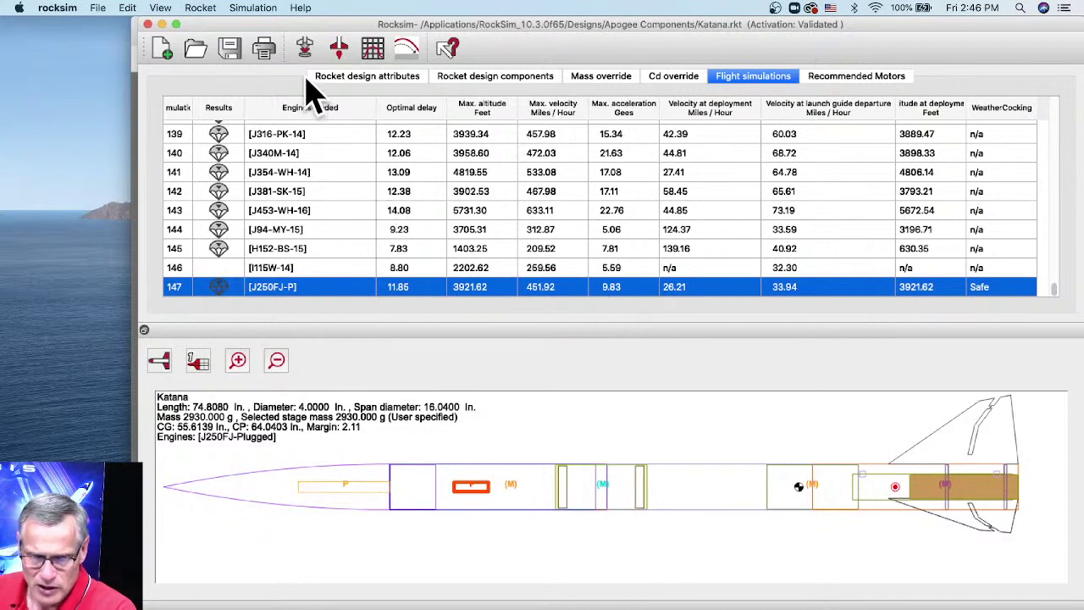
# Save the rocket design as a new file named Katana-dual-deployment on the Desktop.
pyautogui.click(102, 8)
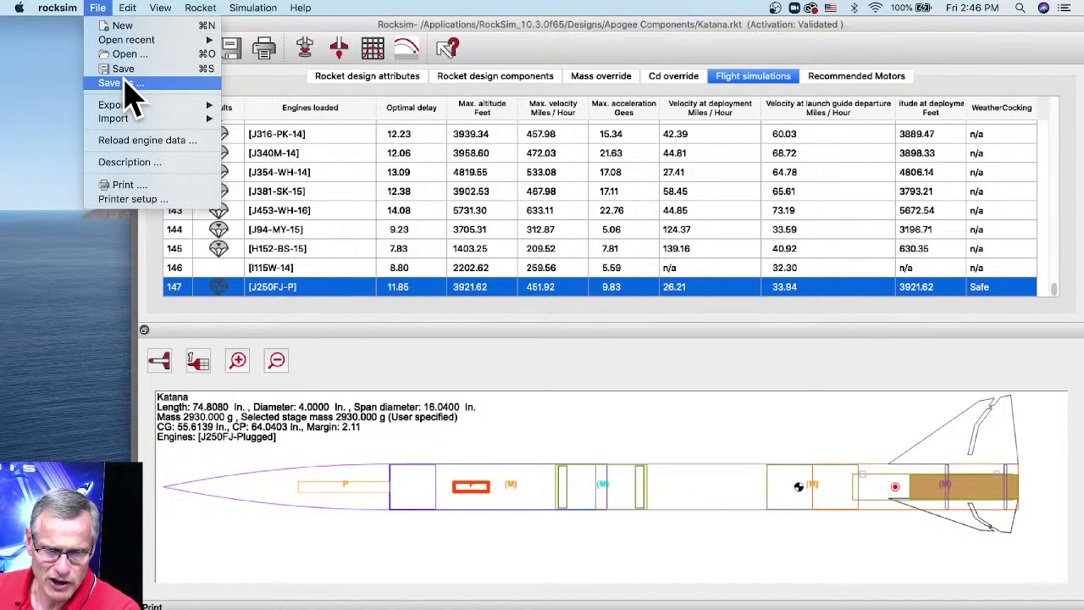
pyautogui.click(125, 83)
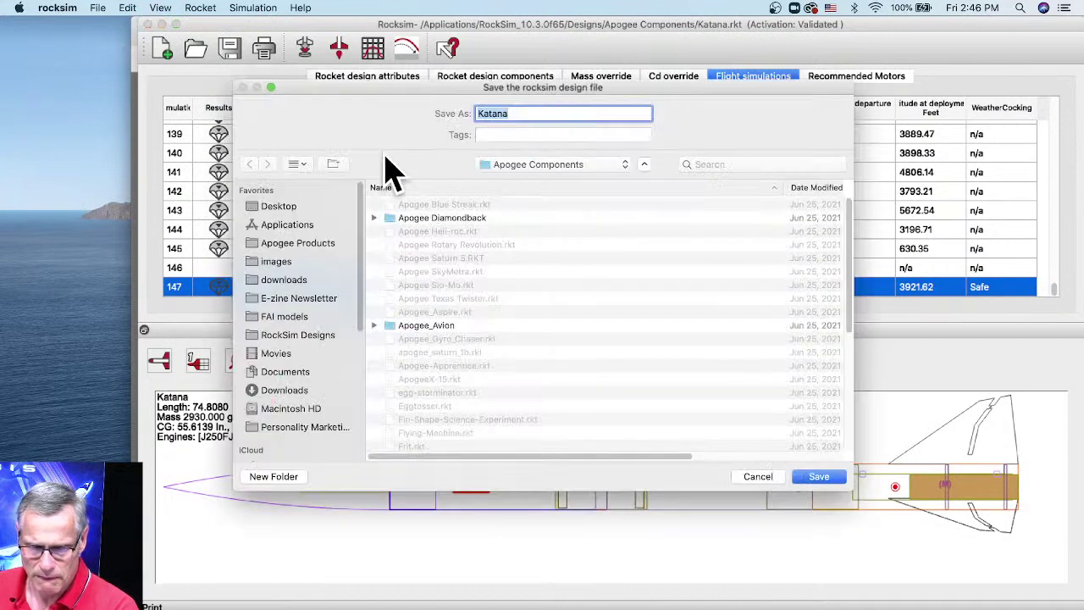
pyautogui.click(275, 206)
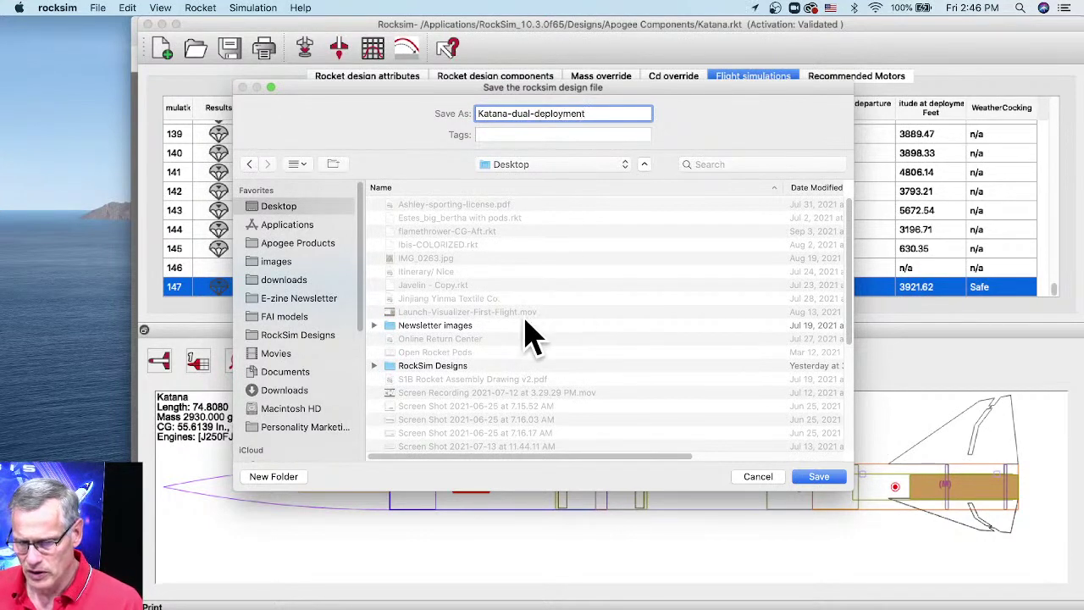
pyautogui.click(813, 477)
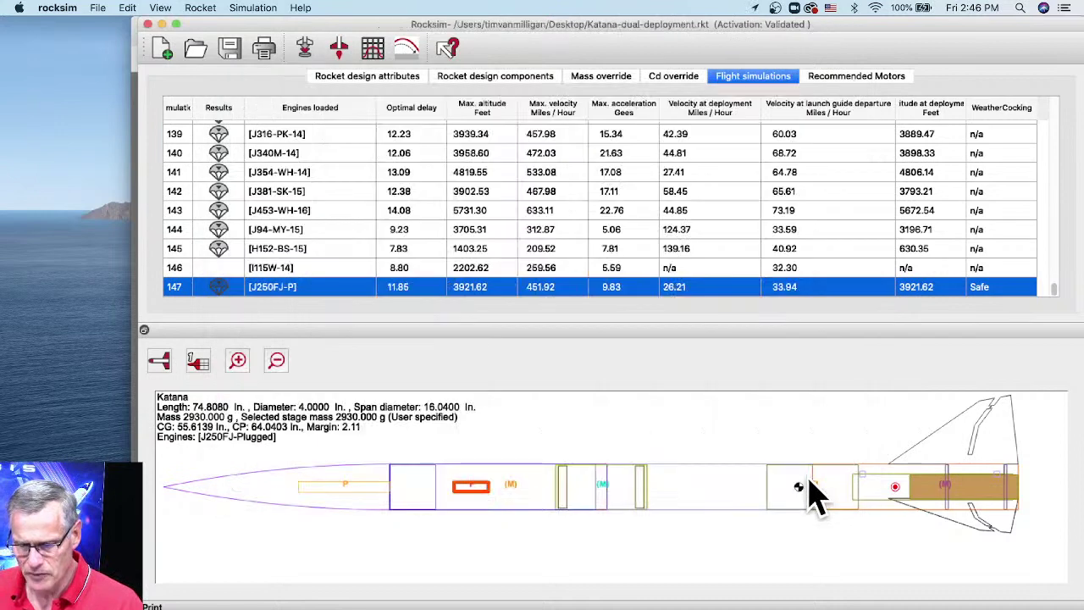
# Switch to Launch Visualizer in Chrome and dismiss the open Share Simulation dialog.
pyautogui.moveTo(405, 26); pyautogui.dragTo(391, 85)
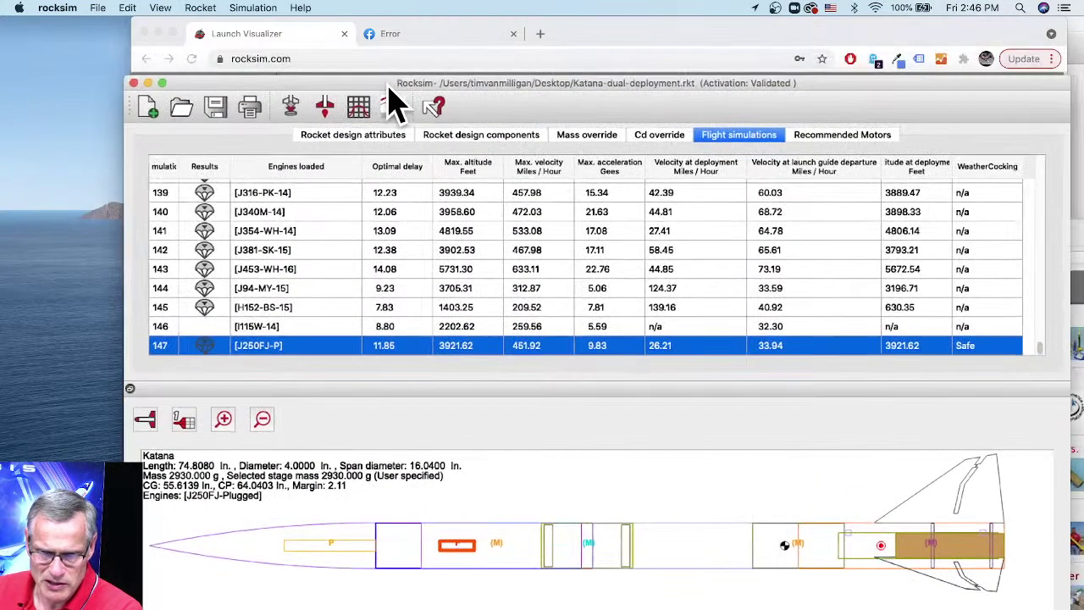
pyautogui.click(635, 43)
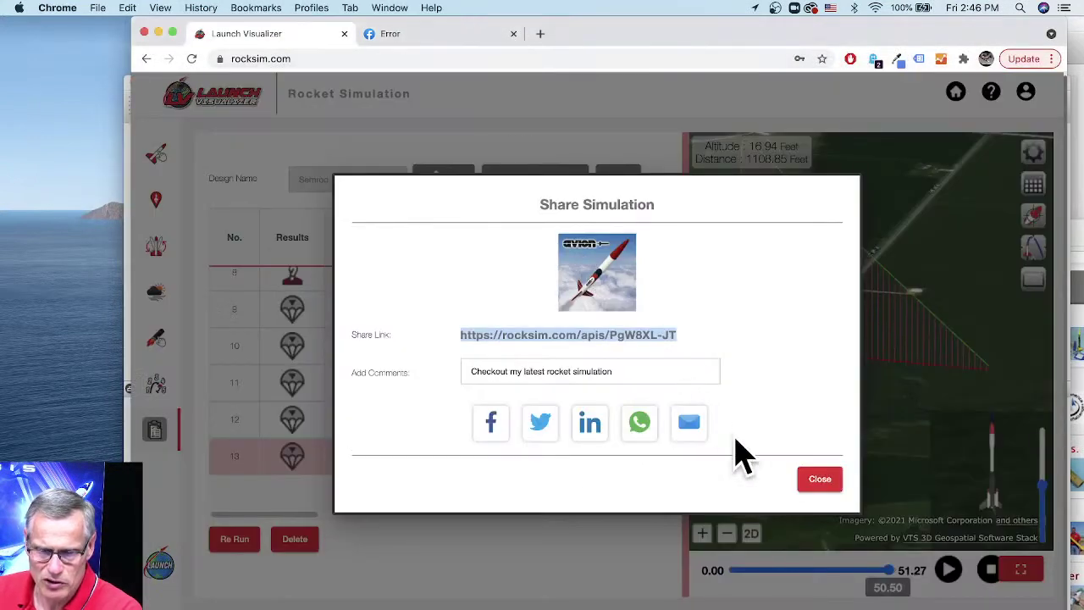
pyautogui.click(818, 481)
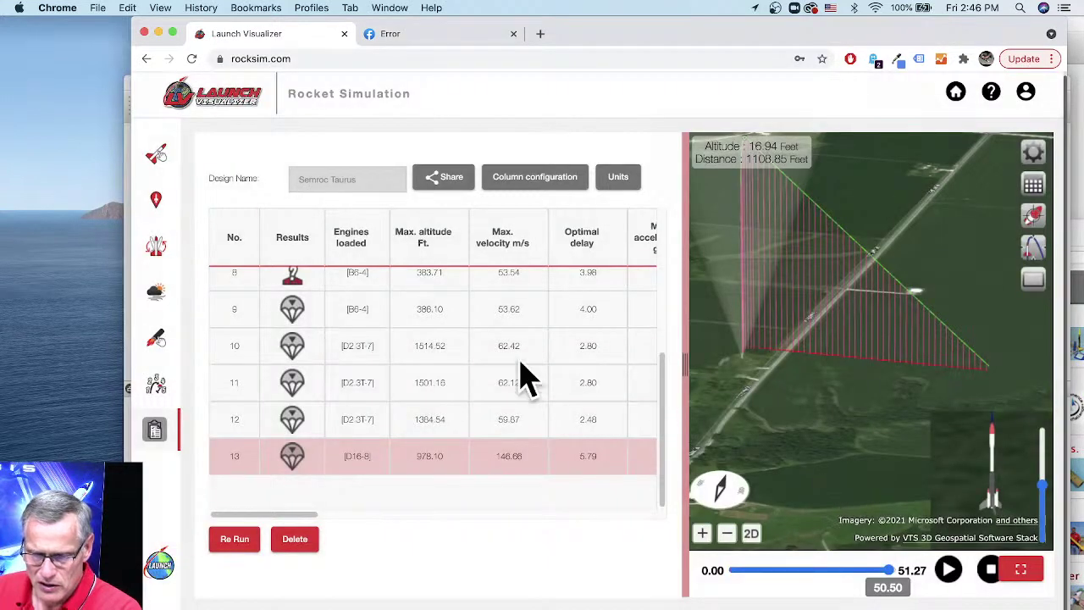
# Upload Katana-dual-deployment.rkt from the Desktop as a new rocket design and acknowledge the completed upload.
pyautogui.click(160, 156)
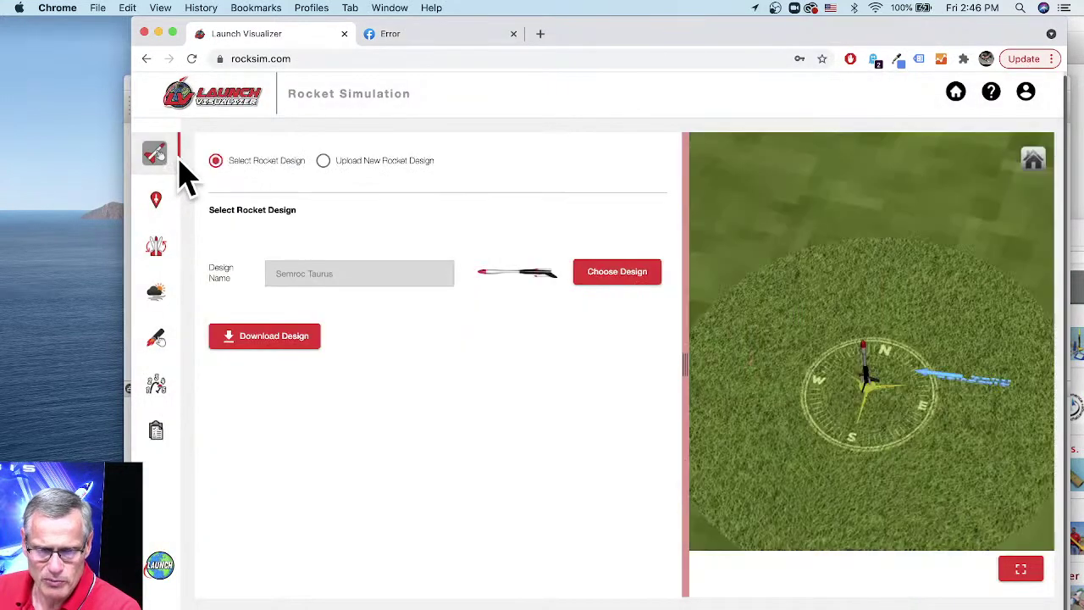
pyautogui.click(324, 162)
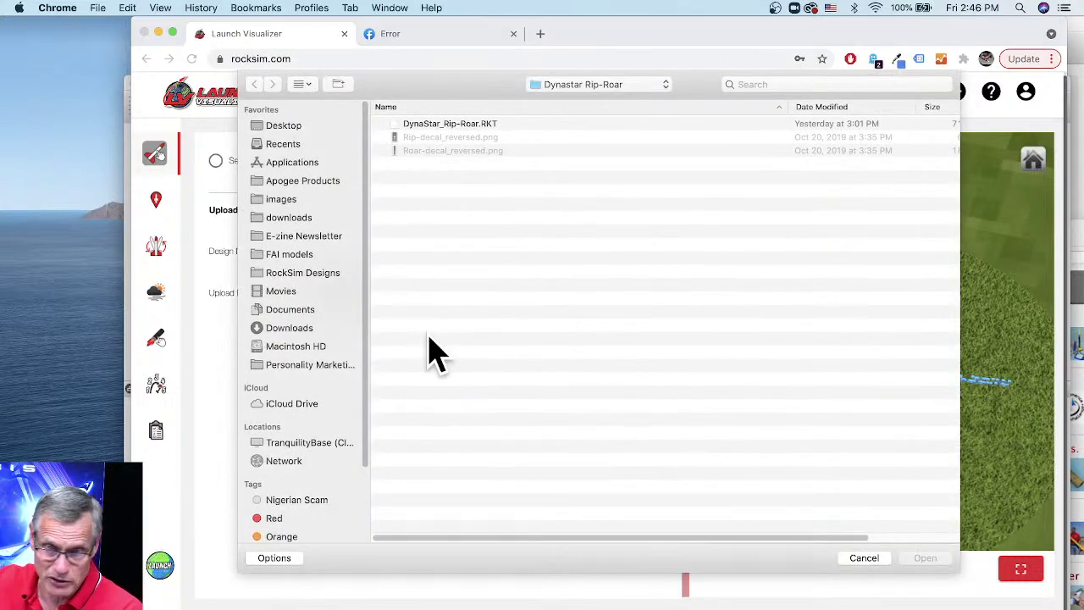
pyautogui.click(286, 129)
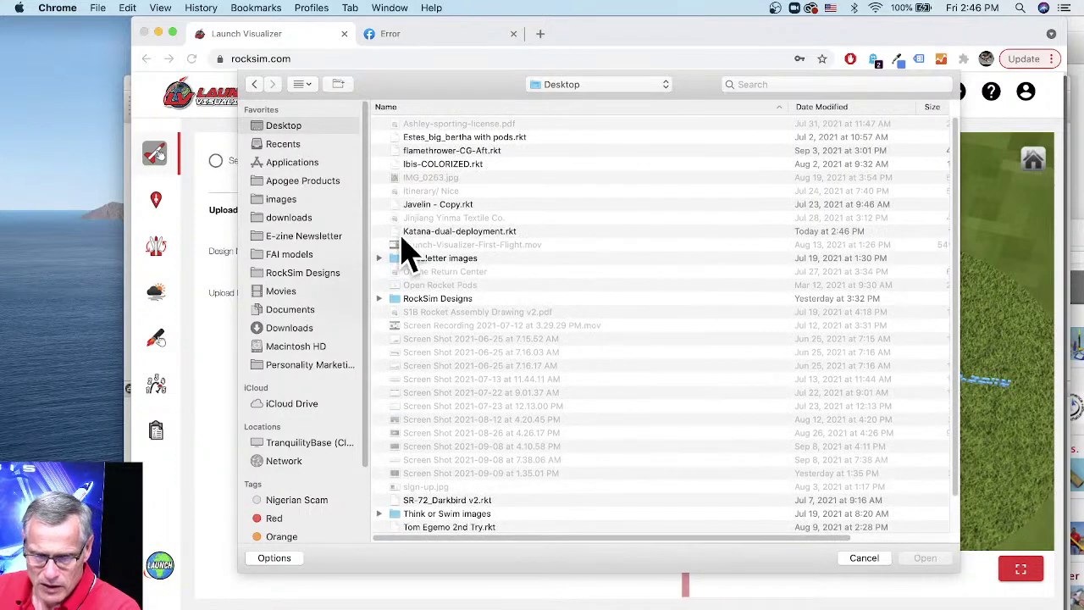
pyautogui.click(434, 235)
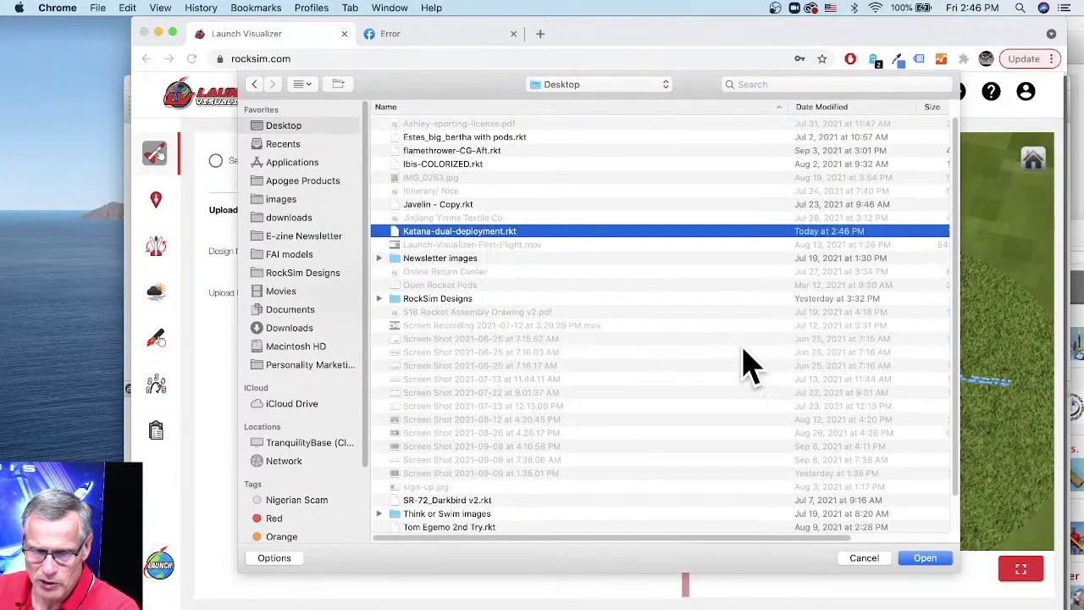
pyautogui.click(927, 561)
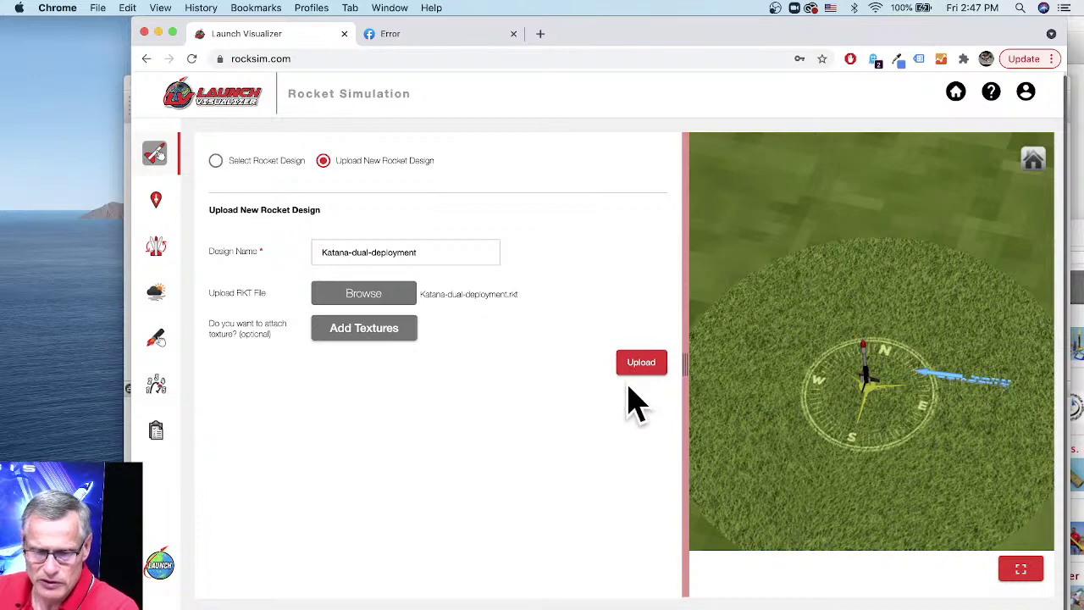
pyautogui.click(640, 362)
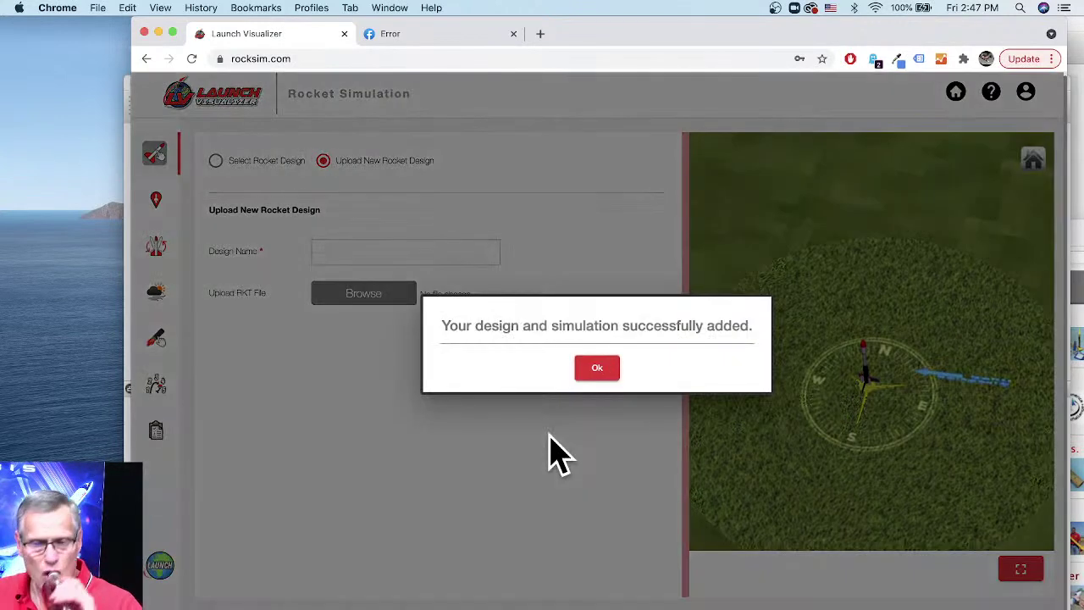
pyautogui.click(609, 369)
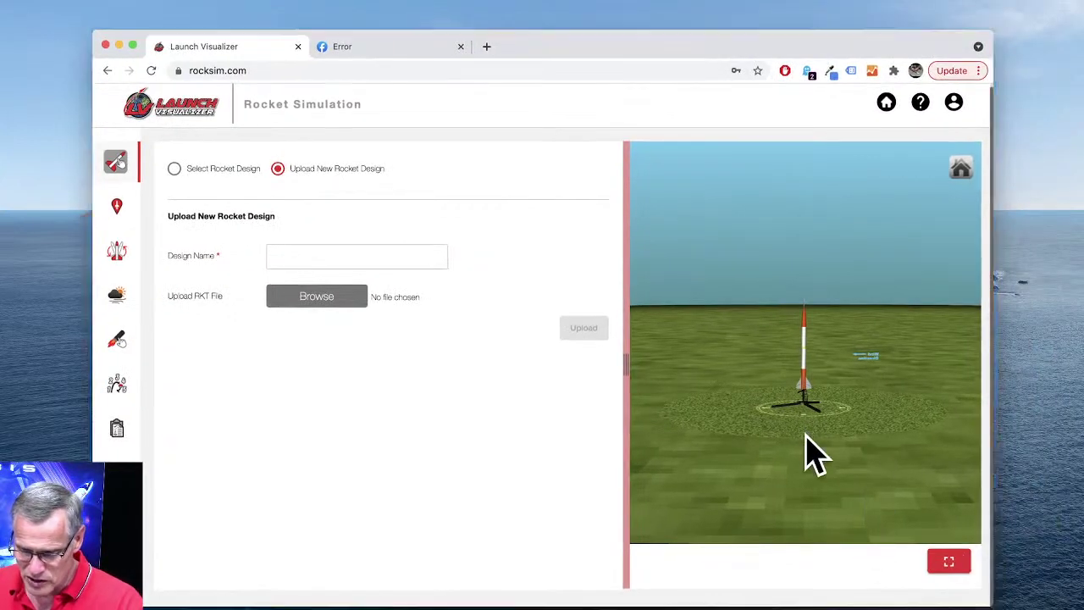
# Find the J250FJ-P simulation in the Katana-dual-deployment data and check the credits needed for a rerun without running it.
pyautogui.scroll(4, 886, 407)
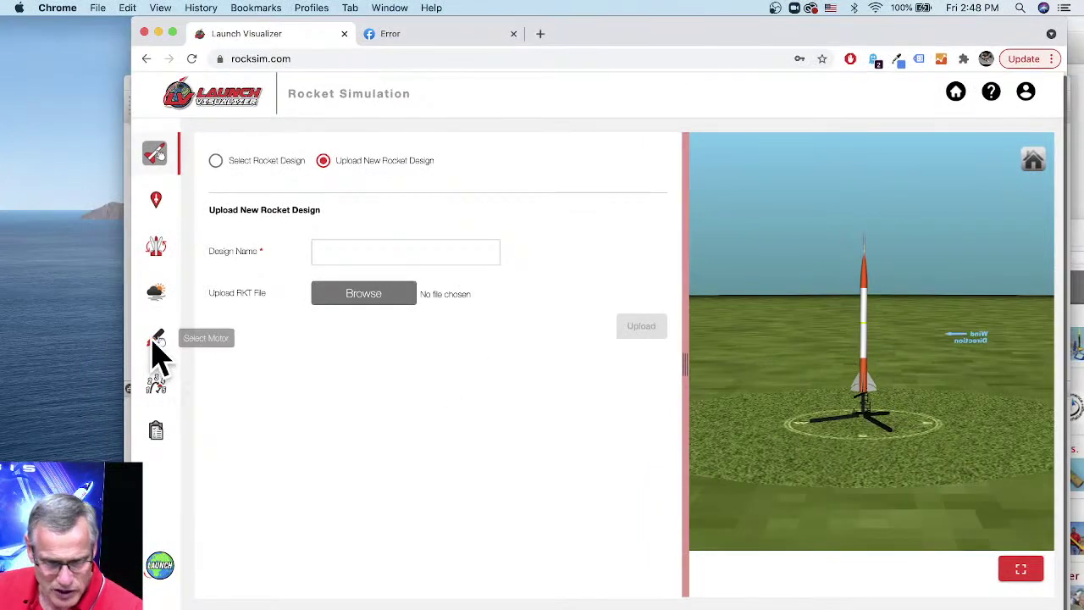
pyautogui.click(159, 434)
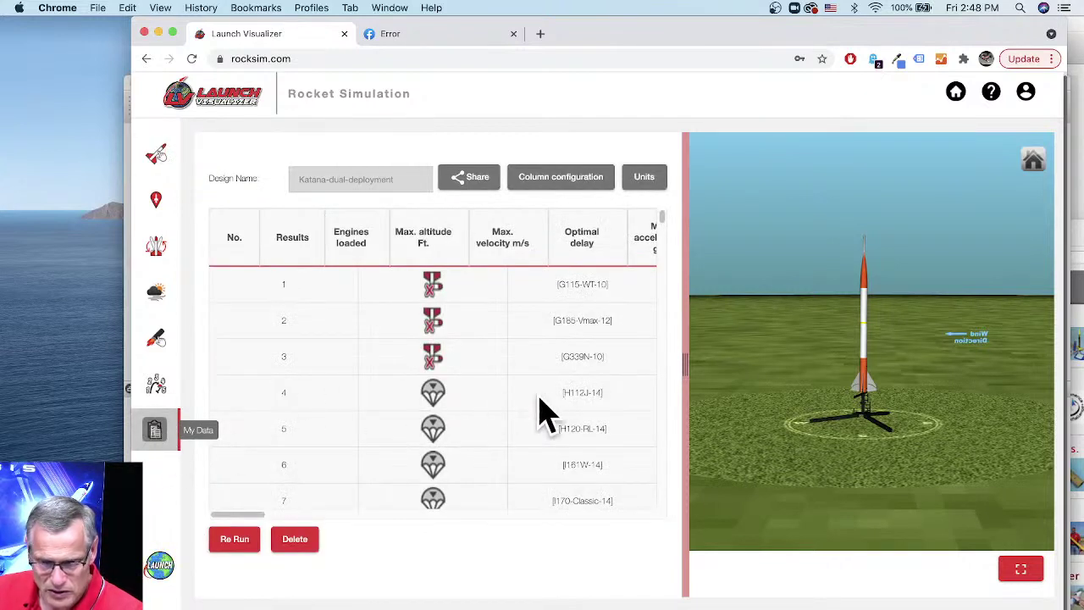
pyautogui.scroll(-10, 508, 447)
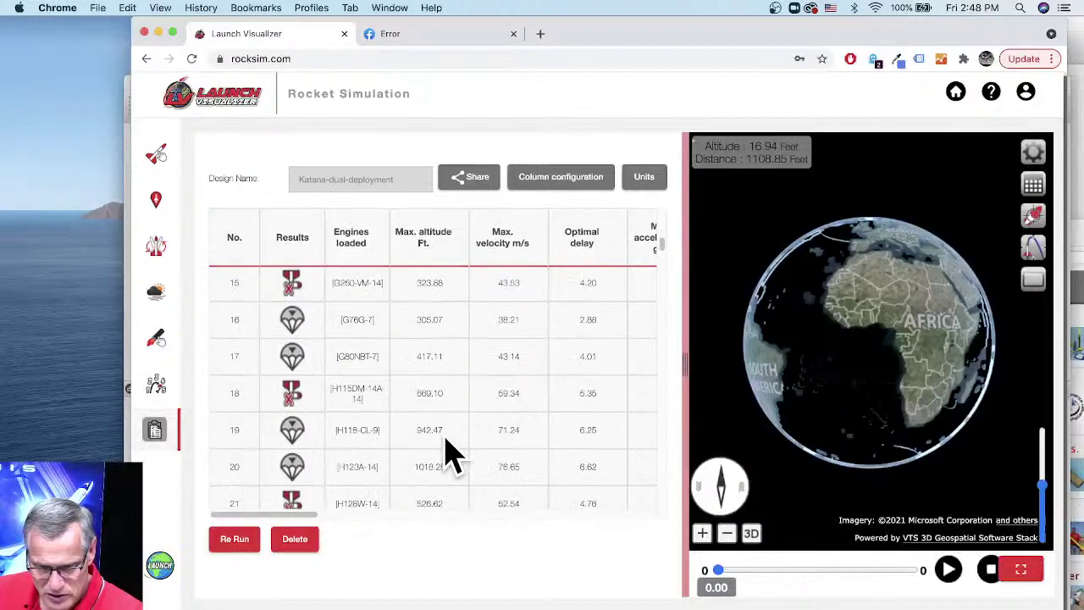
pyautogui.scroll(-20, 394, 453)
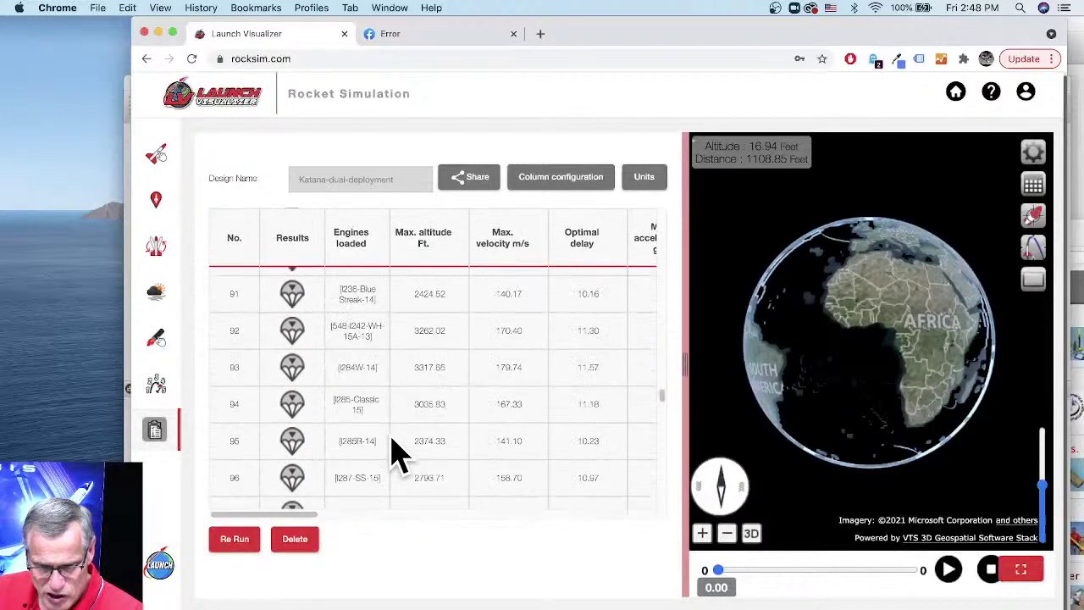
pyautogui.scroll(-20, 398, 457)
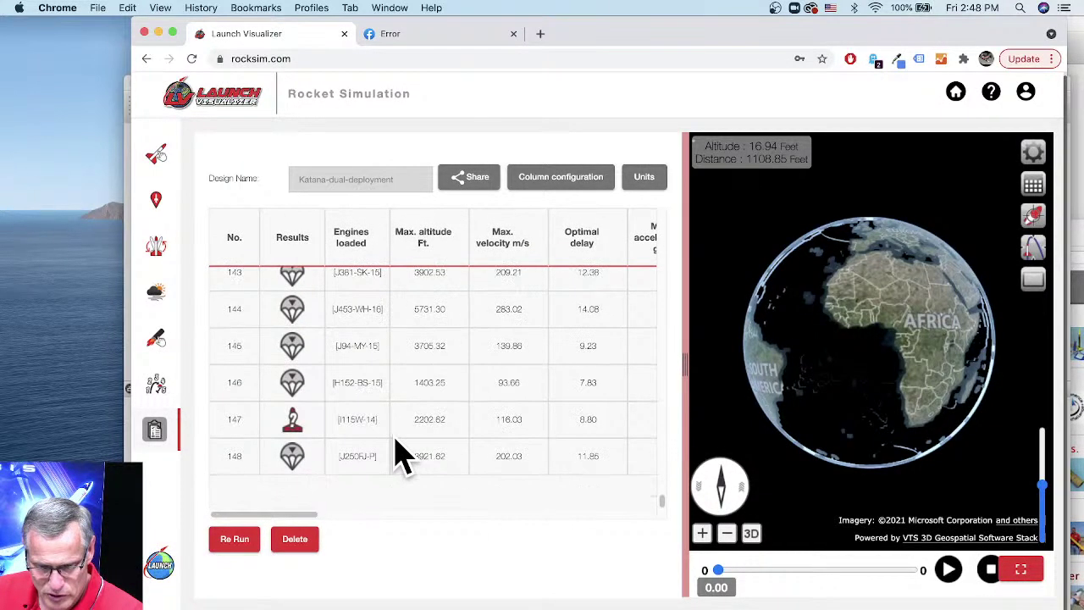
pyautogui.click(359, 461)
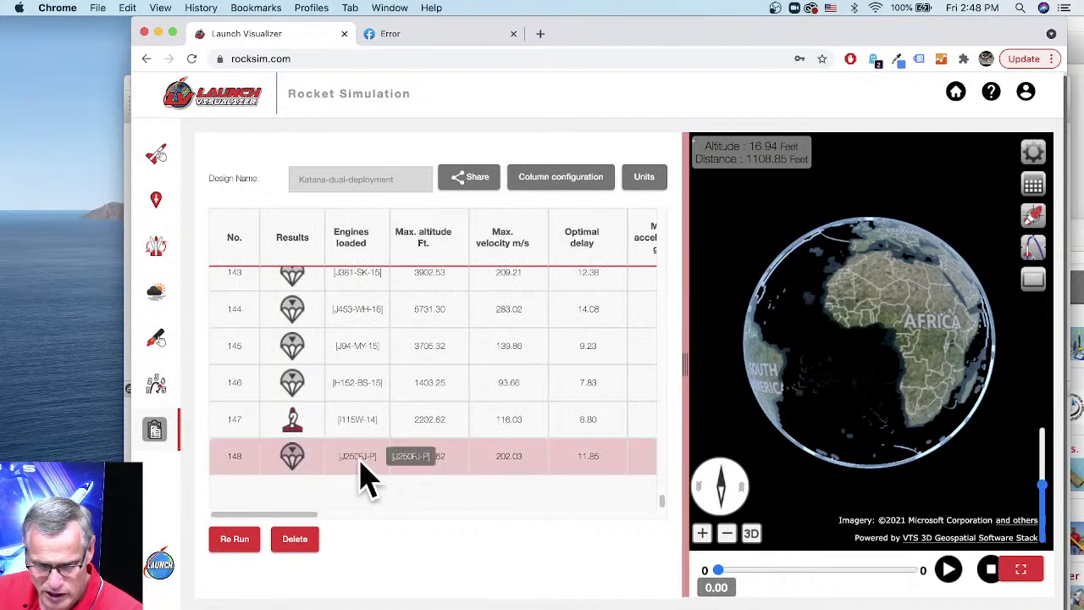
pyautogui.click(236, 542)
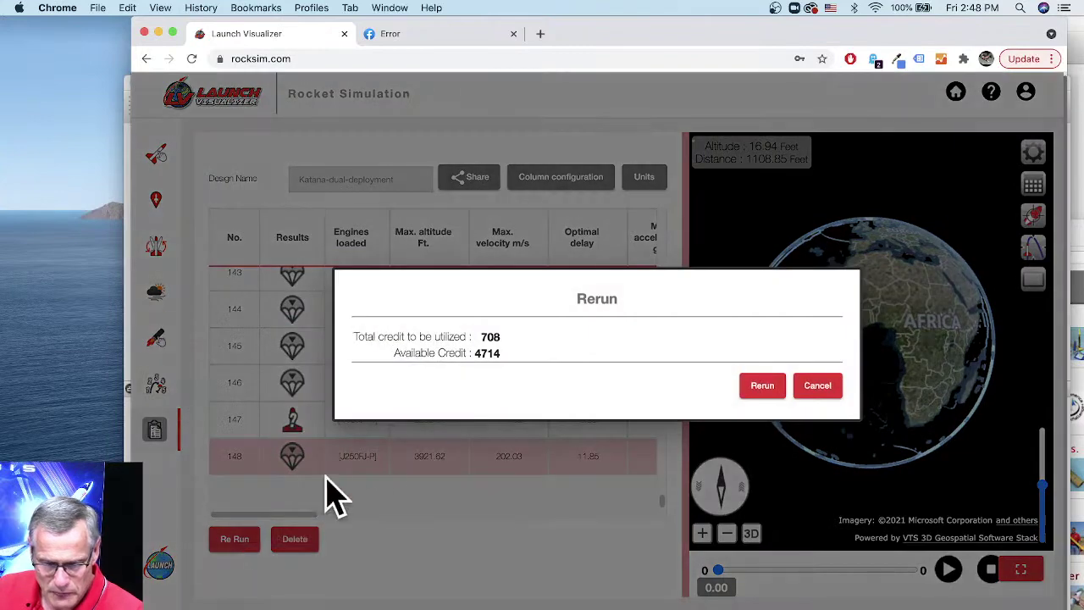
pyautogui.click(817, 387)
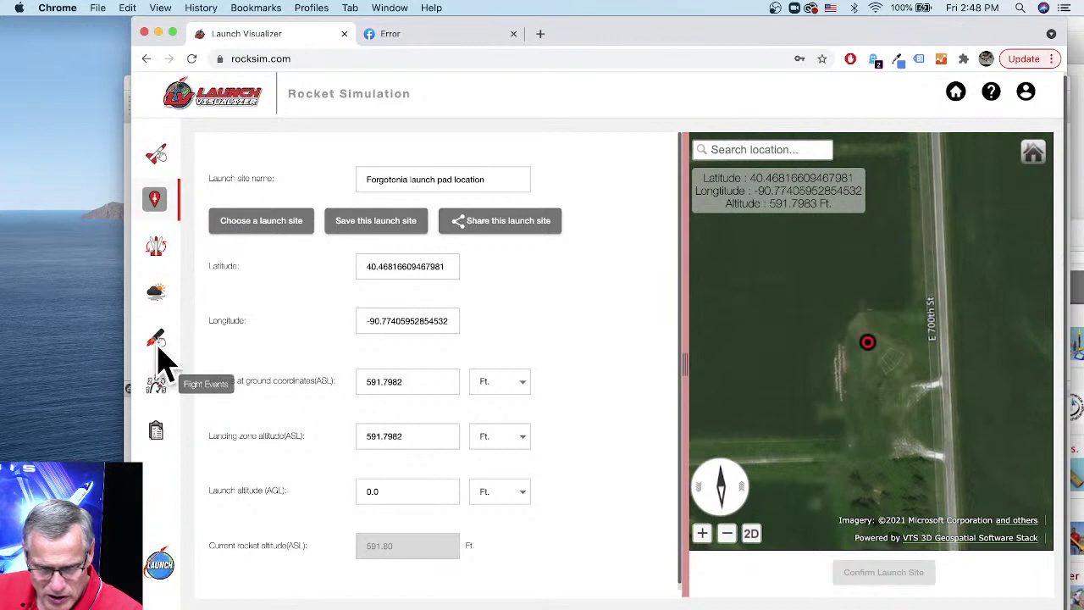
# Open the engine selection for the 54 mm engine mount and browse the listed Aerotech J motors.
pyautogui.click(156, 342)
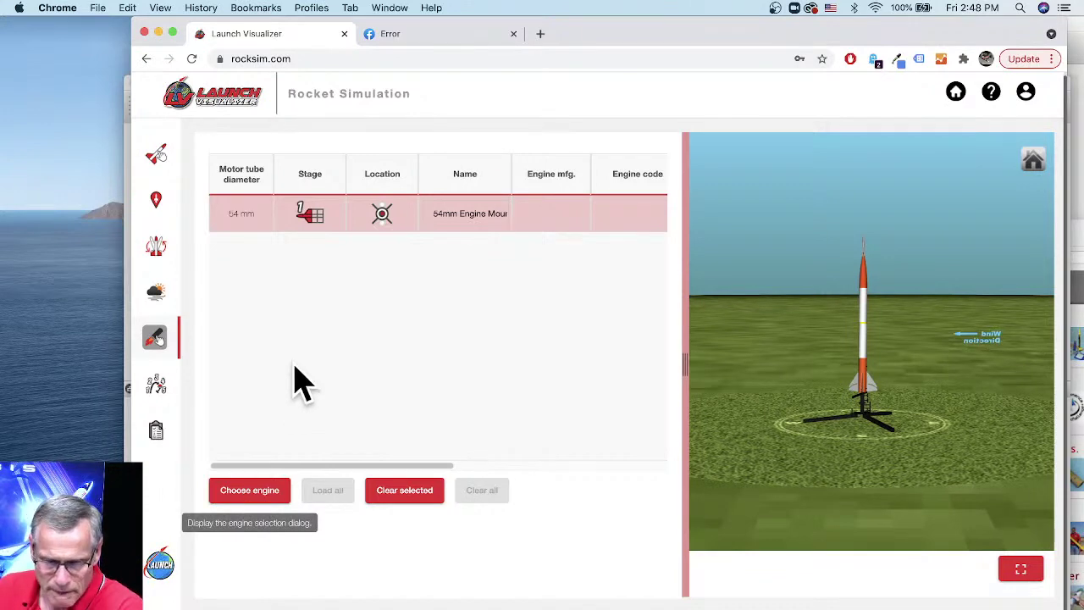
pyautogui.click(275, 490)
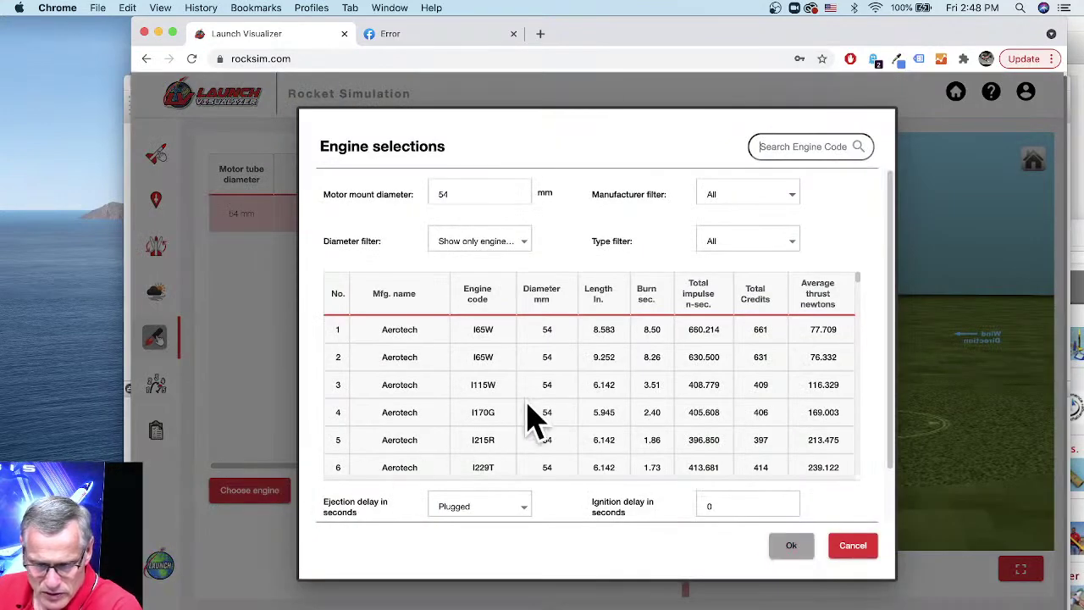
pyautogui.scroll(-8, 521, 415)
pyautogui.scroll(-1, 510, 422)
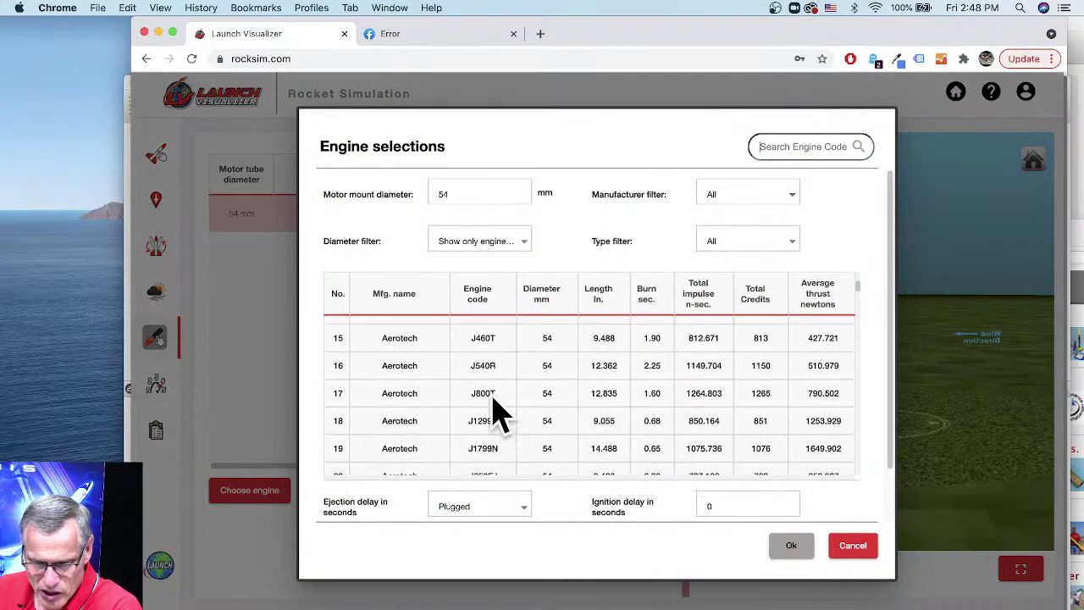
pyautogui.scroll(3, 496, 399)
pyautogui.scroll(3, 498, 401)
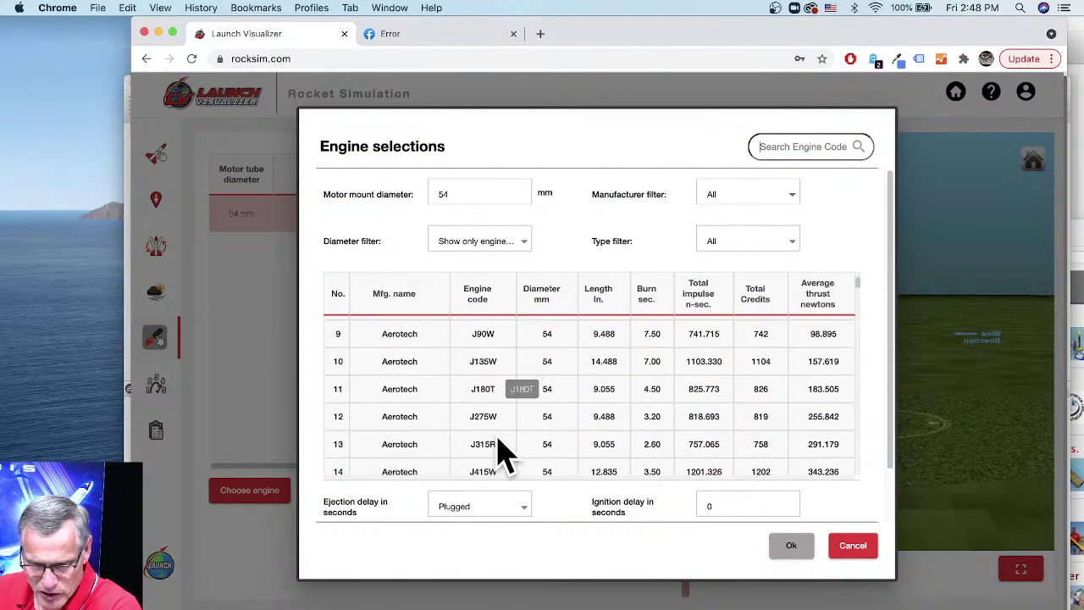
pyautogui.scroll(-1, 509, 449)
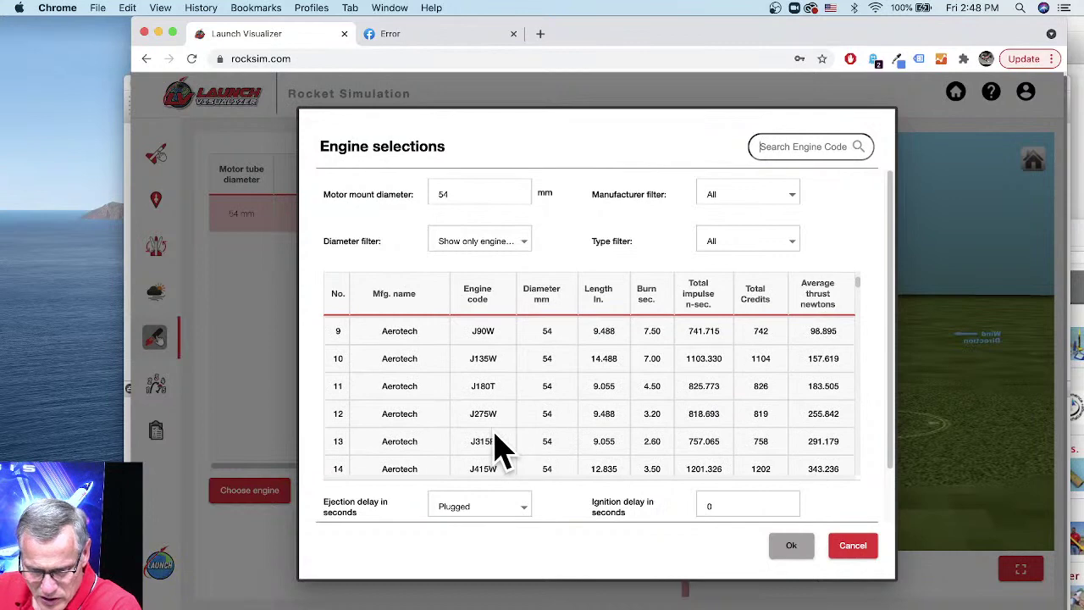
pyautogui.click(544, 425)
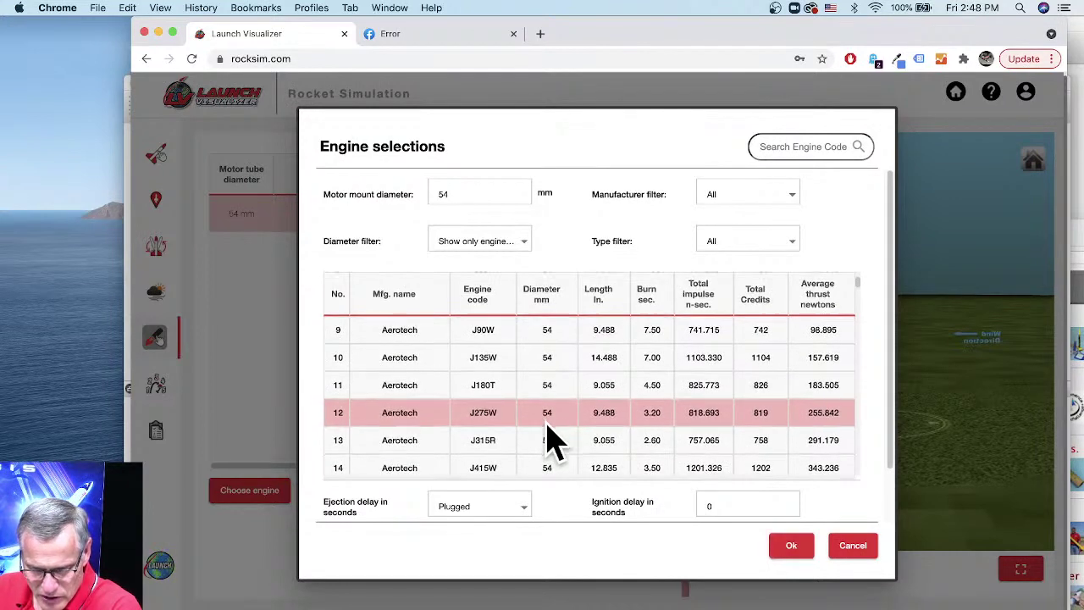
pyautogui.scroll(-3, 549, 436)
pyautogui.scroll(-3, 546, 444)
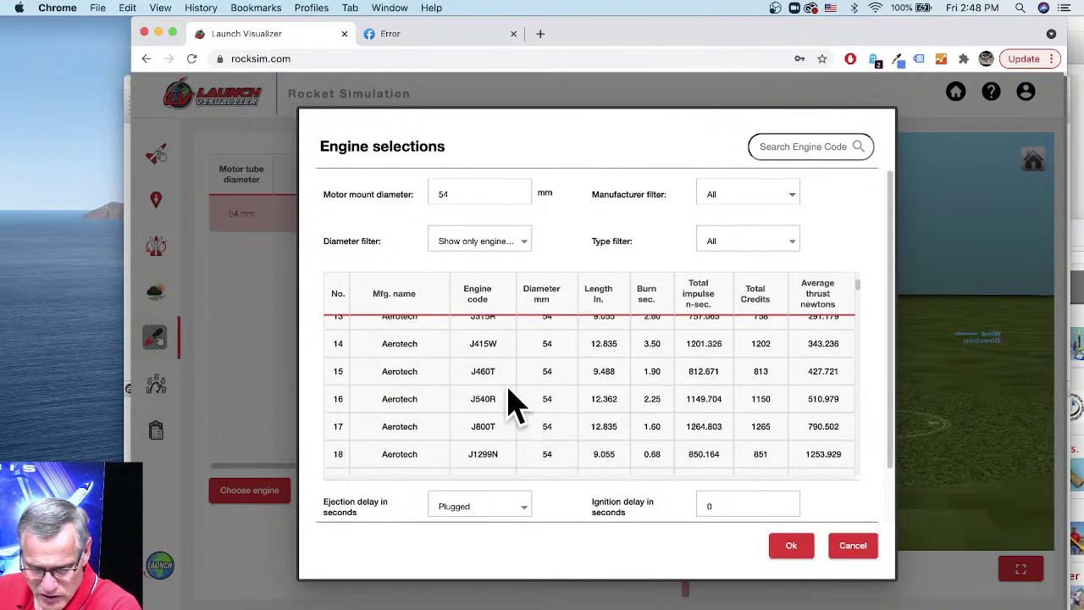
# Search the engine codes for J250 and load the Aerotech J250FJ into the 54 mm engine mount.
pyautogui.click(801, 146)
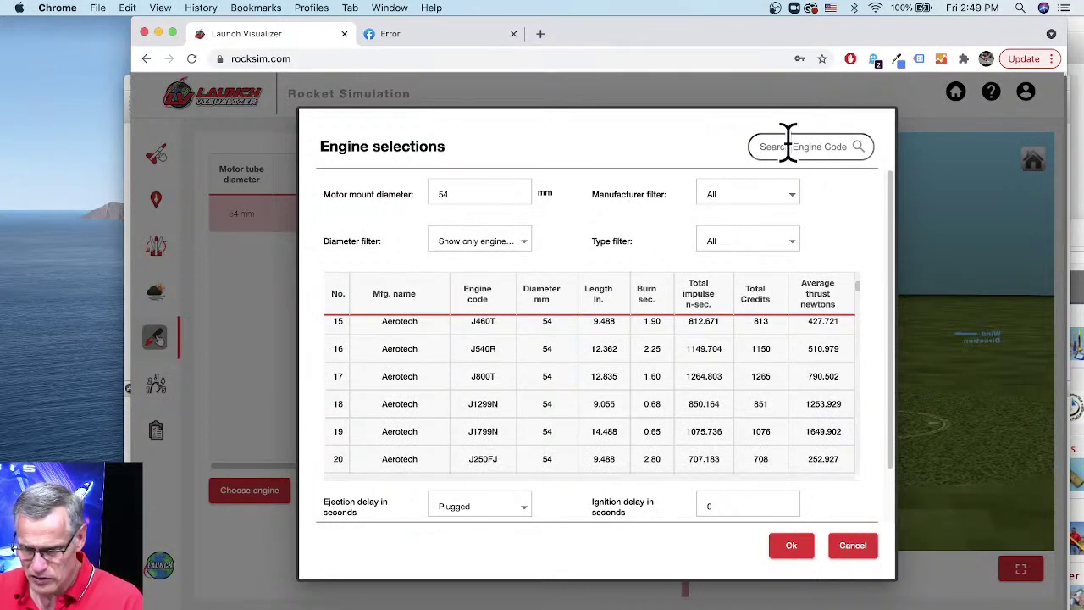
pyautogui.write('J250')
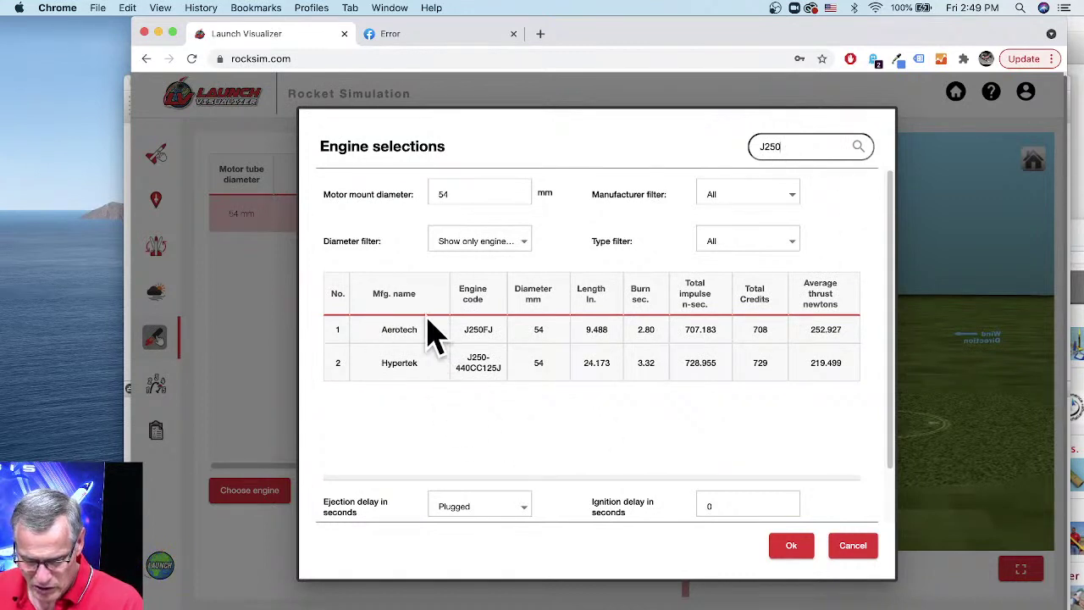
pyautogui.click(476, 339)
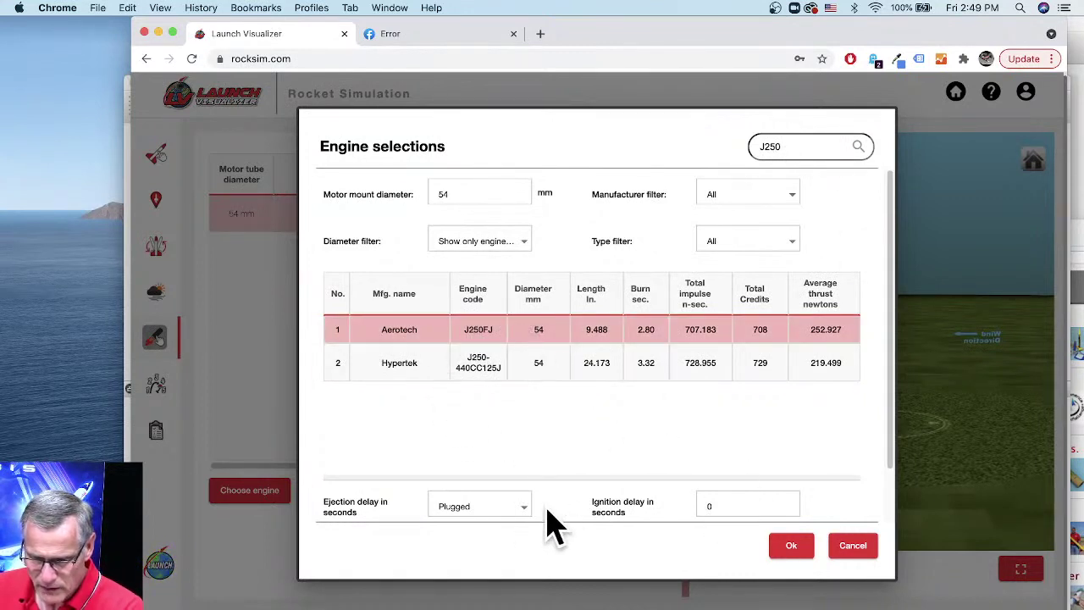
pyautogui.click(790, 547)
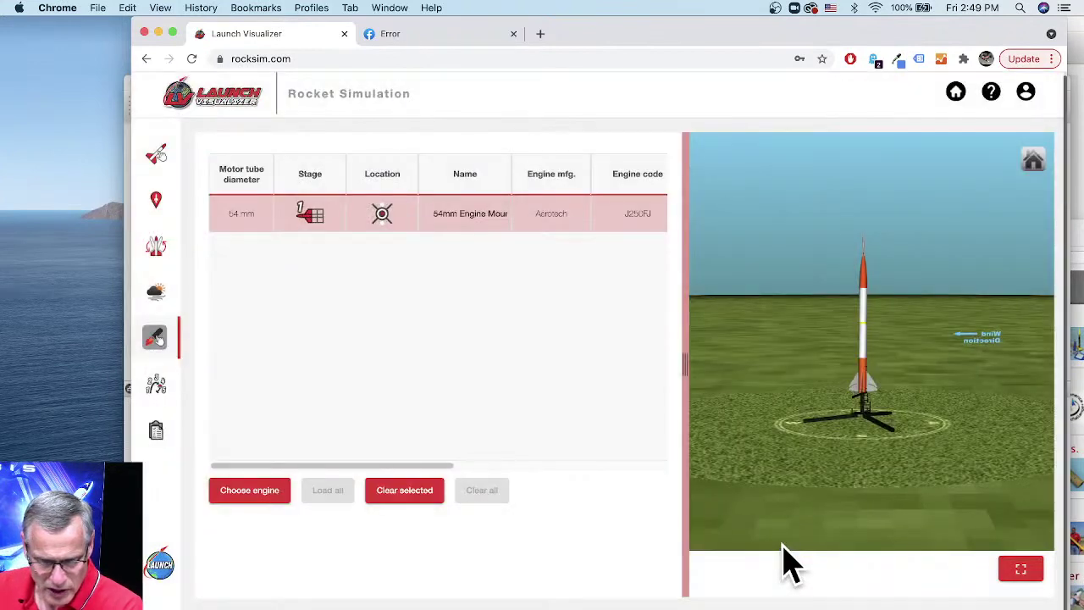
# Set the 48" Parachute to deploy at an altitude of 600 ft and the Drogue Parachute to deploy at apogee.
pyautogui.click(158, 390)
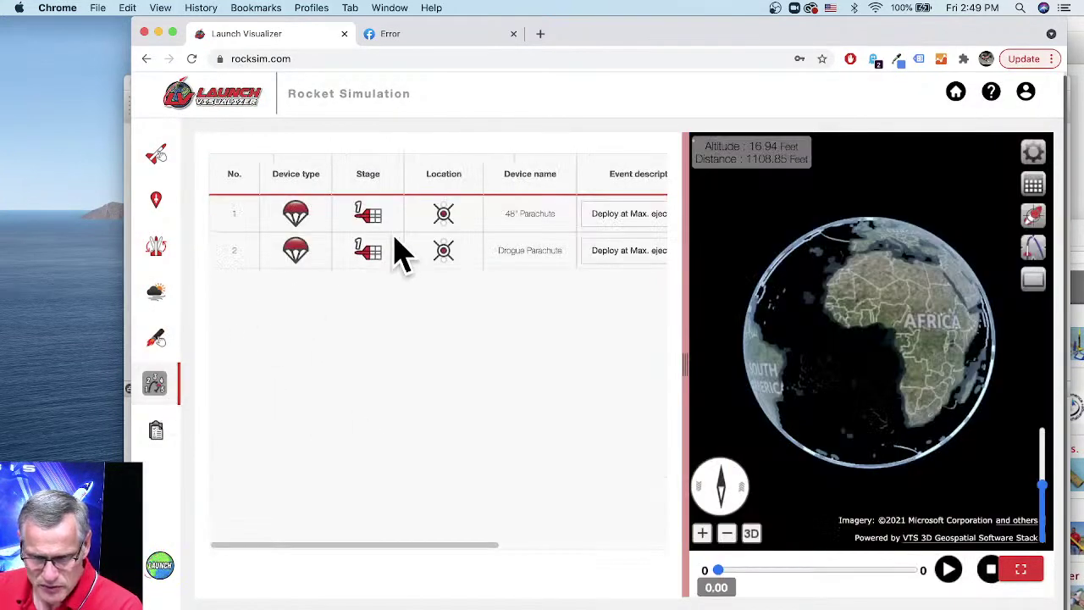
pyautogui.click(612, 218)
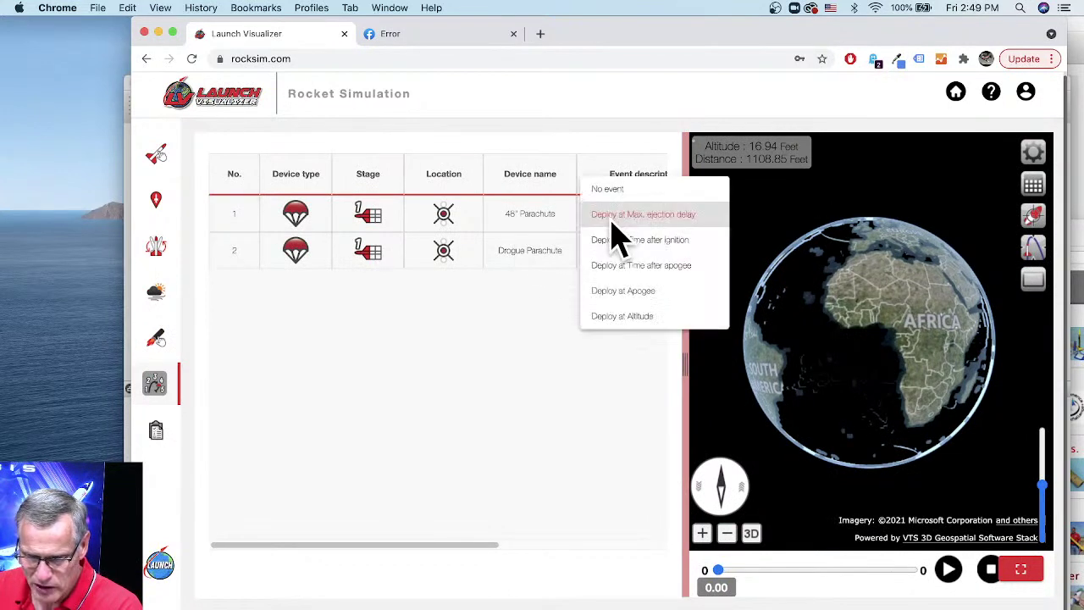
pyautogui.click(622, 317)
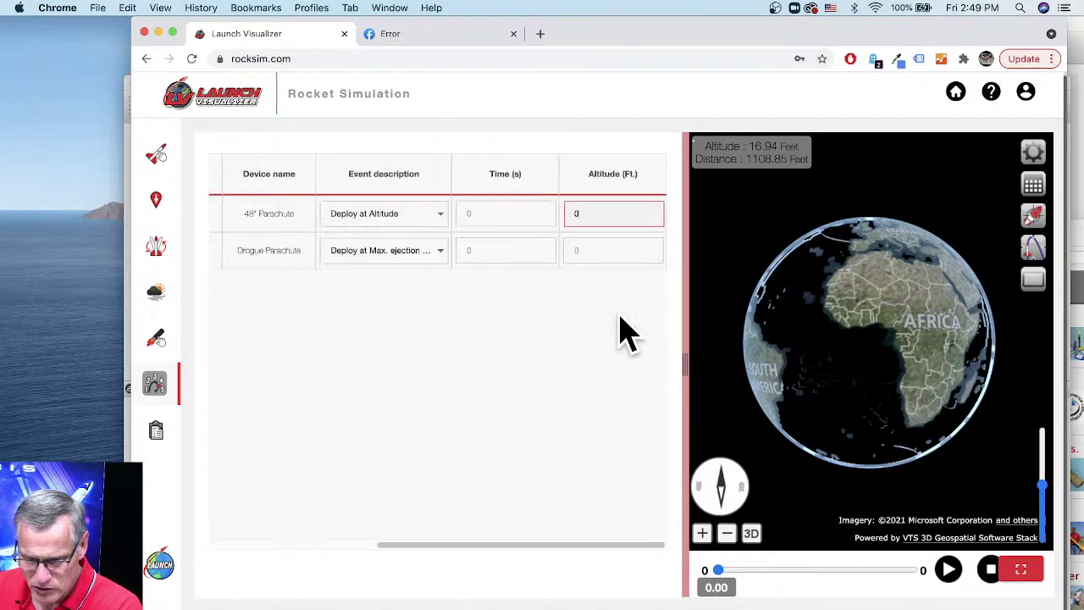
pyautogui.click(570, 213)
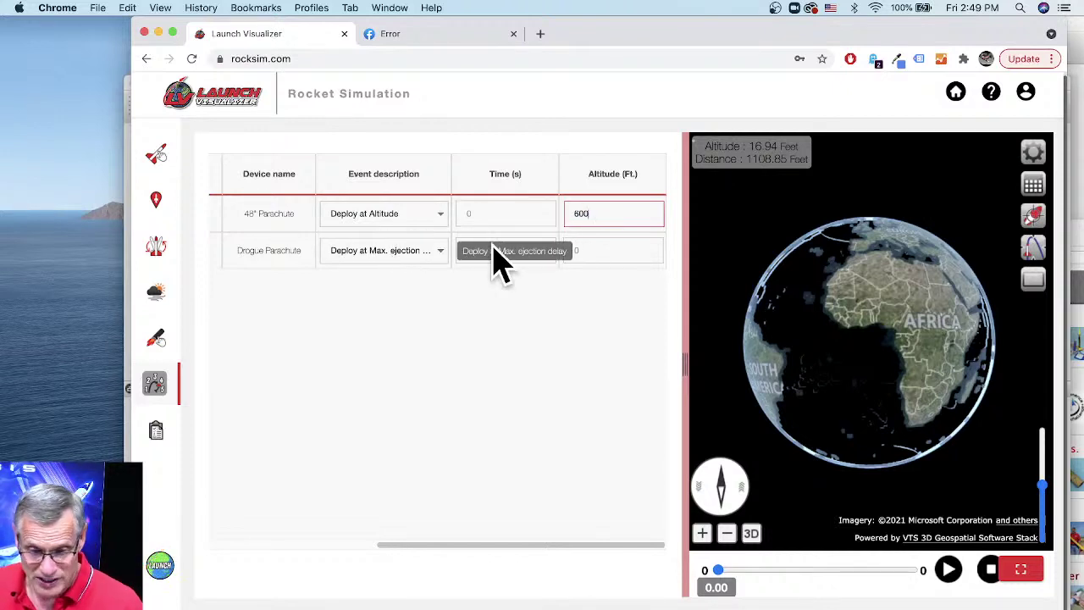
pyautogui.click(436, 256)
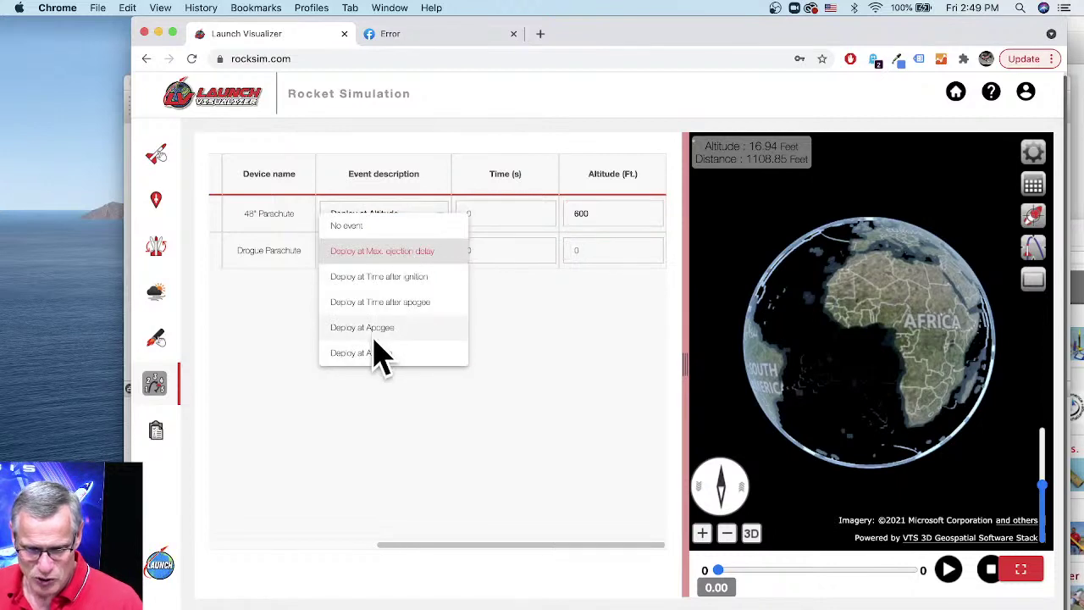
pyautogui.click(376, 335)
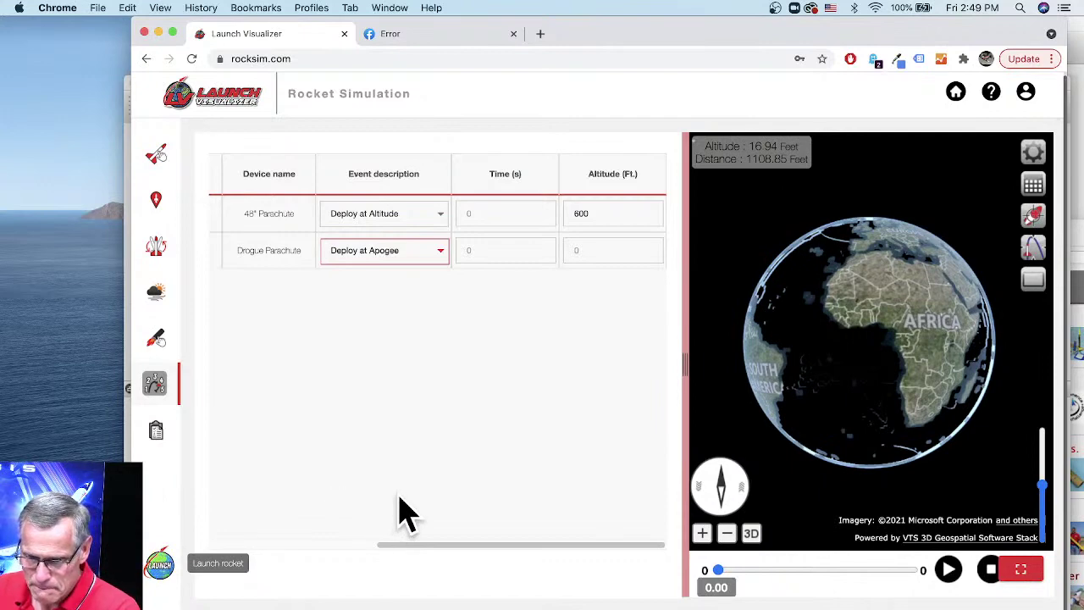
# Launch the Katana-dual-deployment simulation without a comment and switch the 3D playback to the overall flight path view.
pyautogui.click(161, 569)
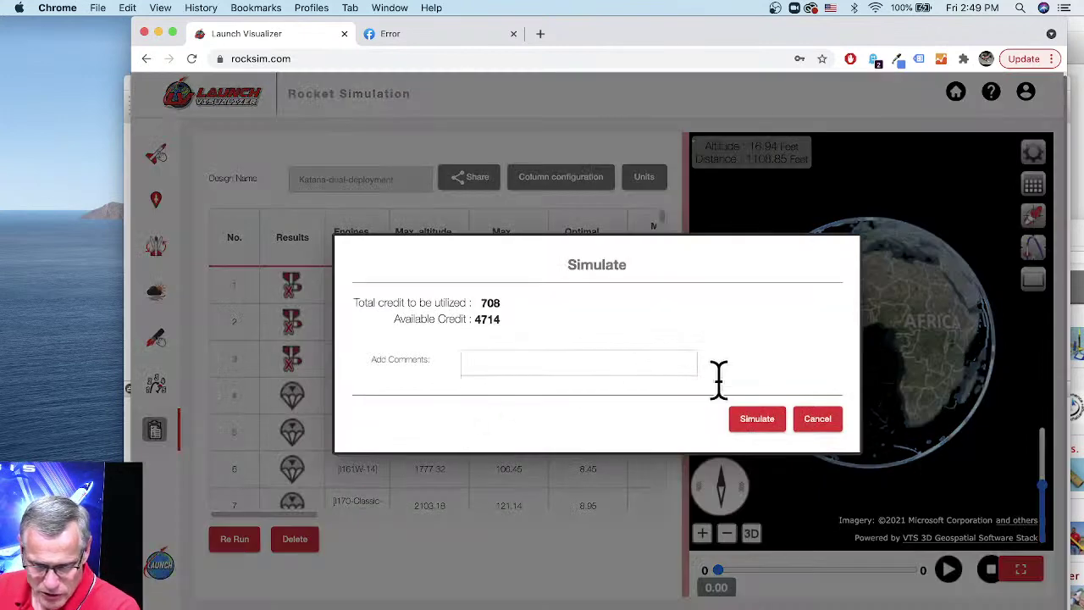
pyautogui.click(757, 419)
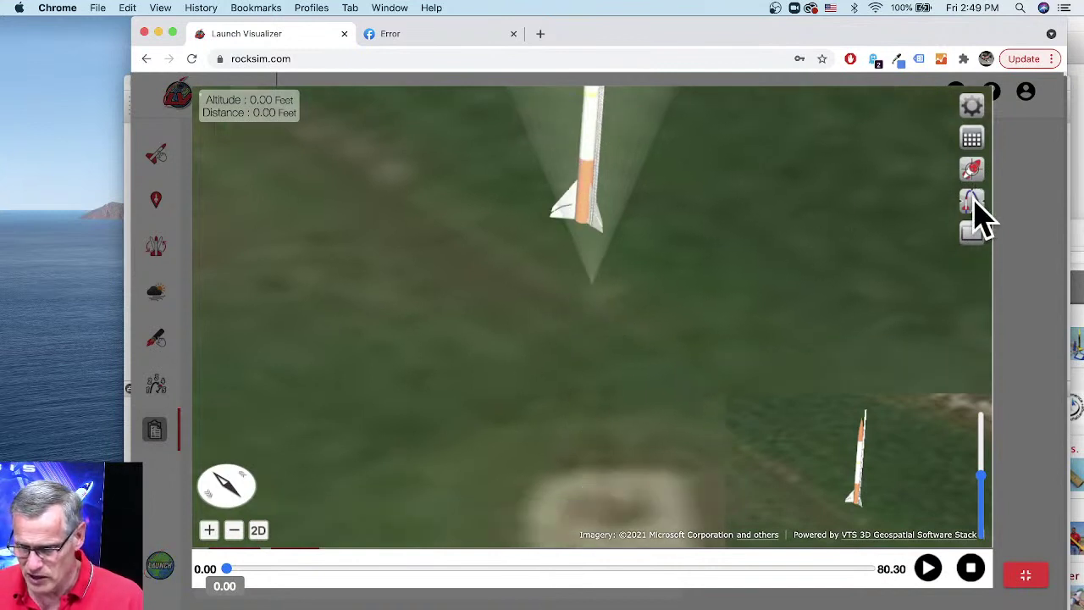
pyautogui.click(974, 203)
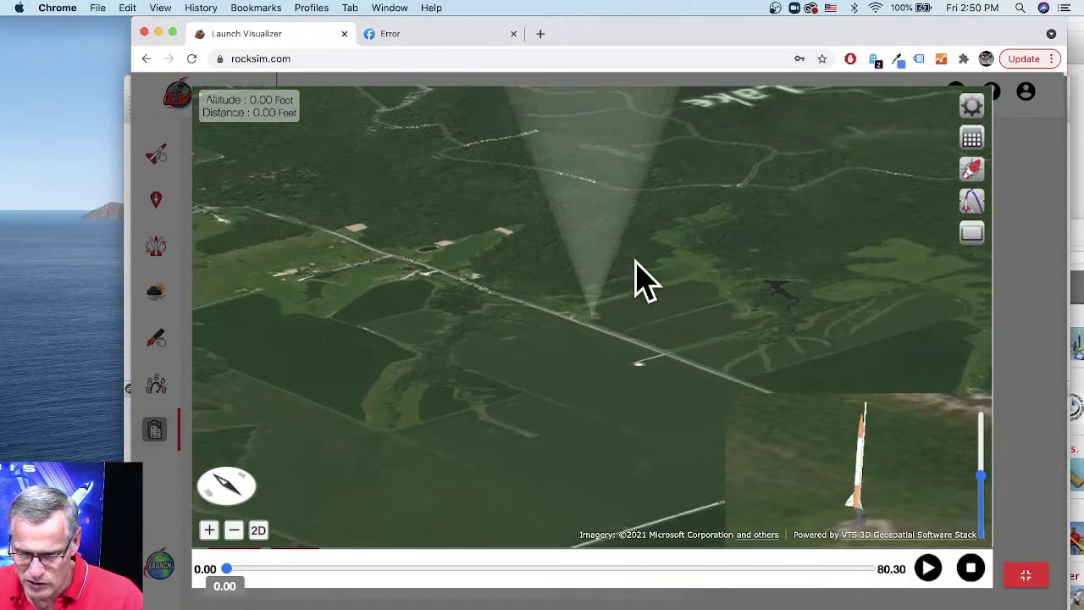
# Play the flight with the whole launch cone in view and pause it just after apogee at 16.00 s.
pyautogui.moveTo(642, 307); pyautogui.dragTo(637, 347)
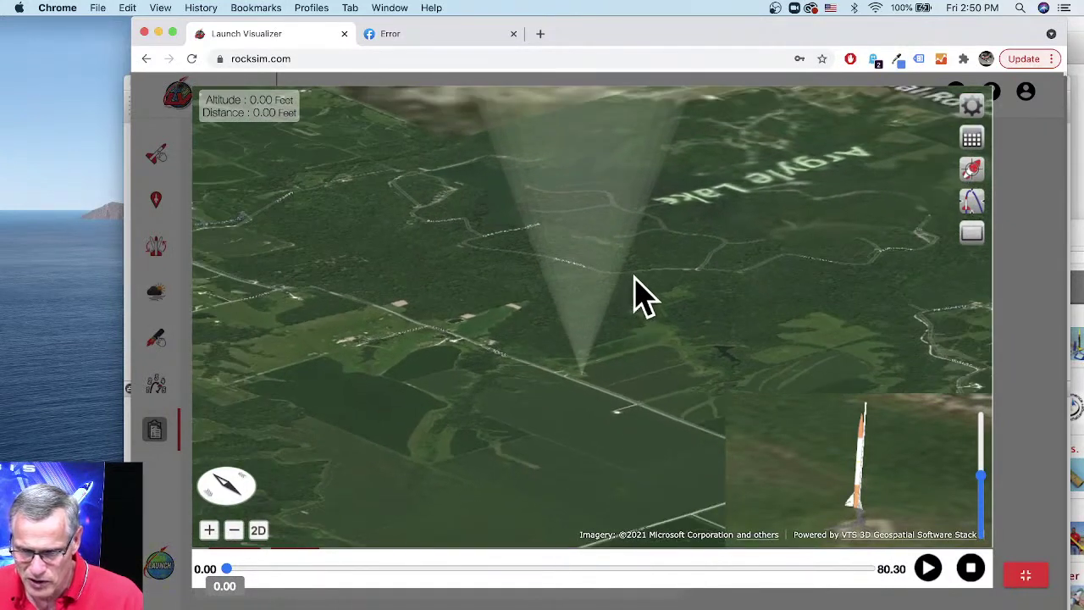
pyautogui.scroll(-5, 635, 278)
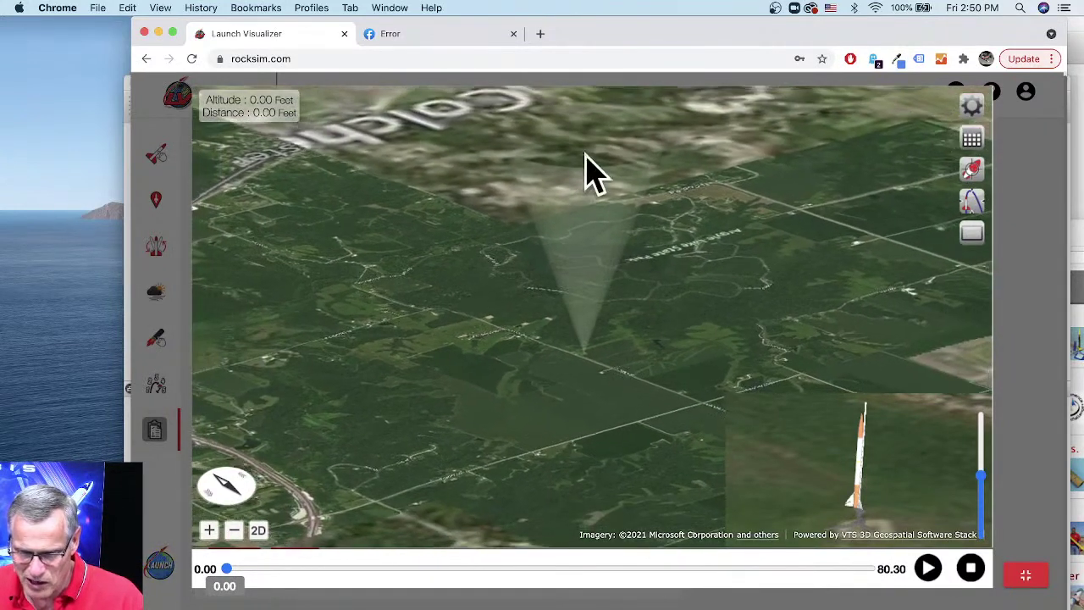
pyautogui.scroll(5, 631, 278)
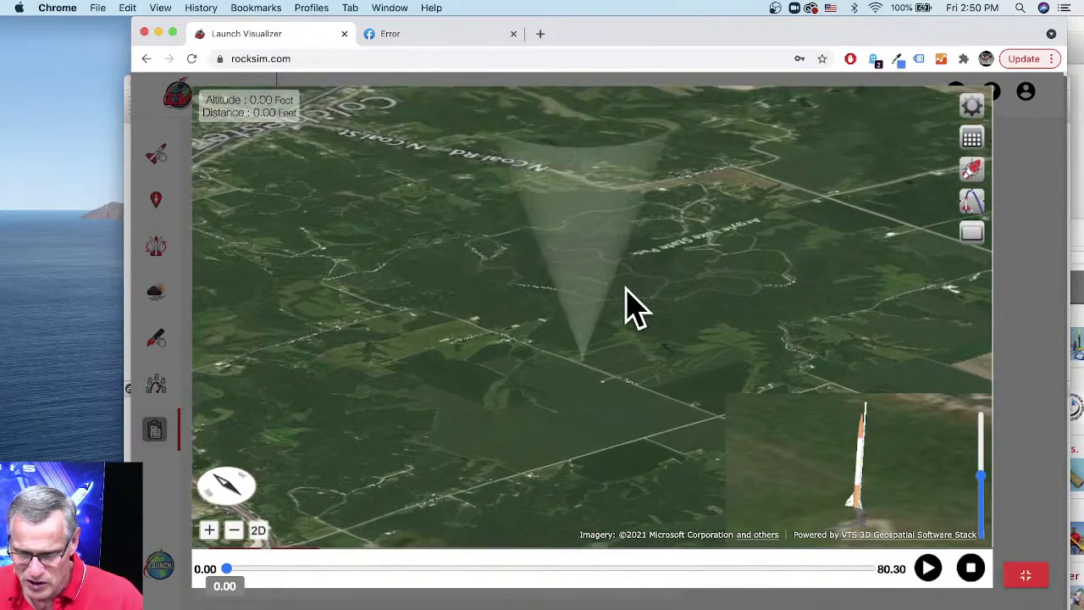
pyautogui.moveTo(626, 303); pyautogui.dragTo(663, 382)
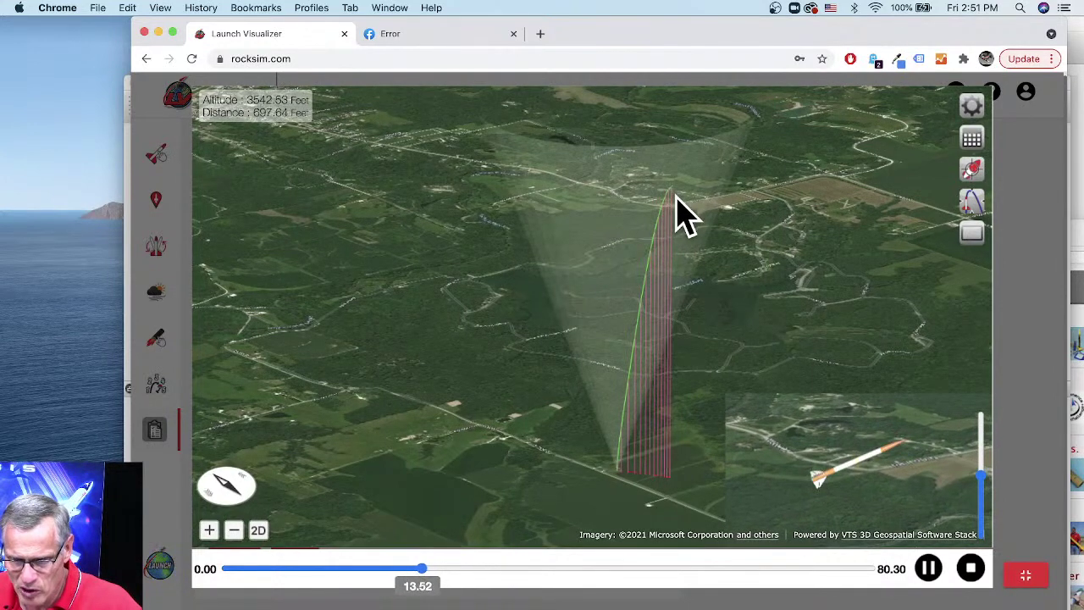
pyautogui.click(930, 568)
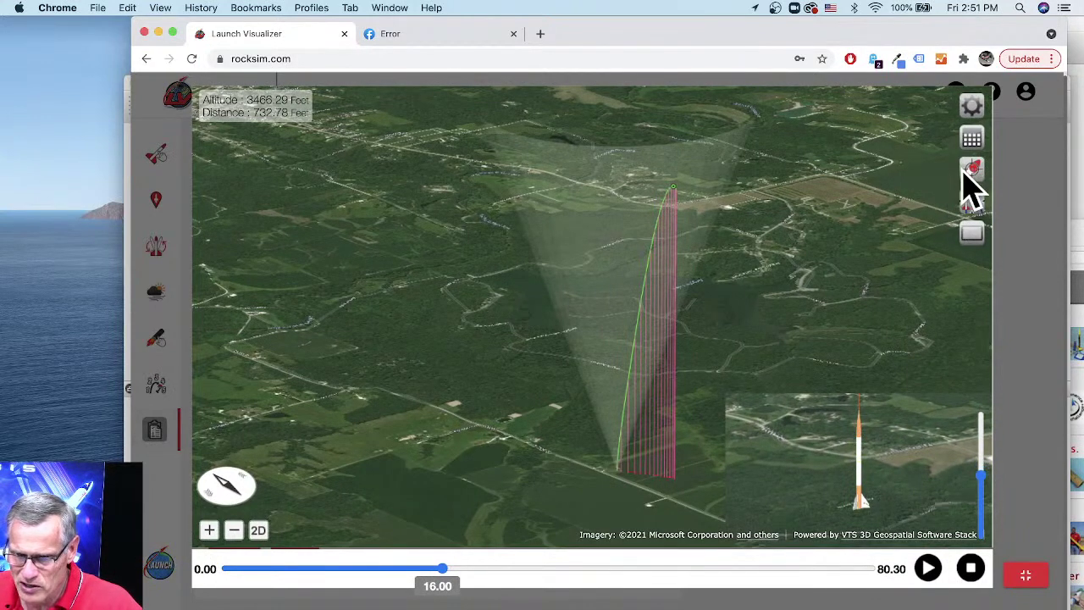
# Examine the rocket and its deployed drogue parachute up close at the paused point of the flight path.
pyautogui.click(969, 172)
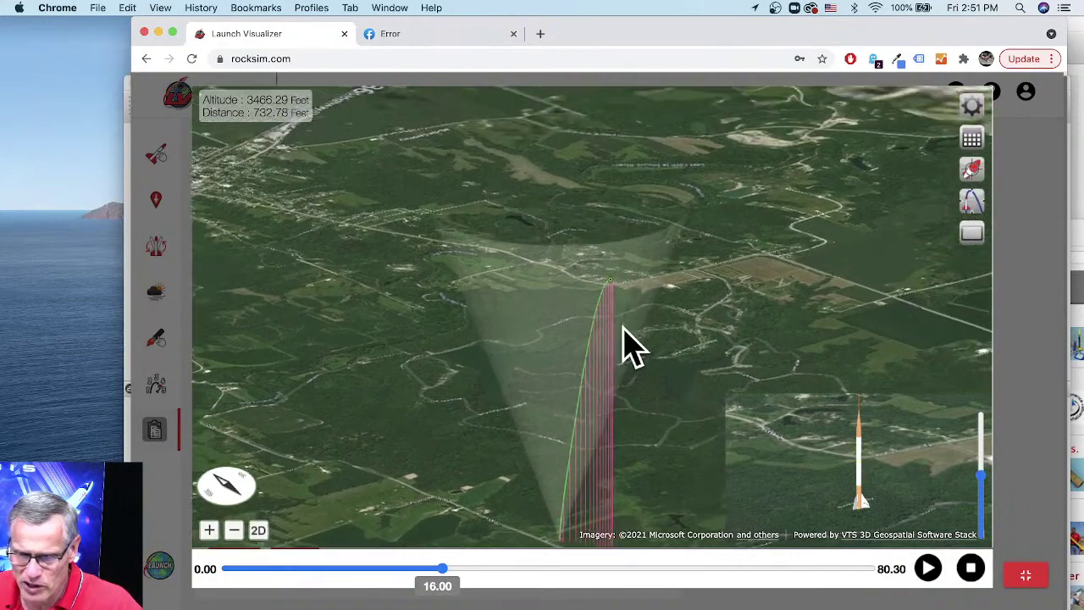
pyautogui.click(209, 532)
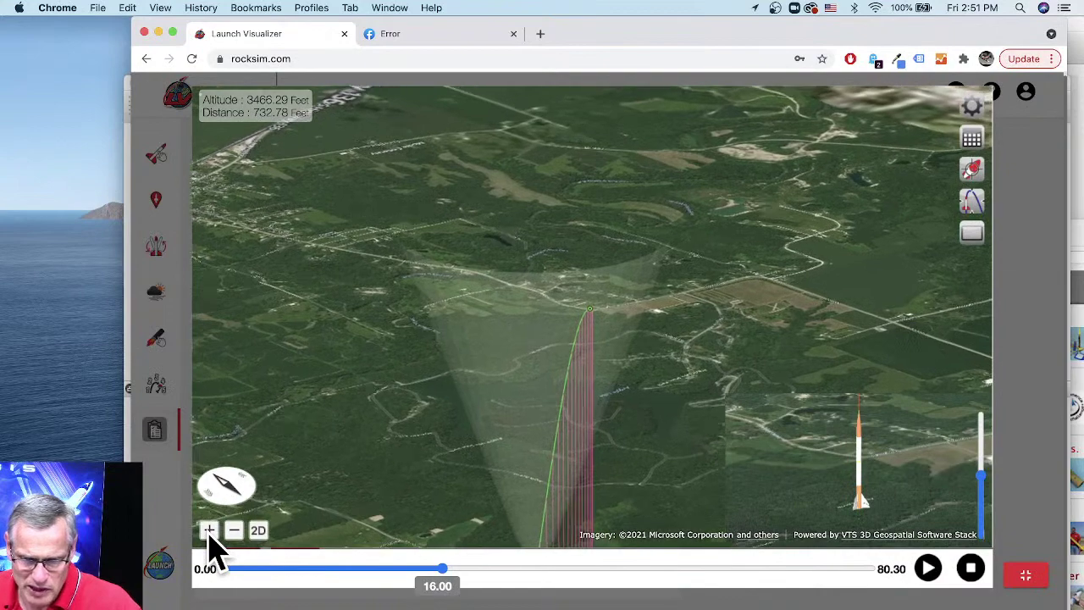
pyautogui.click(209, 532)
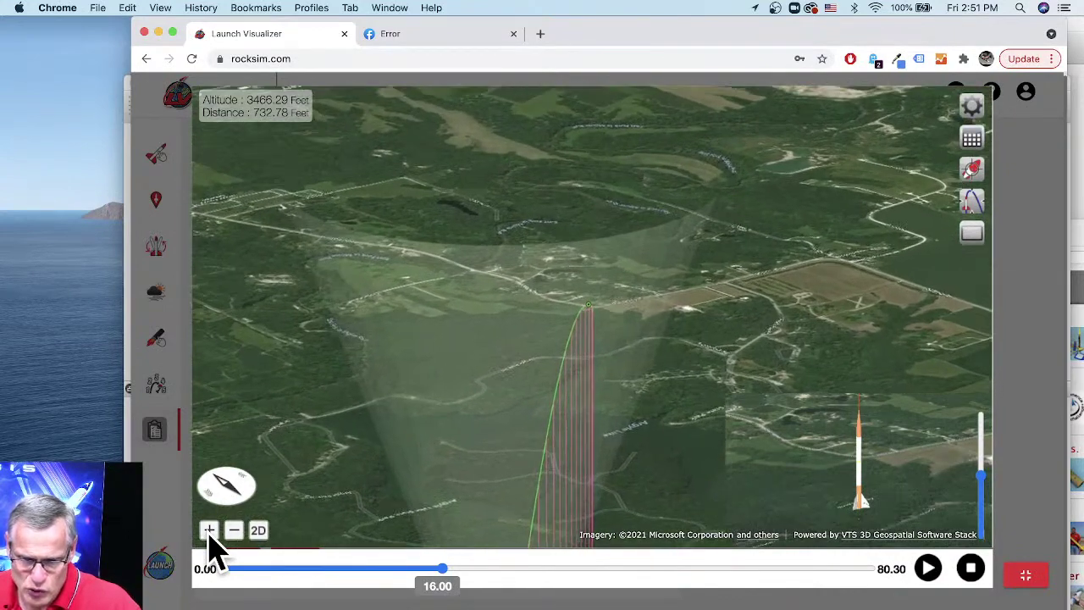
pyautogui.click(209, 532)
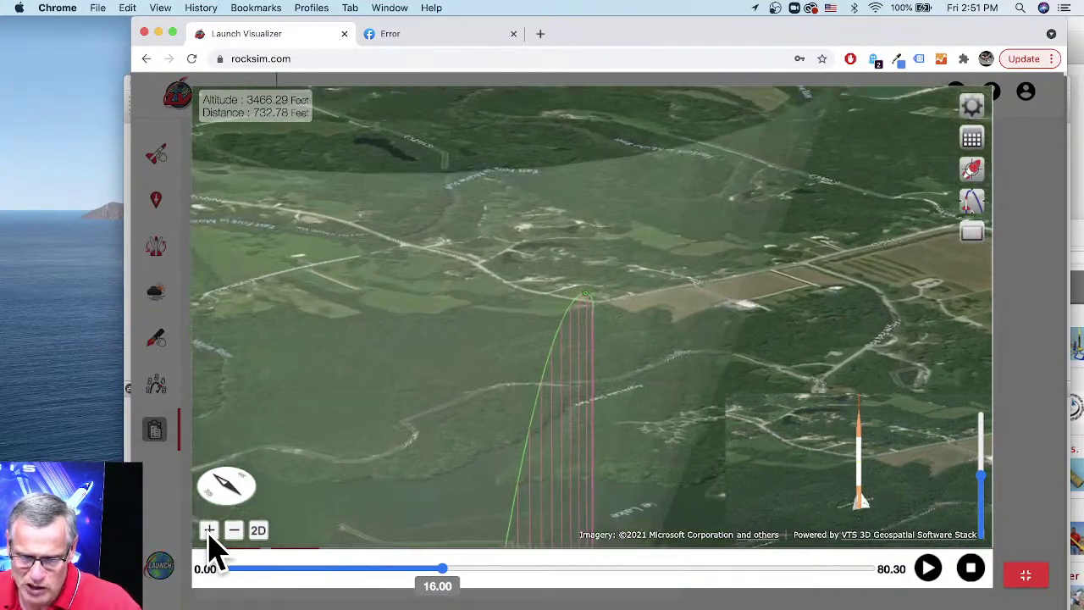
pyautogui.click(210, 532)
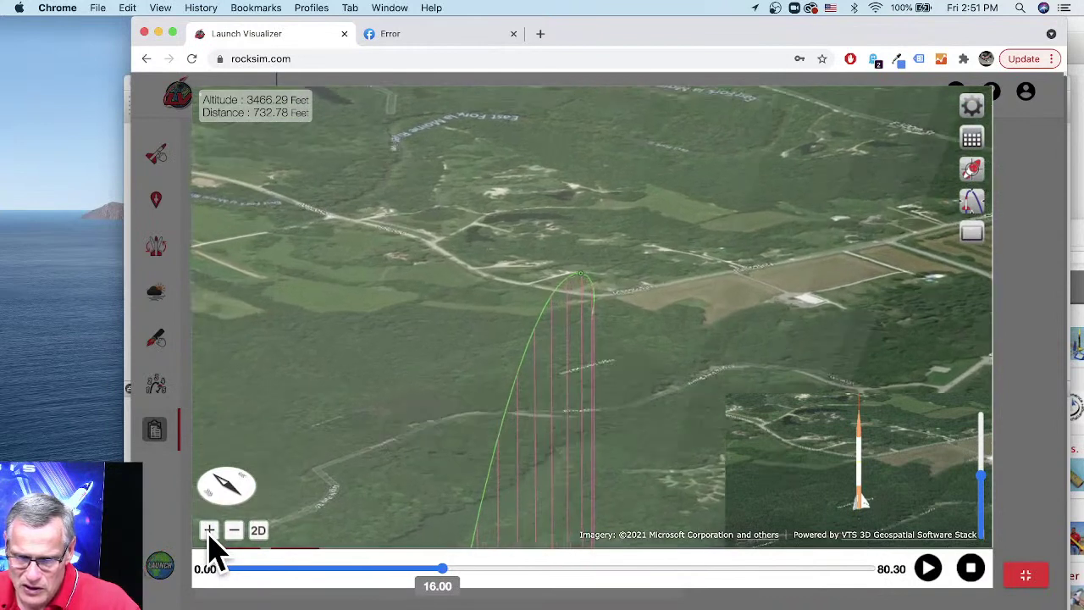
pyautogui.click(209, 532)
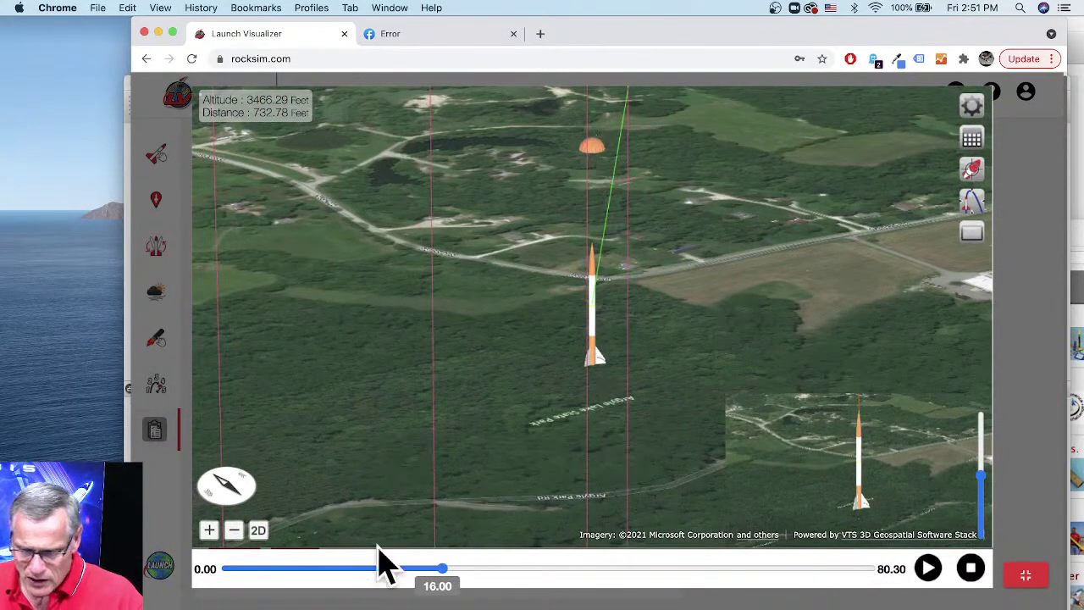
pyautogui.click(242, 534)
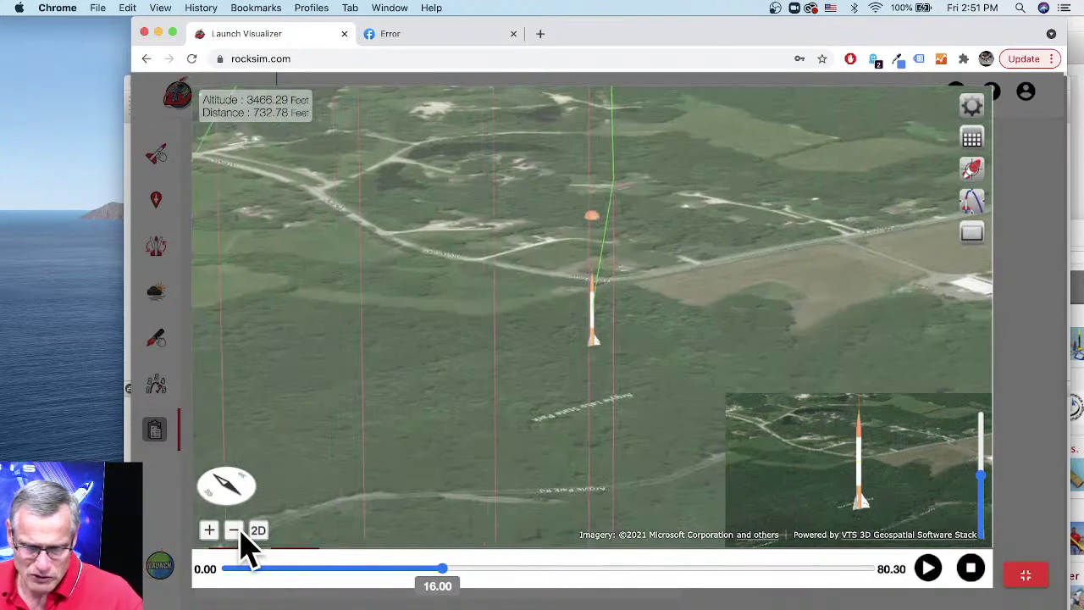
pyautogui.click(233, 530)
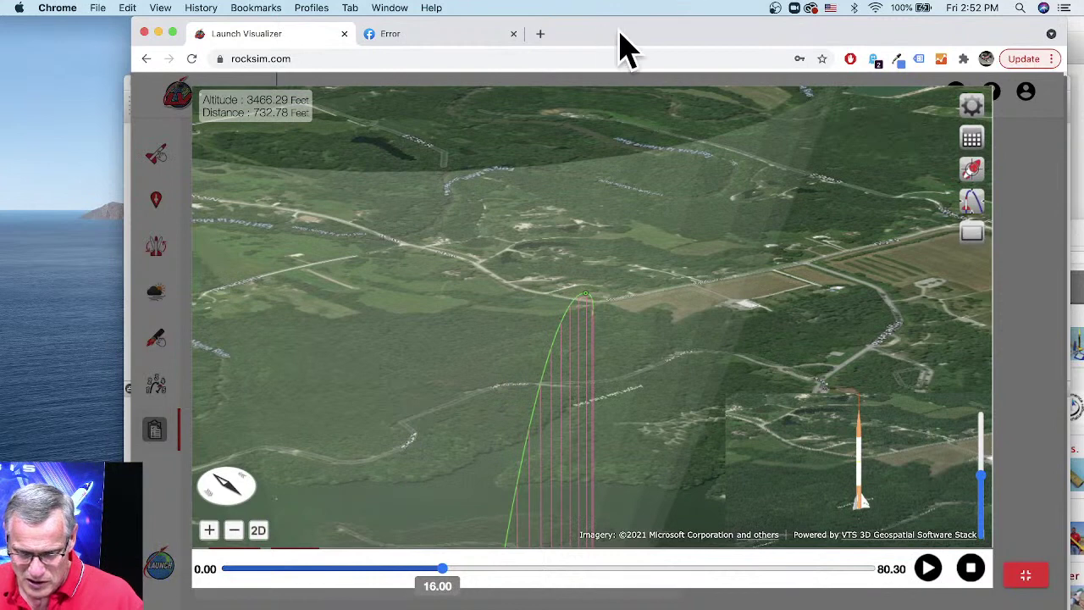
# Reload the Launch Visualizer page and close the browser window, agreeing to leave the site with unsaved changes.
pyautogui.moveTo(619, 34); pyautogui.dragTo(612, 36)
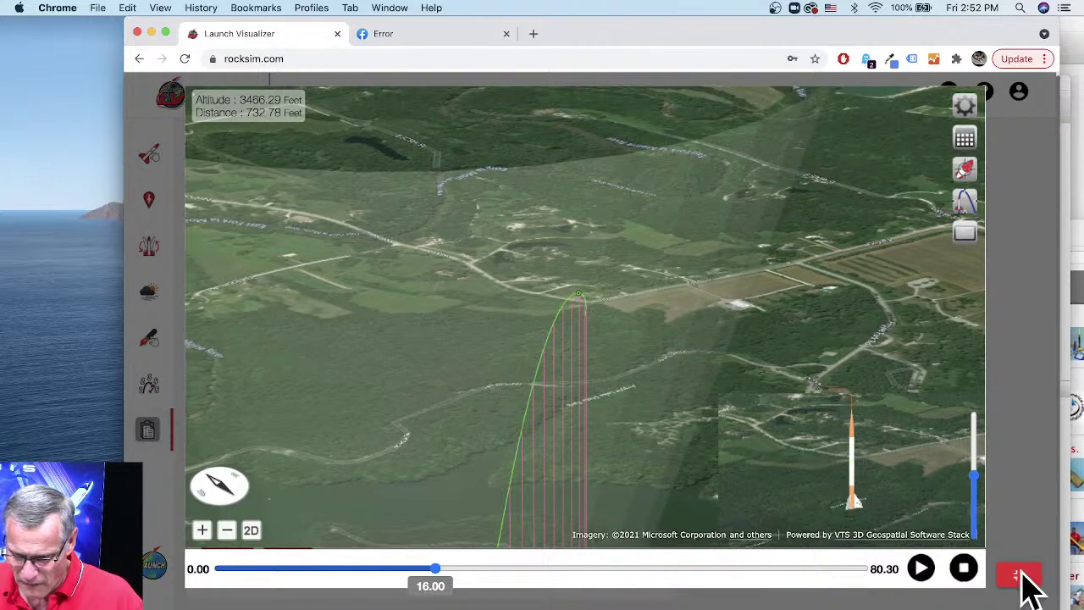
pyautogui.click(185, 59)
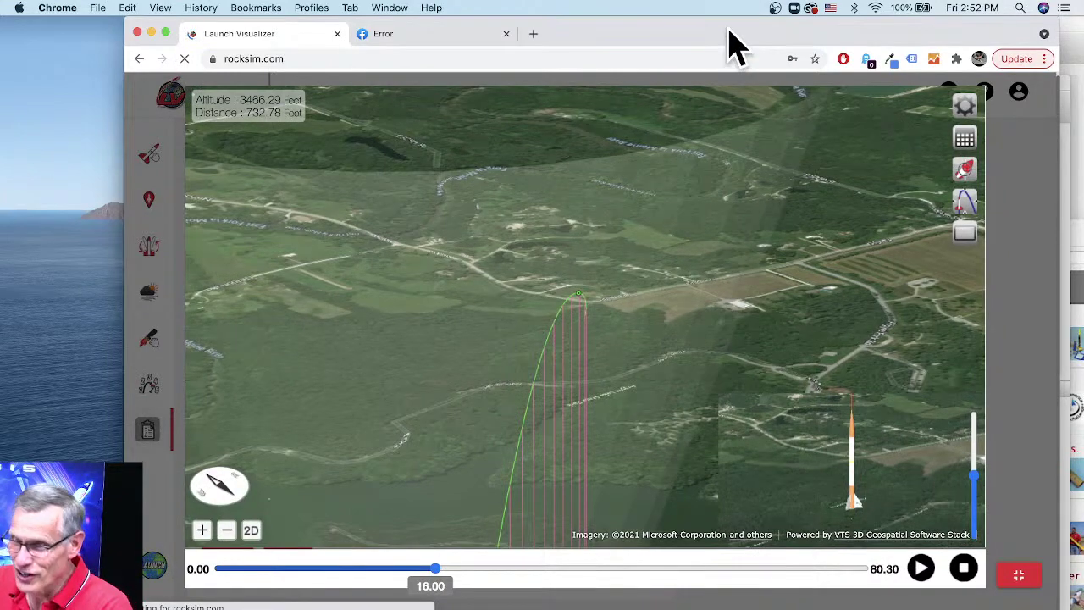
pyautogui.moveTo(726, 29); pyautogui.dragTo(570, 83)
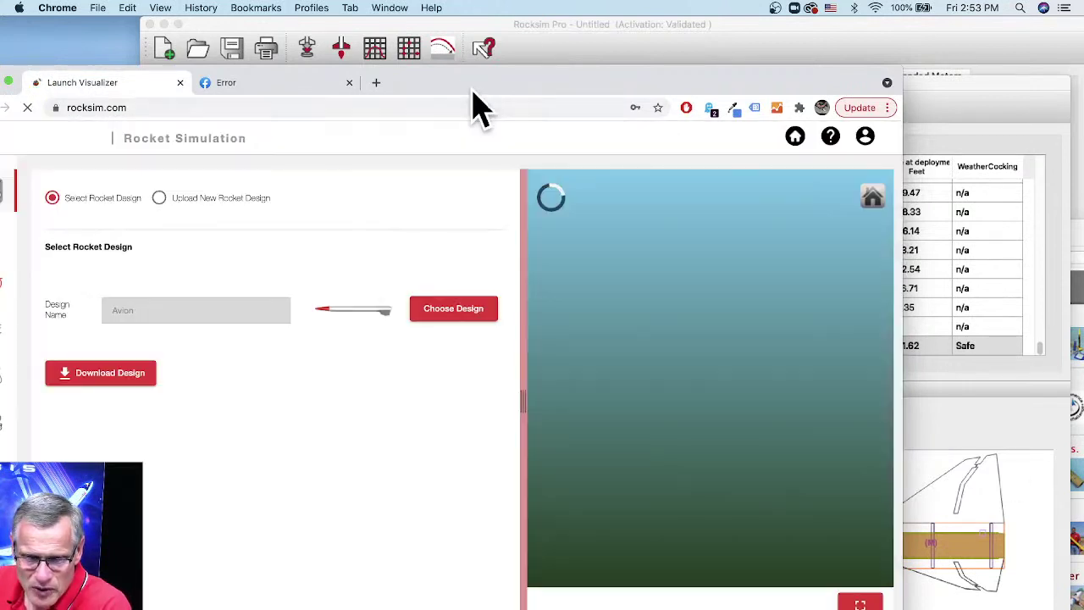
pyautogui.moveTo(472, 91); pyautogui.dragTo(576, 110)
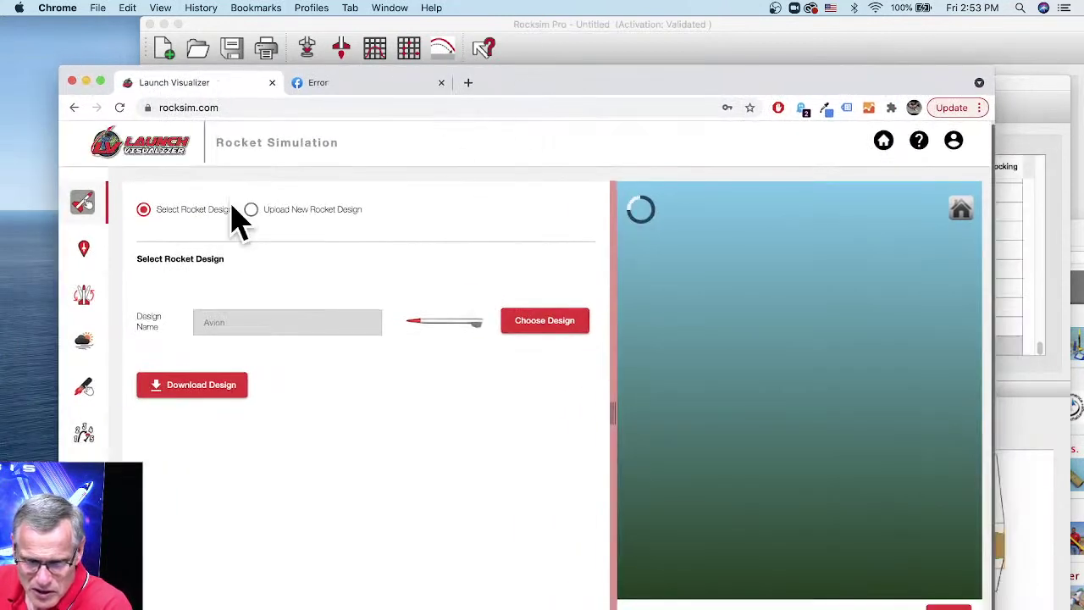
pyautogui.click(72, 81)
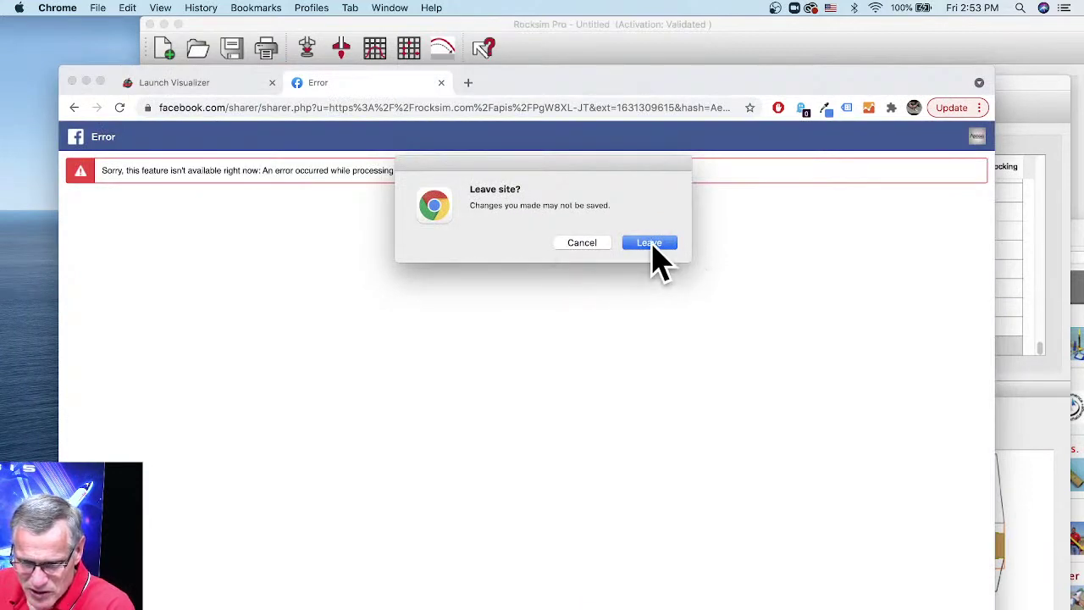
pyautogui.click(650, 243)
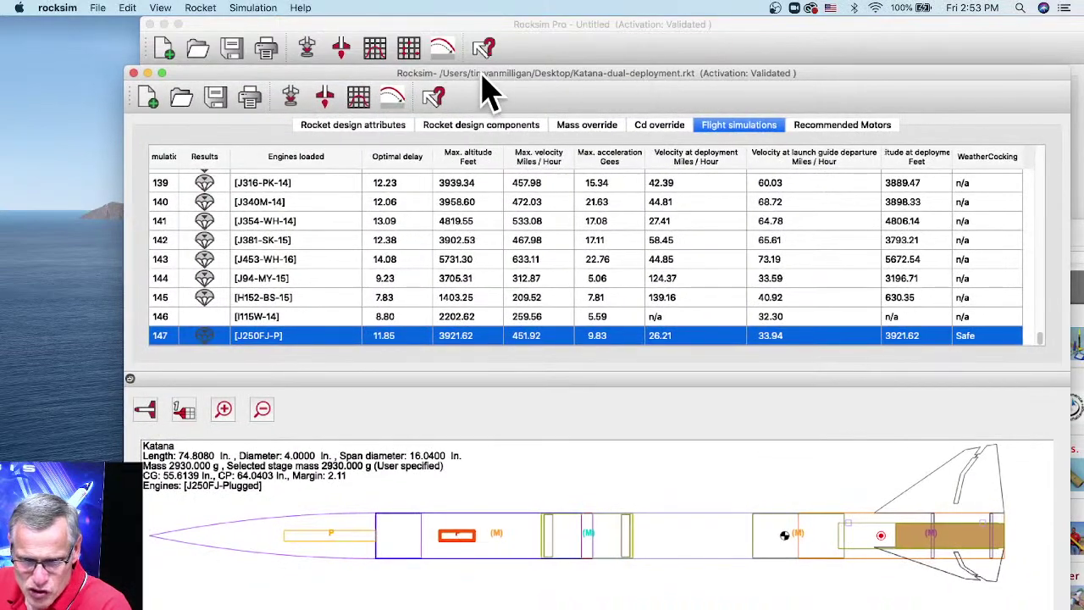
# Open the egg-storminator.rkt design from the Apogee Components folder in RockSim.
pyautogui.moveTo(482, 73); pyautogui.dragTo(486, 25)
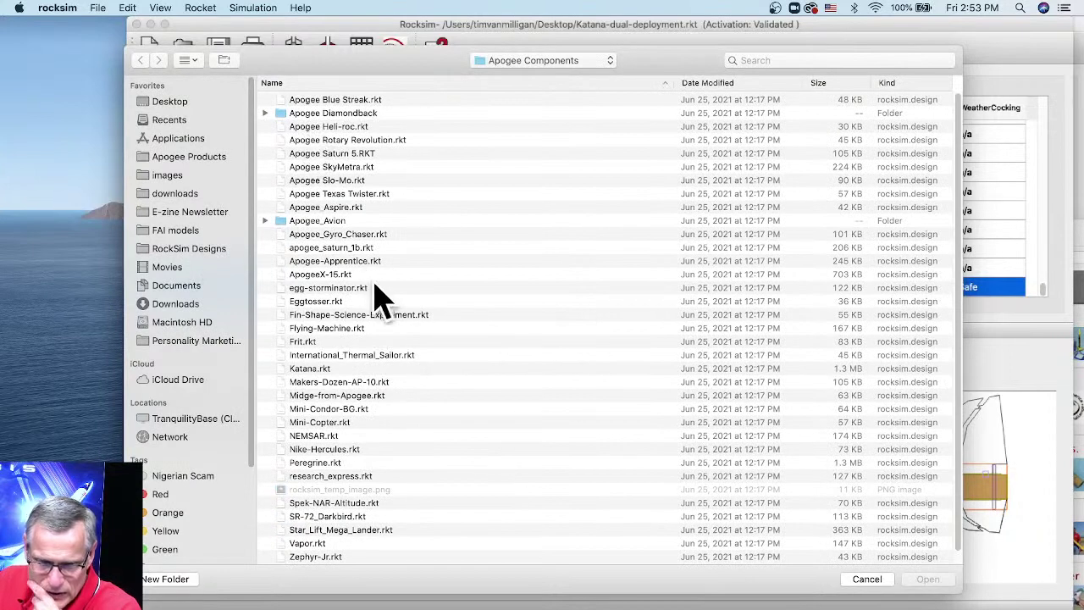
pyautogui.click(318, 288)
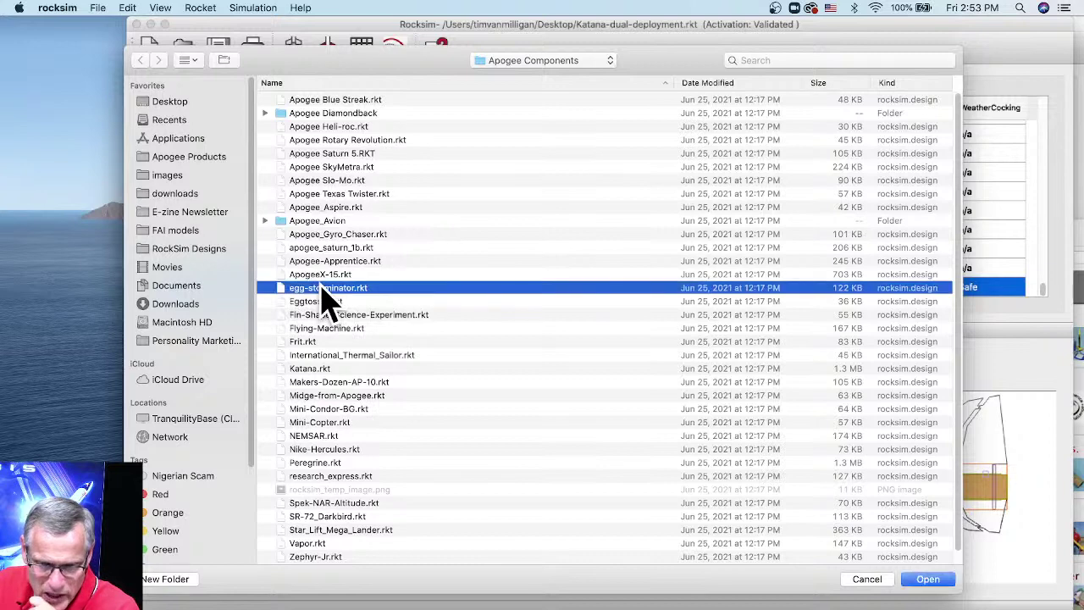
pyautogui.click(928, 580)
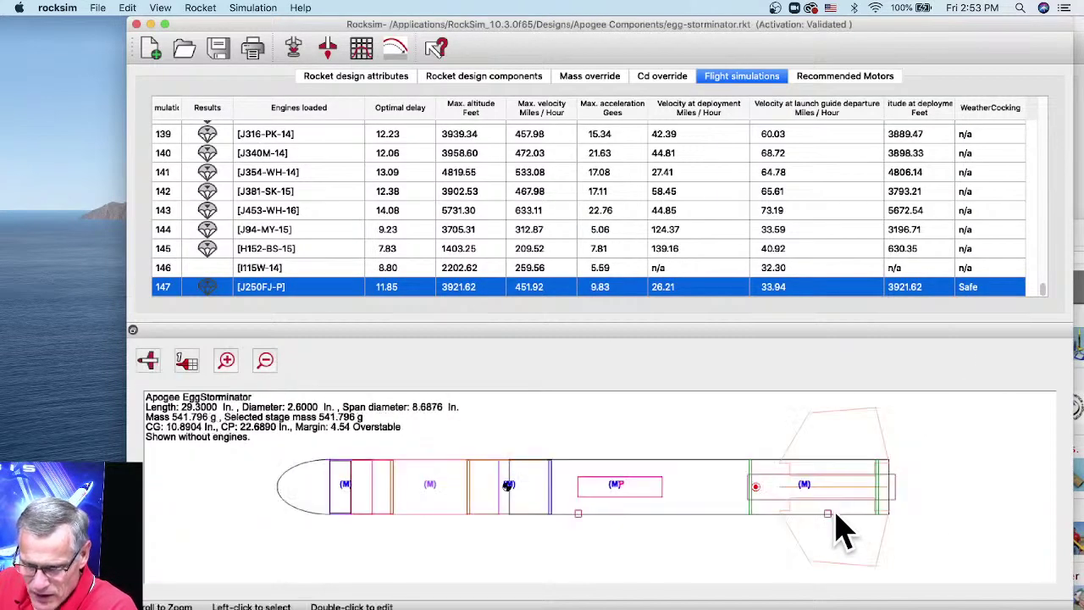
# Show the EggStorminator in 3D and check the engine selection in its simulation properties without changing anything.
pyautogui.click(147, 361)
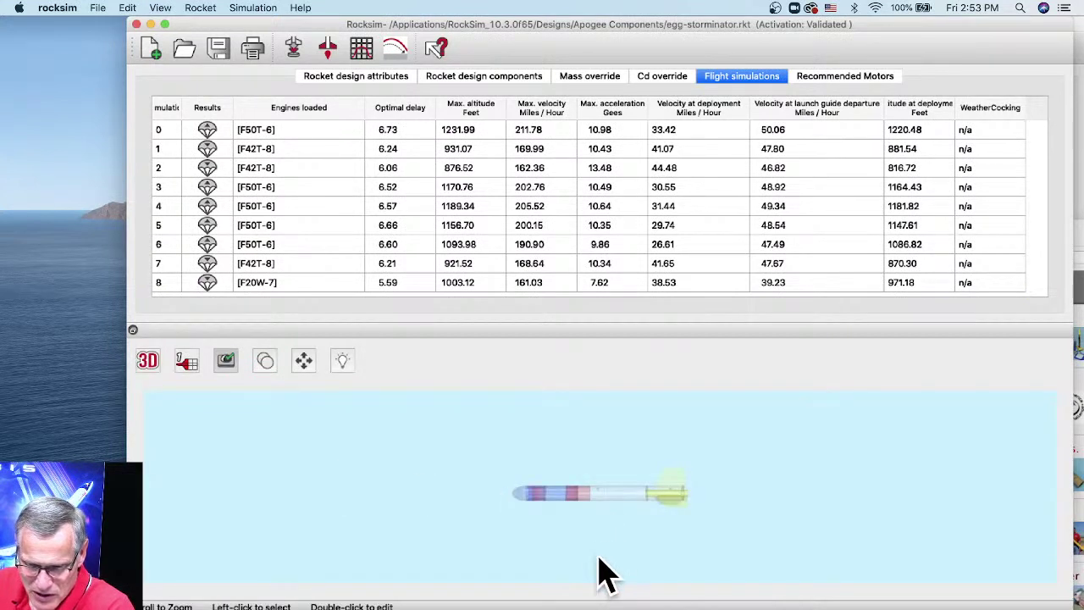
pyautogui.scroll(2, 605, 558)
pyautogui.scroll(2, 605, 557)
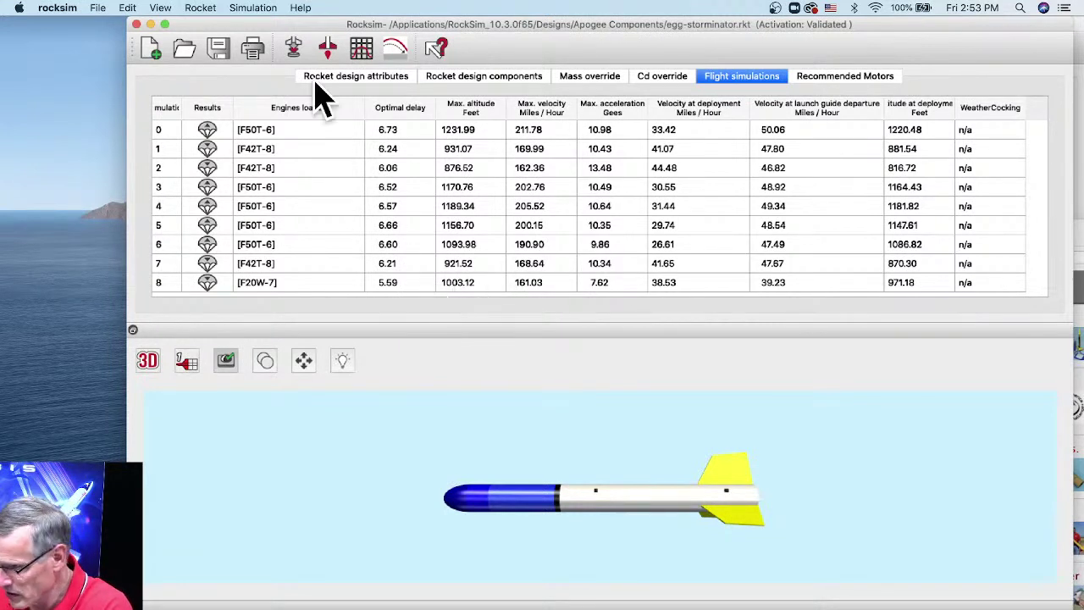
pyautogui.click(294, 50)
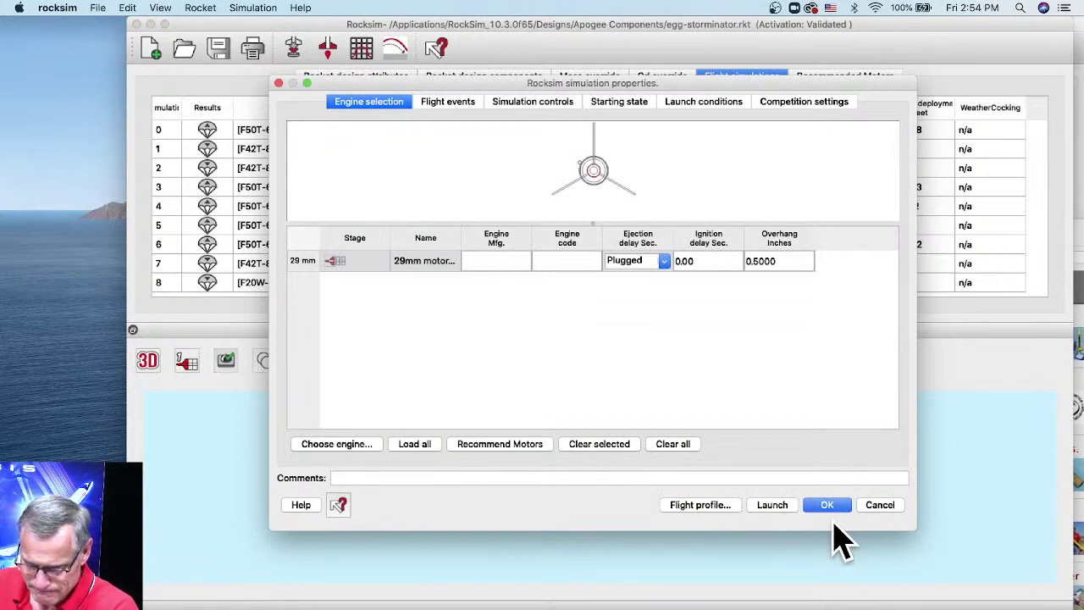
pyautogui.click(884, 510)
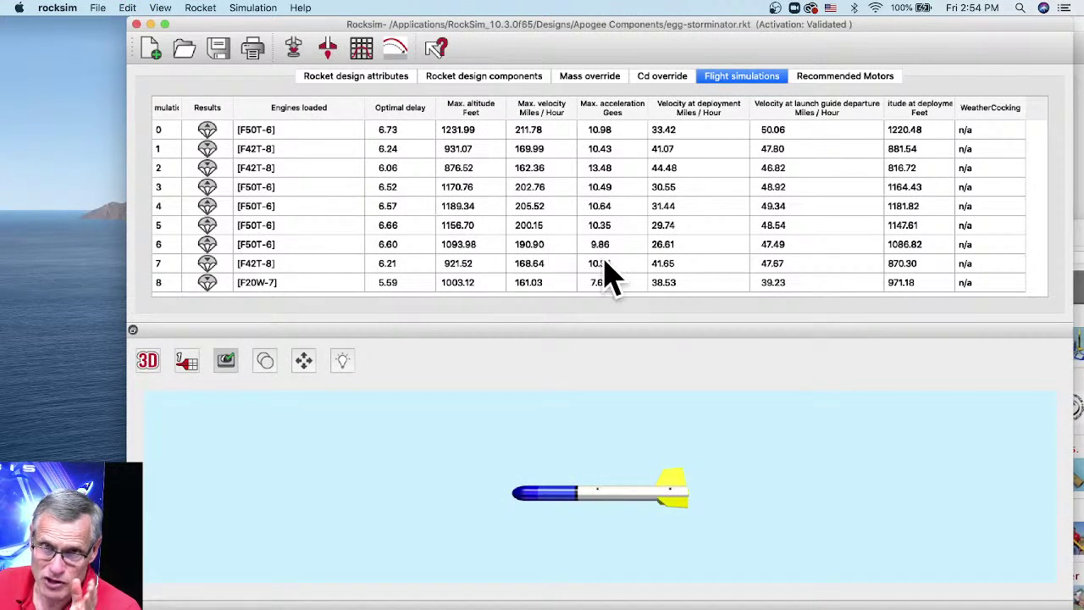
# Start a motor recommendation for the EggStorminator with the launch guide length at about a quarter of its range and Aerotech as manufacturer.
pyautogui.click(844, 76)
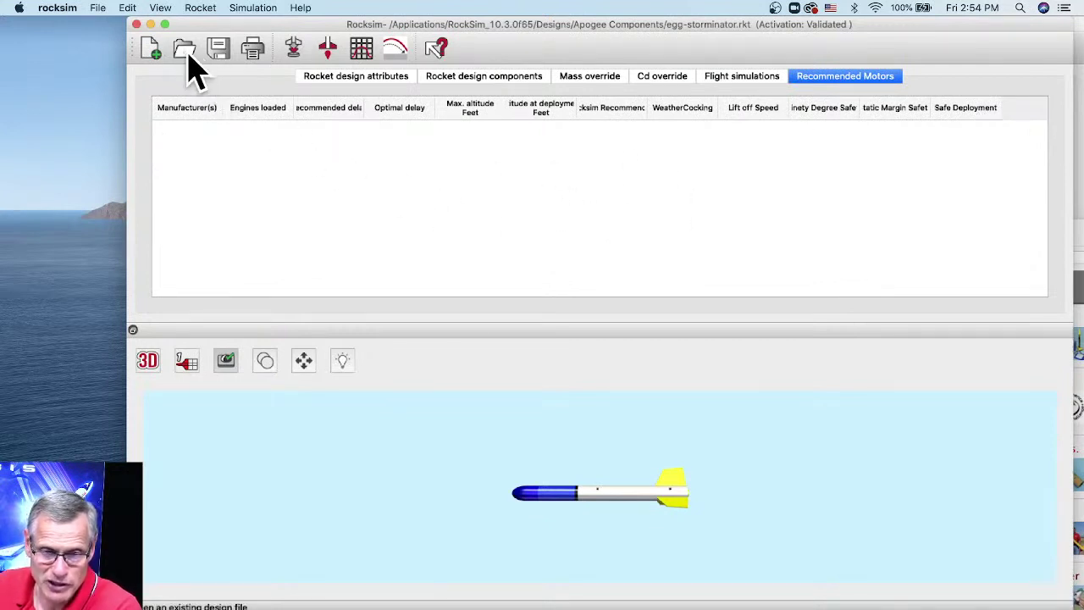
pyautogui.click(294, 48)
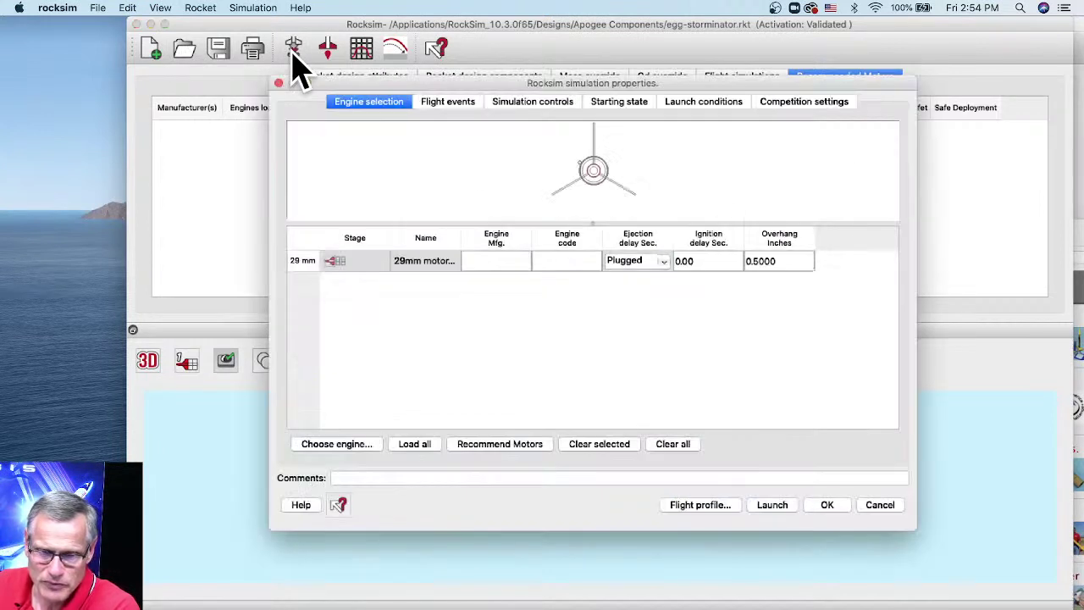
pyautogui.click(525, 448)
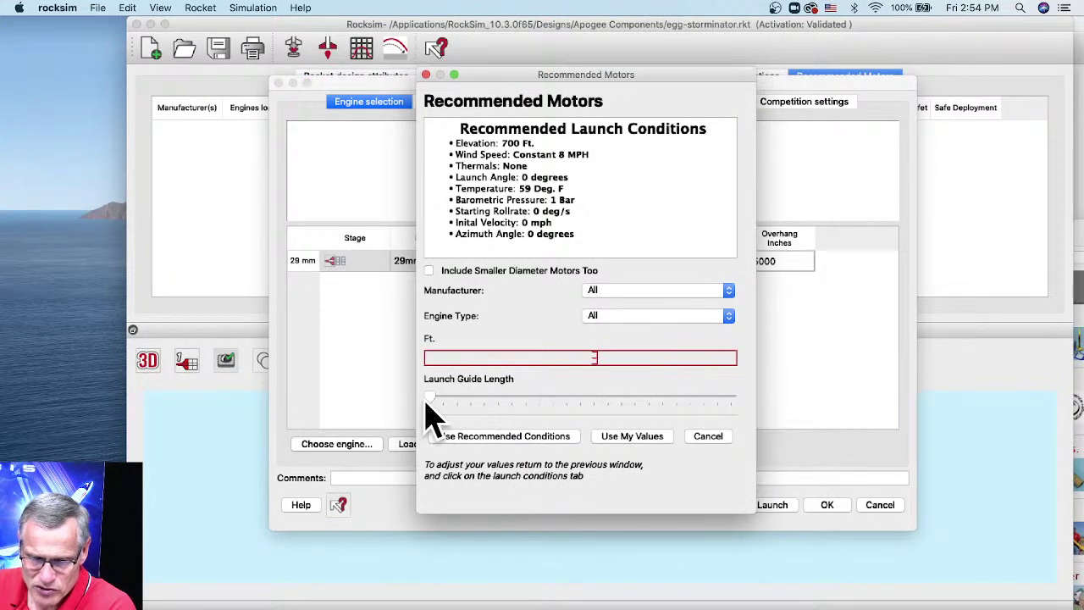
pyautogui.moveTo(427, 401); pyautogui.dragTo(500, 402)
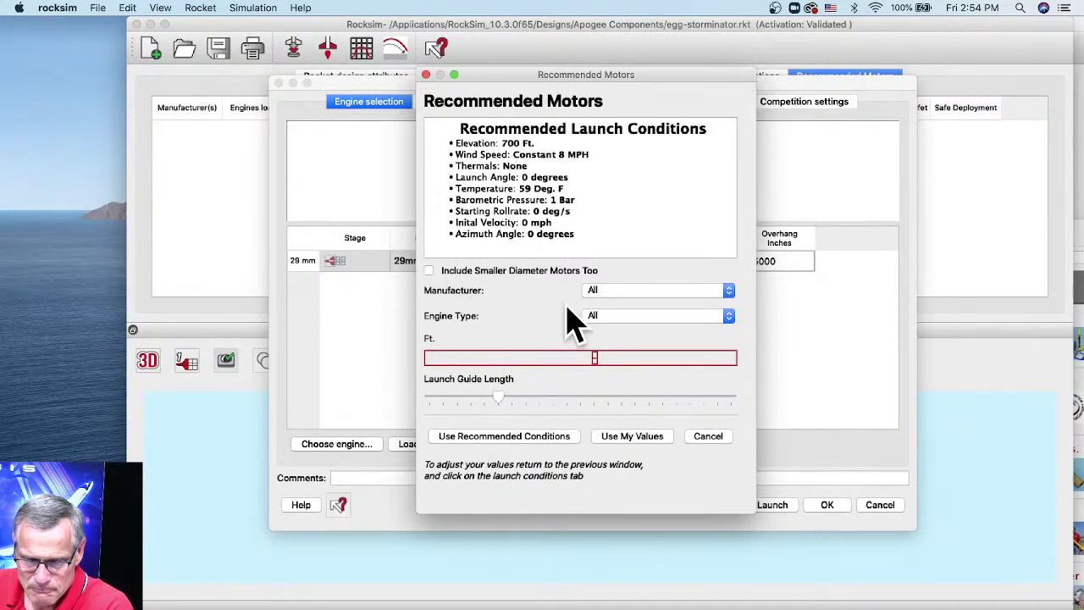
pyautogui.click(633, 292)
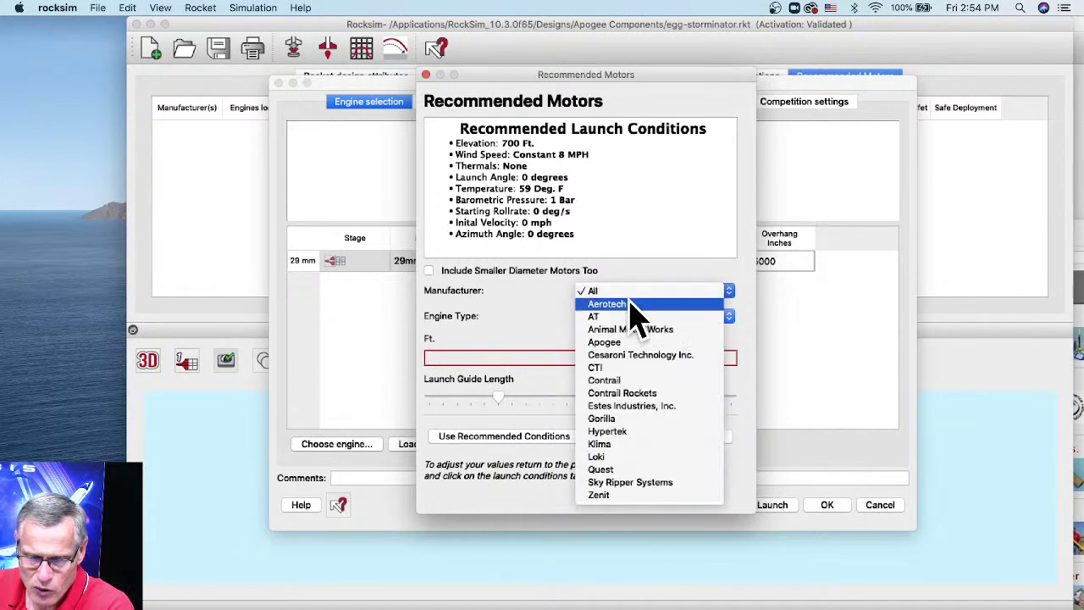
pyautogui.click(631, 305)
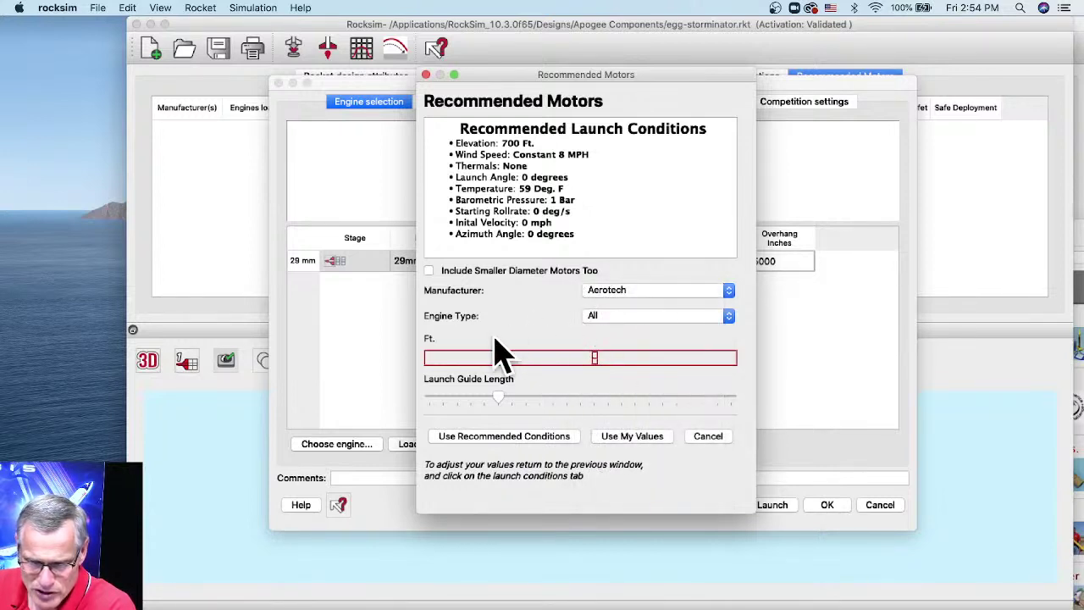
# Try Reloadable as the engine type for the recommendation and return it to All.
pyautogui.click(609, 328)
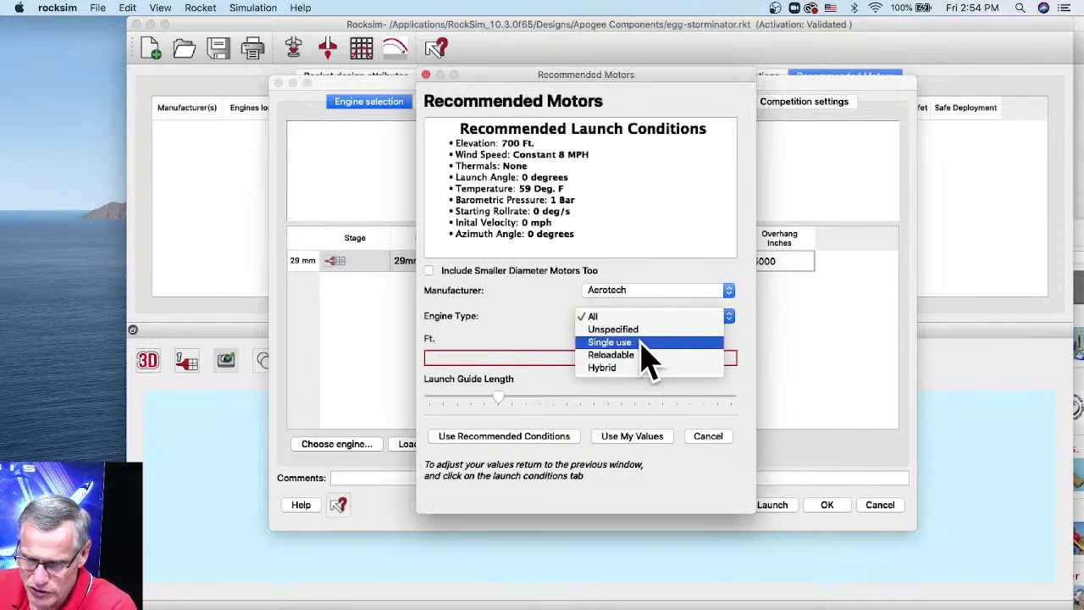
pyautogui.click(645, 354)
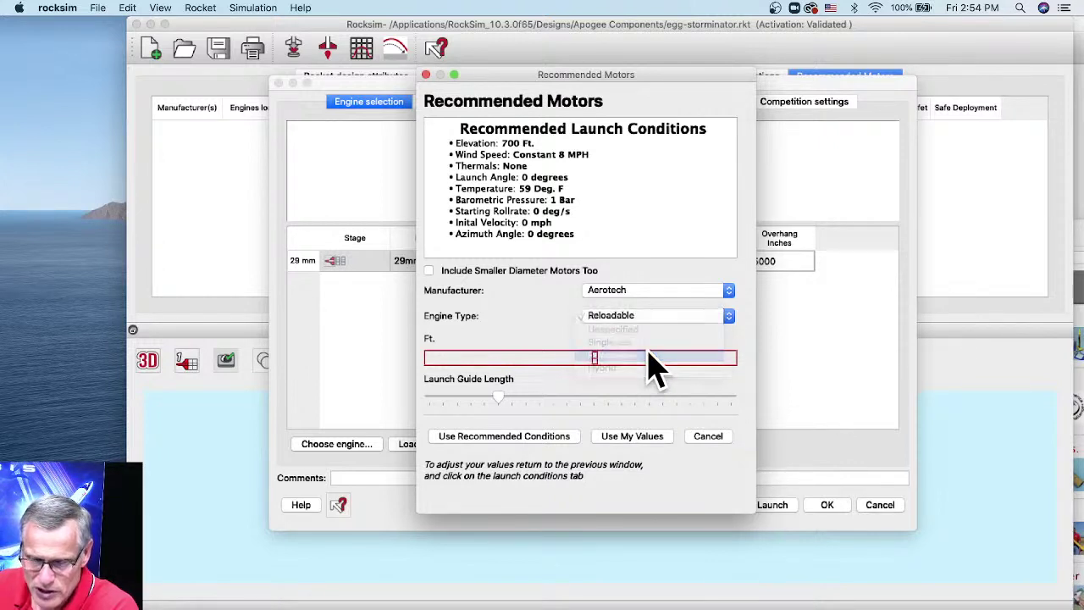
pyautogui.click(642, 318)
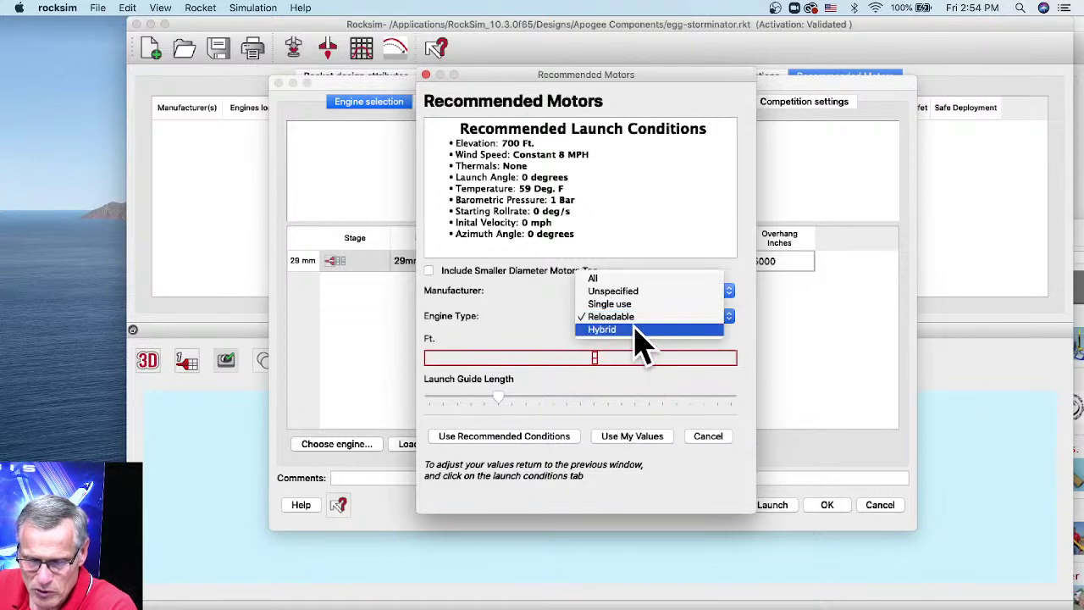
pyautogui.click(626, 278)
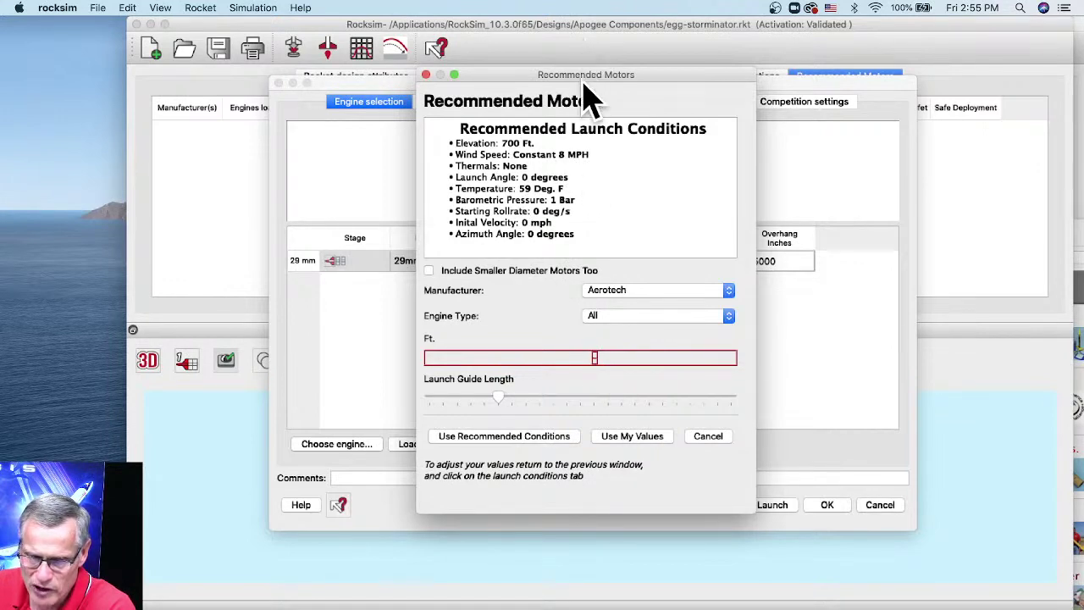
# Run the Aerotech motor recommendation using the recommended launch conditions.
pyautogui.moveTo(583, 77); pyautogui.dragTo(496, 174)
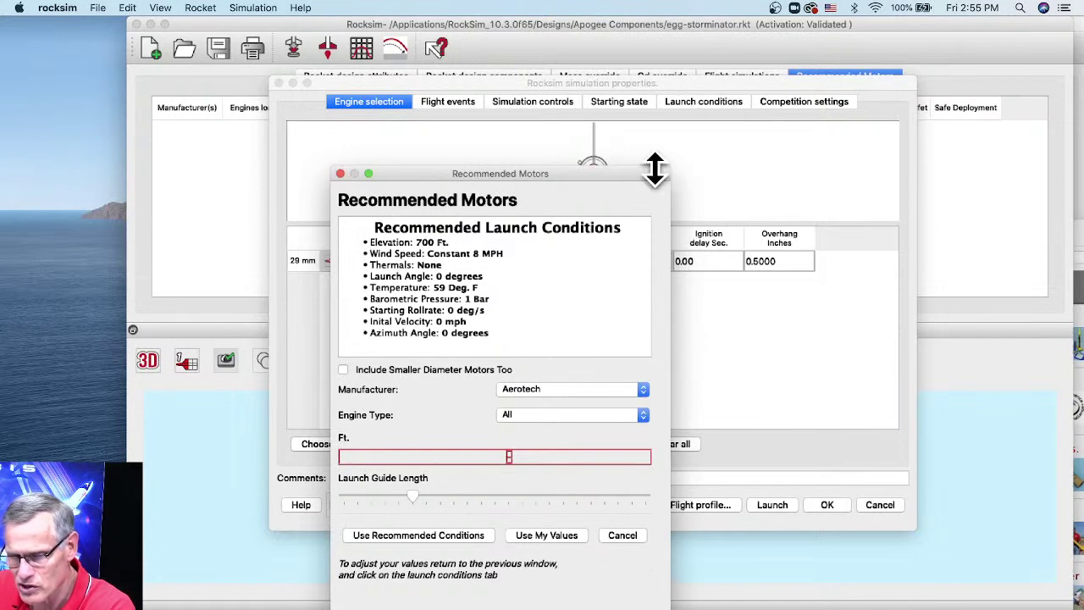
pyautogui.moveTo(652, 174); pyautogui.dragTo(700, 64)
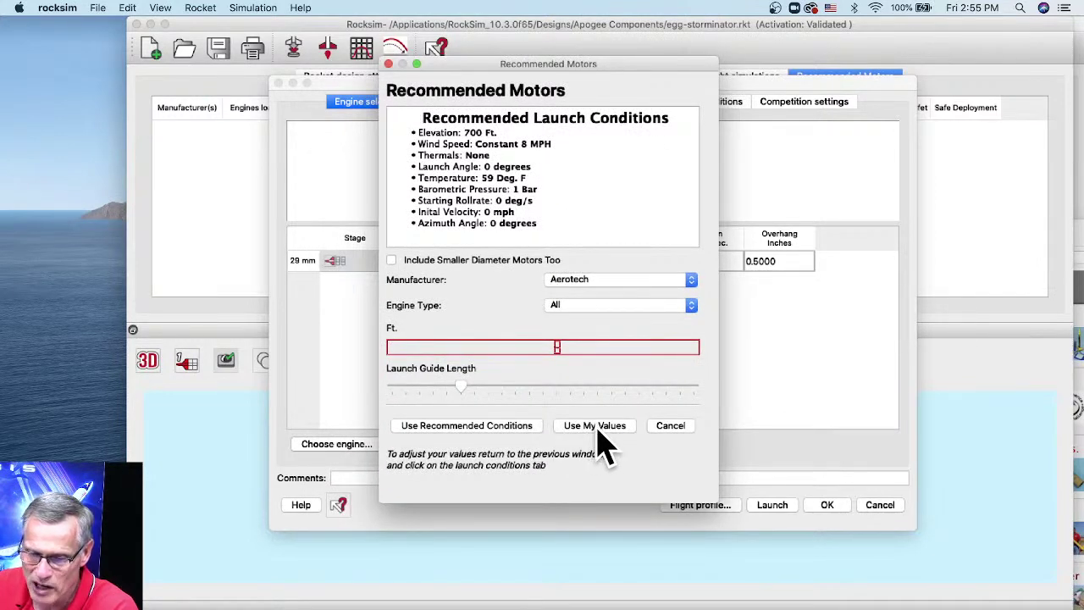
pyautogui.click(467, 427)
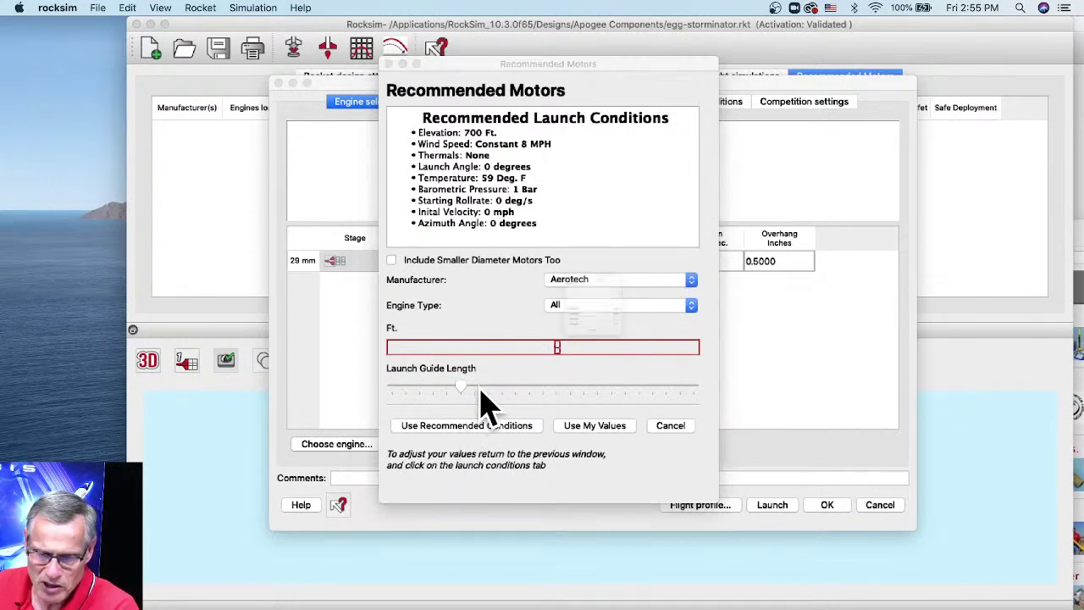
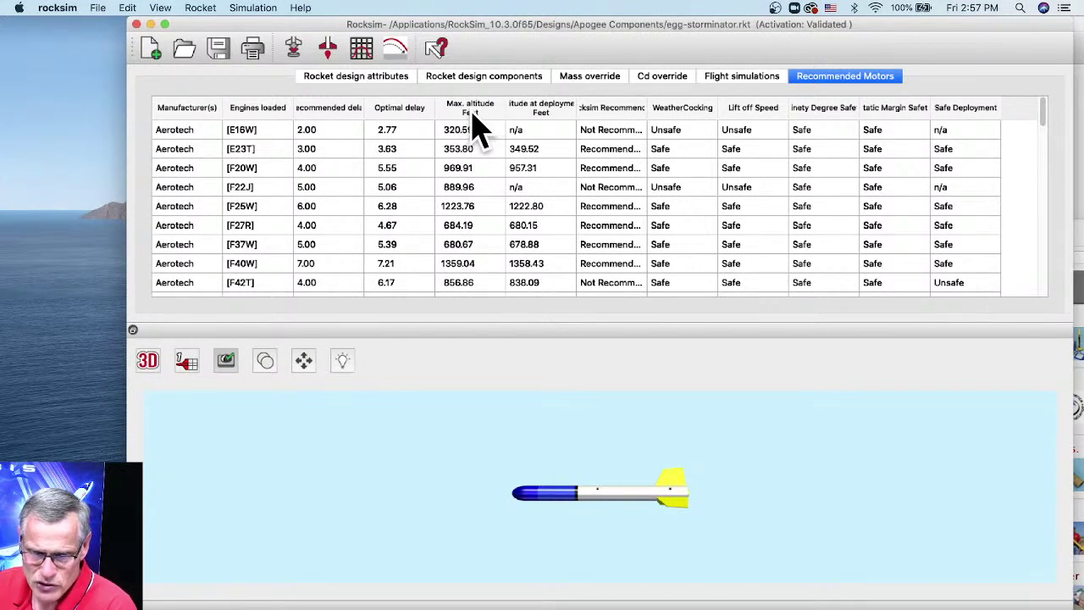
# Sort the recommended motors by maximum altitude and load the Aerotech F42T engine with the 4-second delay.
pyautogui.click(472, 115)
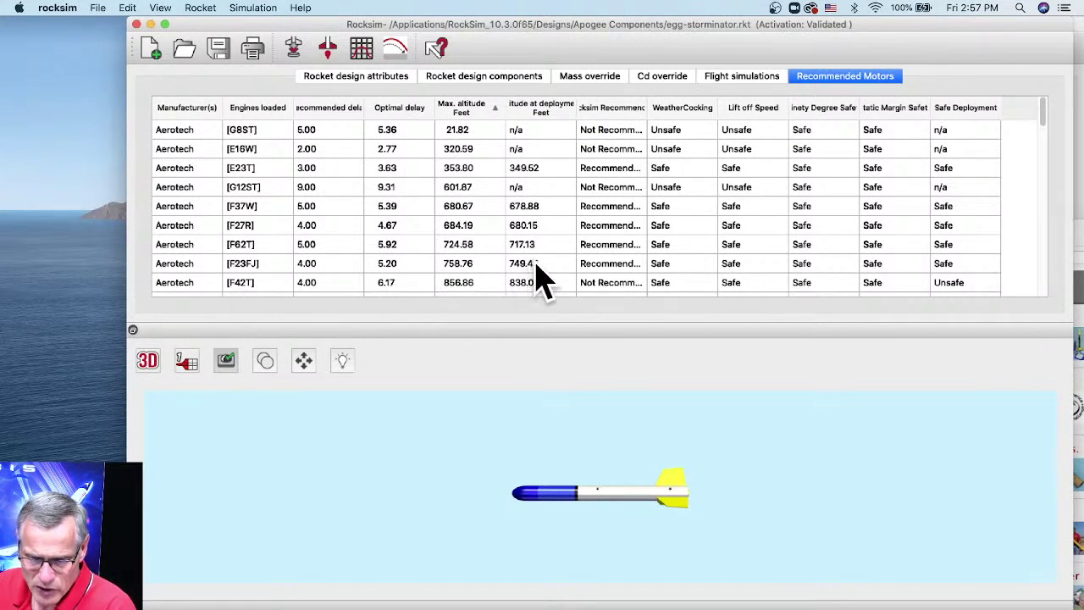
pyautogui.click(468, 288)
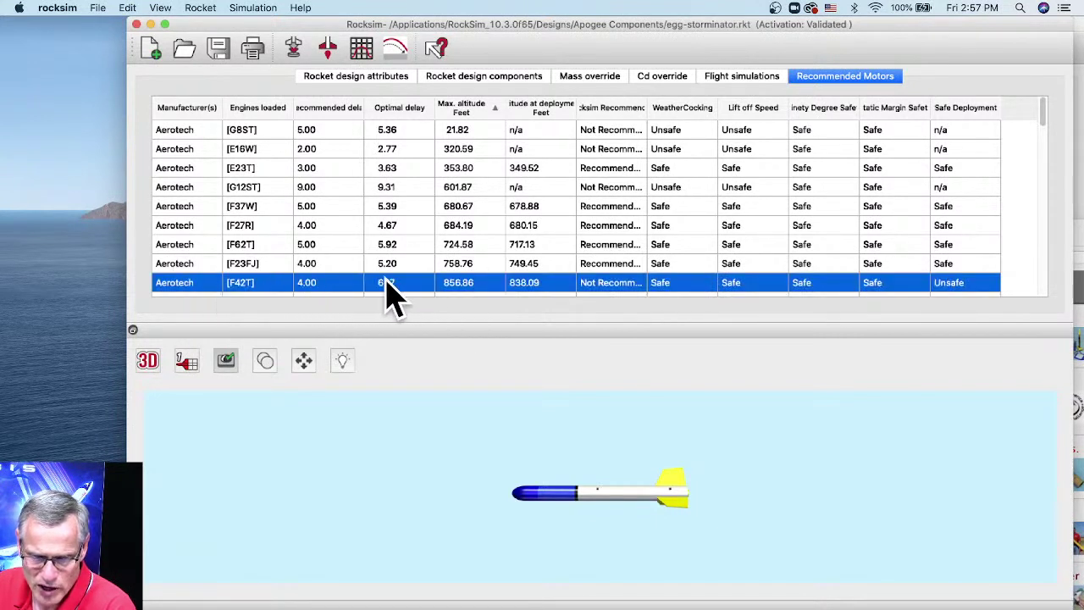
pyautogui.scroll(-2, 520, 291)
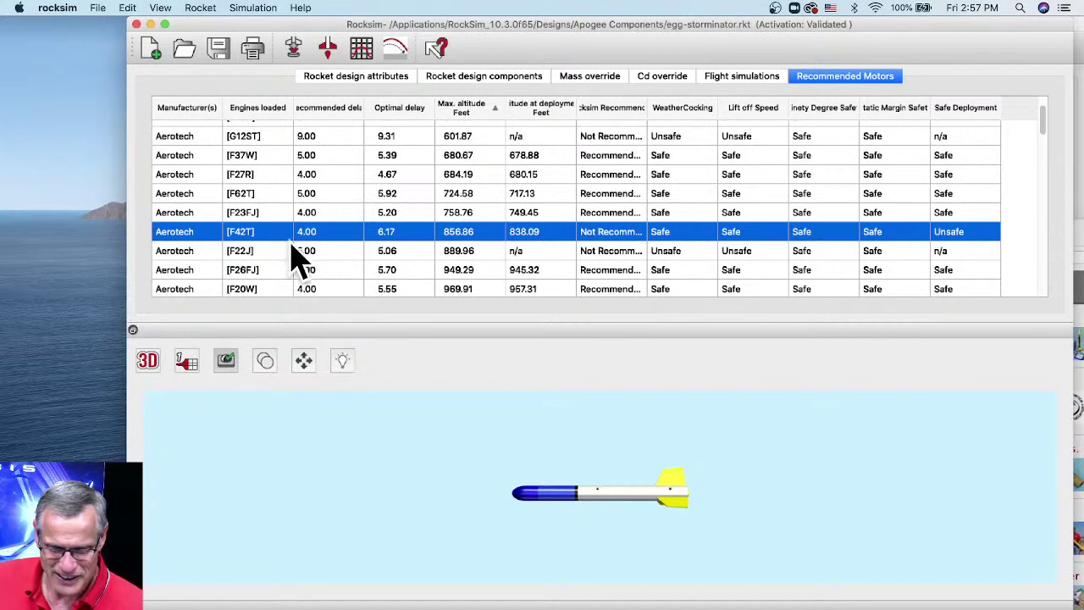
pyautogui.rightClick(460, 239)
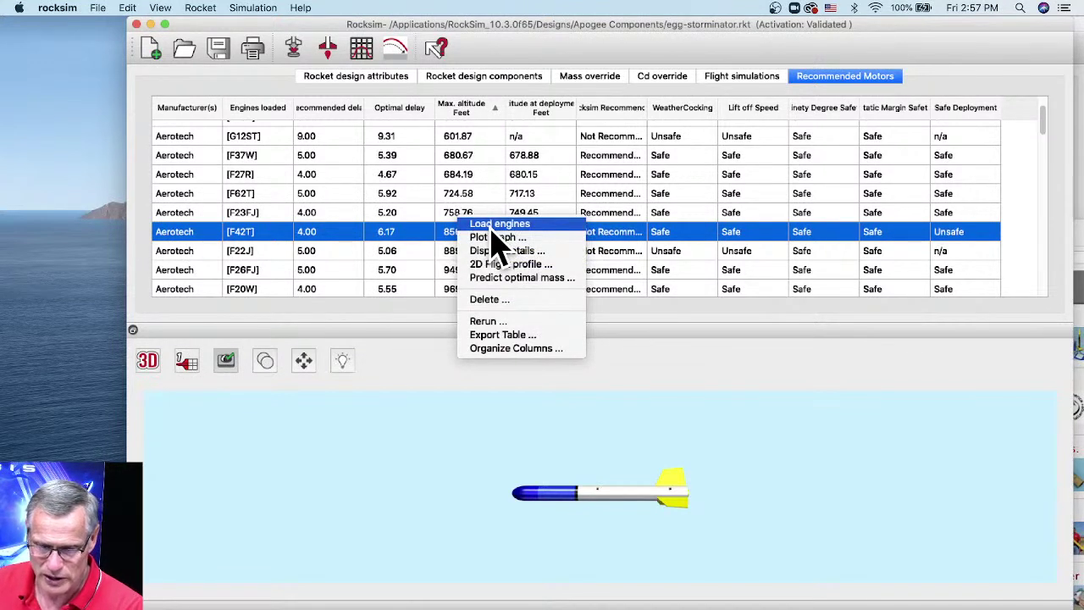
pyautogui.click(517, 227)
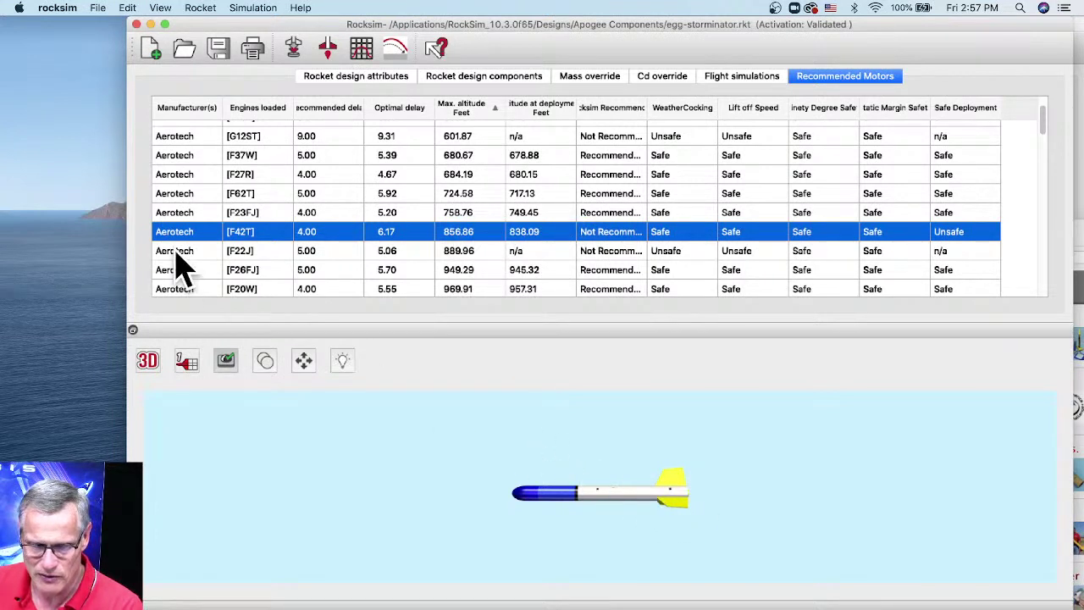
# Review the launch conditions in the simulation properties and launch the F42T simulation without changing them.
pyautogui.click(293, 50)
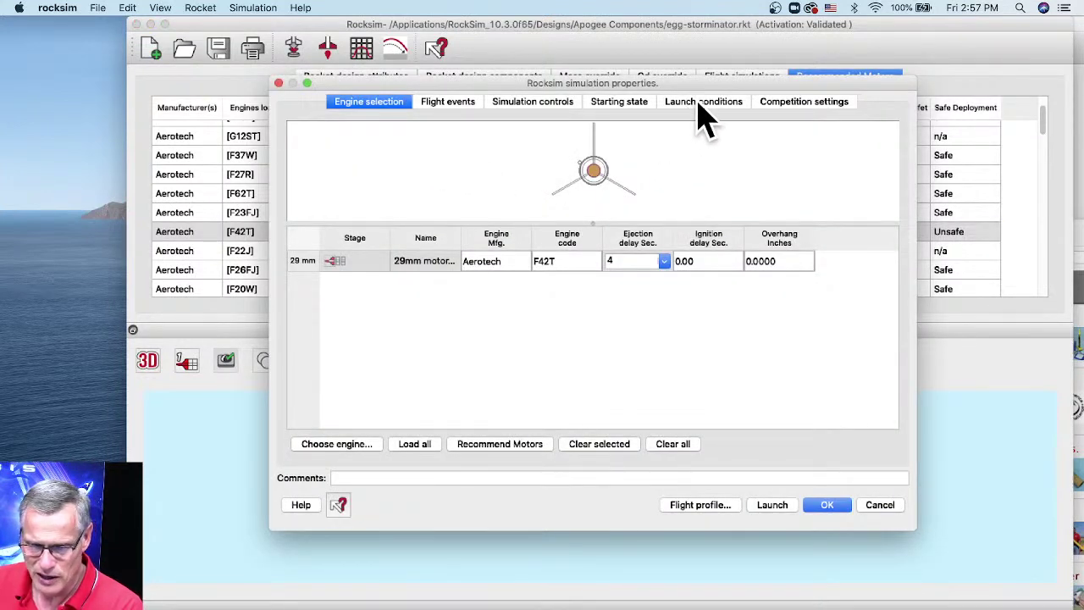
pyautogui.click(700, 104)
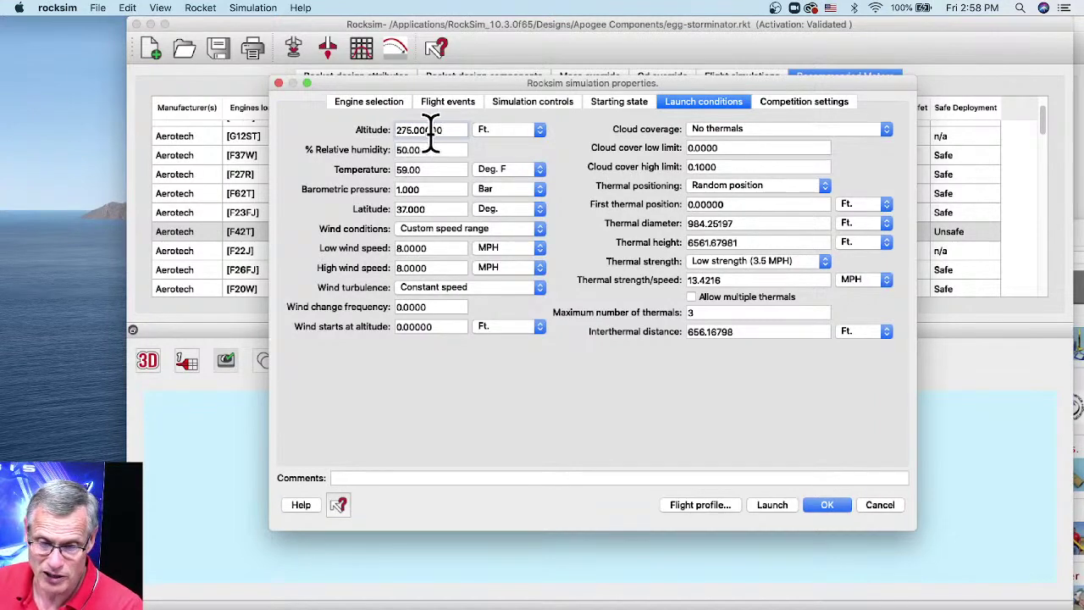
pyautogui.moveTo(488, 83); pyautogui.dragTo(460, 52)
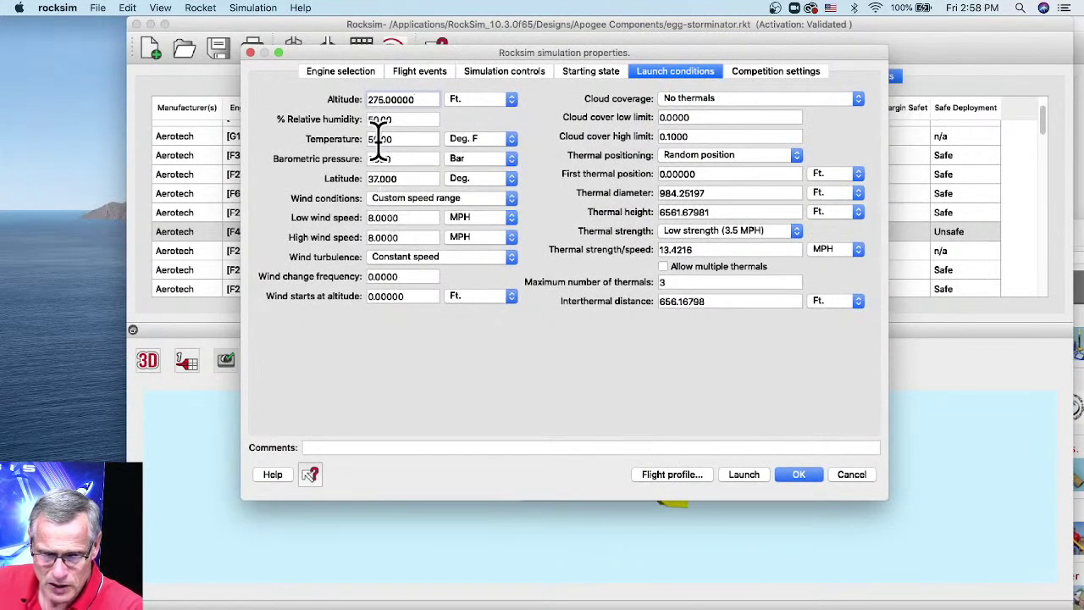
pyautogui.click(744, 476)
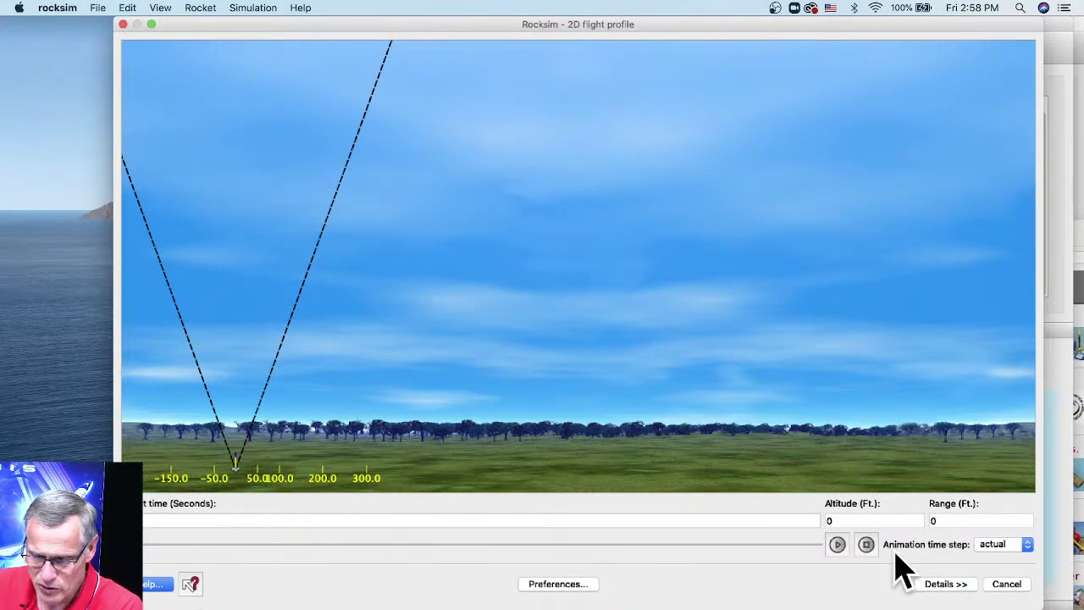
# Play part of the 2D flight profile, rewind it to the parachute deployment near apogee, and close the profile.
pyautogui.click(838, 546)
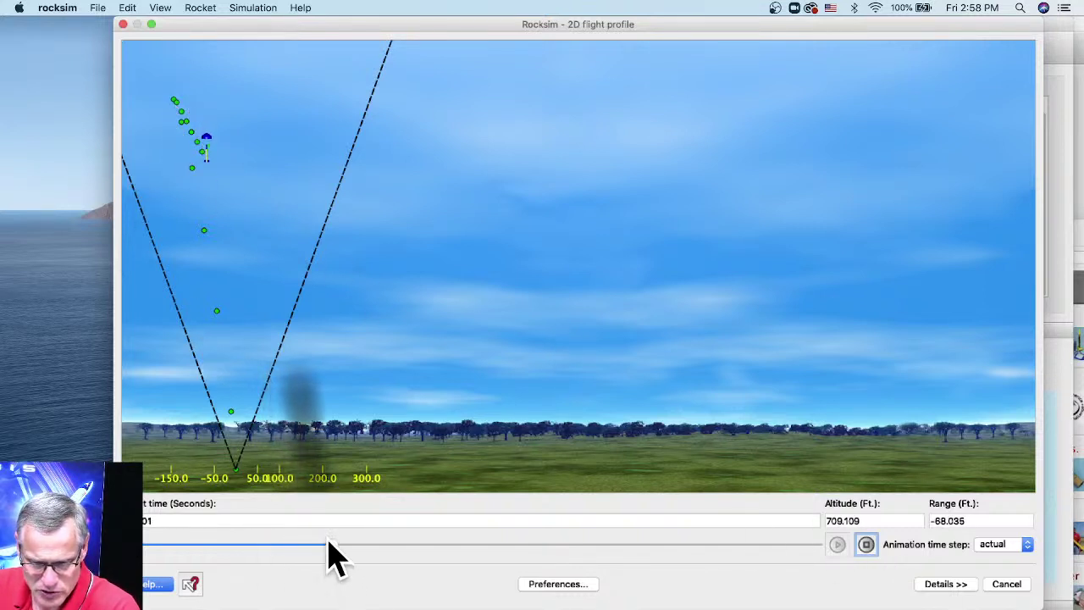
pyautogui.click(866, 544)
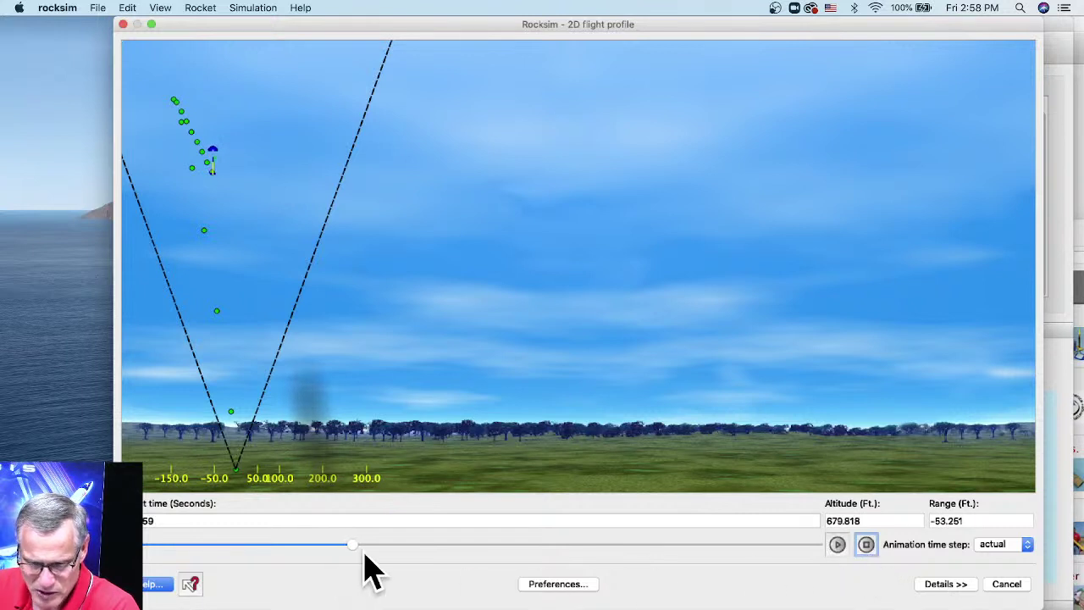
pyautogui.moveTo(352, 545); pyautogui.dragTo(223, 547)
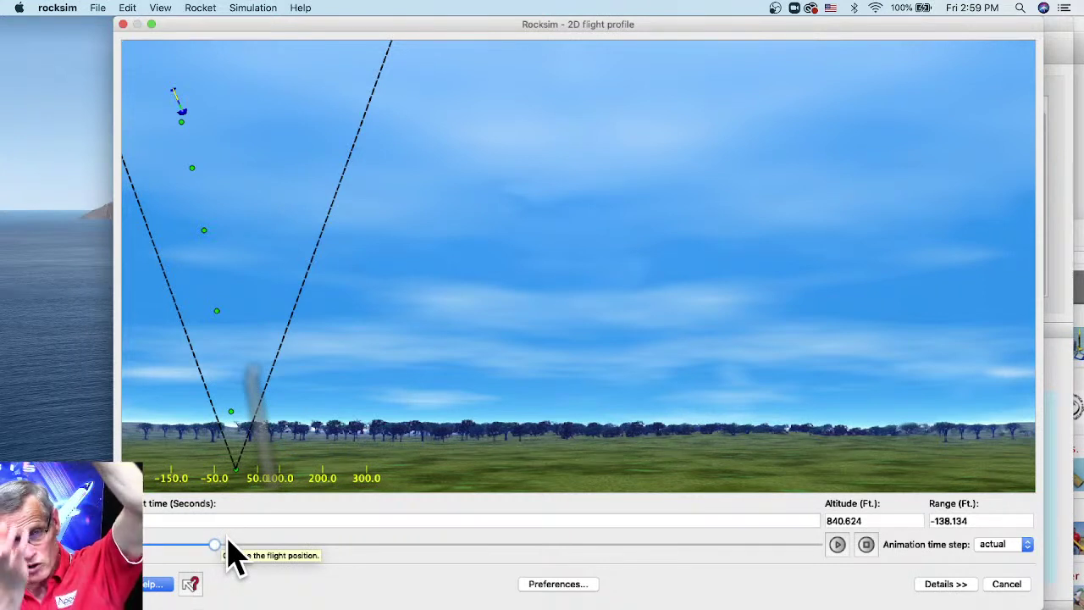
pyautogui.click(1006, 584)
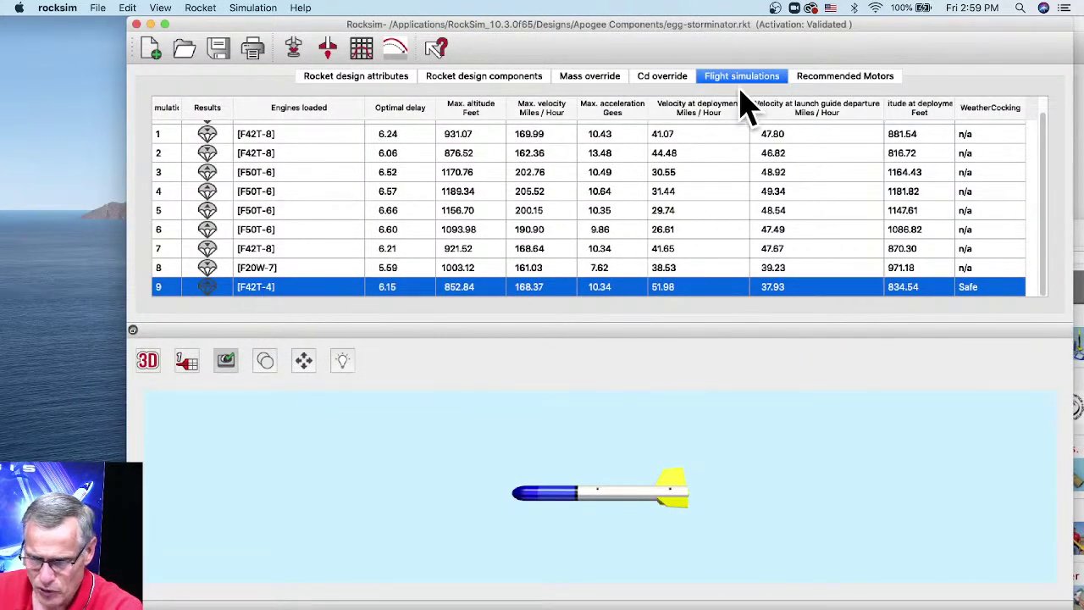
# Set the F42T engine's ejection delay to 8 seconds in the simulation properties.
pyautogui.click(843, 85)
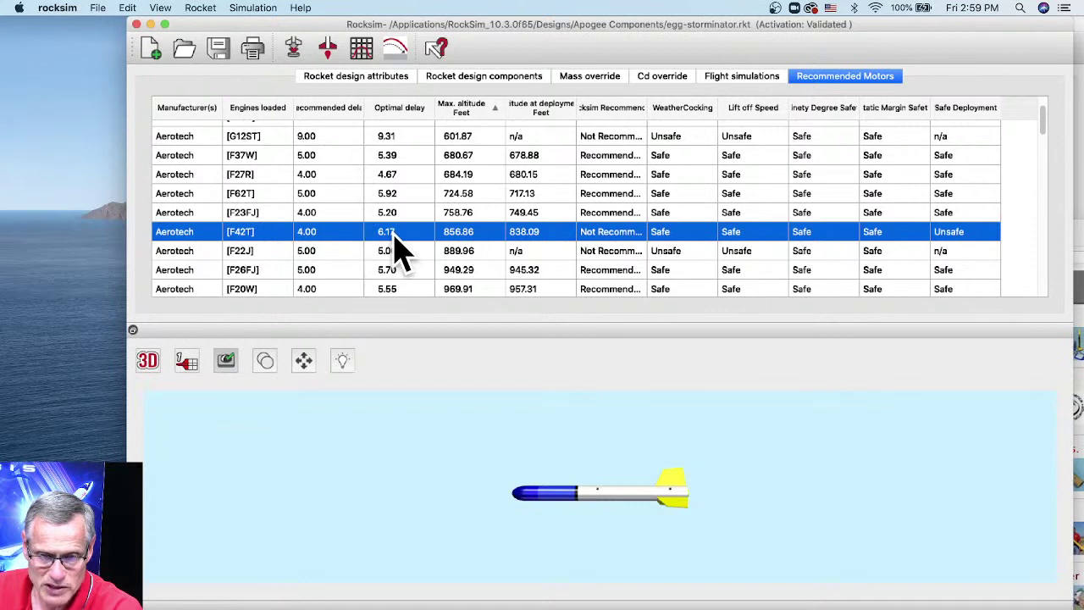
pyautogui.click(293, 48)
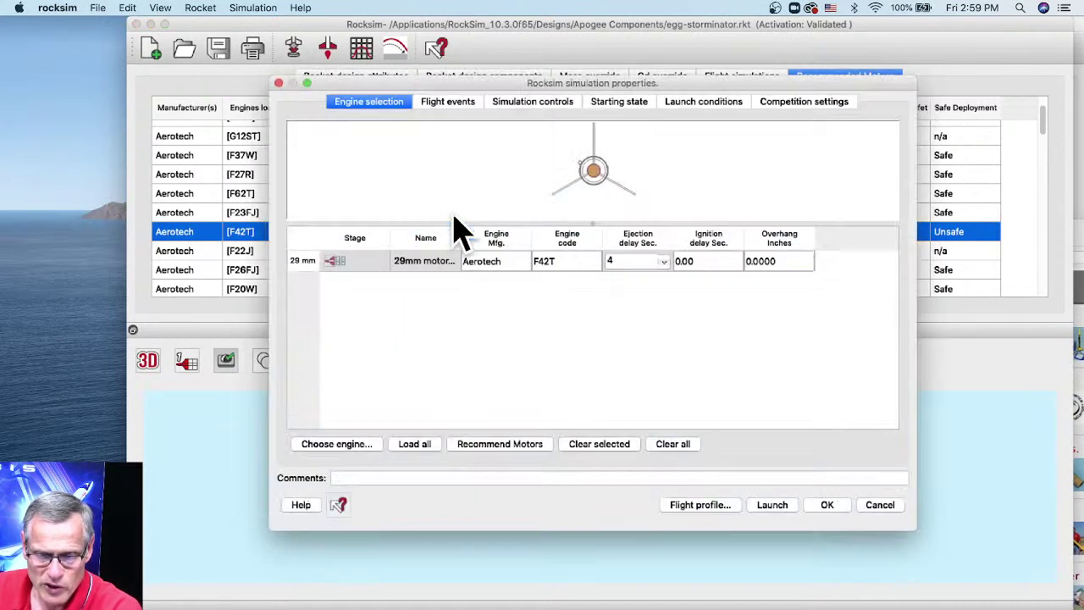
pyautogui.click(665, 262)
pyautogui.click(664, 261)
pyautogui.click(664, 261)
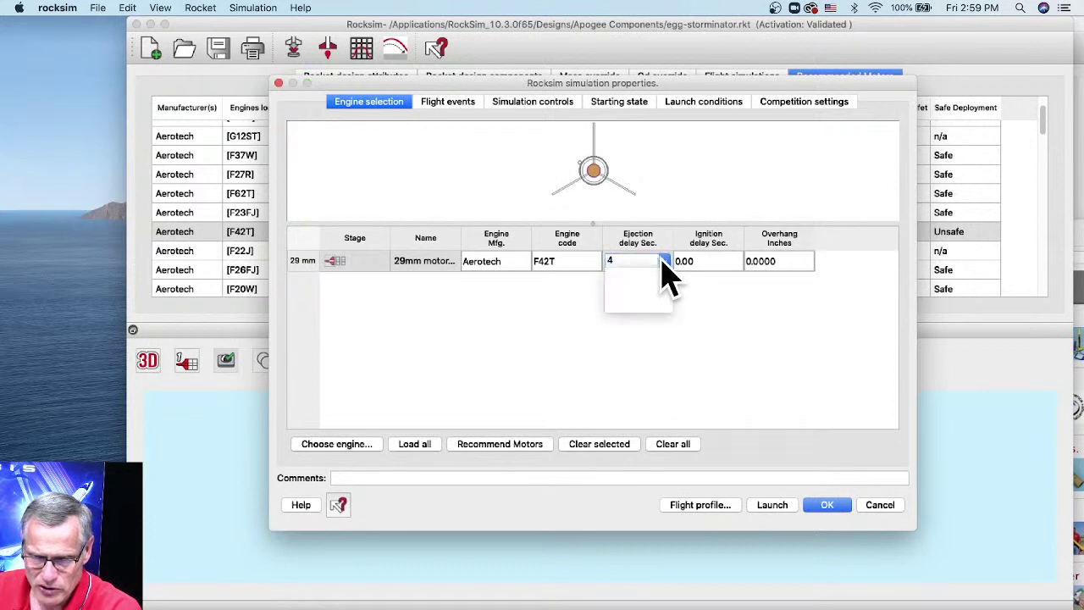
pyautogui.click(664, 262)
pyautogui.click(664, 262)
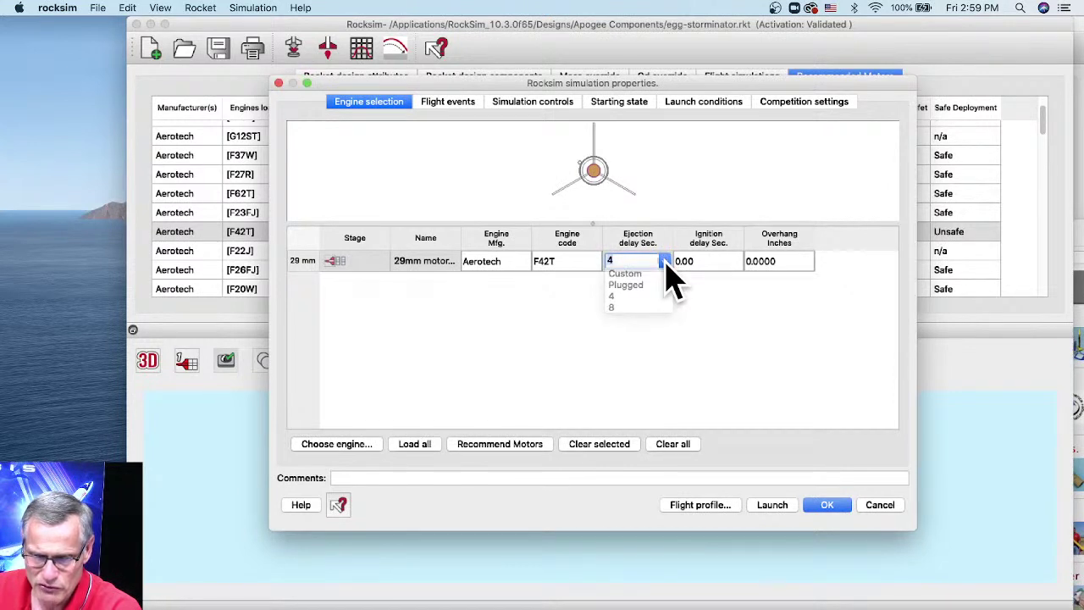
pyautogui.click(665, 262)
pyautogui.click(665, 262)
pyautogui.click(665, 262)
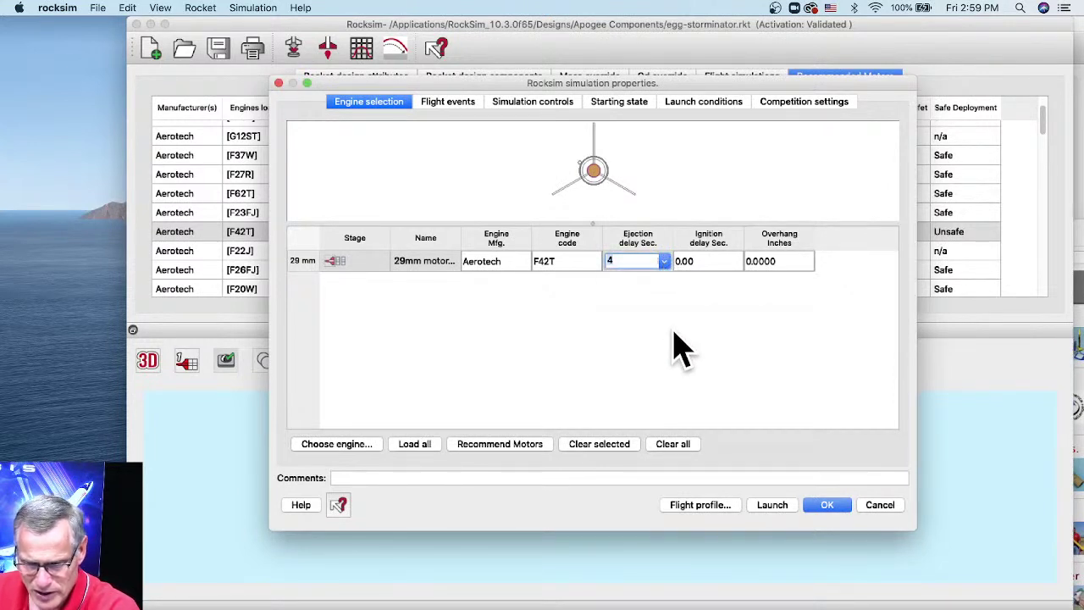
pyautogui.click(678, 346)
pyautogui.click(665, 262)
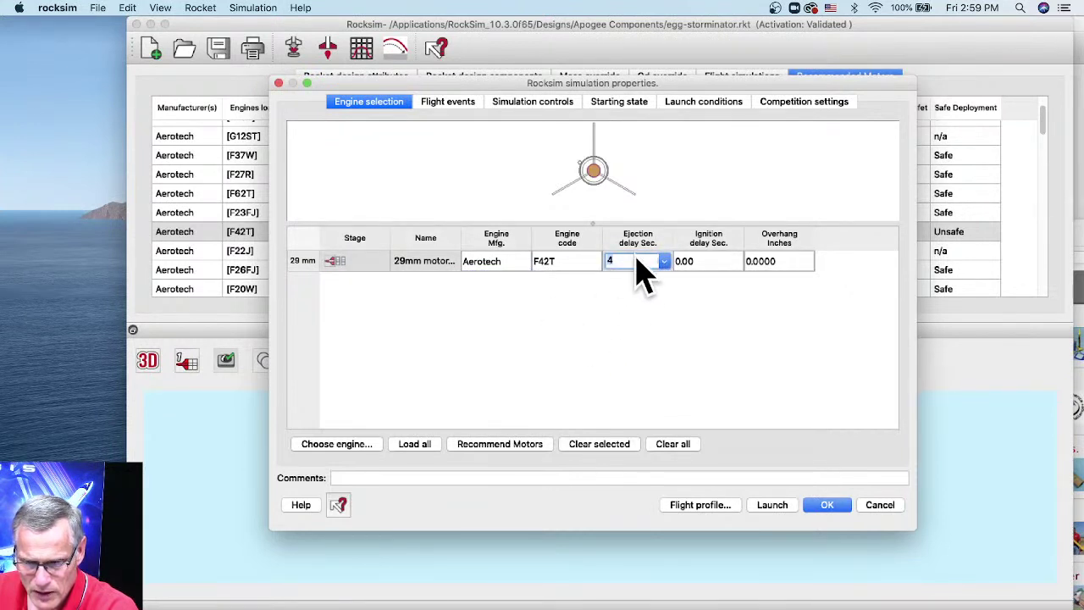
pyautogui.click(617, 274)
pyautogui.click(626, 267)
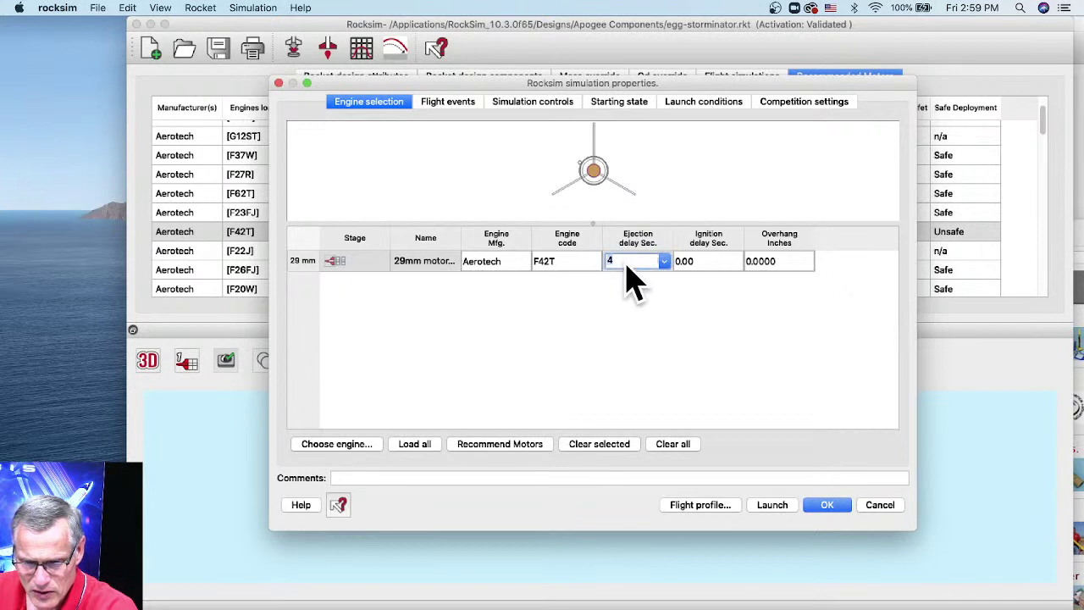
pyautogui.write('8')
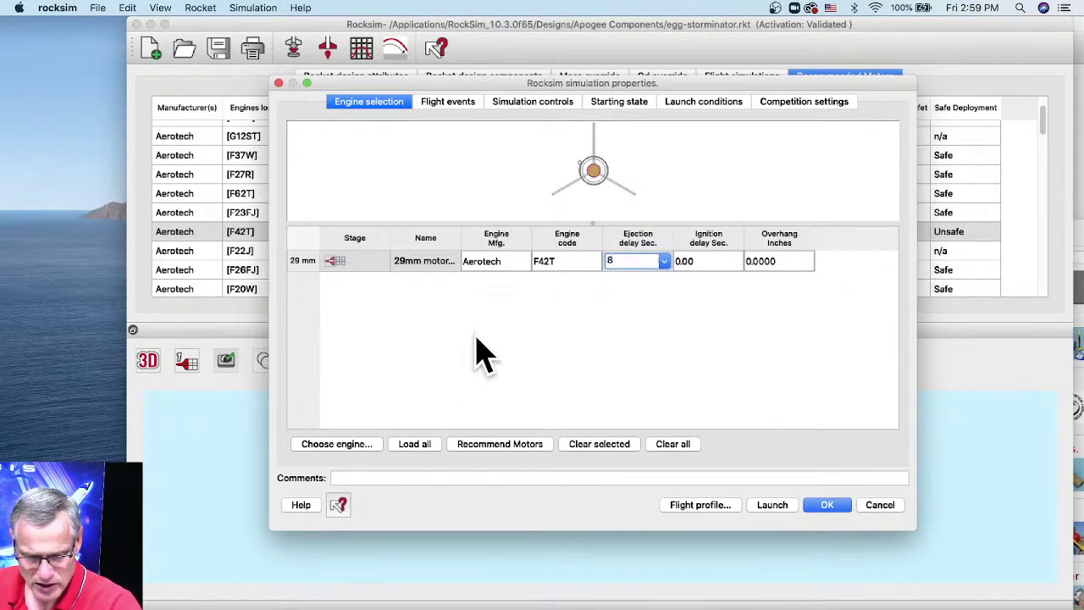
# Launch the F42T simulation with the 8-second delay and watch its 2D flight profile past parachute deployment before closing it.
pyautogui.press('Tab')
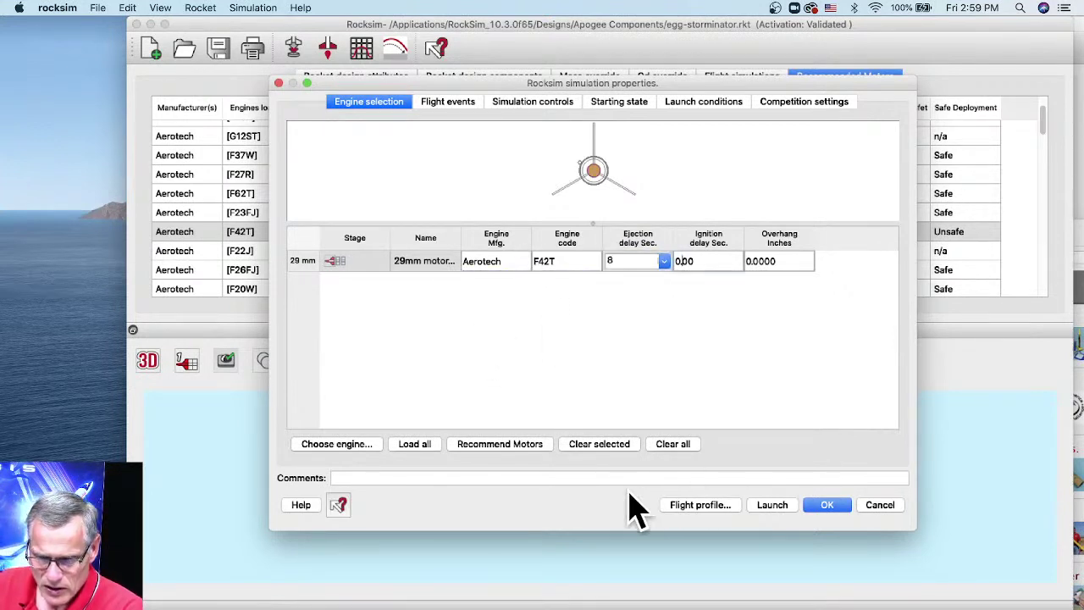
pyautogui.click(773, 505)
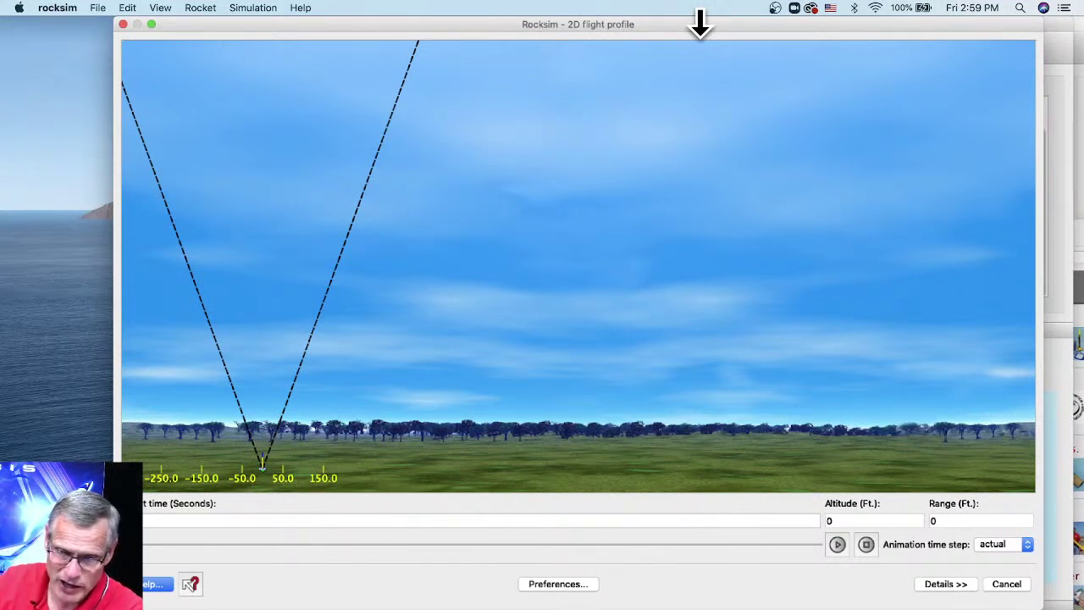
pyautogui.moveTo(637, 36); pyautogui.dragTo(664, 411)
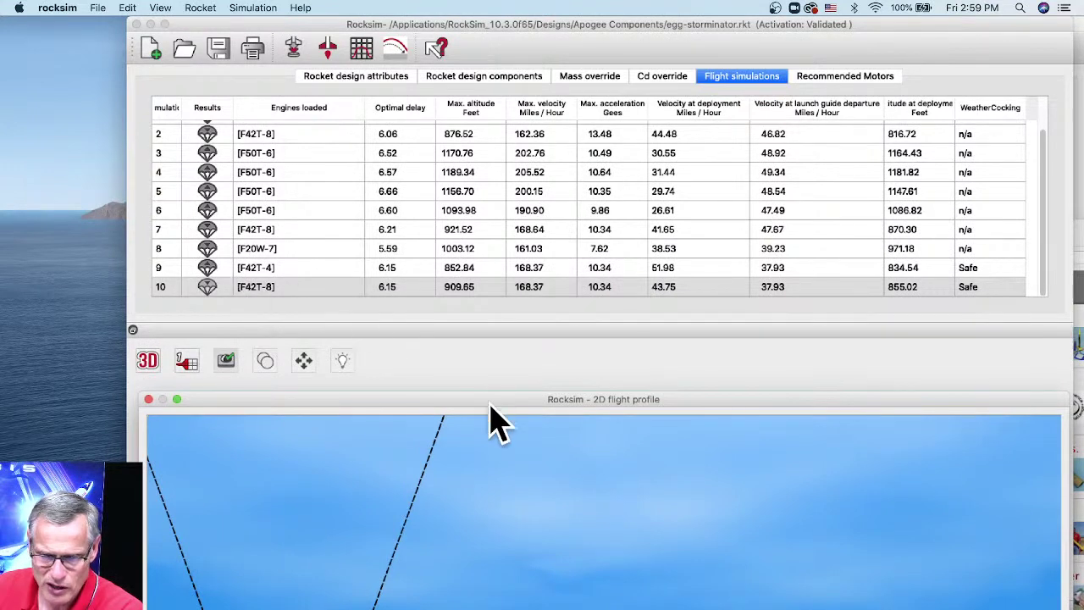
pyautogui.moveTo(489, 400); pyautogui.dragTo(482, 31)
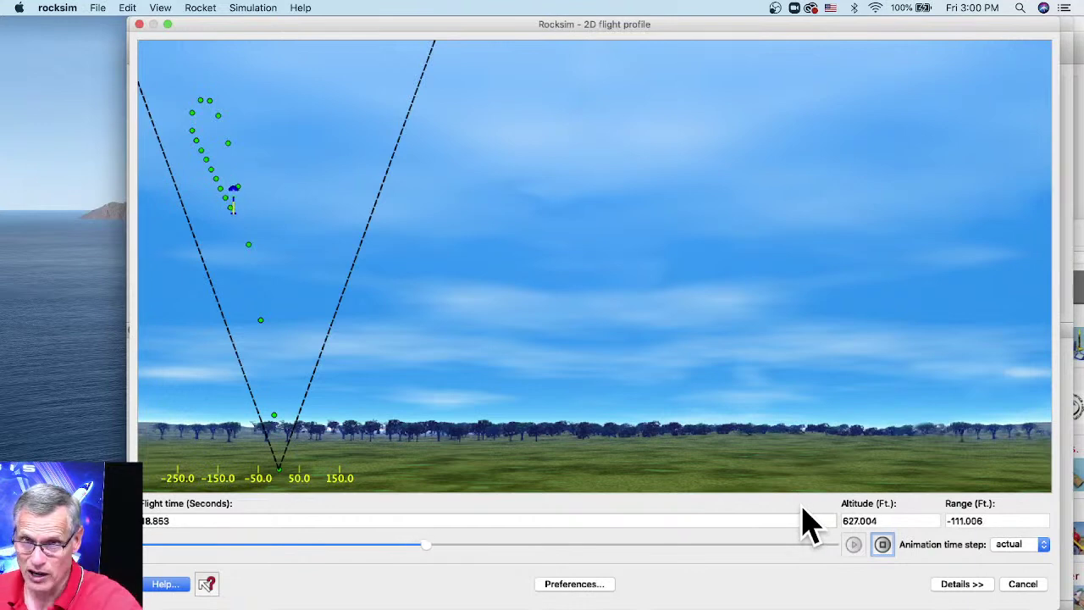
pyautogui.click(1023, 584)
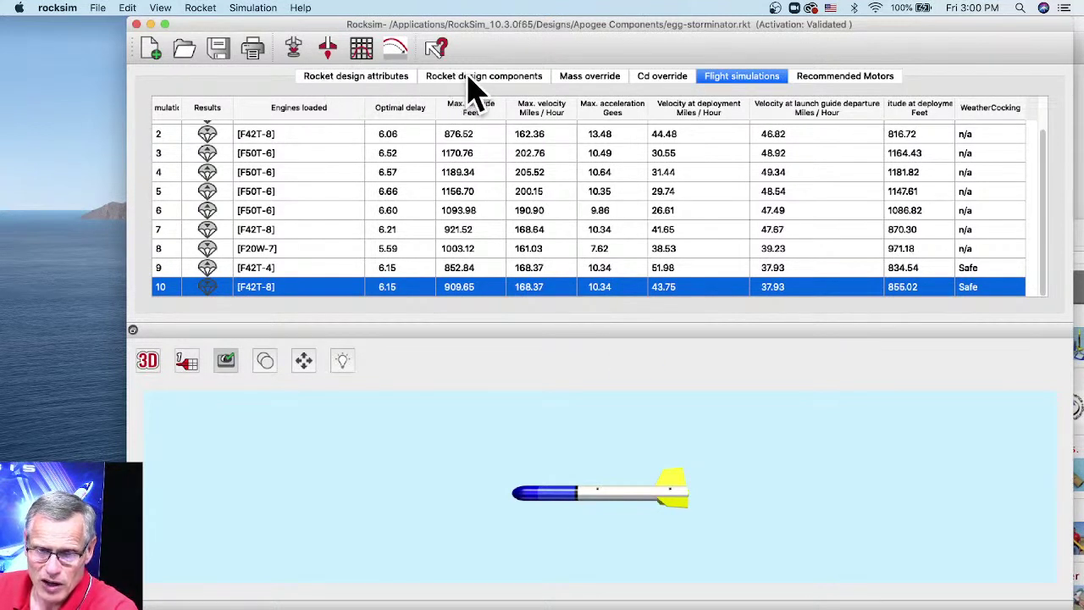
pyautogui.click(674, 81)
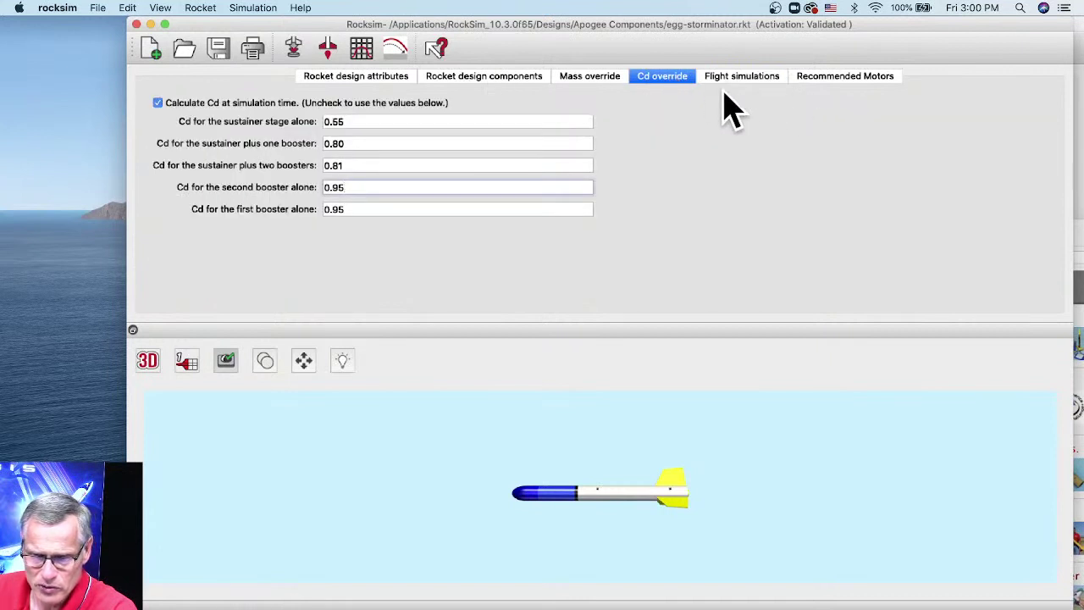
pyautogui.click(584, 77)
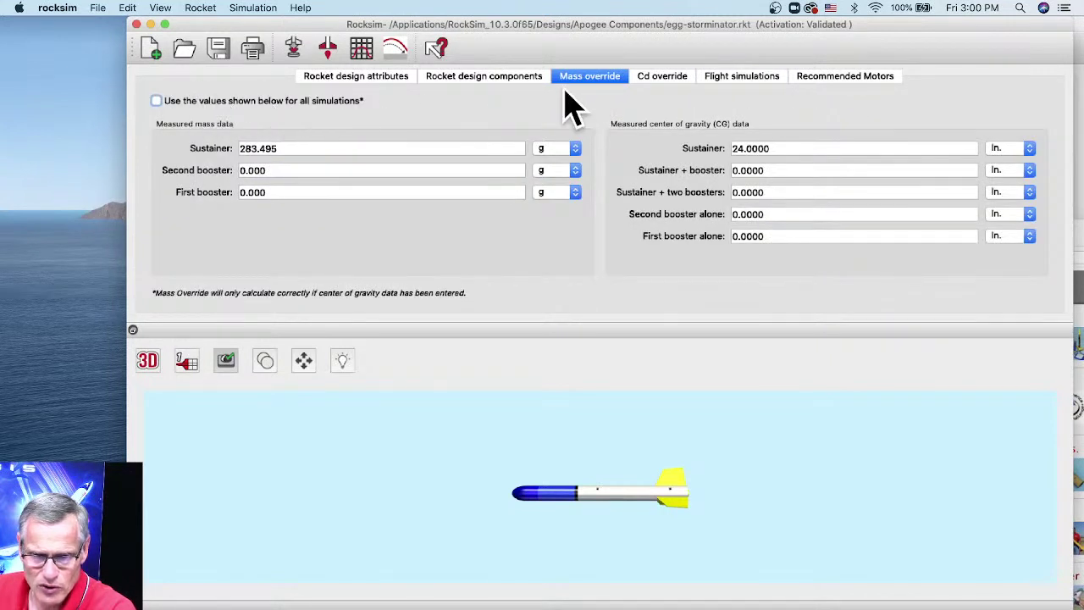
pyautogui.click(397, 77)
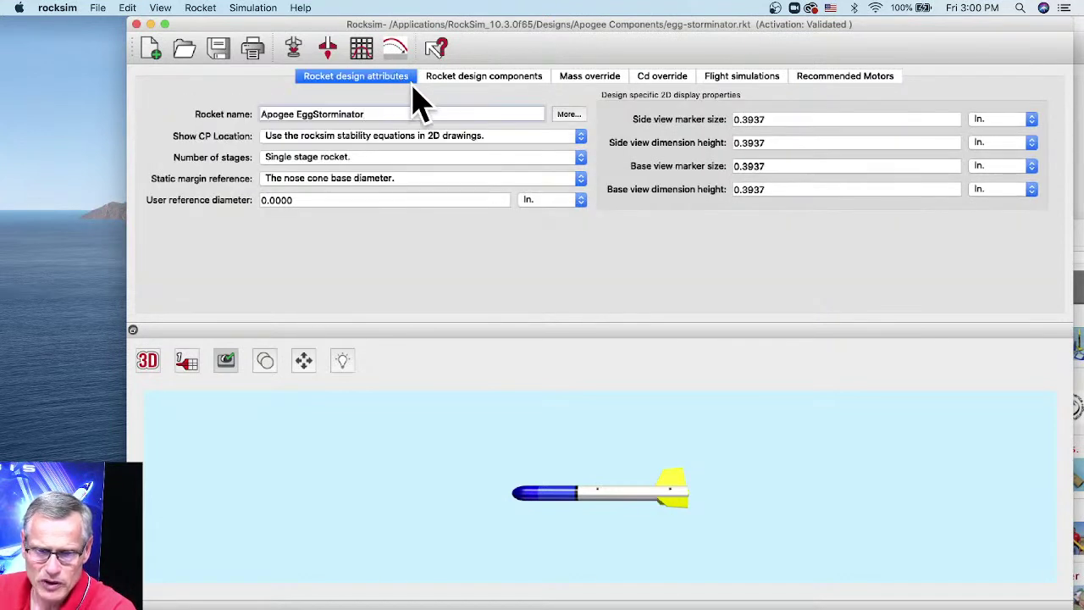
# Add a 60 g mass object about 3.75 in. from the front of the Egg Payload Tube and launch the F42T simulation again.
pyautogui.click(487, 82)
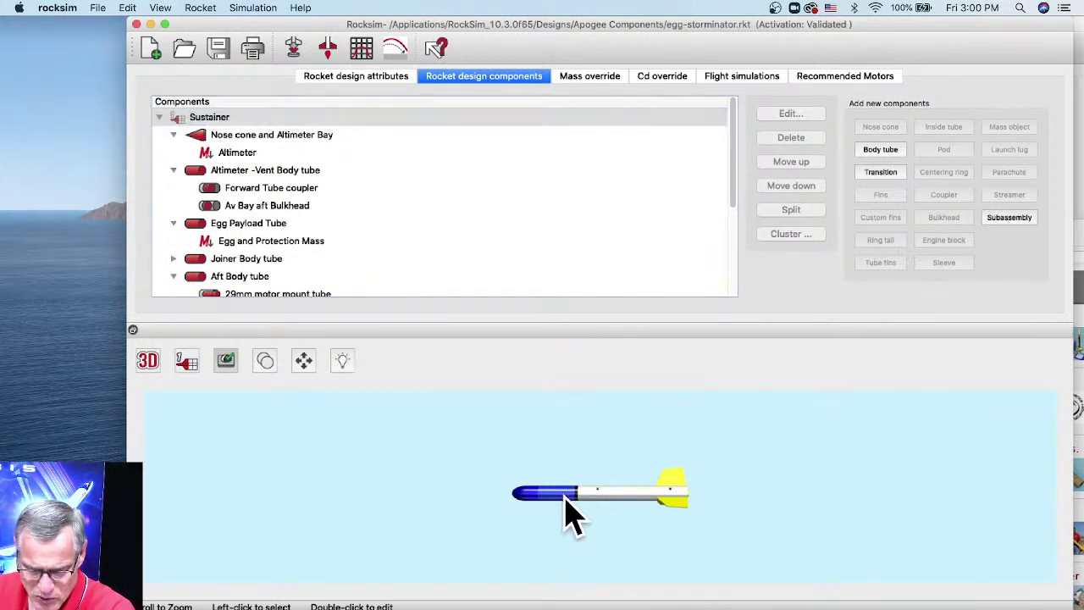
pyautogui.click(566, 497)
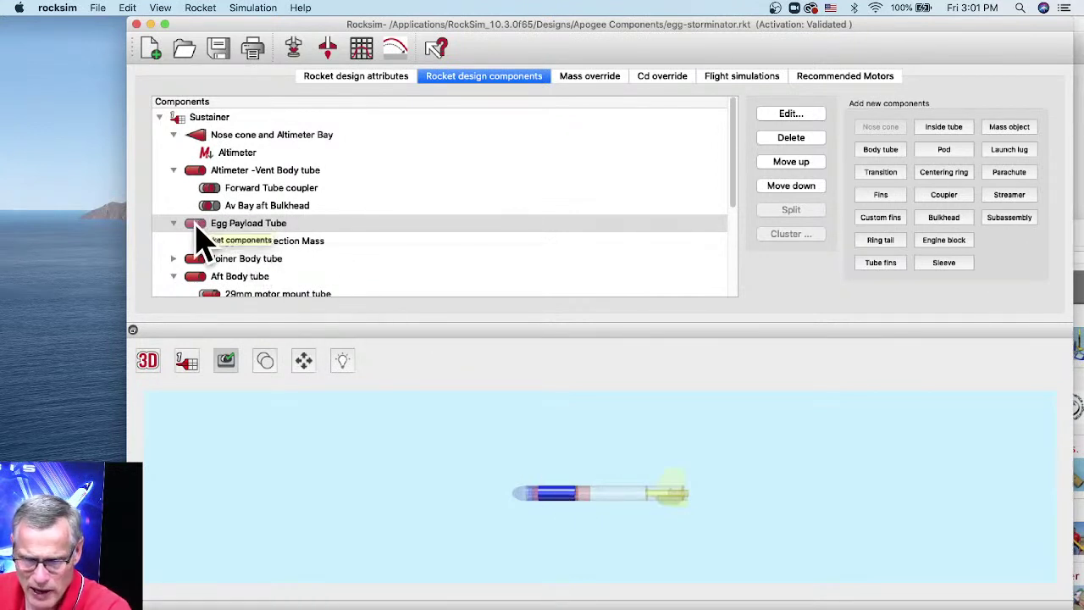
pyautogui.click(196, 227)
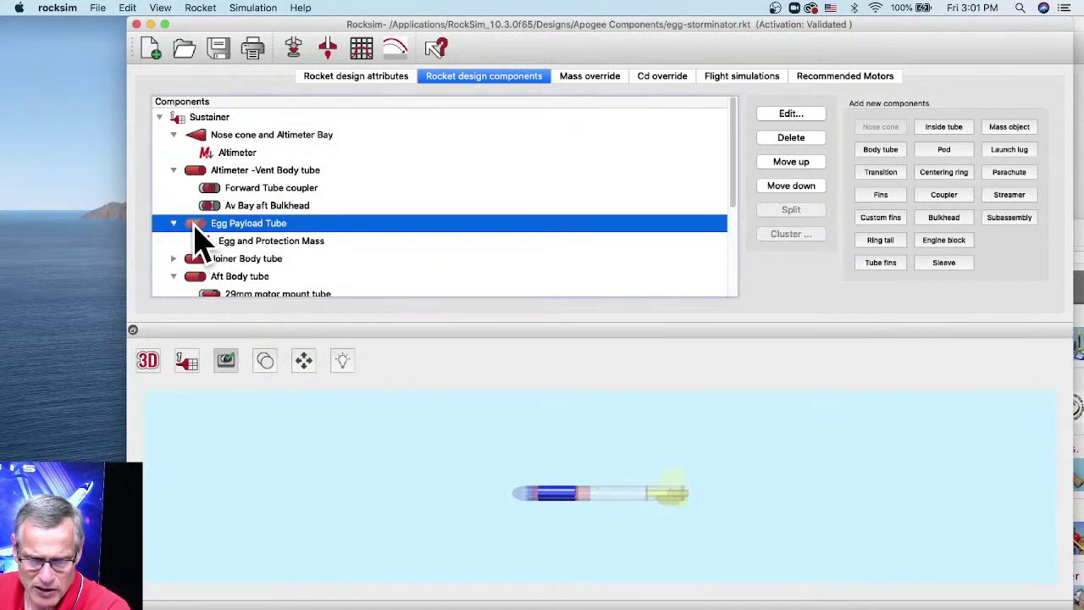
pyautogui.click(1021, 128)
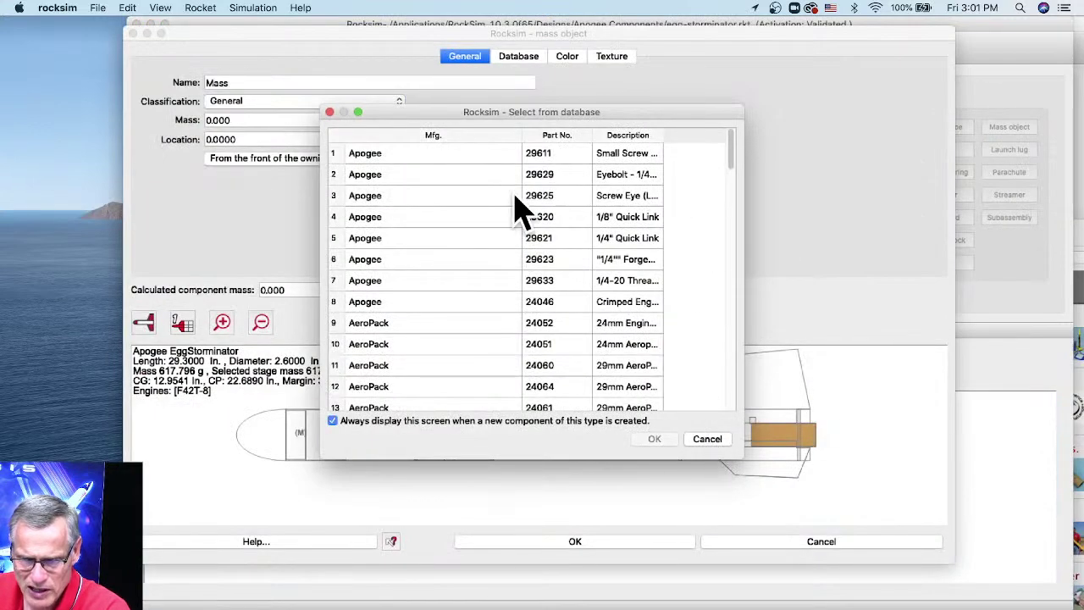
pyautogui.click(707, 438)
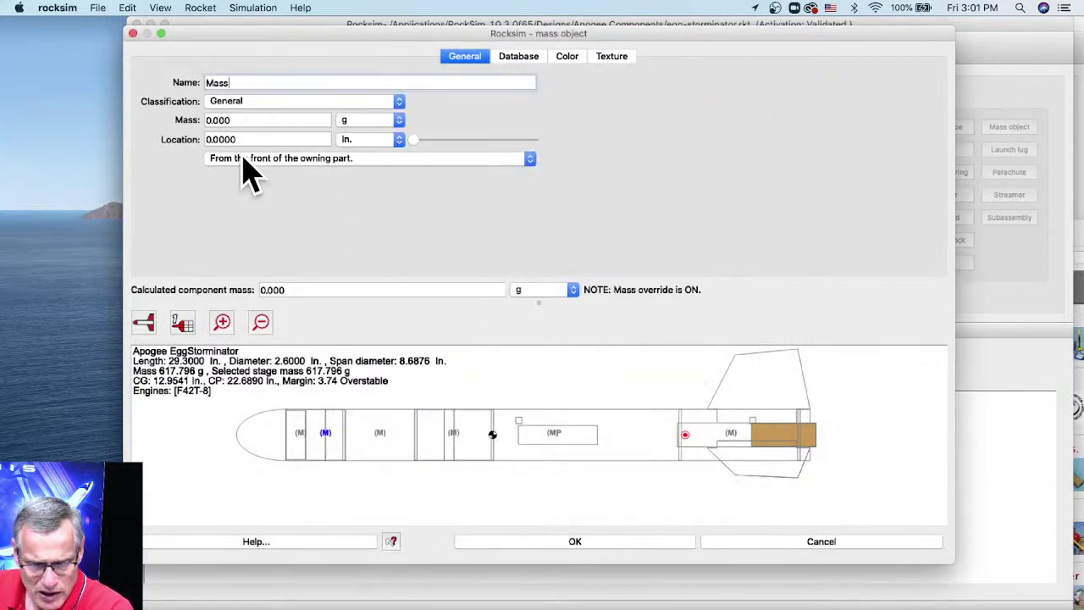
pyautogui.click(204, 120)
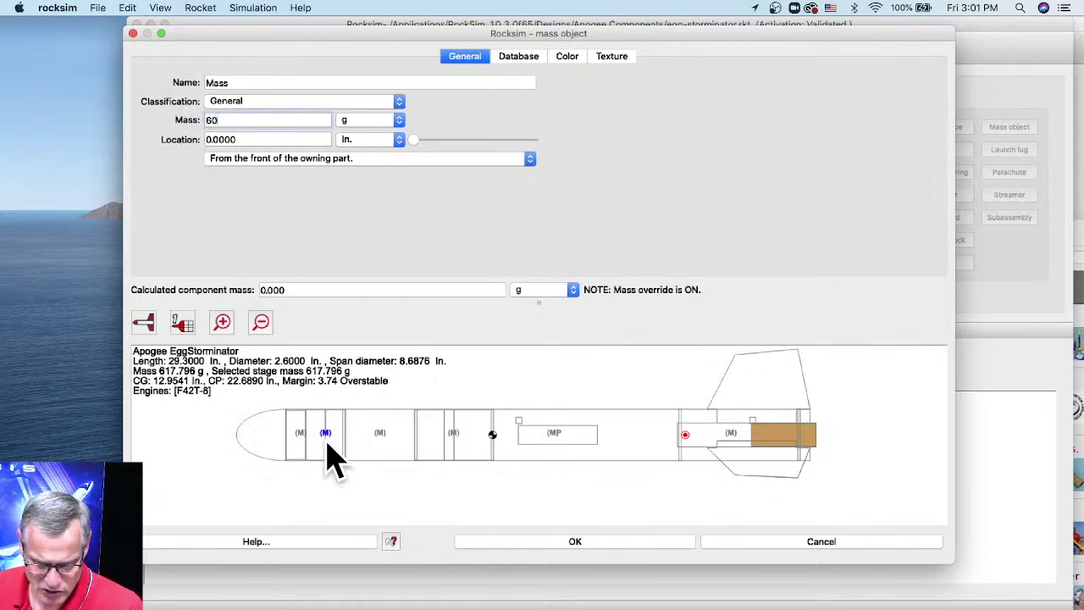
pyautogui.moveTo(413, 141); pyautogui.dragTo(488, 144)
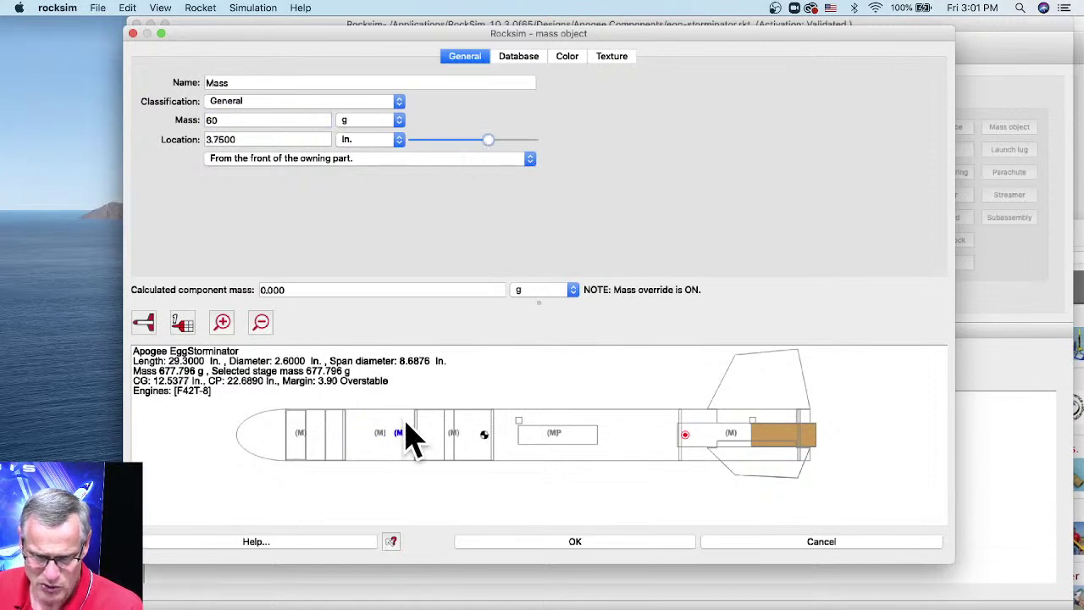
pyautogui.click(576, 542)
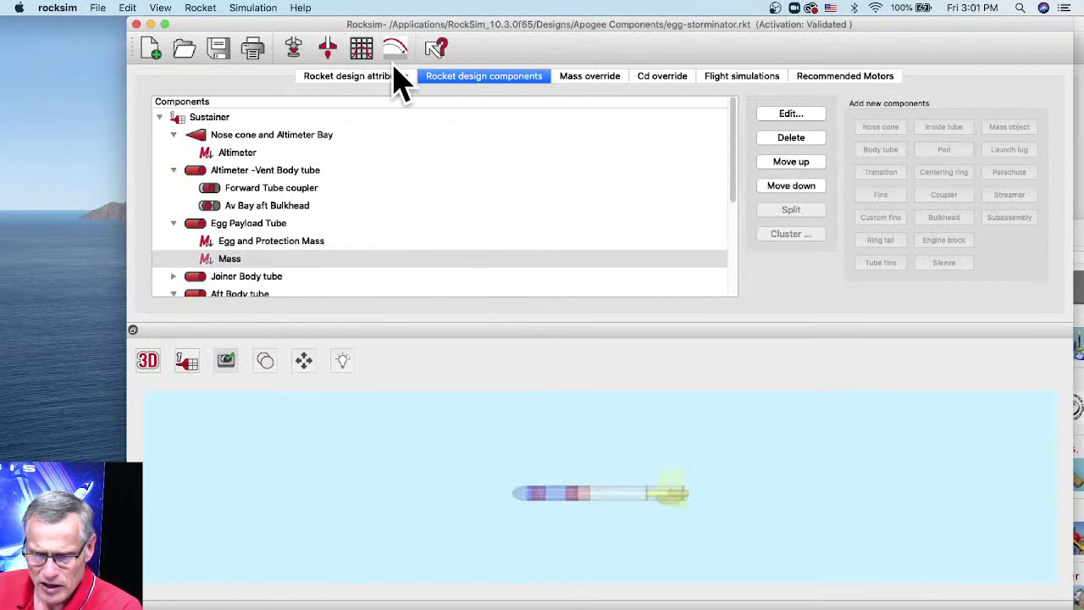
pyautogui.click(294, 51)
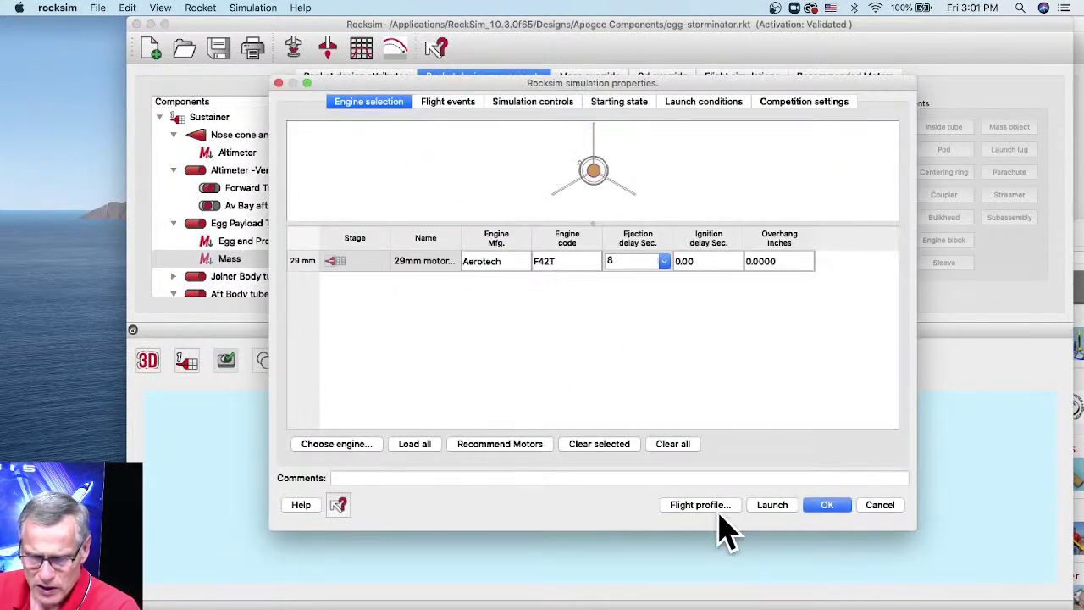
pyautogui.click(776, 506)
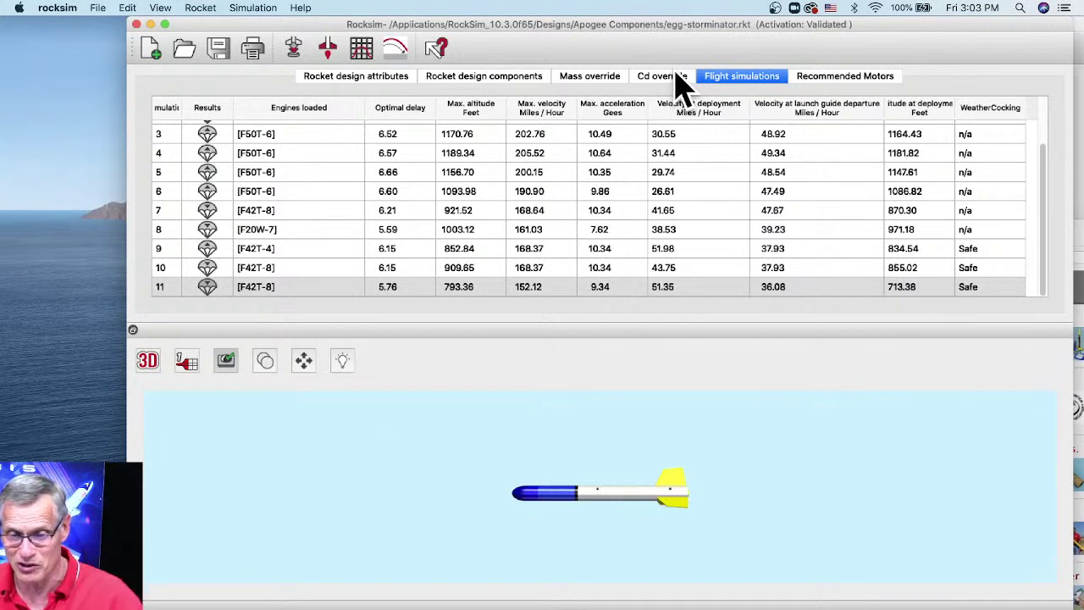
# Turn off Cd calculation at simulation time and launch the flight with the sustainer's fixed Cd of 0.55.
pyautogui.click(678, 76)
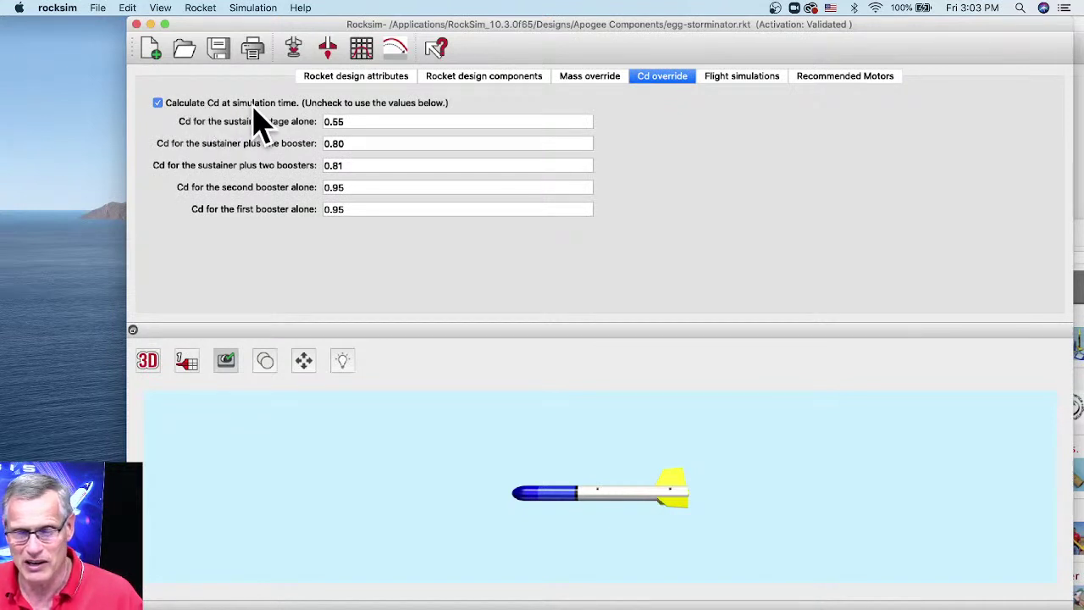
pyautogui.click(158, 105)
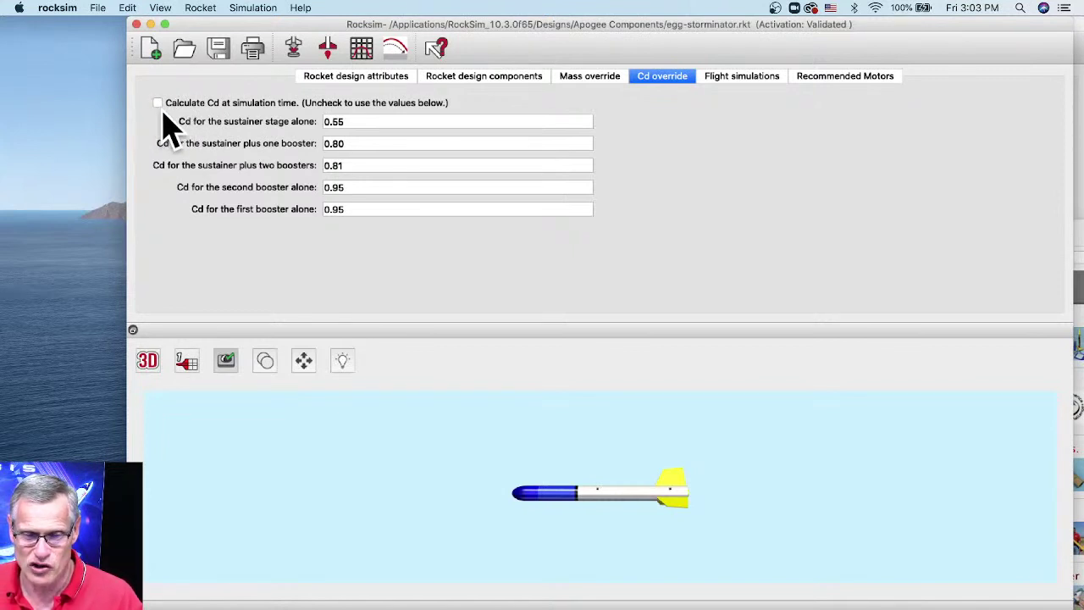
pyautogui.click(336, 121)
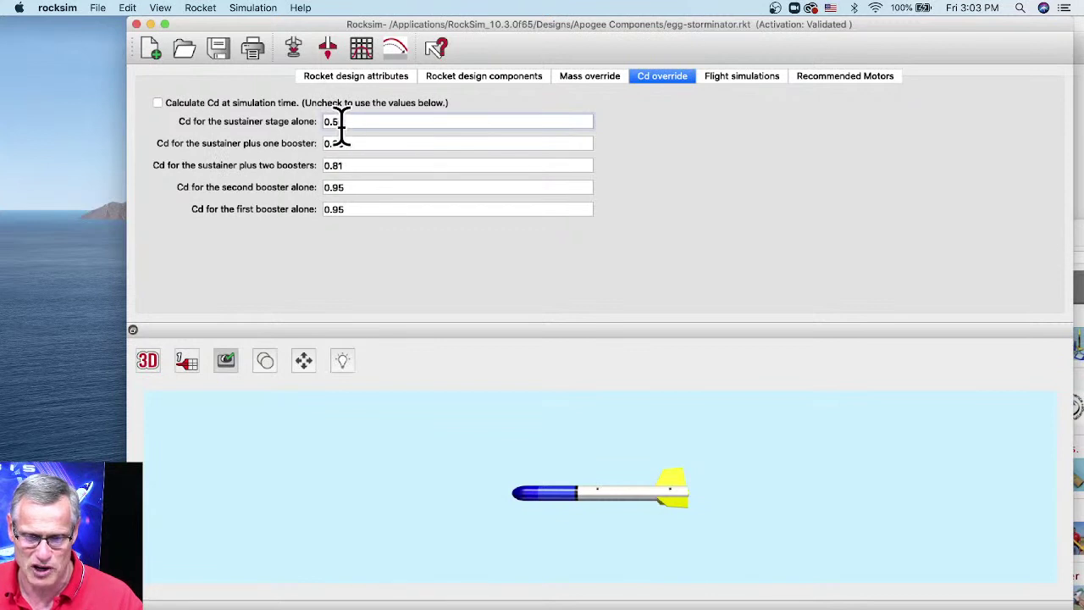
pyautogui.click(328, 51)
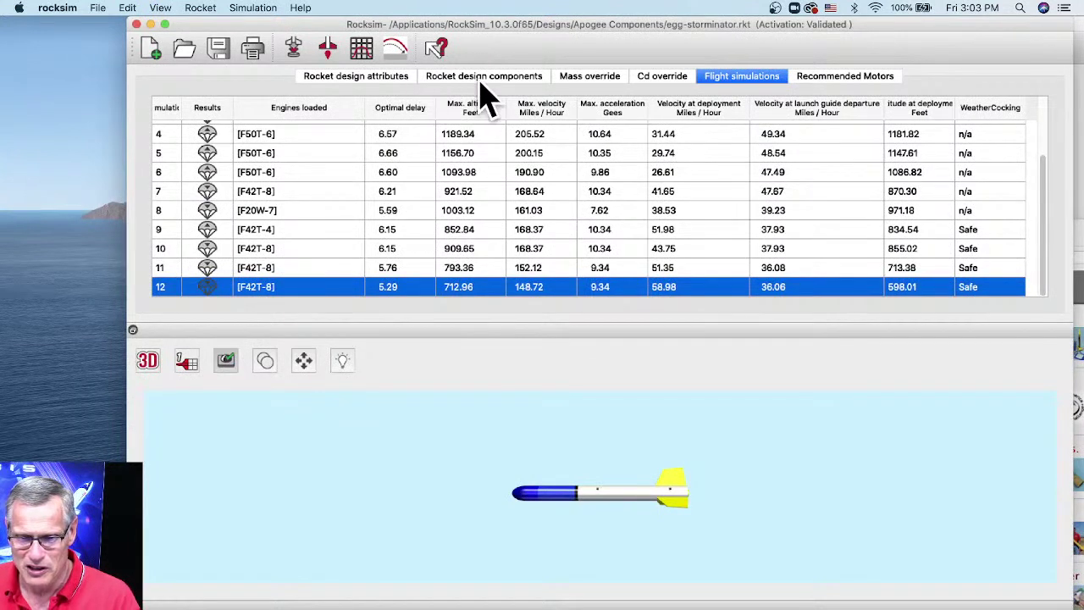
# Set the sustainer stage's Cd override to 0.65 and launch the simulation again.
pyautogui.click(672, 81)
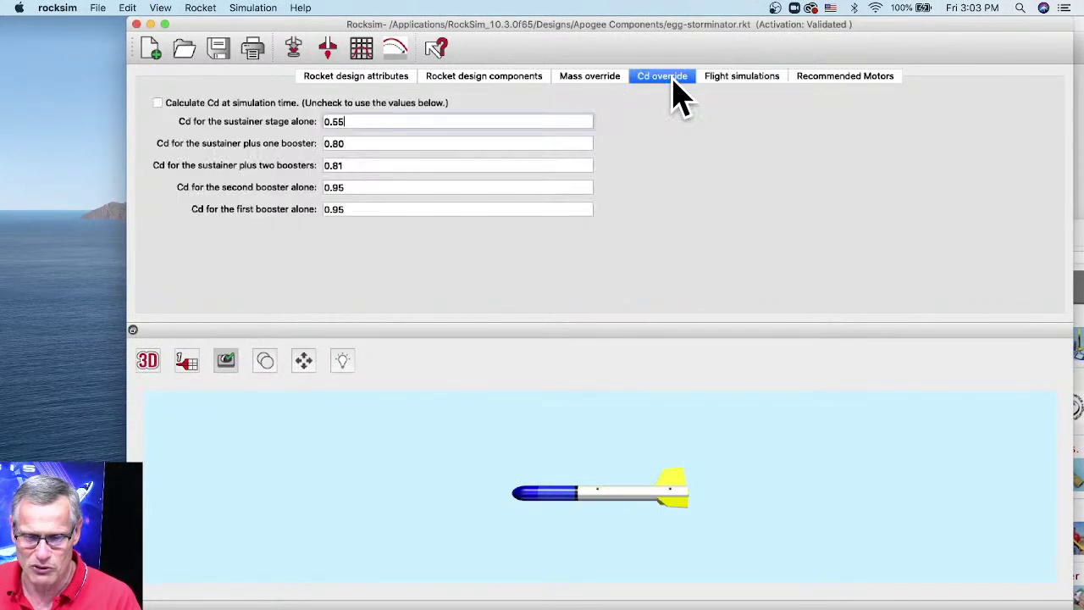
pyautogui.moveTo(331, 123); pyautogui.dragTo(346, 123)
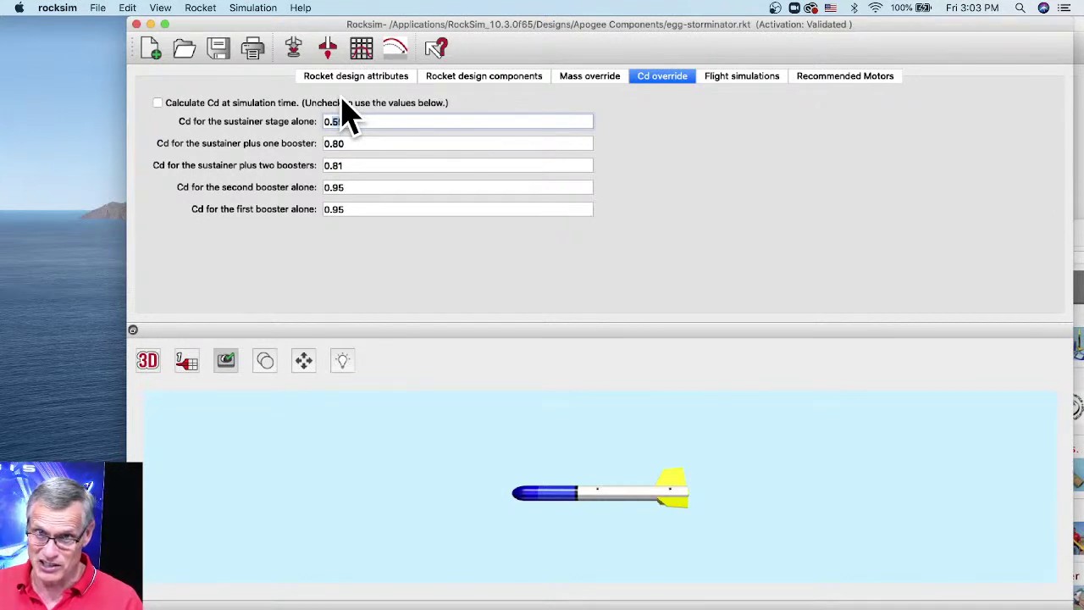
pyautogui.doubleClick(345, 121)
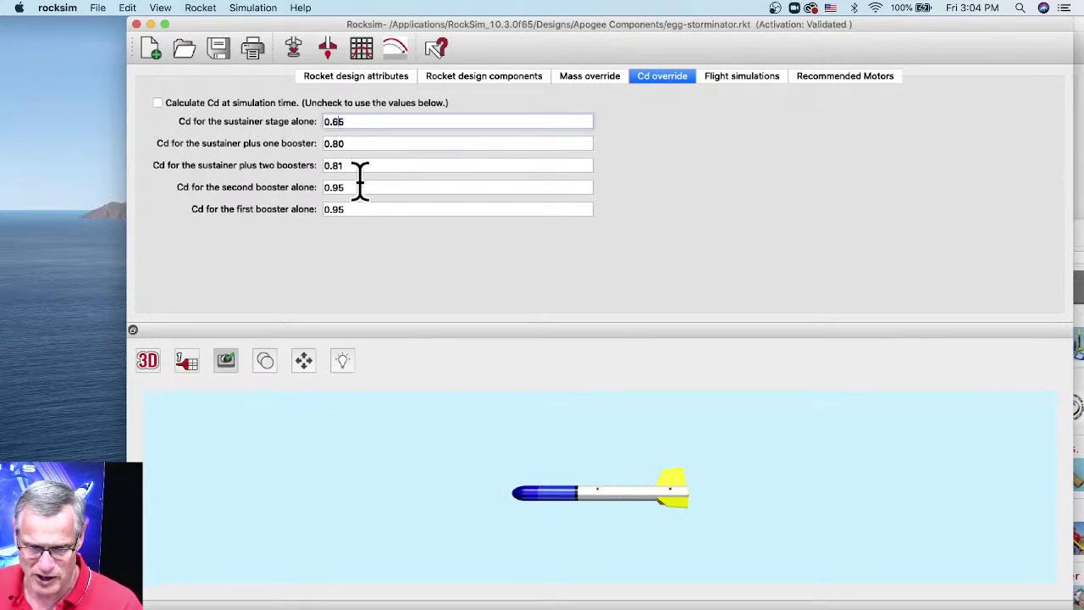
pyautogui.click(331, 49)
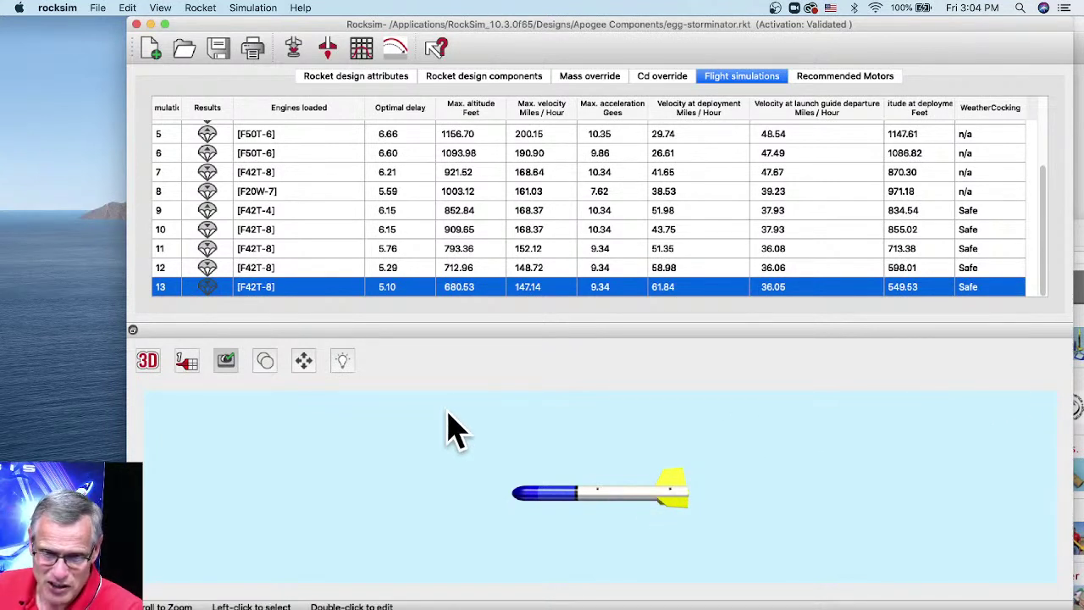
# Open the materials database for editing and enlarge its window to show more columns and rows.
pyautogui.click(248, 9)
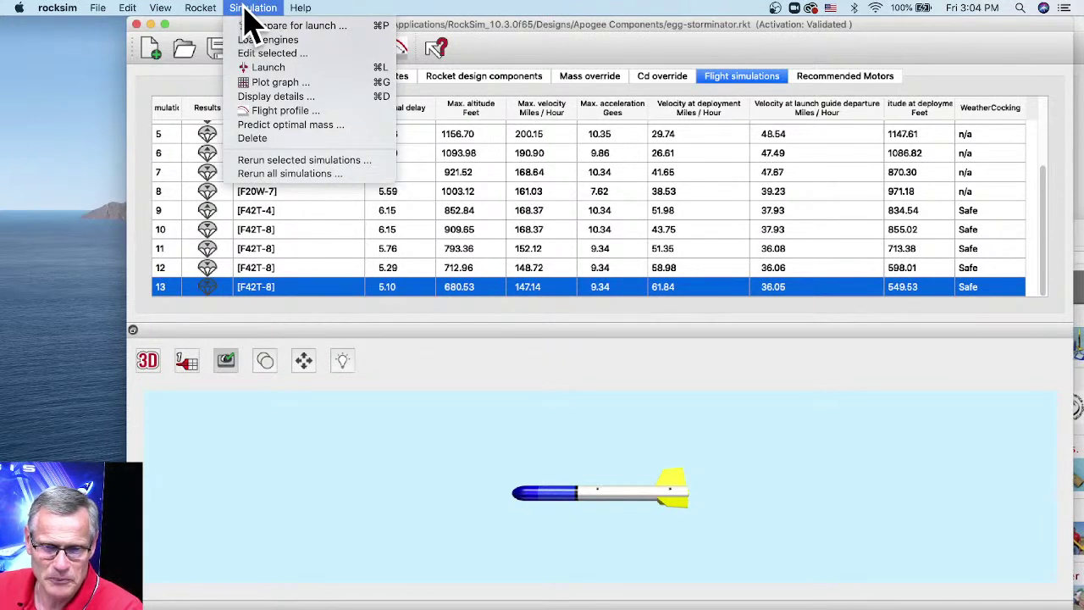
pyautogui.moveTo(211, 11)
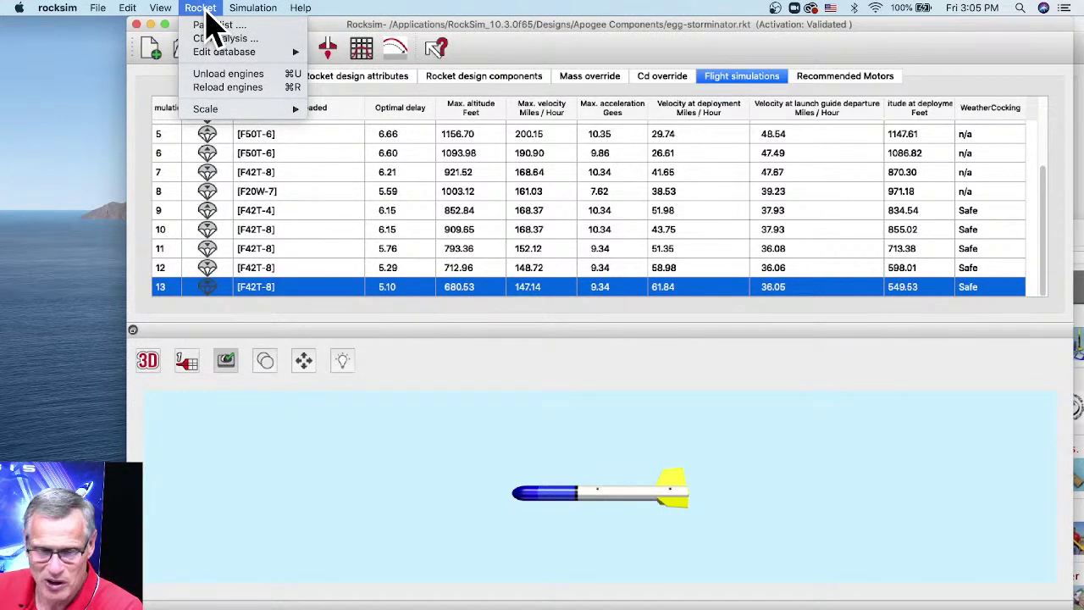
pyautogui.moveTo(216, 54)
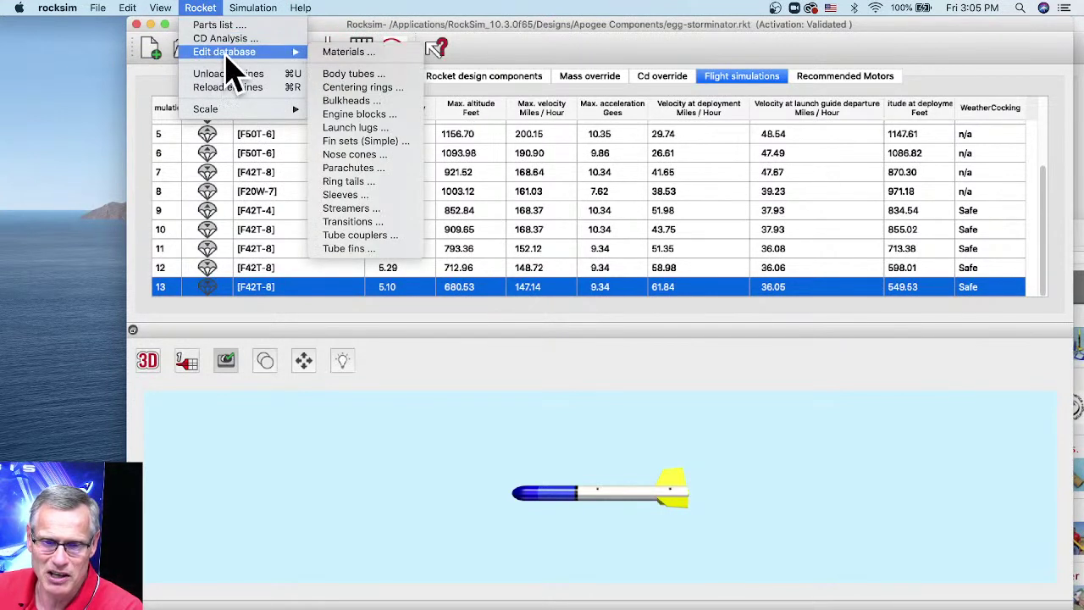
pyautogui.click(356, 54)
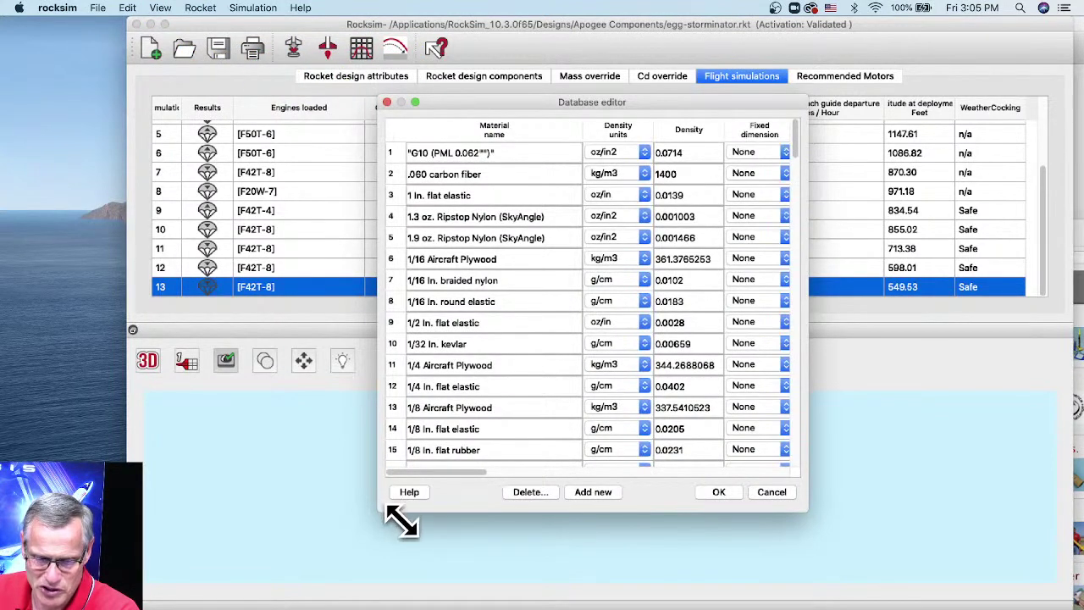
pyautogui.moveTo(379, 512); pyautogui.dragTo(354, 525)
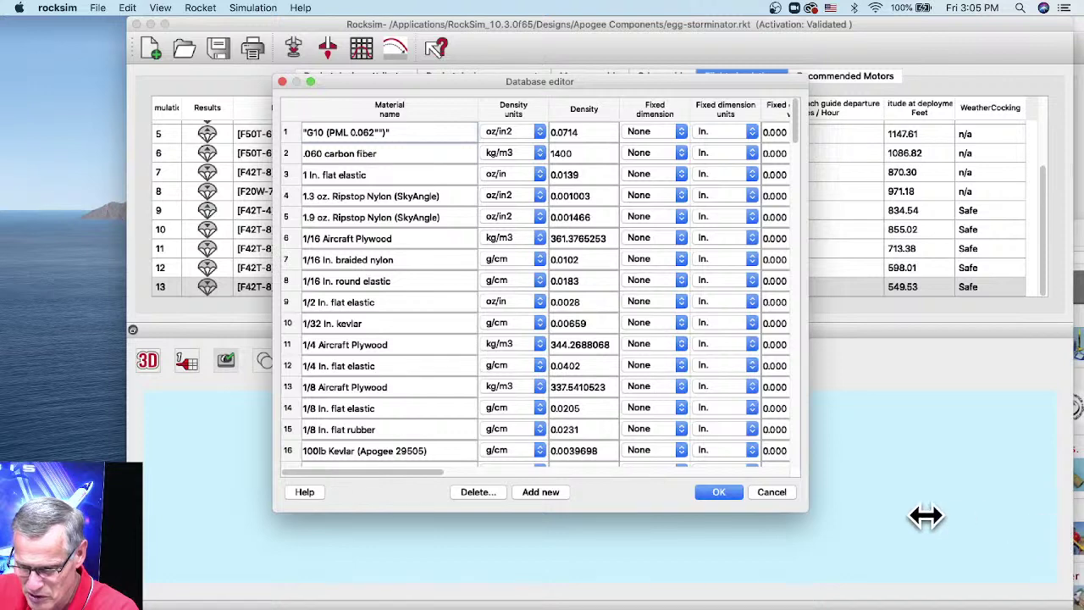
pyautogui.moveTo(792, 515); pyautogui.dragTo(798, 520)
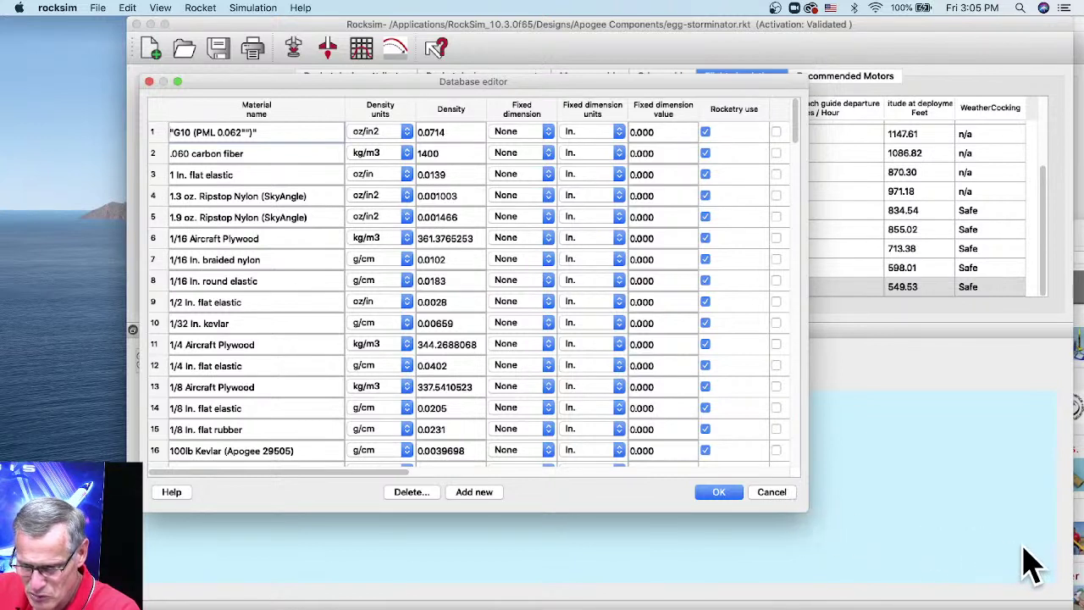
pyautogui.moveTo(1043, 555)
pyautogui.mouseDown()
pyautogui.moveTo(1025, 556)
pyautogui.moveTo(1038, 553)
pyautogui.mouseUp()
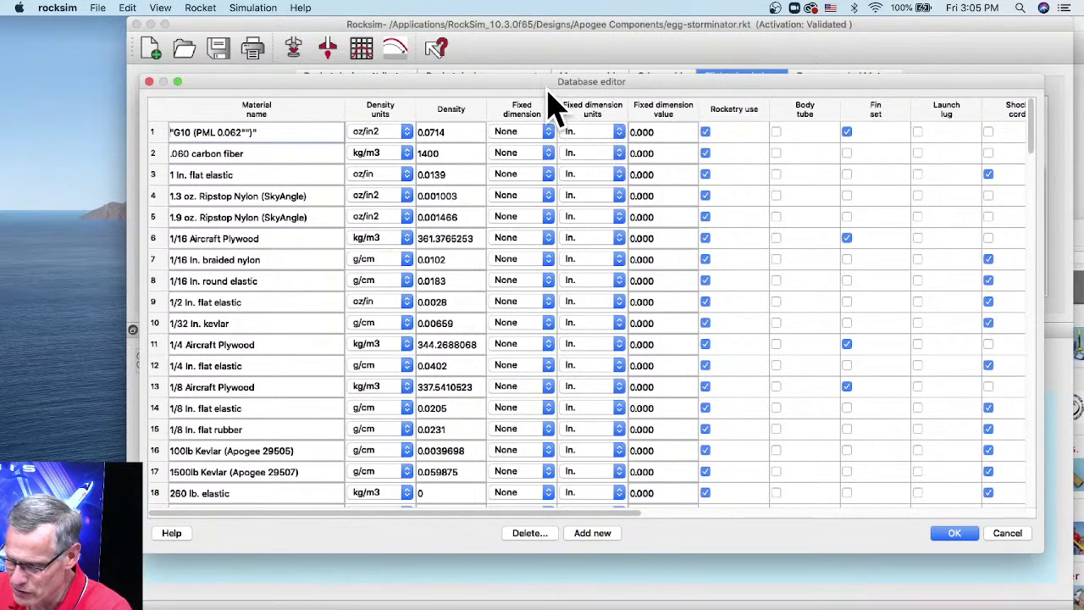
# Add a new material named Perlite to the materials database.
pyautogui.click(592, 533)
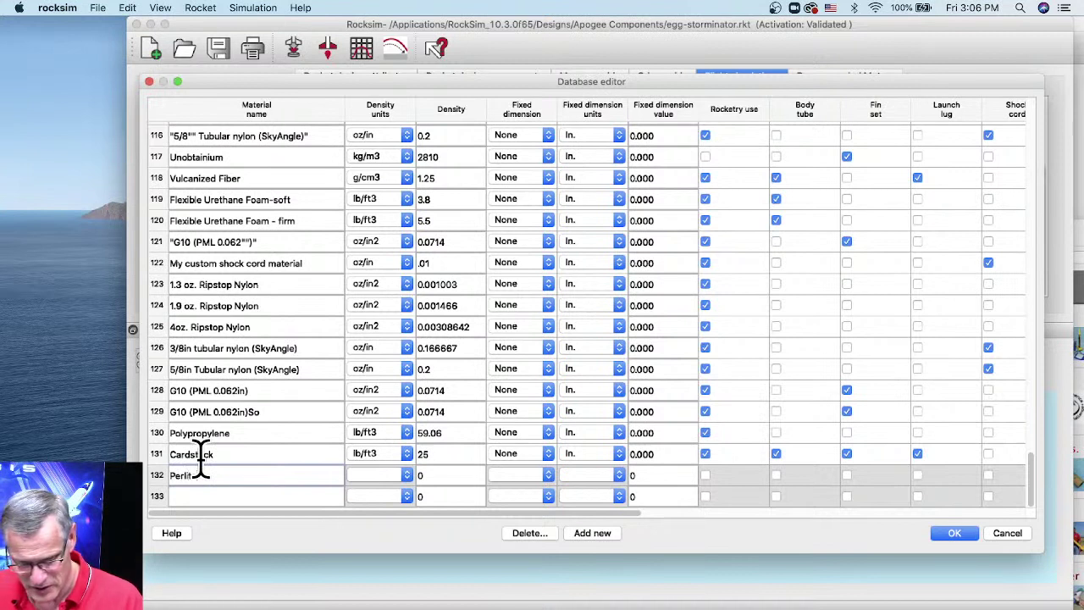
pyautogui.click(371, 479)
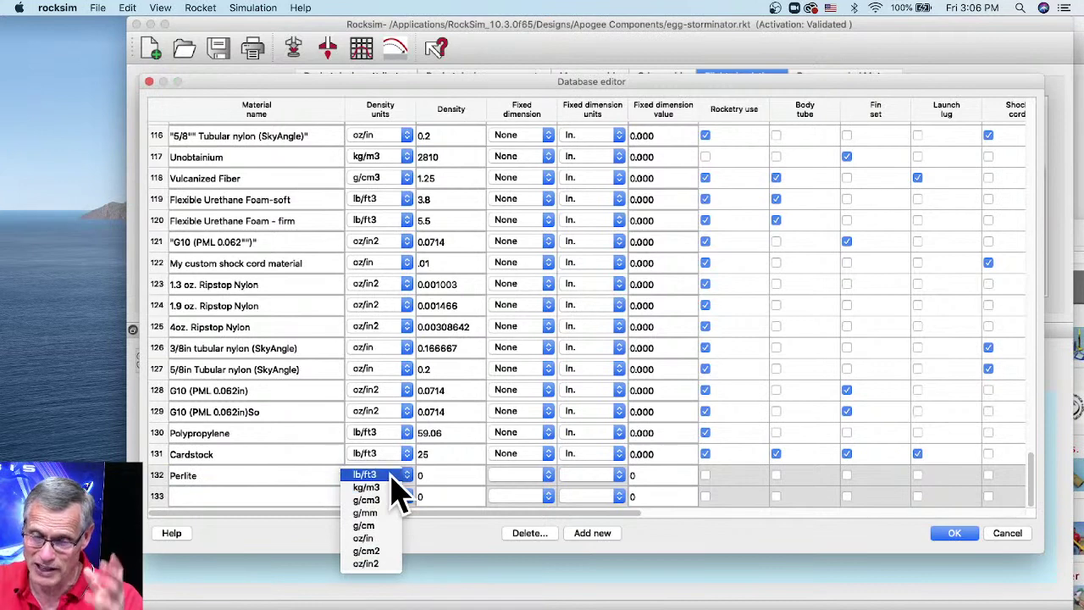
# Switch to Safari and search Google for the density of perlite concrete.
pyautogui.press('super+Tab')
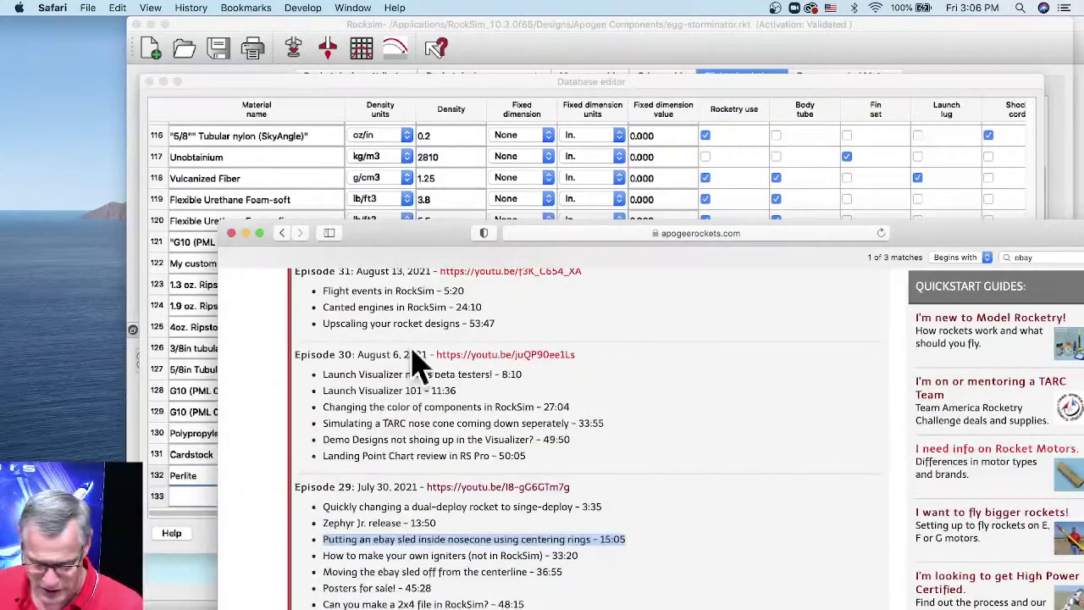
pyautogui.click(585, 231)
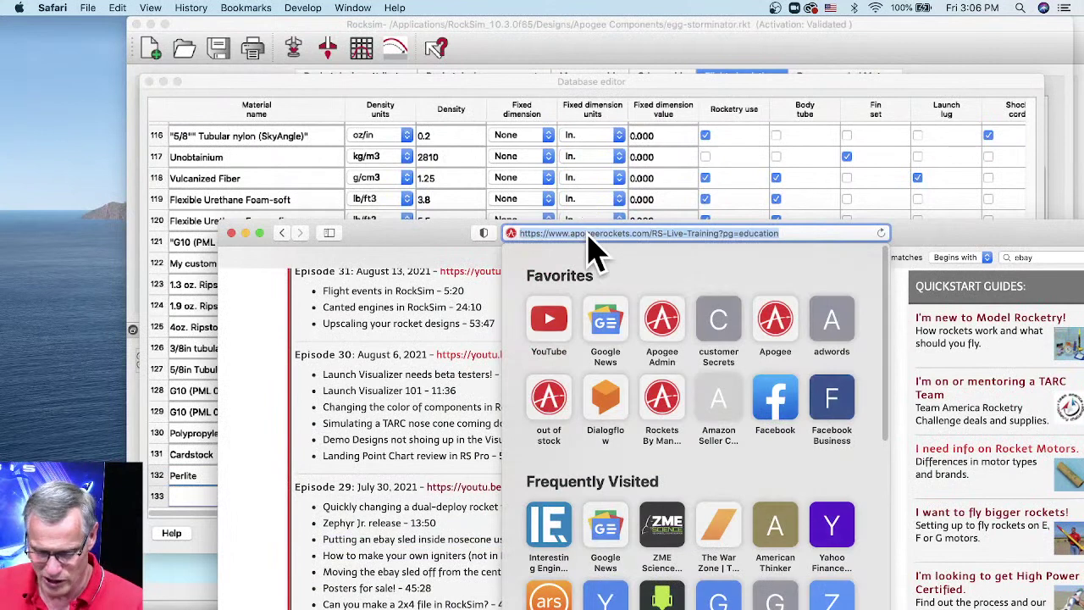
pyautogui.write('denis')
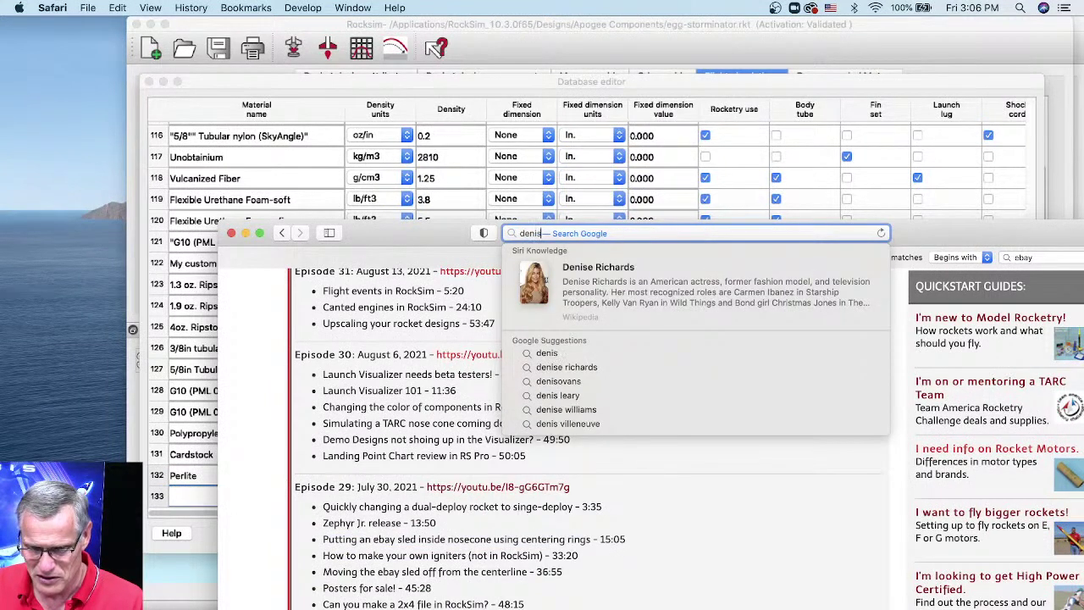
pyautogui.write('ty')
pyautogui.press('BackSpace')
pyautogui.press('BackSpace')
pyautogui.press('BackSpace')
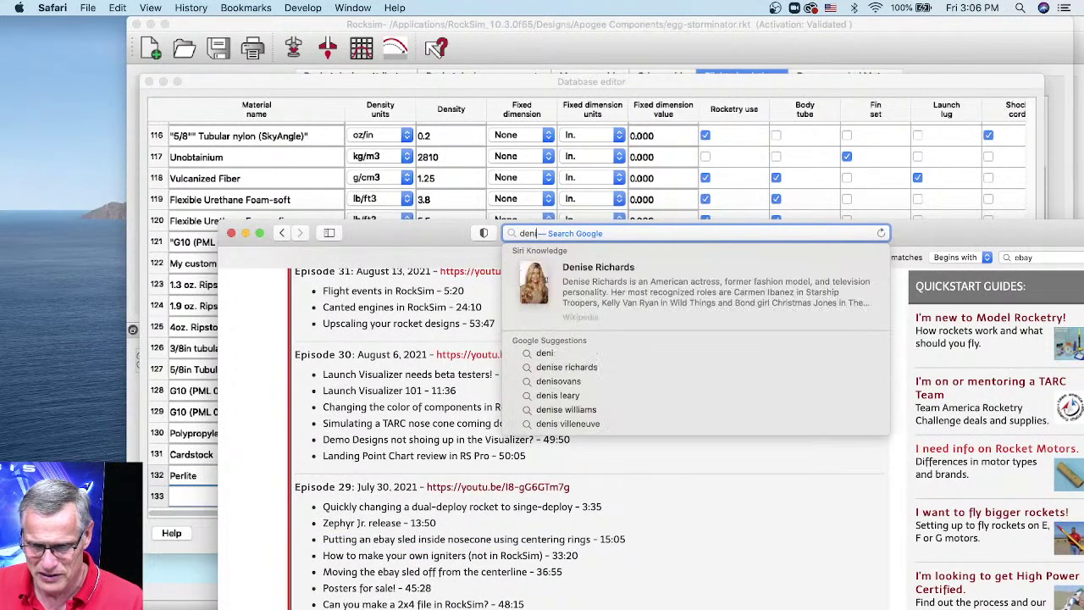
pyautogui.write('s')
pyautogui.press('BackSpace')
pyautogui.press('BackSpace')
pyautogui.write('sity of')
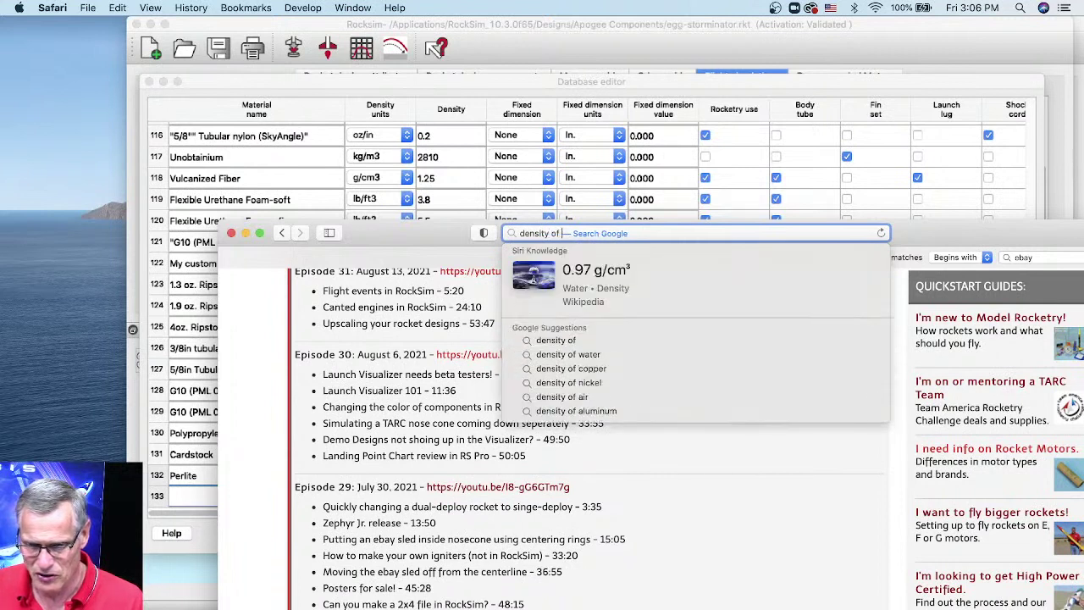
pyautogui.write(' perlite')
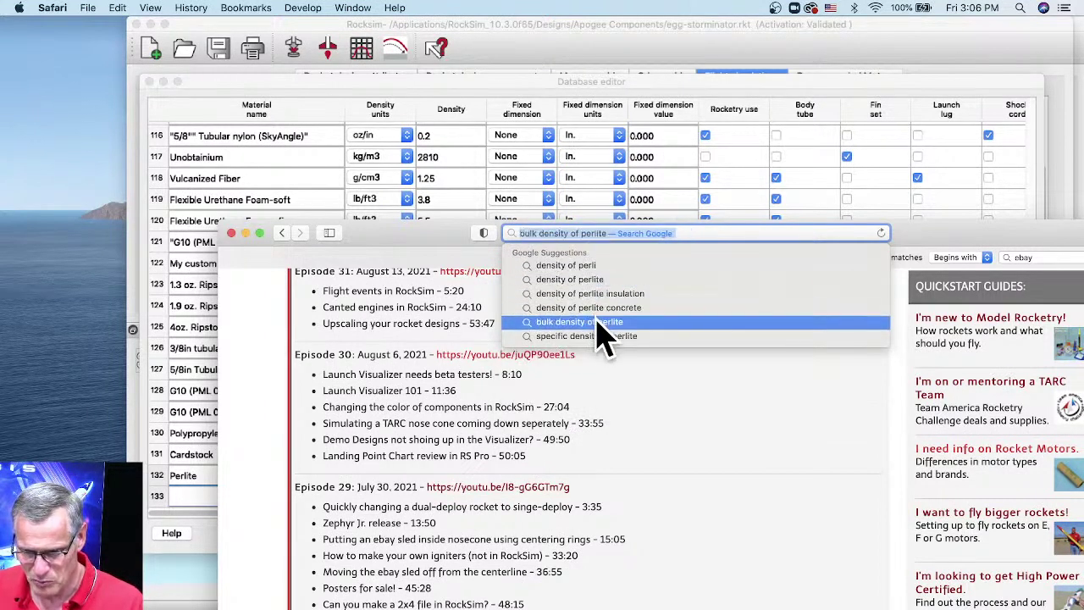
pyautogui.press('Up')
pyautogui.press('Return')
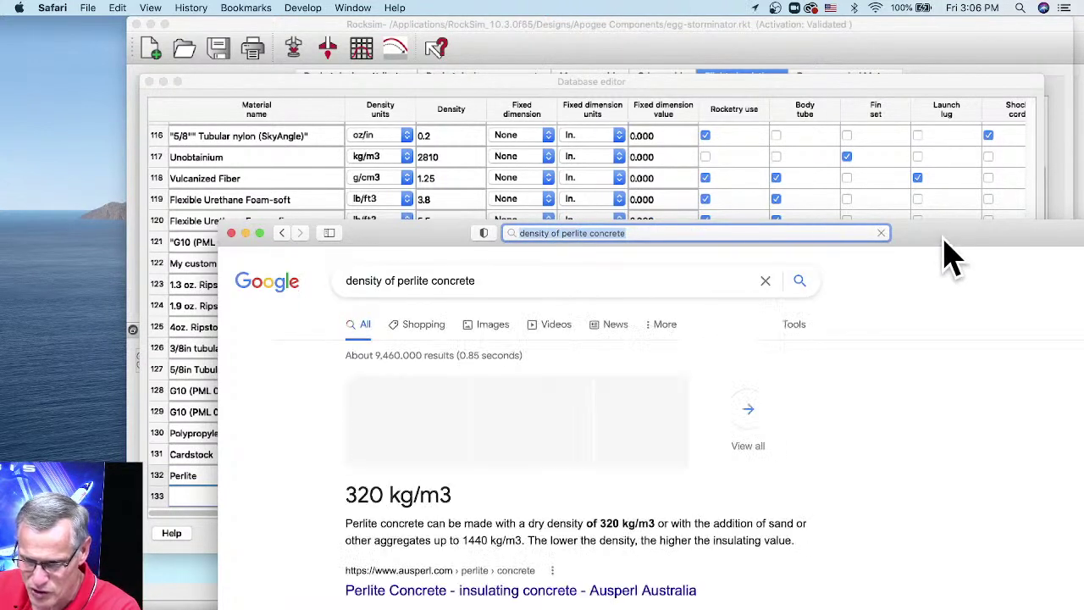
# Copy the 320 kg/m3 density from the featured search result.
pyautogui.moveTo(942, 248); pyautogui.dragTo(919, 104)
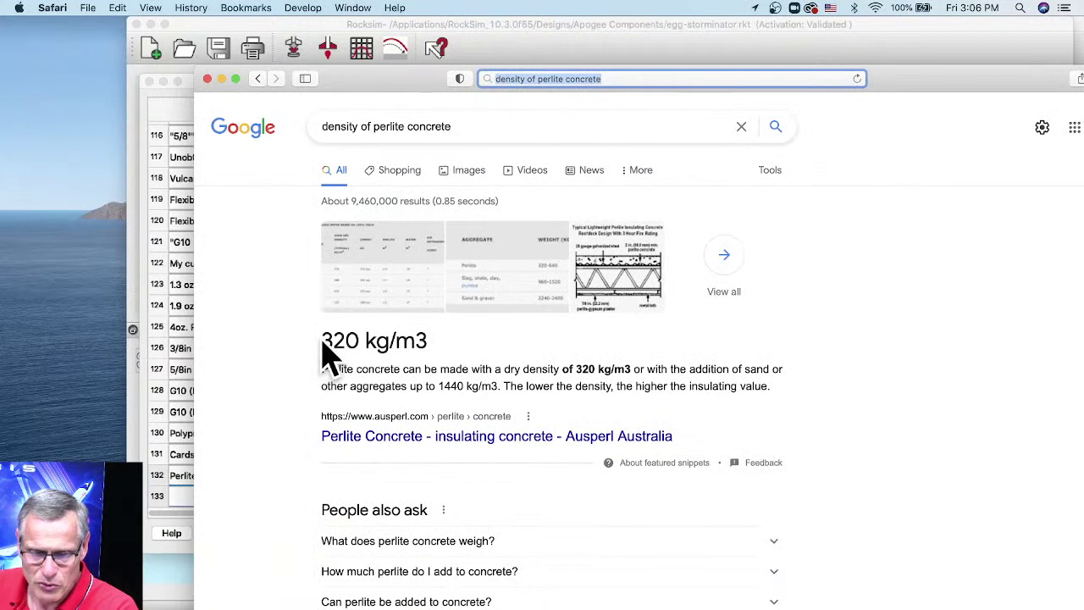
pyautogui.moveTo(322, 347); pyautogui.dragTo(430, 341)
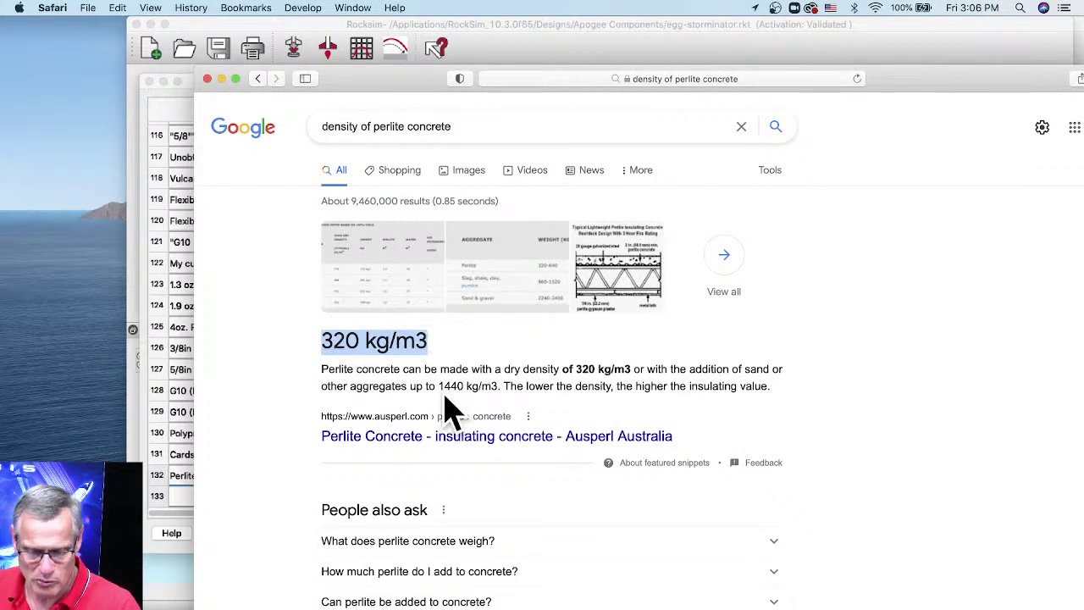
pyautogui.press('super+c')
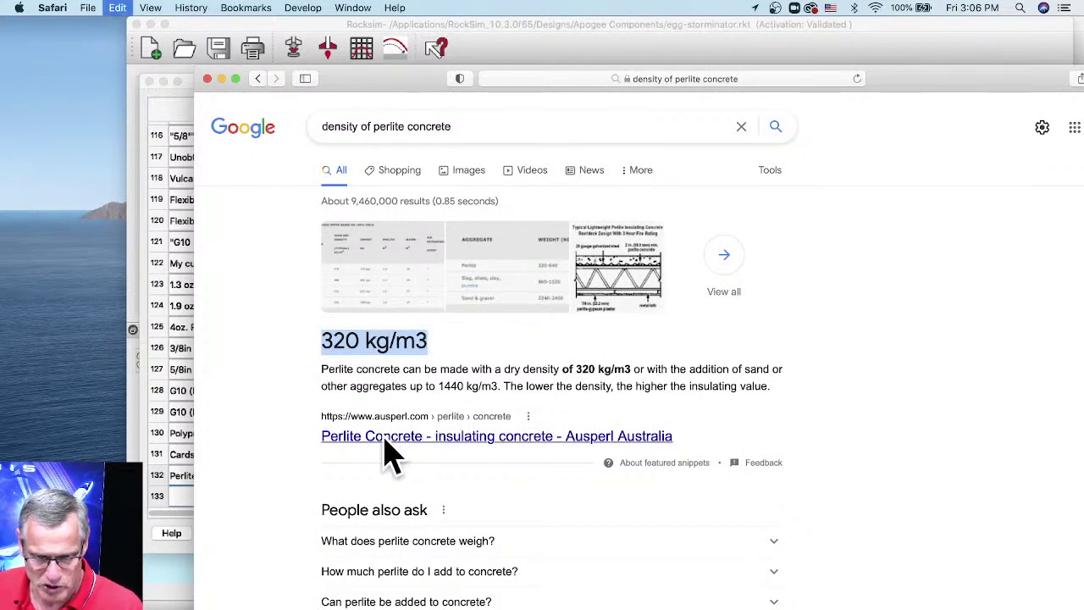
# Switch back to RockSim and set Perlite's density to 320 kg/m3 and its fixed dimension to None.
pyautogui.click(149, 524)
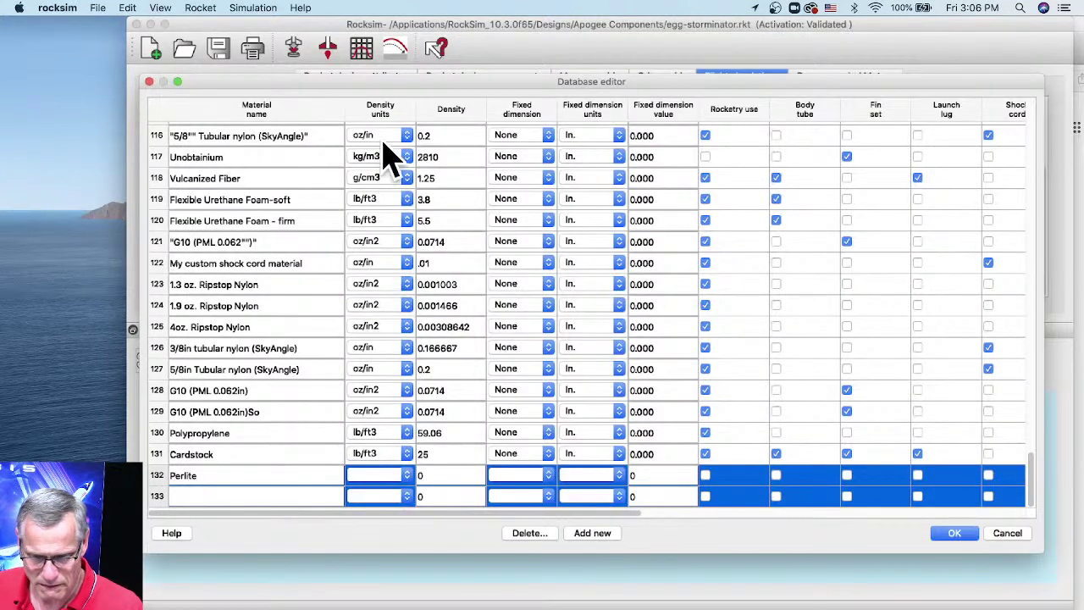
pyautogui.click(398, 477)
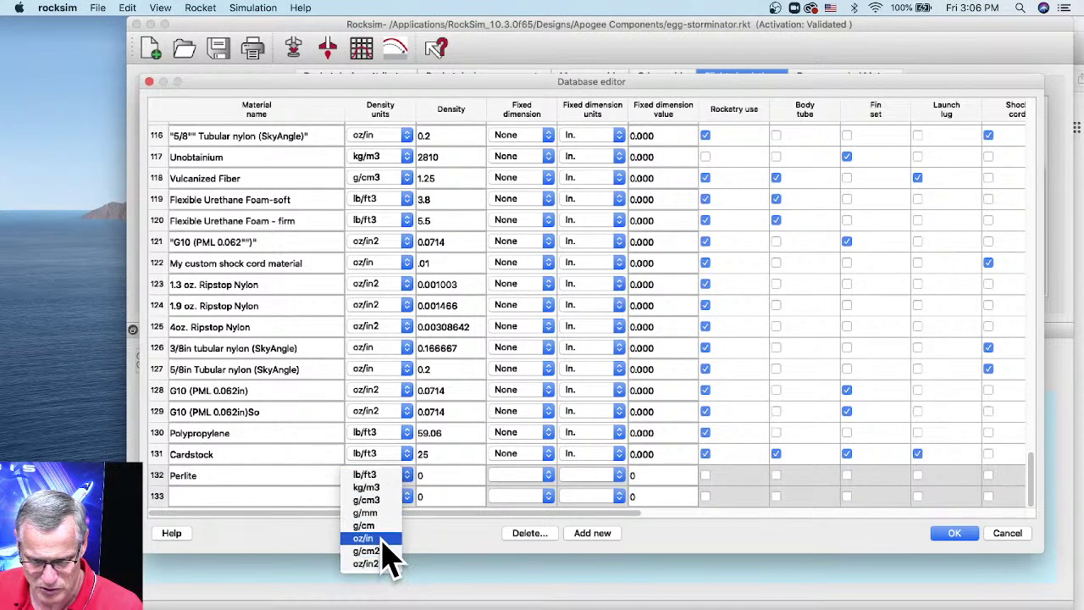
pyautogui.press('Up')
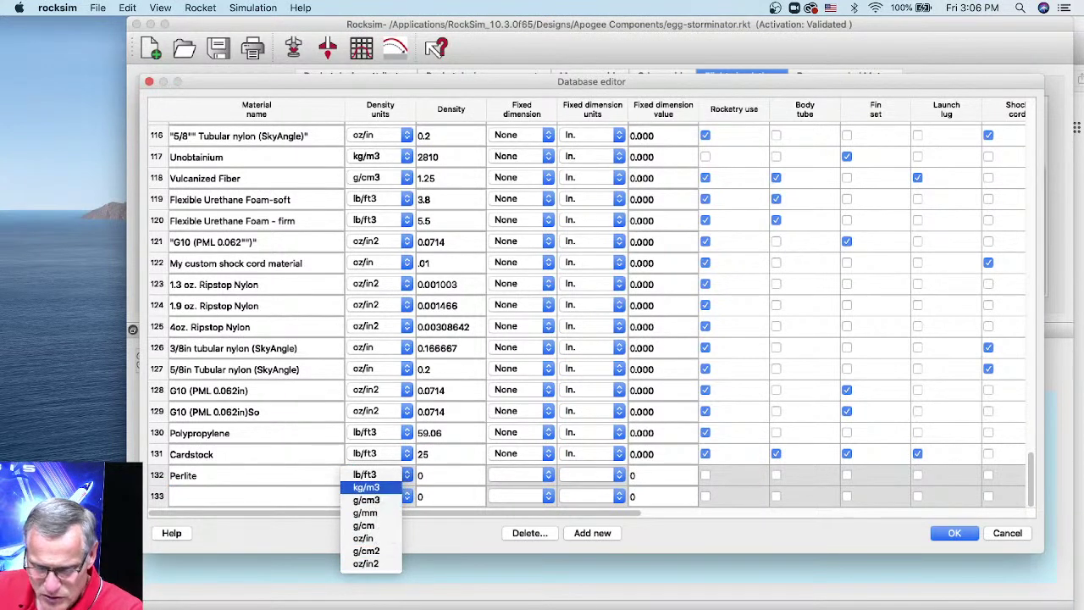
pyautogui.click(377, 489)
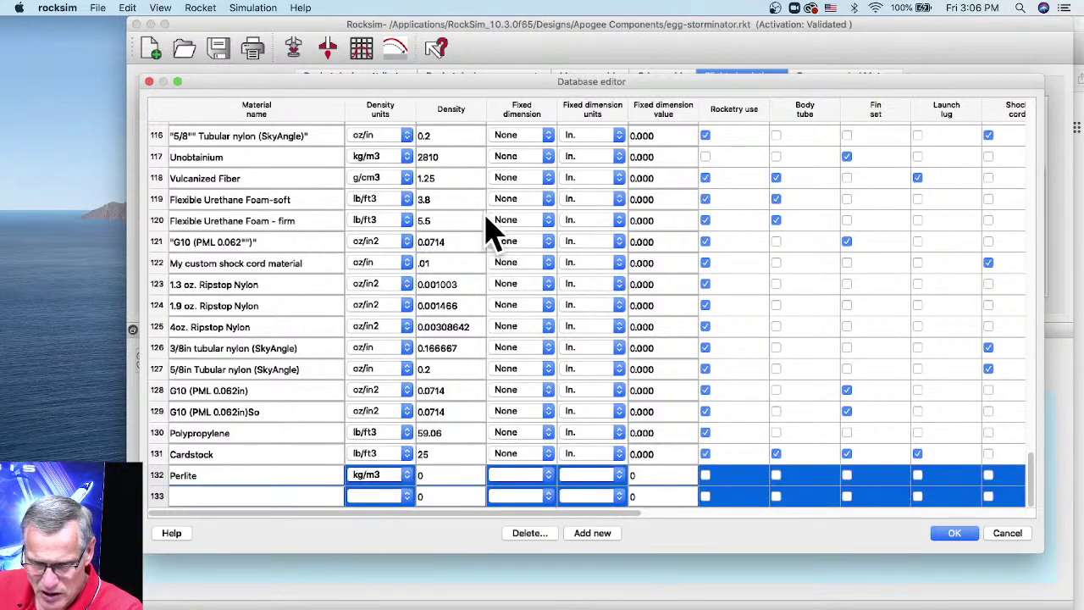
pyautogui.click(428, 477)
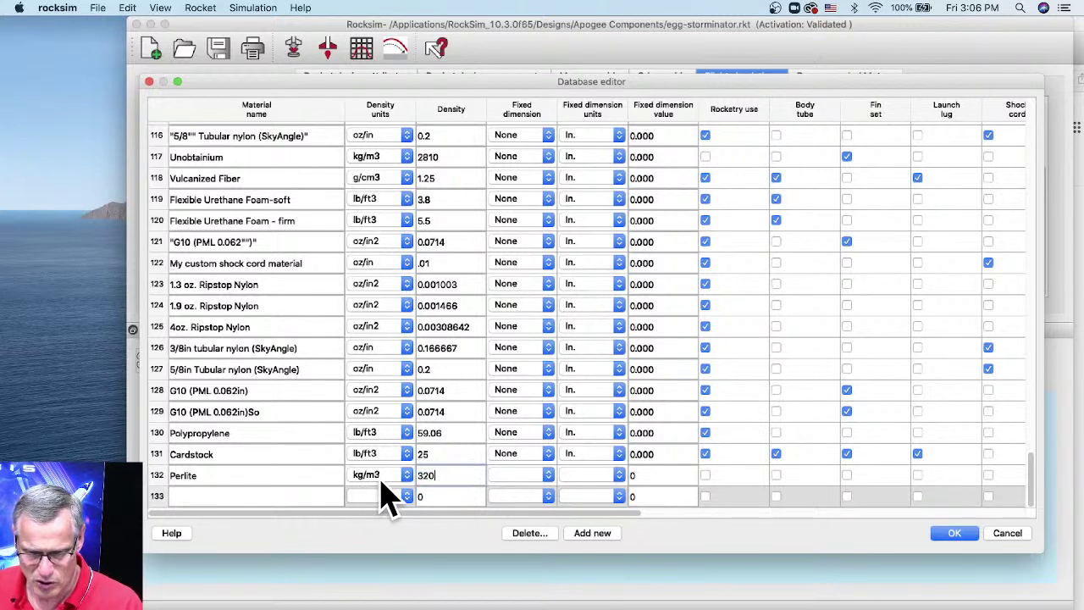
pyautogui.click(547, 477)
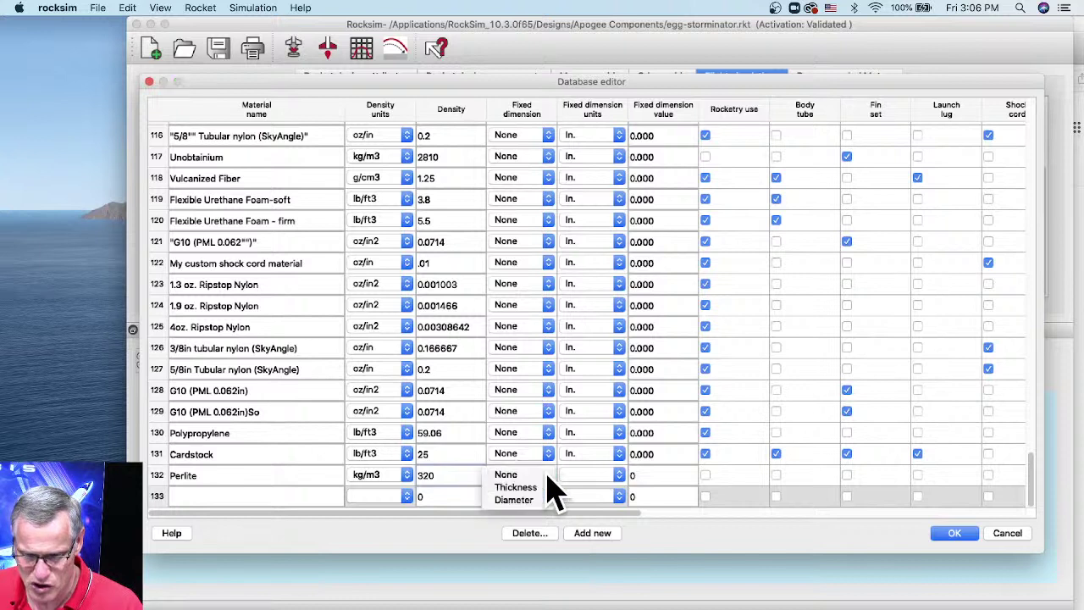
pyautogui.click(514, 480)
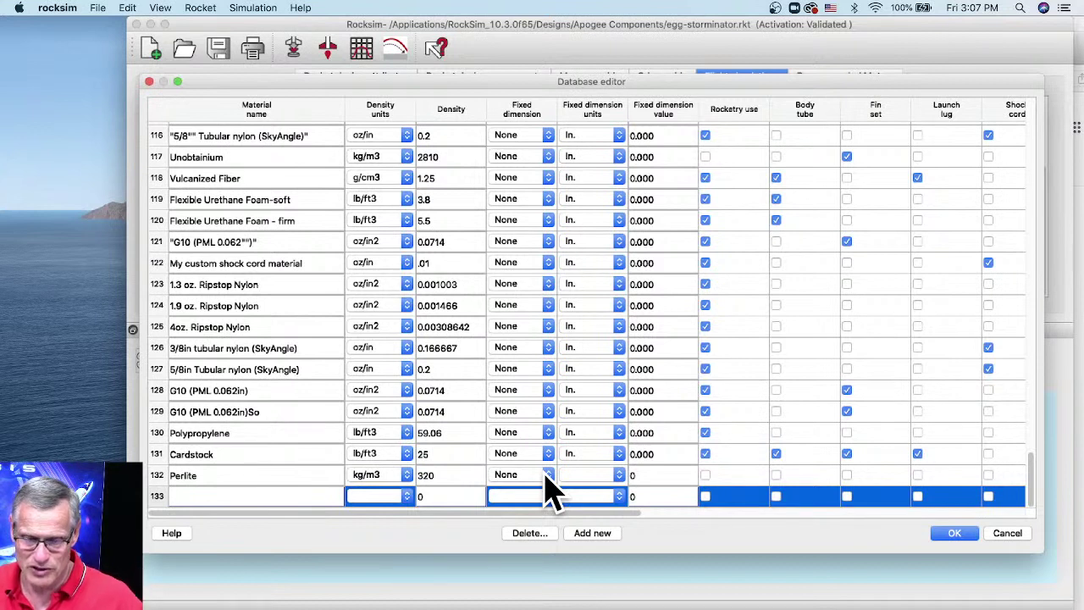
# Review Perlite's density unit options and compare the chosen unit with the Safari search result.
pyautogui.click(390, 477)
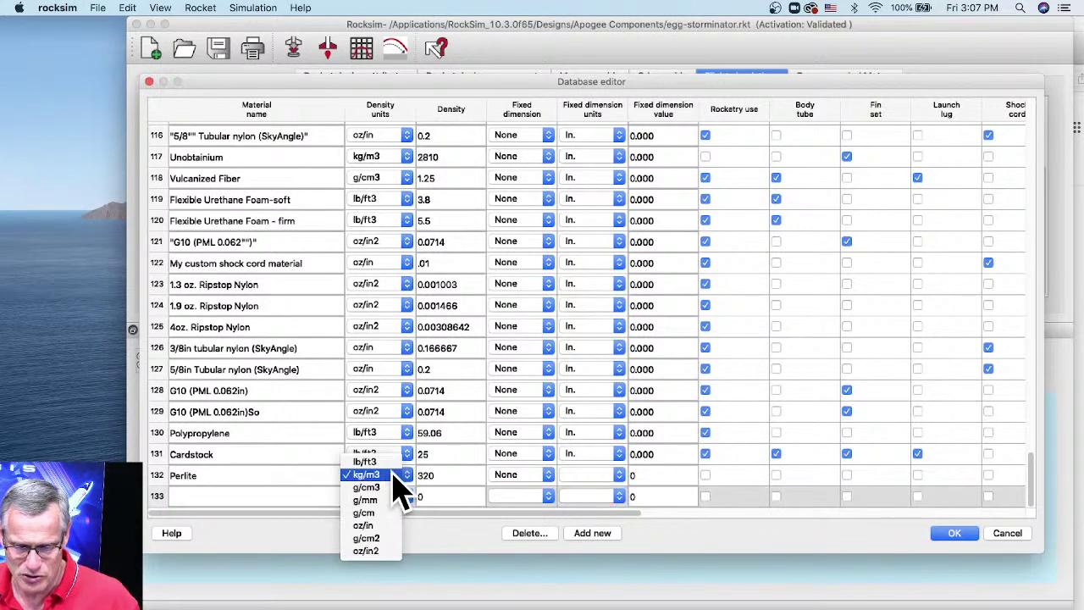
pyautogui.click(474, 471)
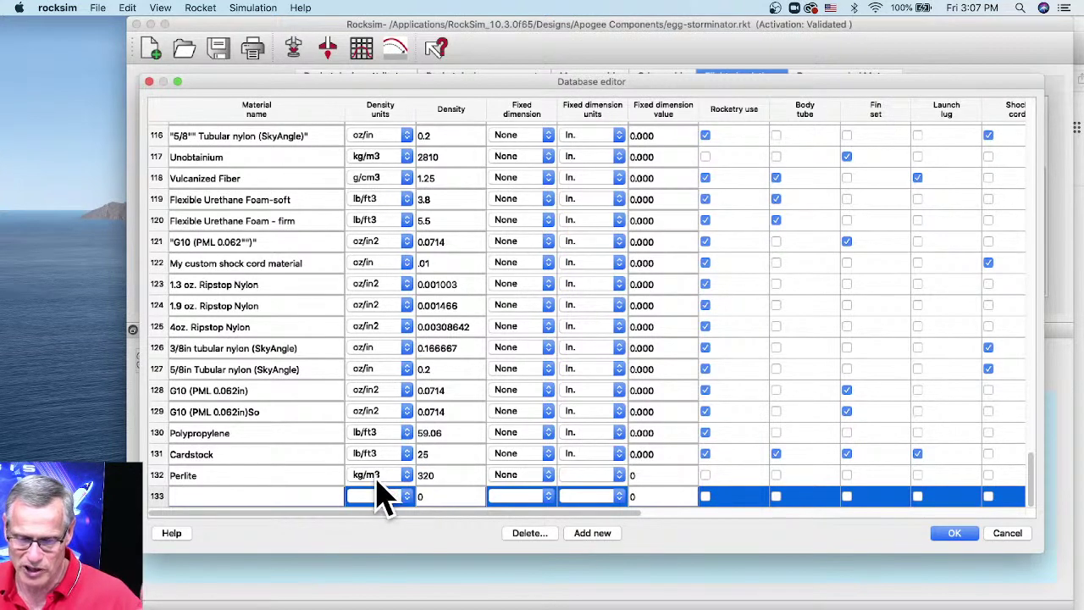
pyautogui.press('super+Tab')
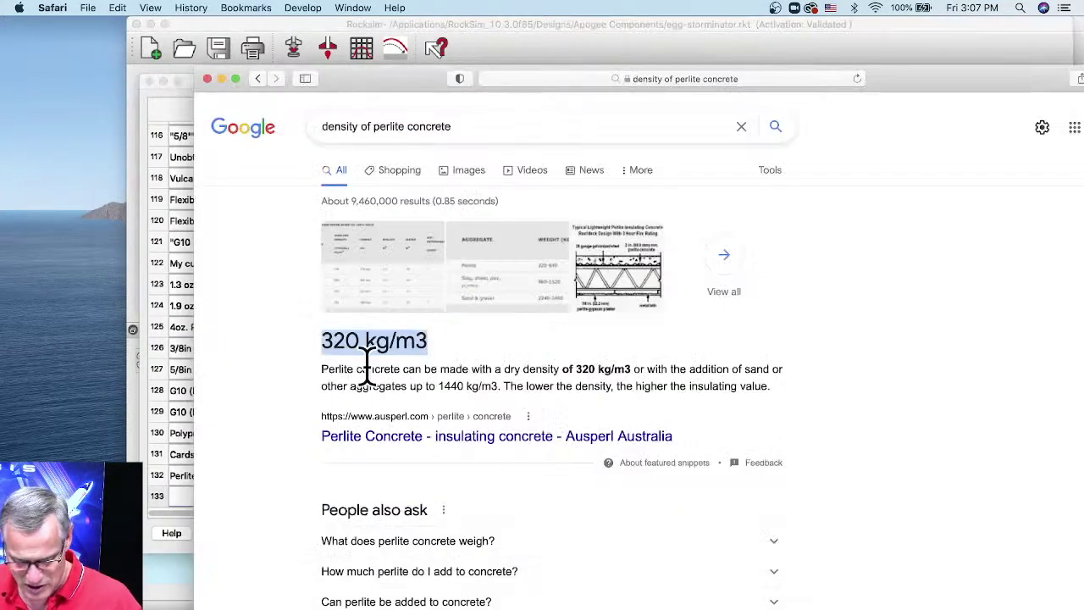
pyautogui.click(153, 542)
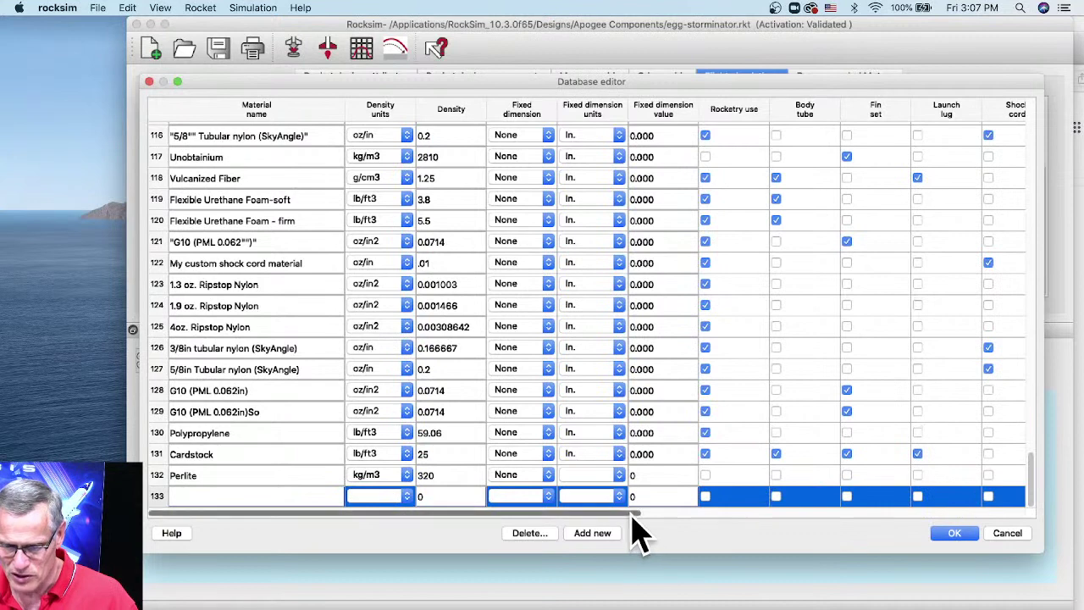
# Enable Perlite for rocketry use and for bulkheads, and save the materials database.
pyautogui.moveTo(632, 511); pyautogui.dragTo(692, 511)
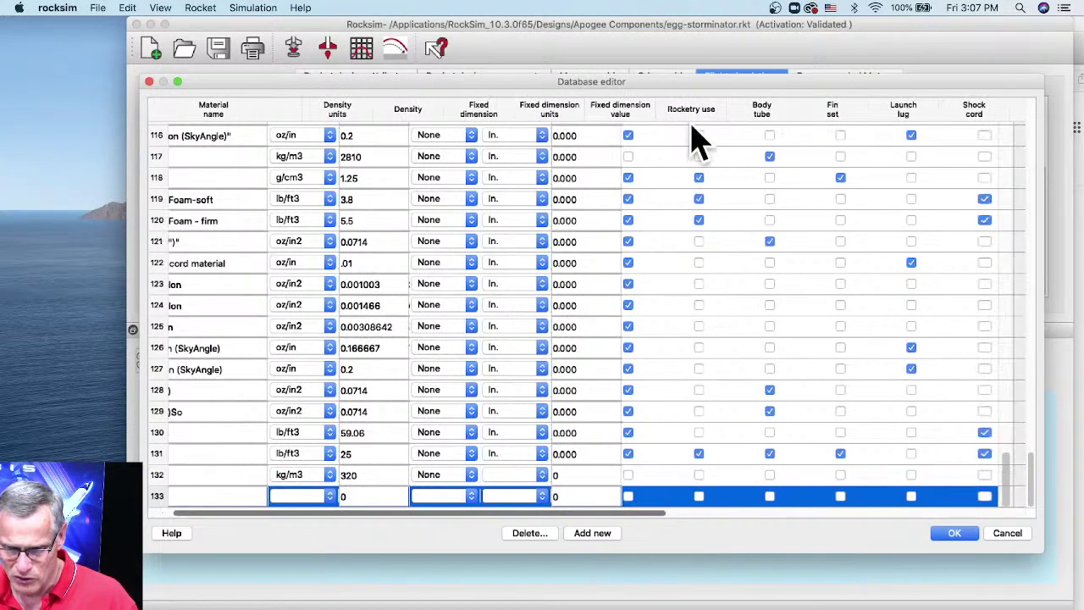
pyautogui.hscroll(1, 693, 139)
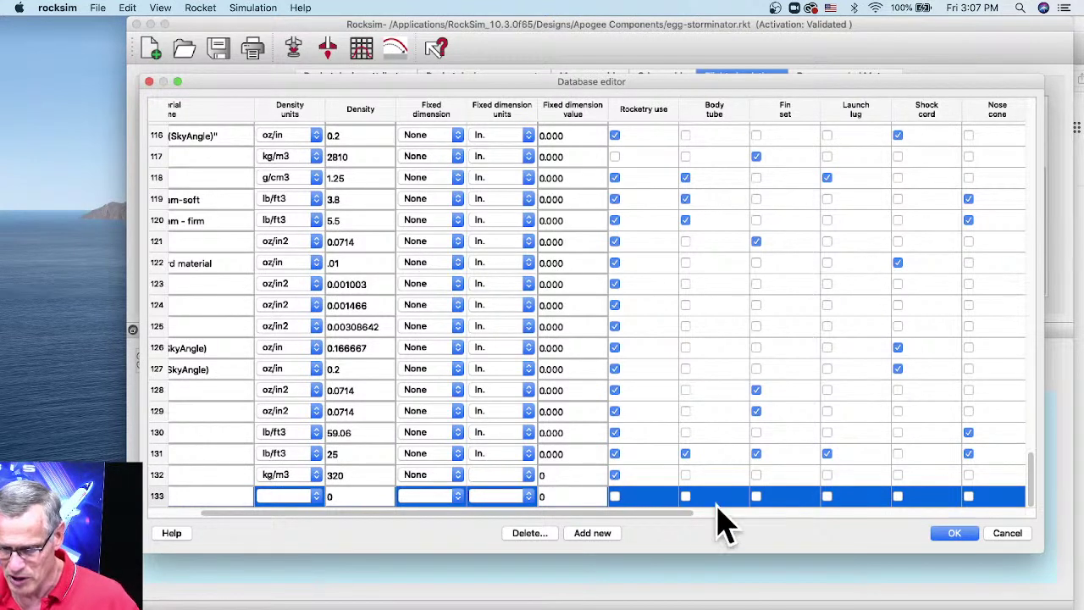
pyautogui.hscroll(1, 686, 524)
pyautogui.moveTo(727, 517); pyautogui.dragTo(939, 516)
pyautogui.hscroll(5, 920, 150)
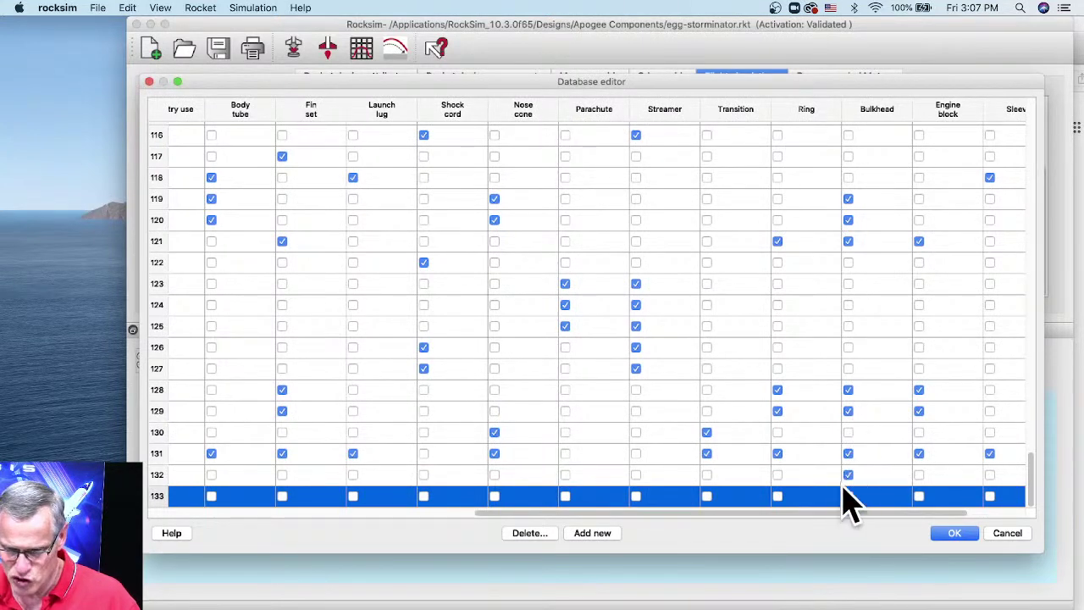
pyautogui.moveTo(733, 517); pyautogui.dragTo(225, 503)
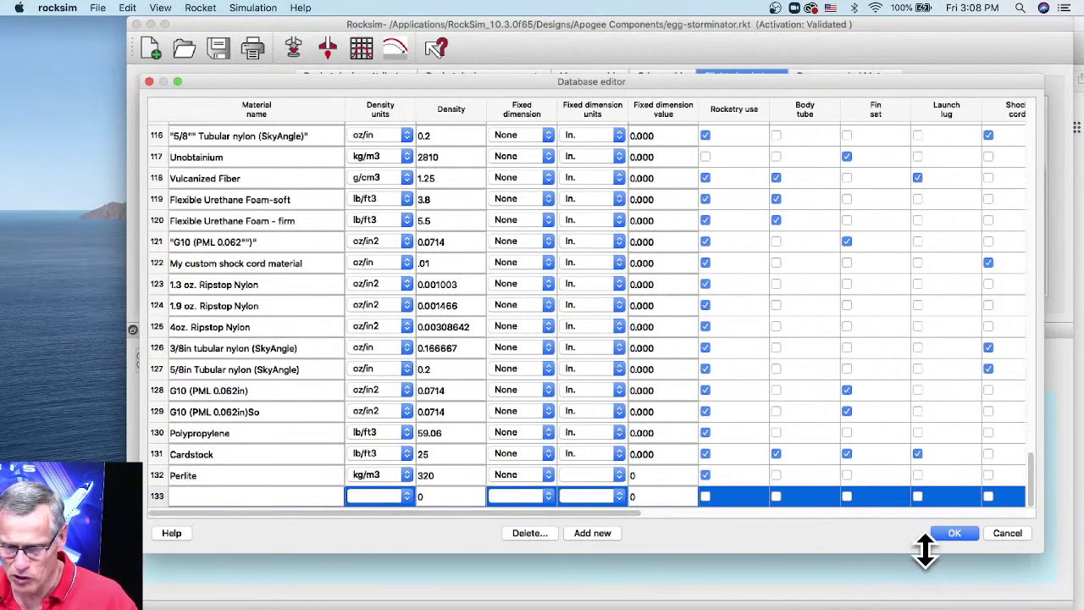
pyautogui.click(954, 535)
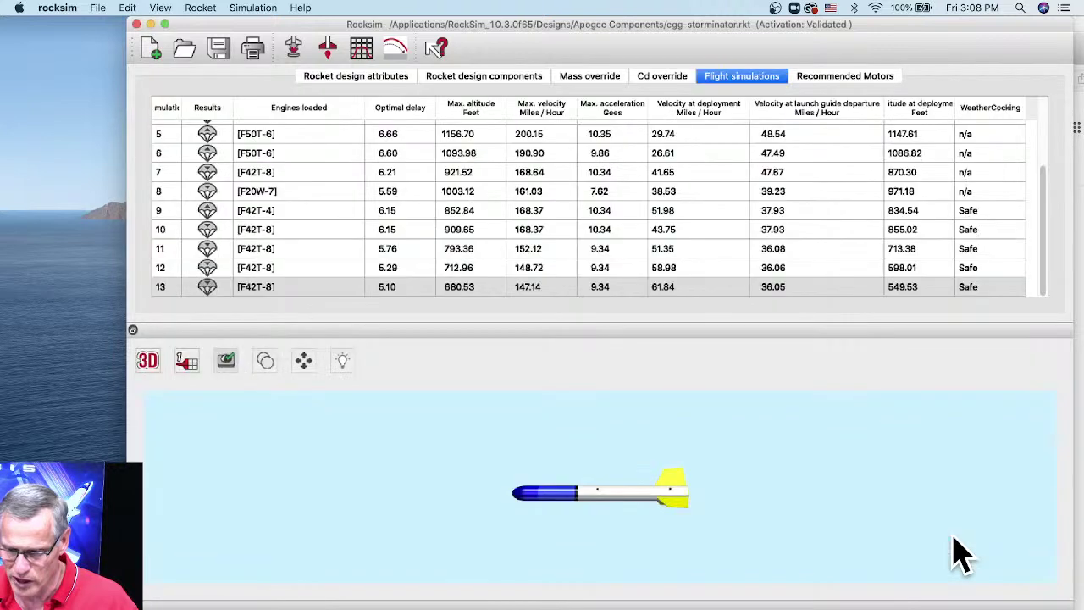
# Add a new bulkhead to the Aft Body tube without choosing a part from the database.
pyautogui.click(484, 77)
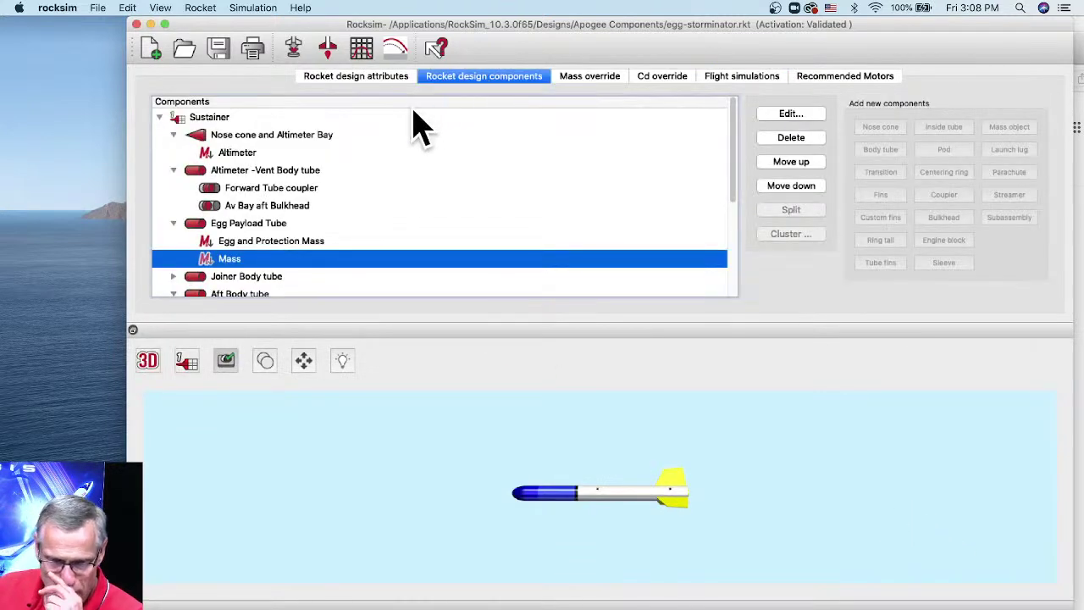
pyautogui.click(637, 508)
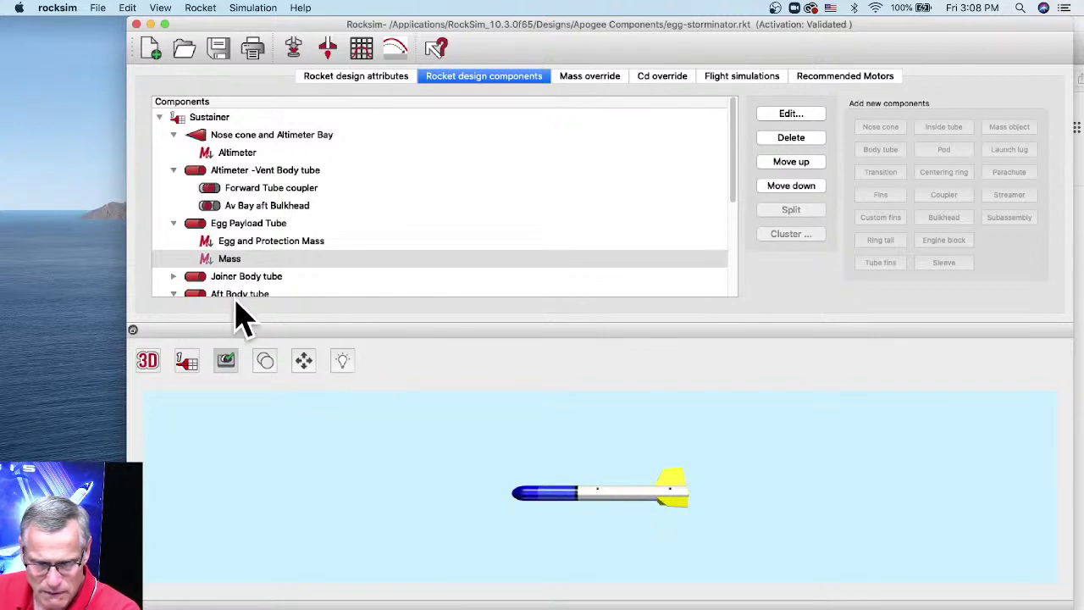
pyautogui.scroll(-5, 237, 292)
pyautogui.click(244, 141)
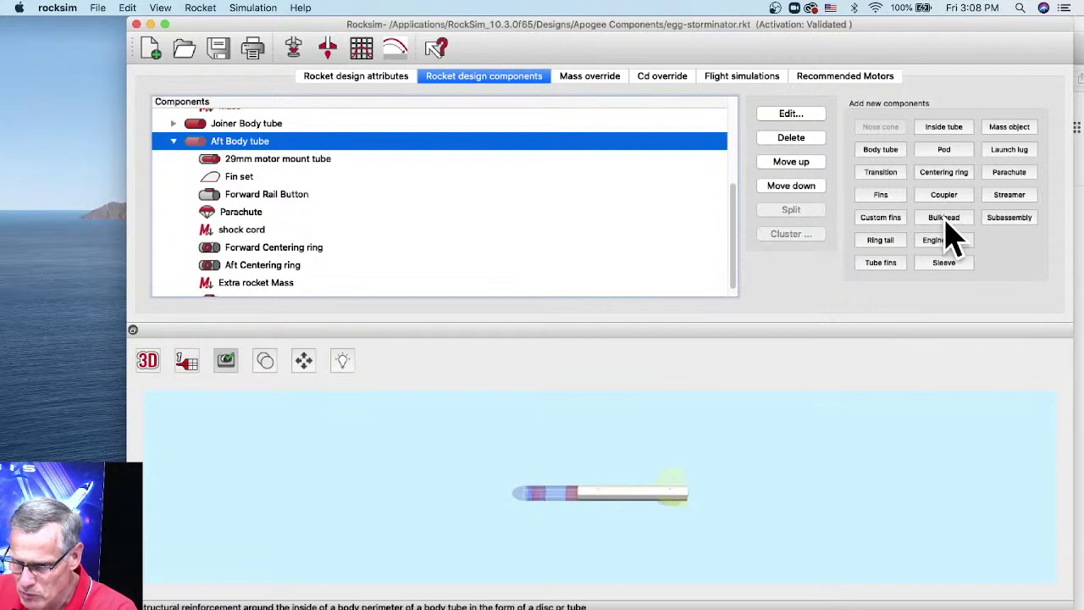
pyautogui.click(947, 220)
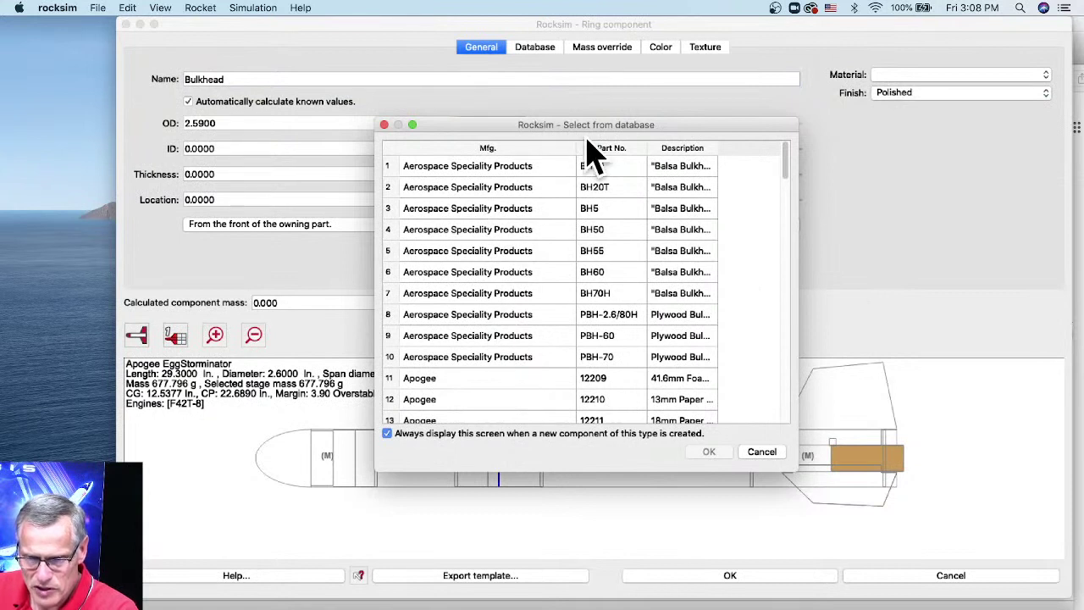
pyautogui.click(760, 453)
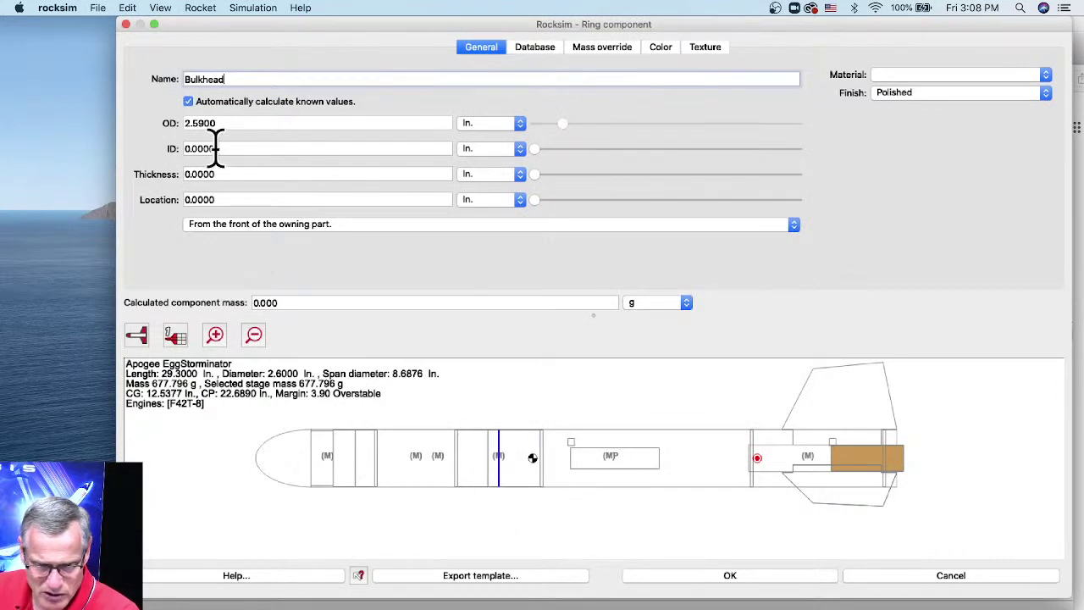
# Set the bulkhead's thickness to 0.5 in. and its material to Perlite.
pyautogui.doubleClick(199, 173)
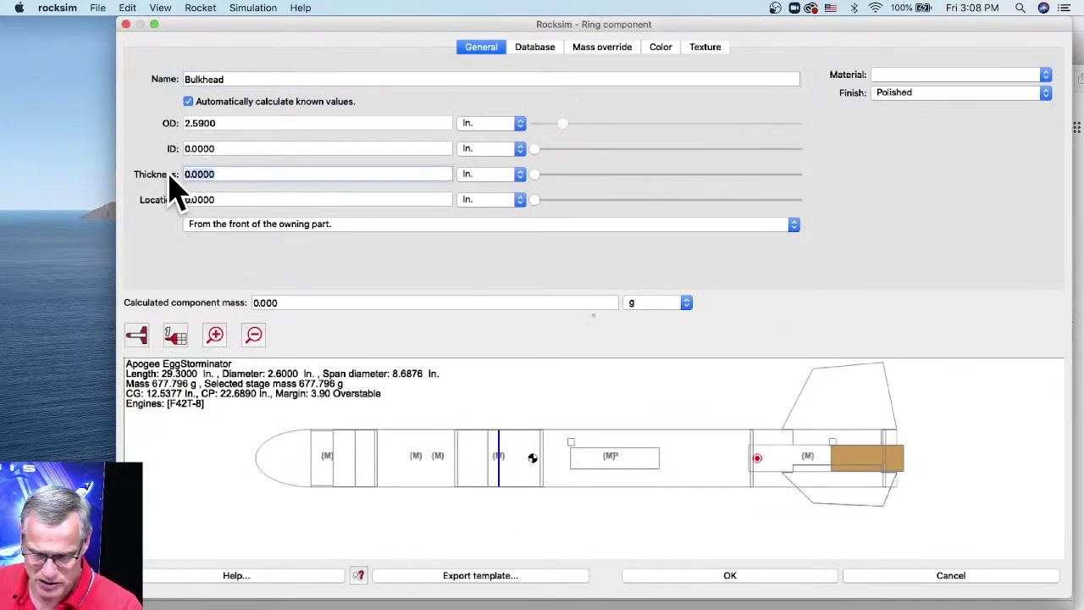
pyautogui.write('.5')
pyautogui.press('Return')
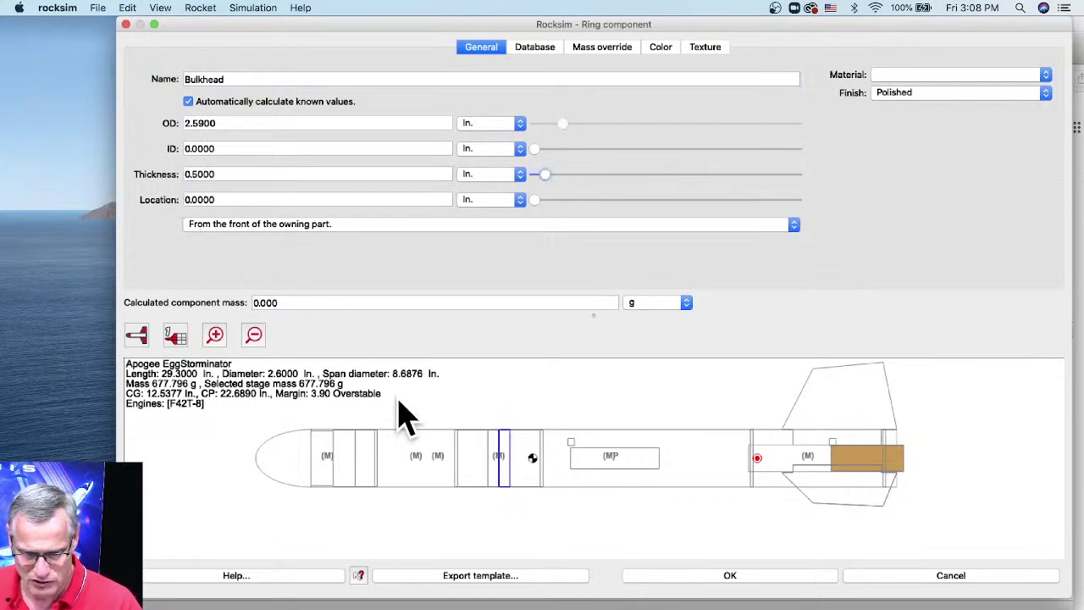
pyautogui.click(917, 77)
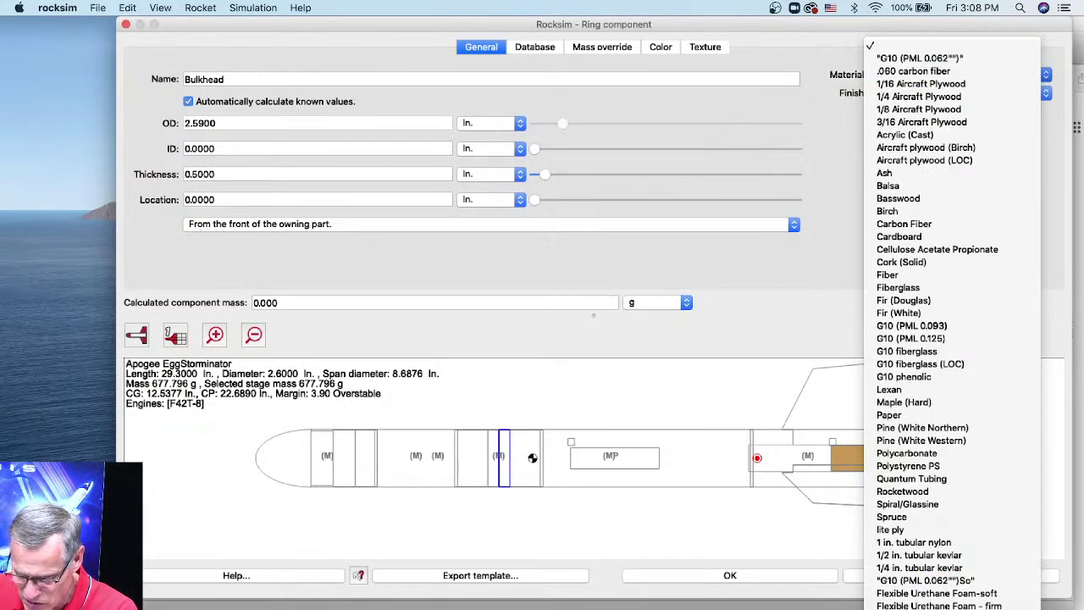
pyautogui.click(923, 603)
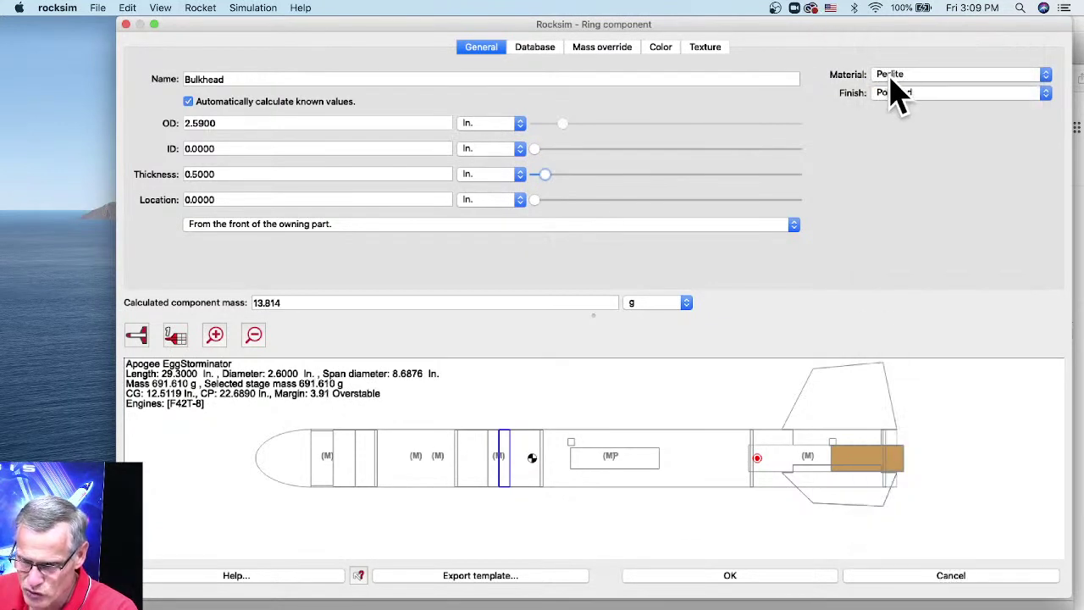